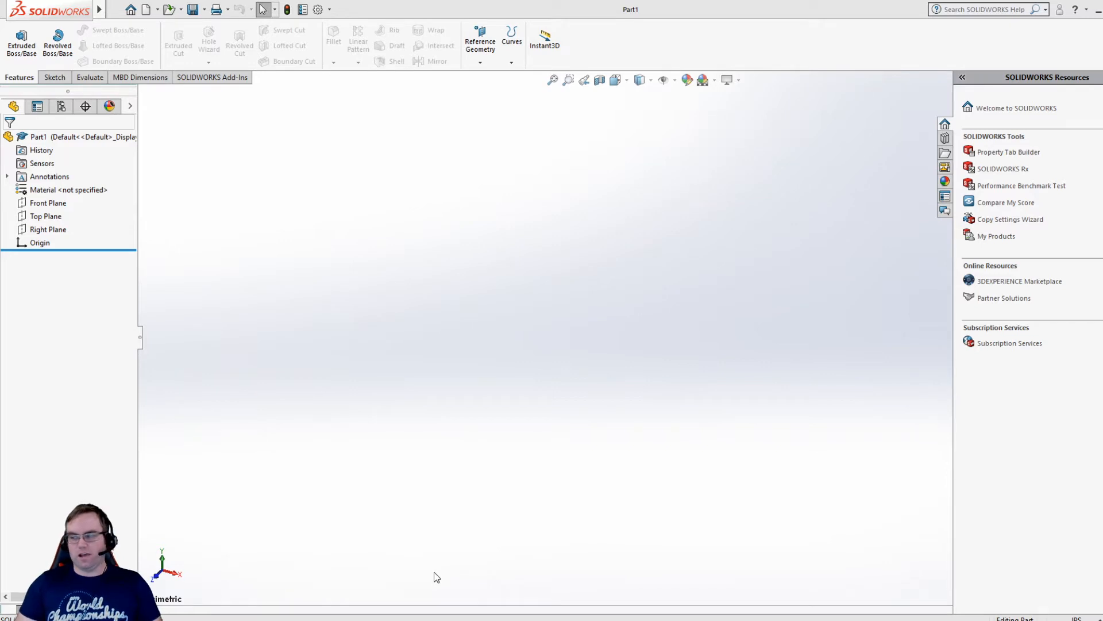
Consult the Lesson 3 Part 1 drawing in Adobe Acrobat Reader and return to the empty SOLIDWORKS part
drag(1102, 253, 347, 1)
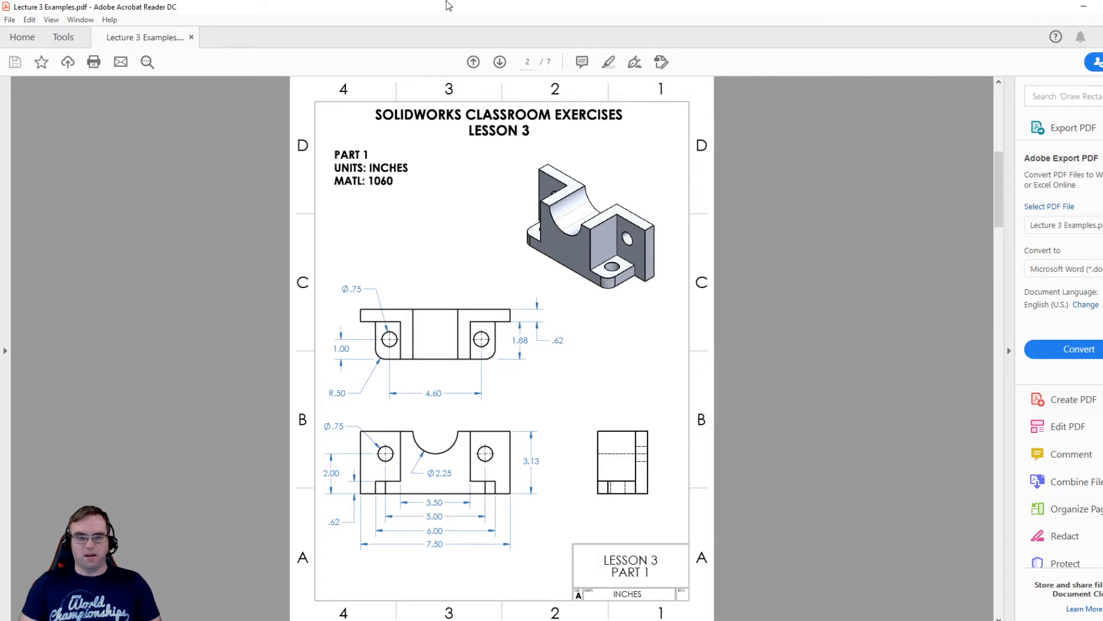
drag(449, 6, 1102, 305)
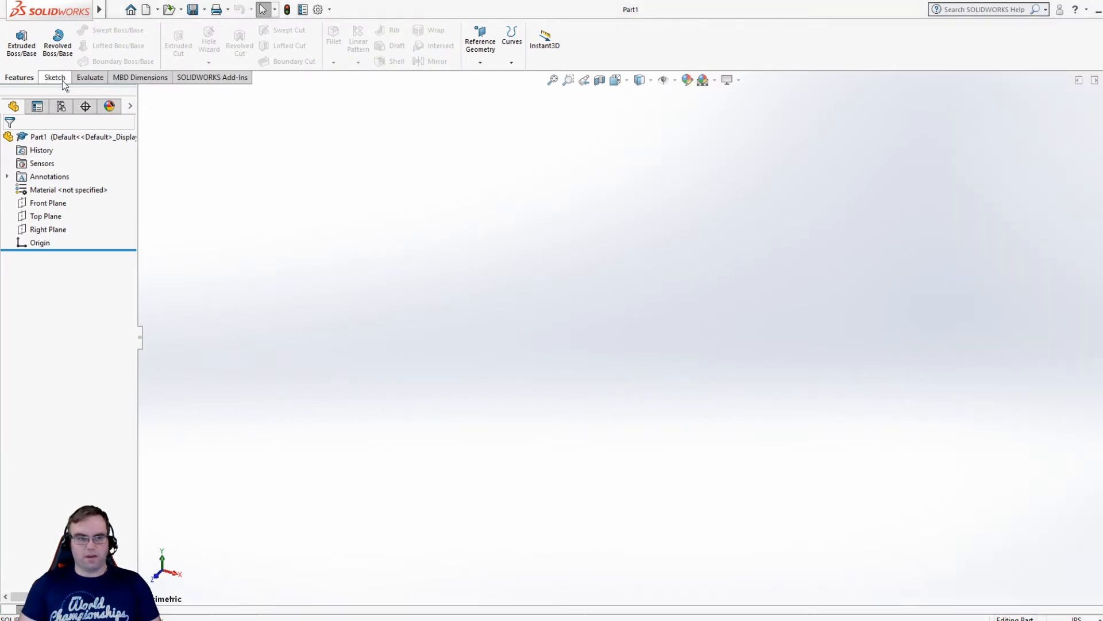
Start a sketch on the Top Plane and draw a vertical centerline passing through the origin
click(55, 77)
click(17, 36)
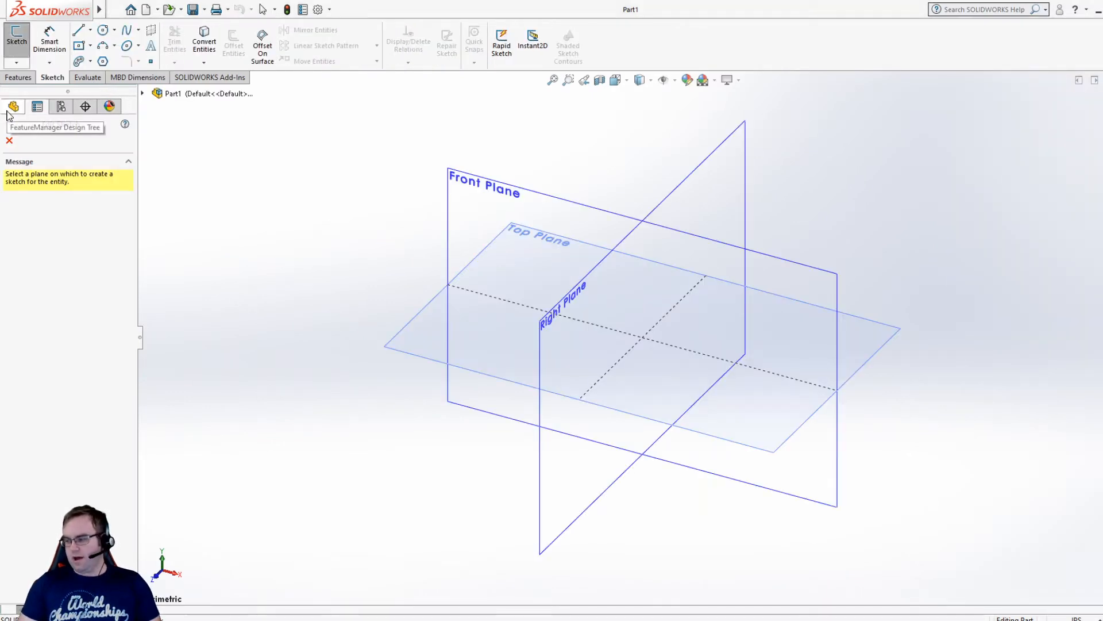
click(422, 361)
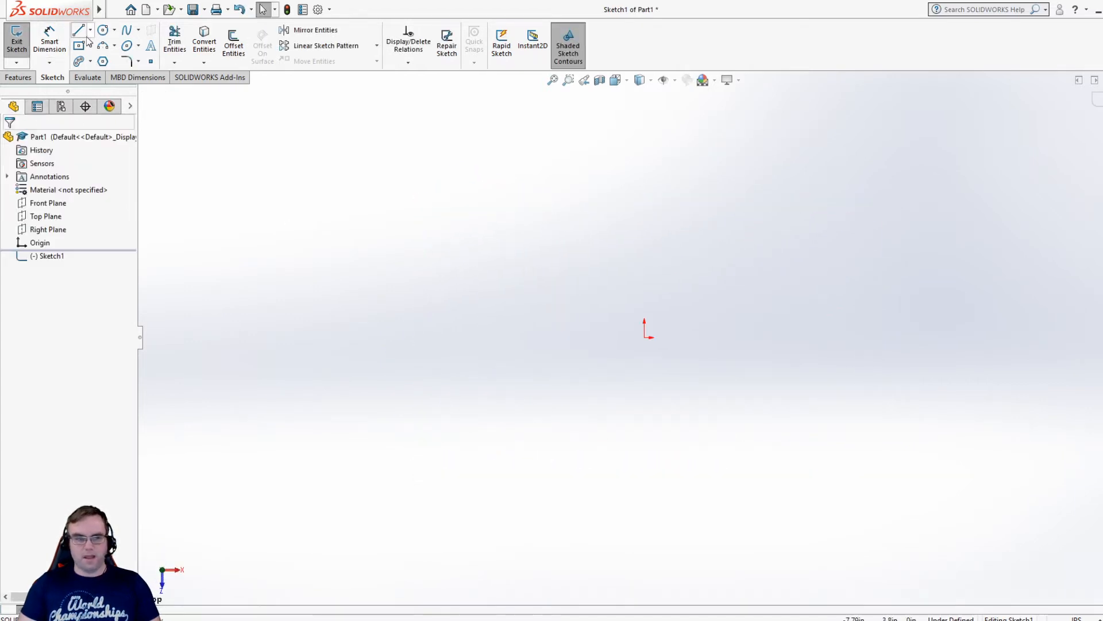
click(91, 30)
click(106, 57)
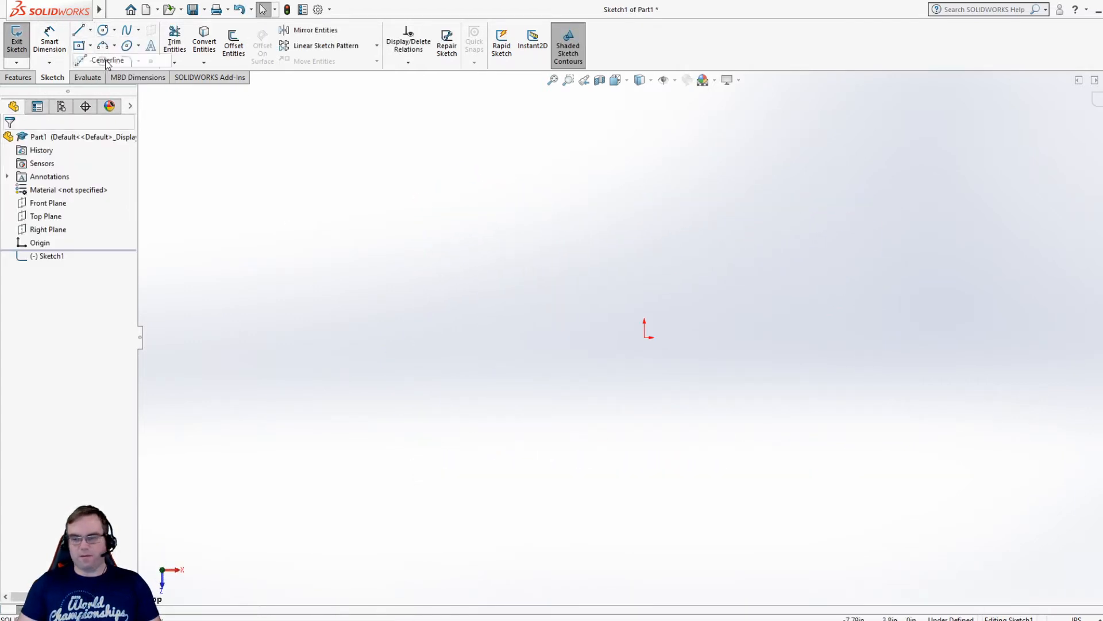
click(645, 184)
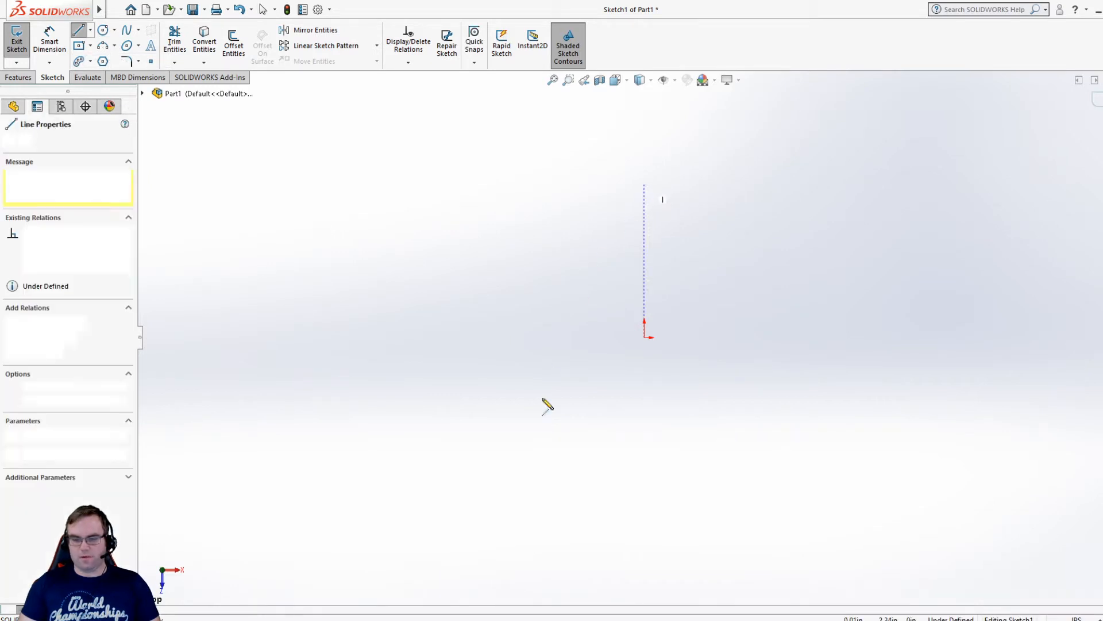
click(644, 501)
key(Escape)
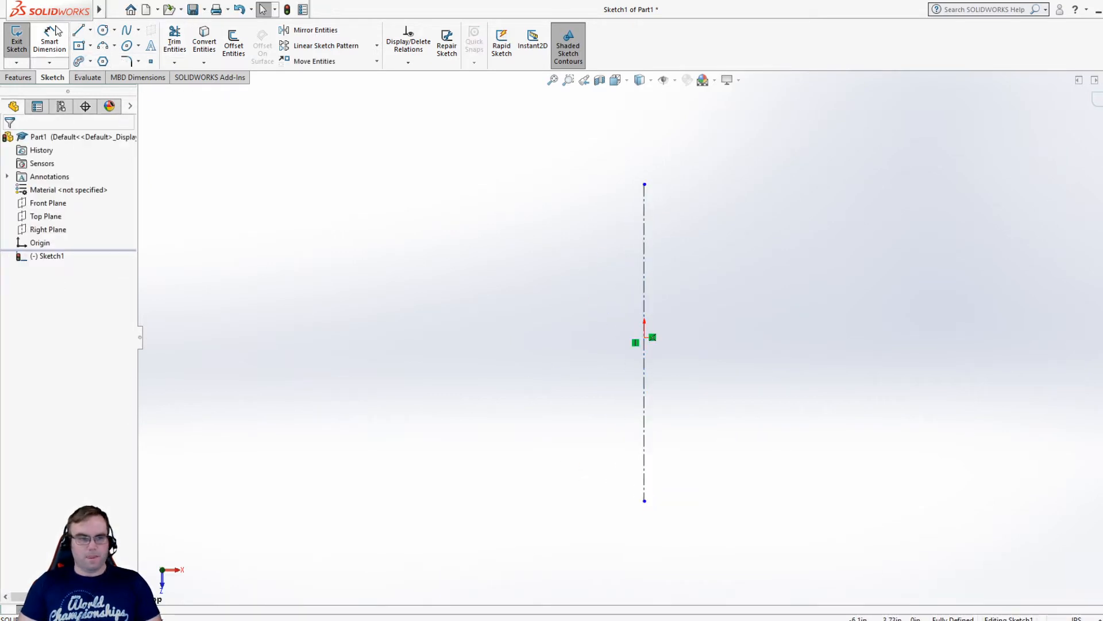
Sketch a closed stepped half profile left of the centerline from the origin, about 3.28 in wide and 2.28 in high
click(79, 32)
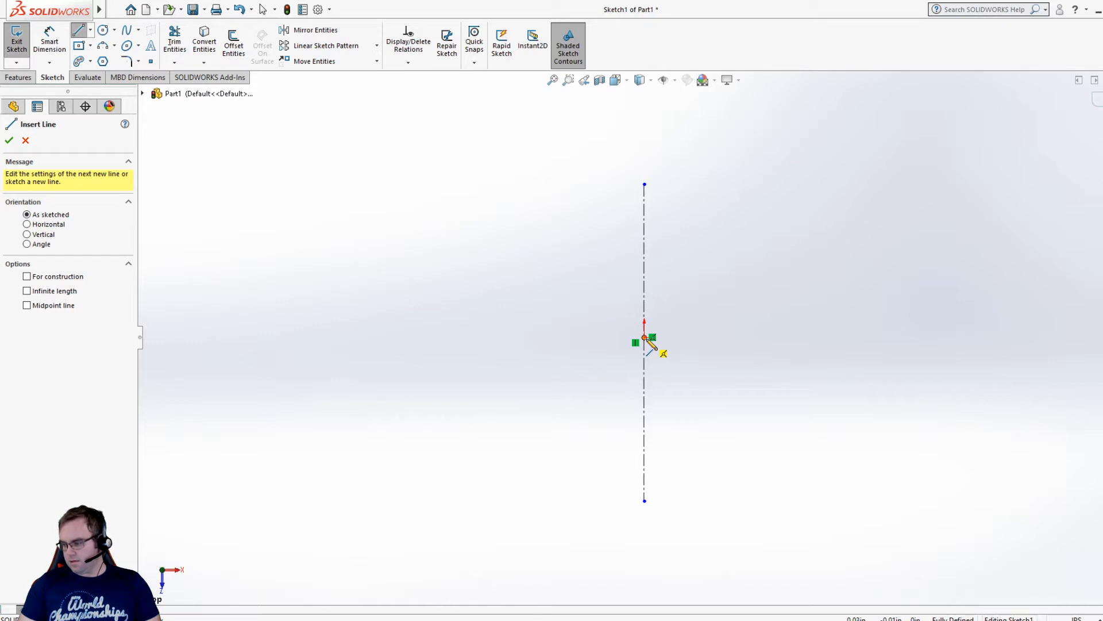
click(645, 338)
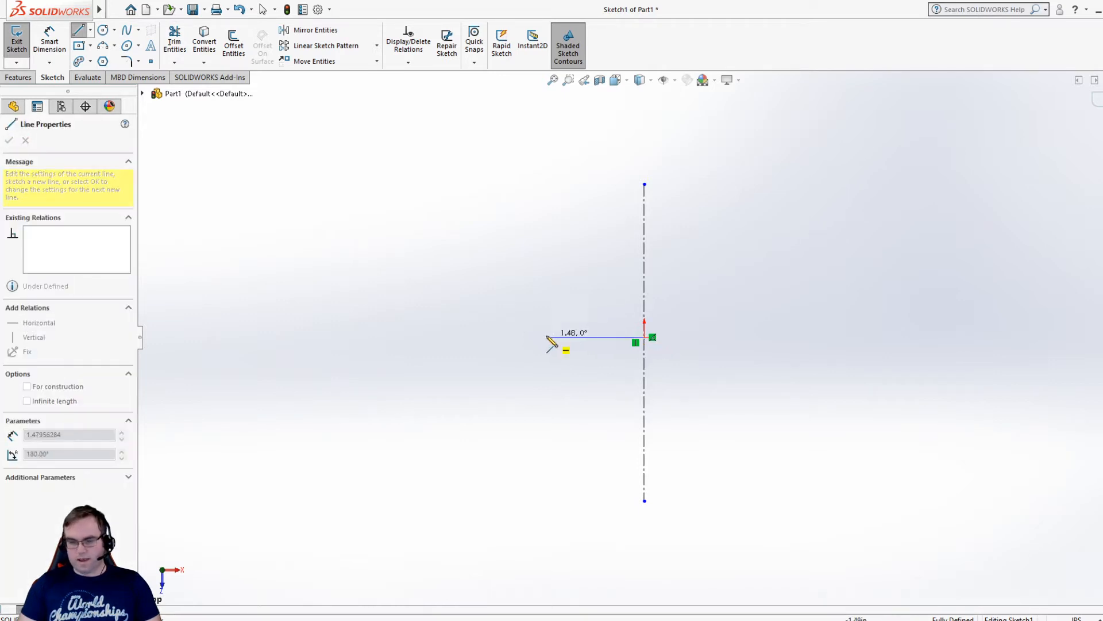
click(539, 338)
click(539, 229)
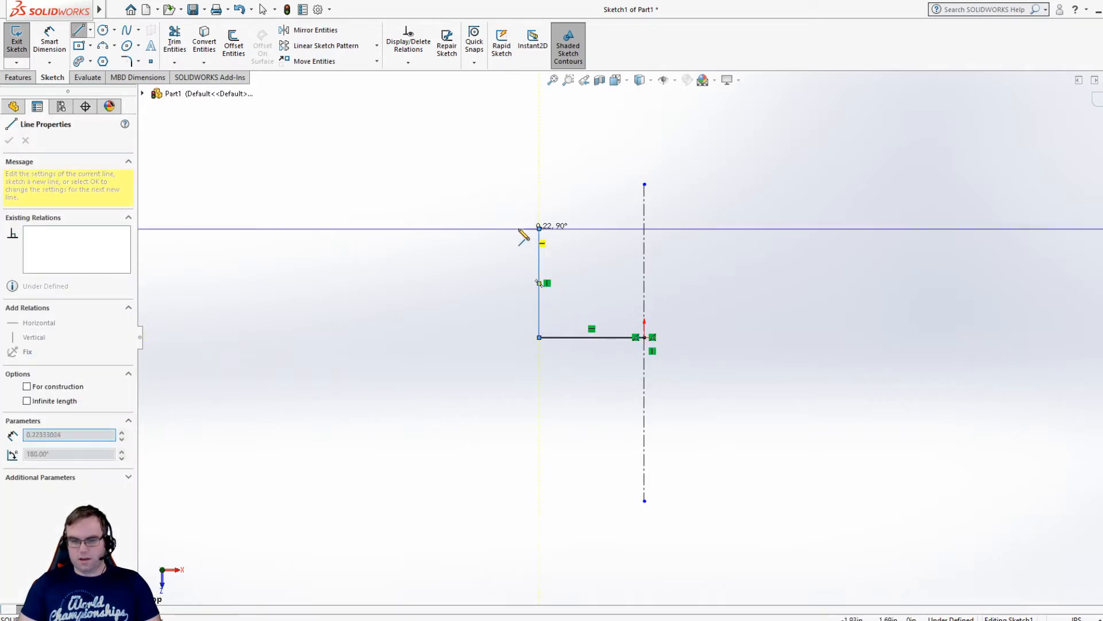
click(434, 228)
click(432, 191)
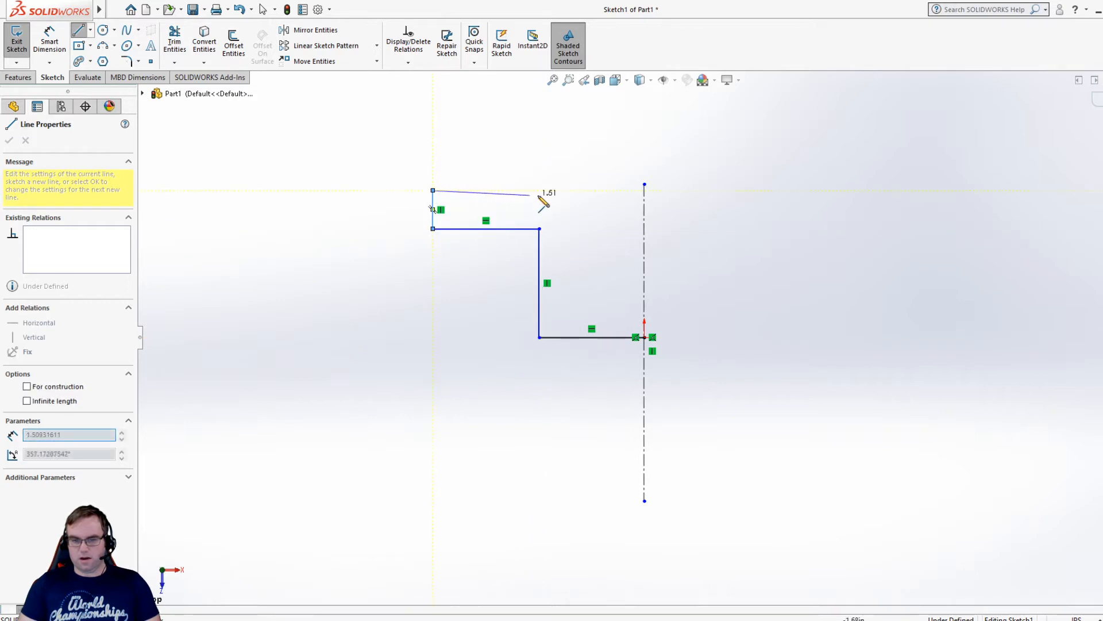
click(644, 190)
click(644, 337)
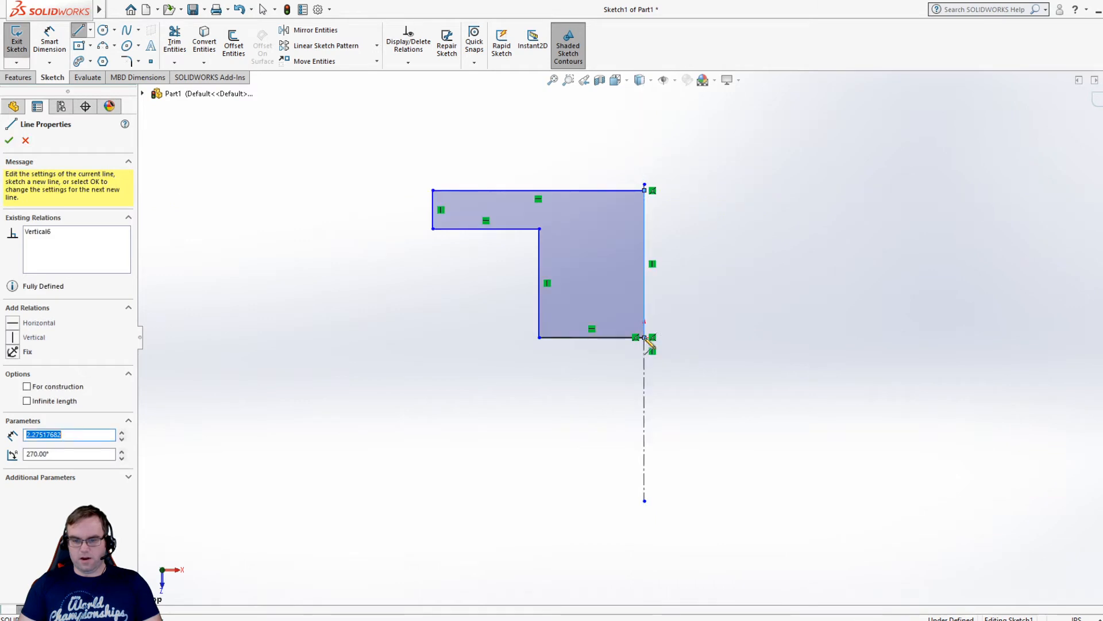
Try a doubled 3 in dimension from the lower vertical edge across the centerline, and undo it
click(51, 44)
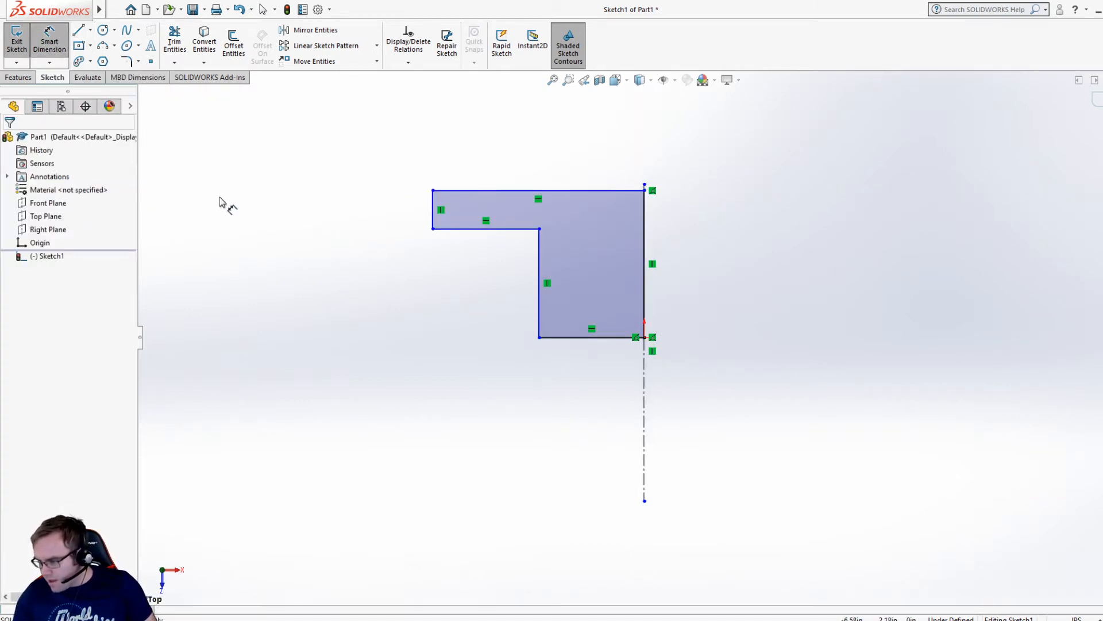
click(644, 325)
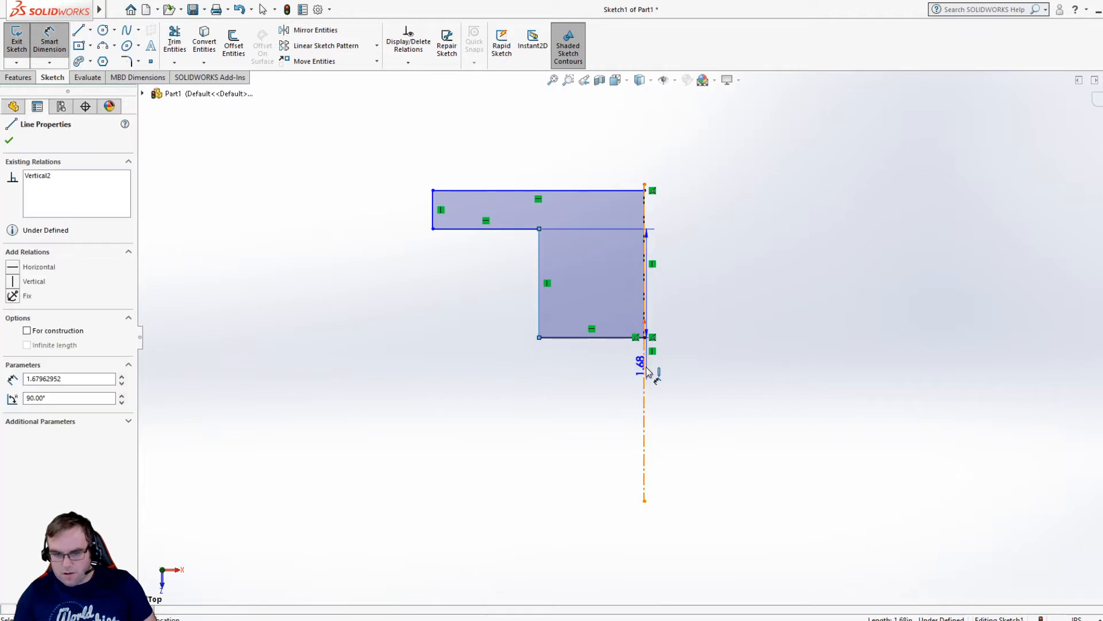
click(645, 371)
click(692, 376)
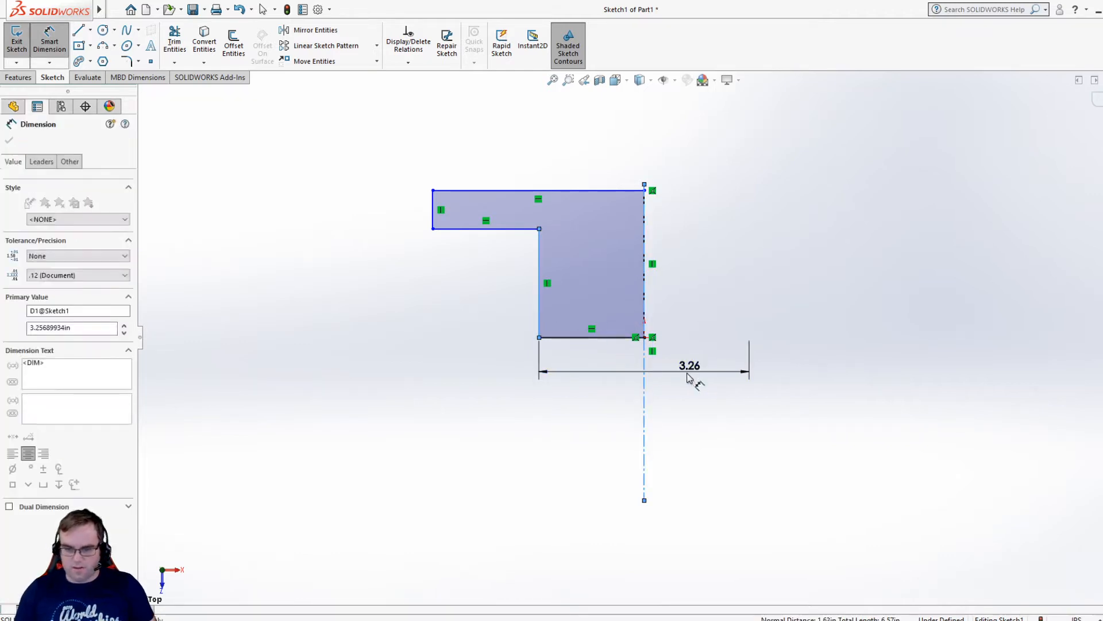
text(3)
key(Return)
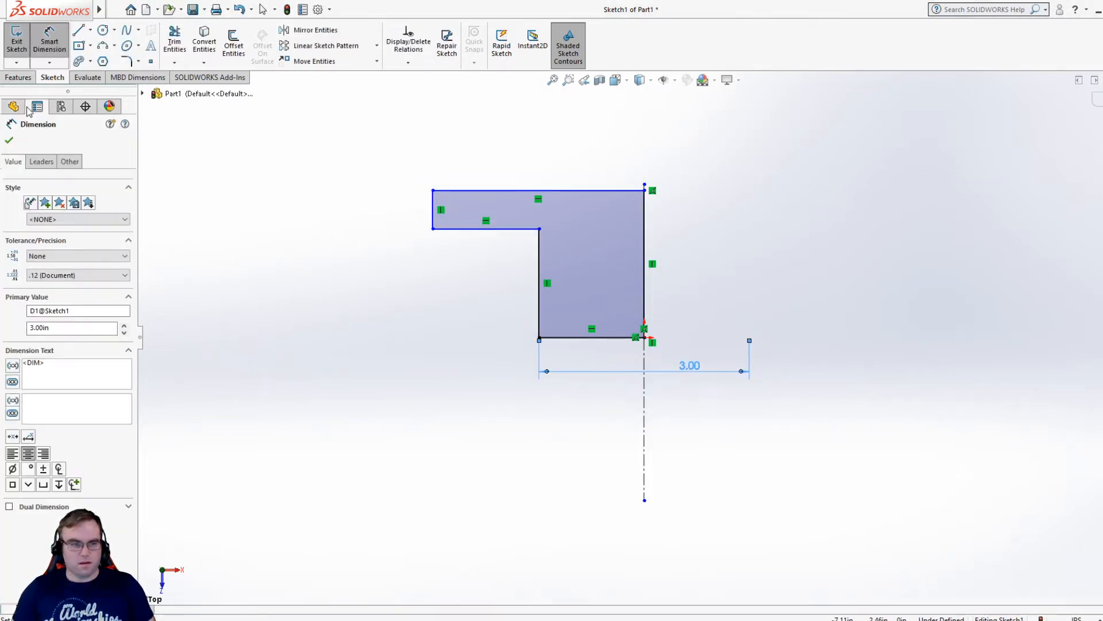
key(Escape)
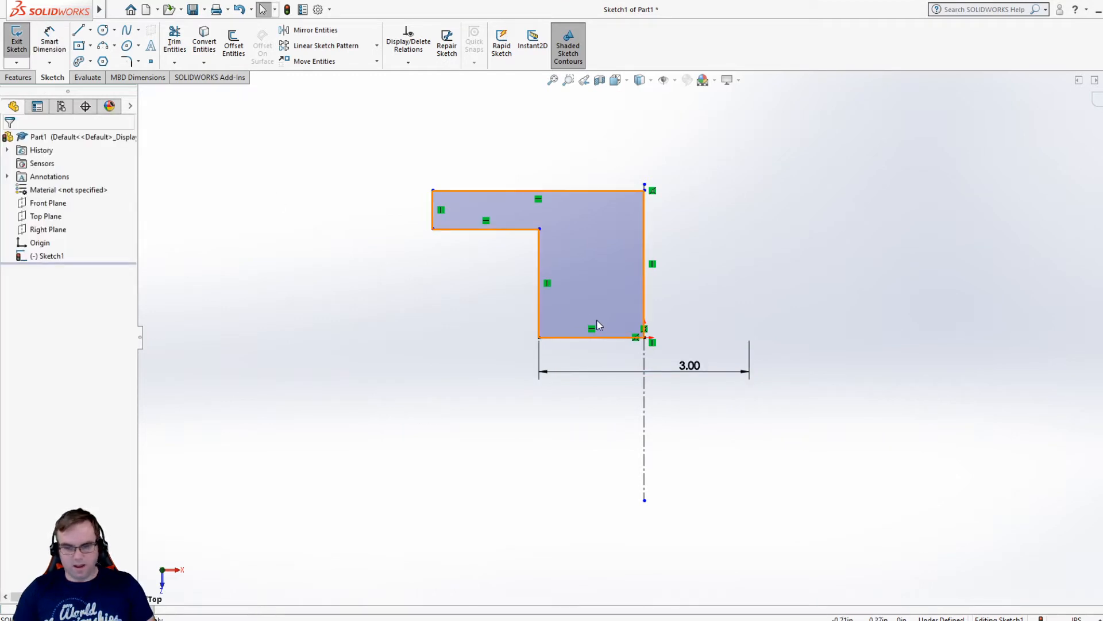
key(ctrl+z)
key(ctrl+z)
Delete the solid vertical line that overlaps the centerline and closes the profile
click(637, 337)
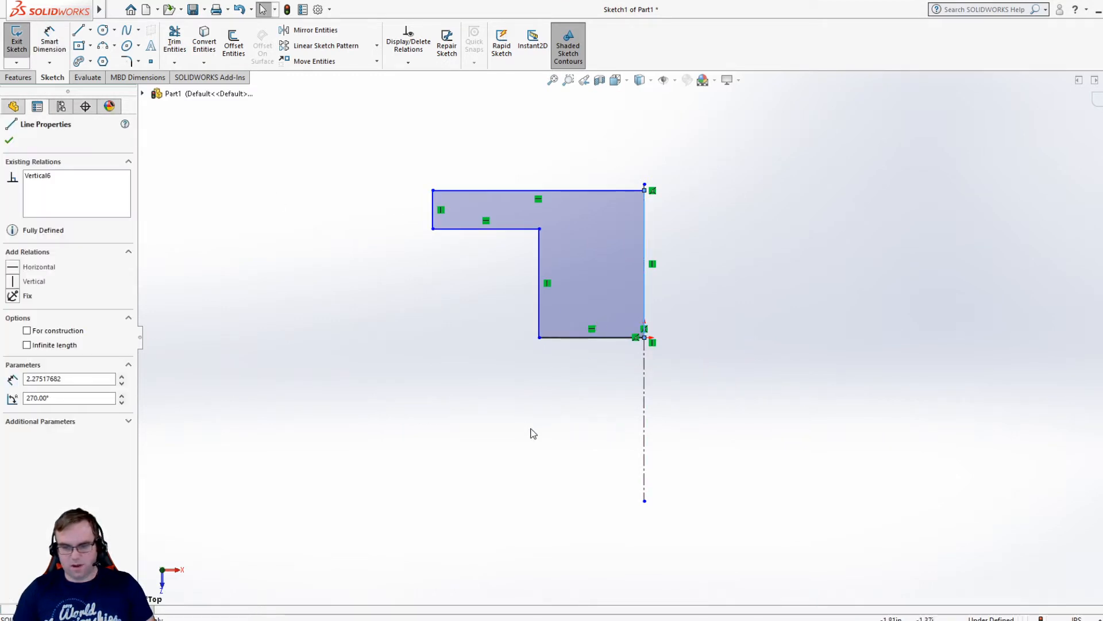
key(Delete)
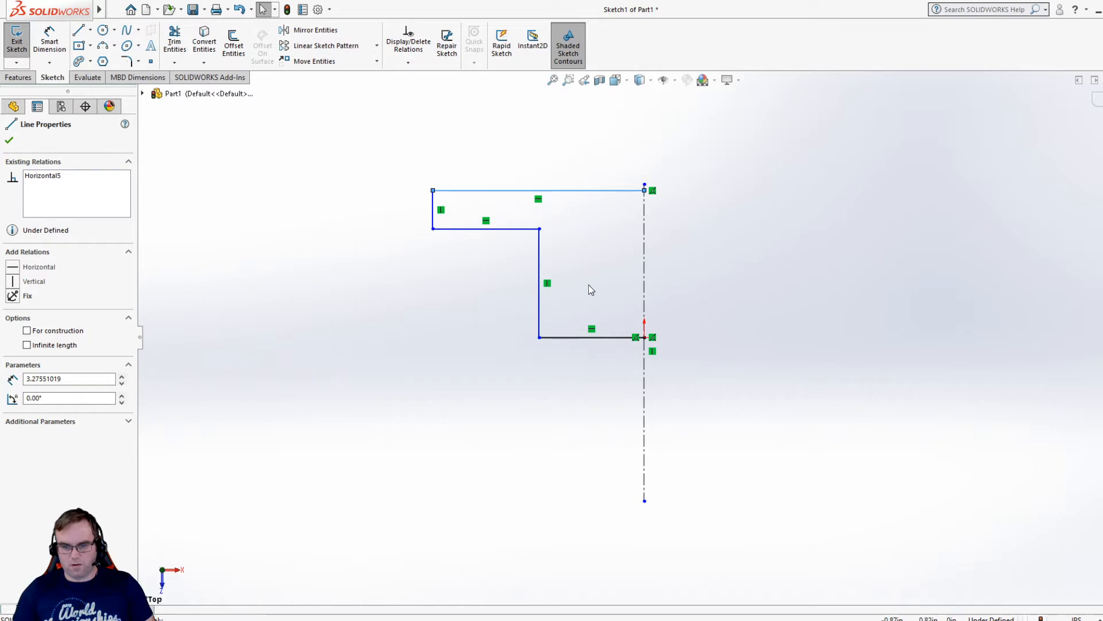
key(Escape)
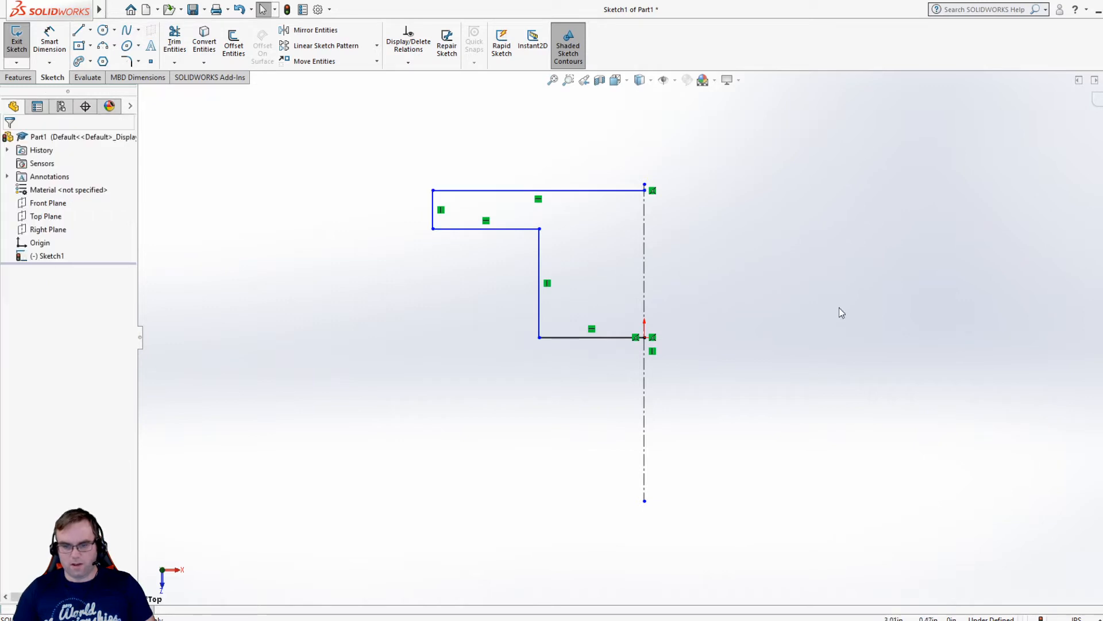
Exit the profile sketch and reopen it for editing
click(17, 46)
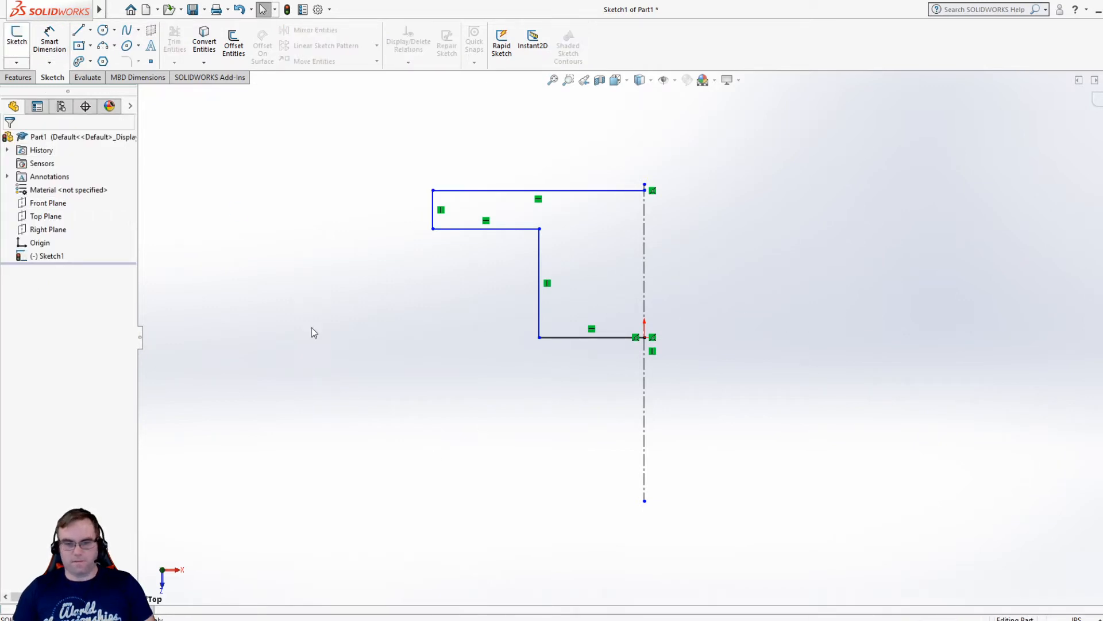
right_click(49, 258)
click(54, 219)
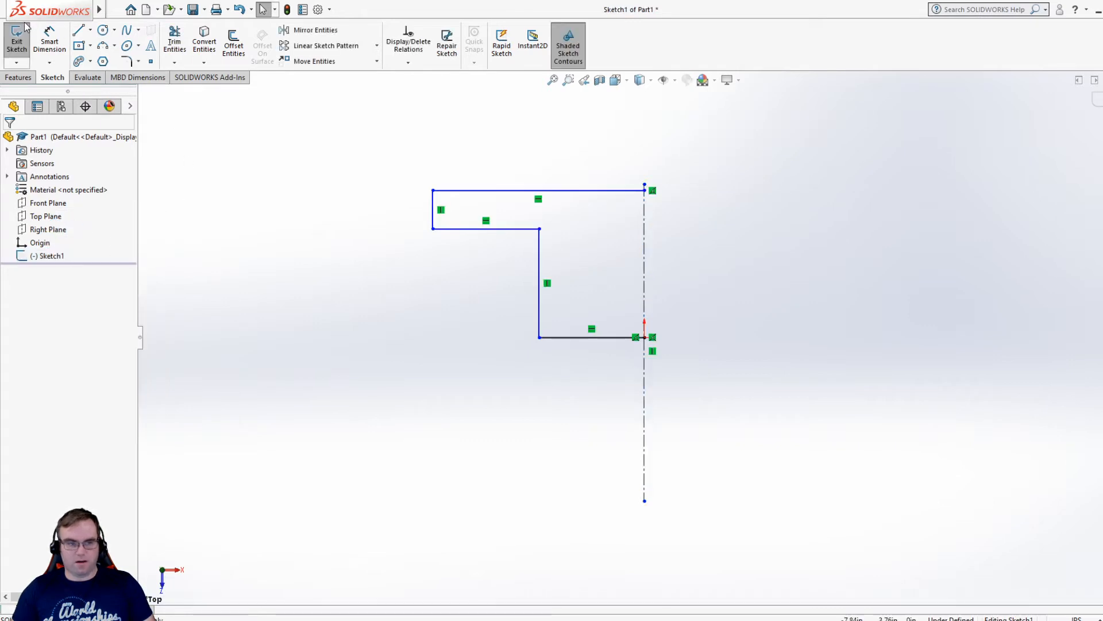
Dimension the lower vertical edge about the centerline as a doubled distance of 3 in
click(50, 39)
click(540, 322)
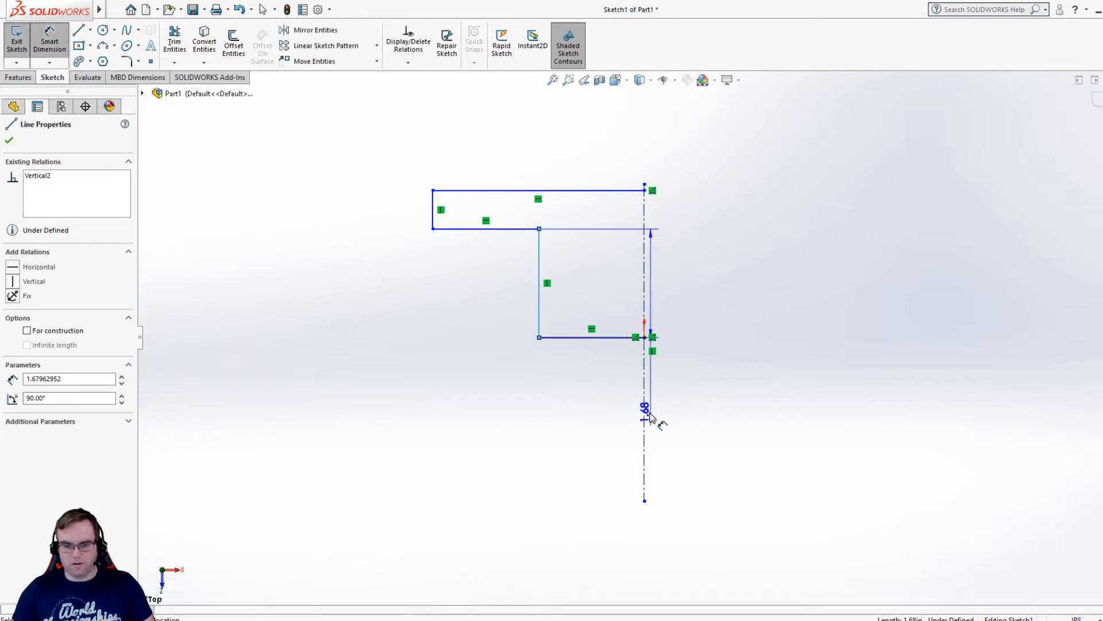
click(644, 414)
click(694, 413)
text(3)
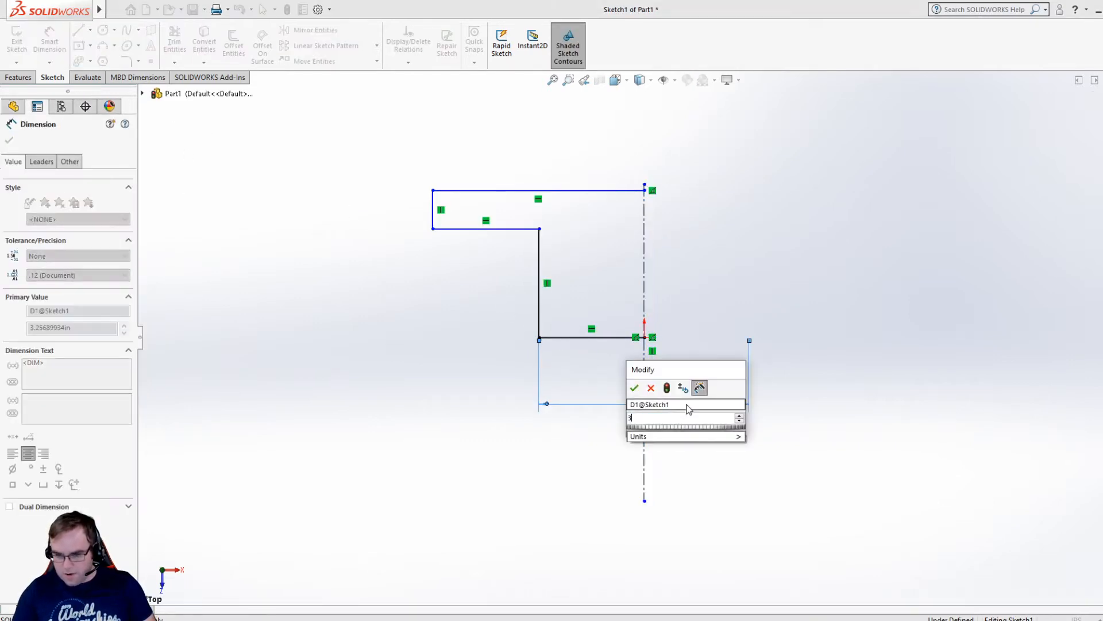
key(Return)
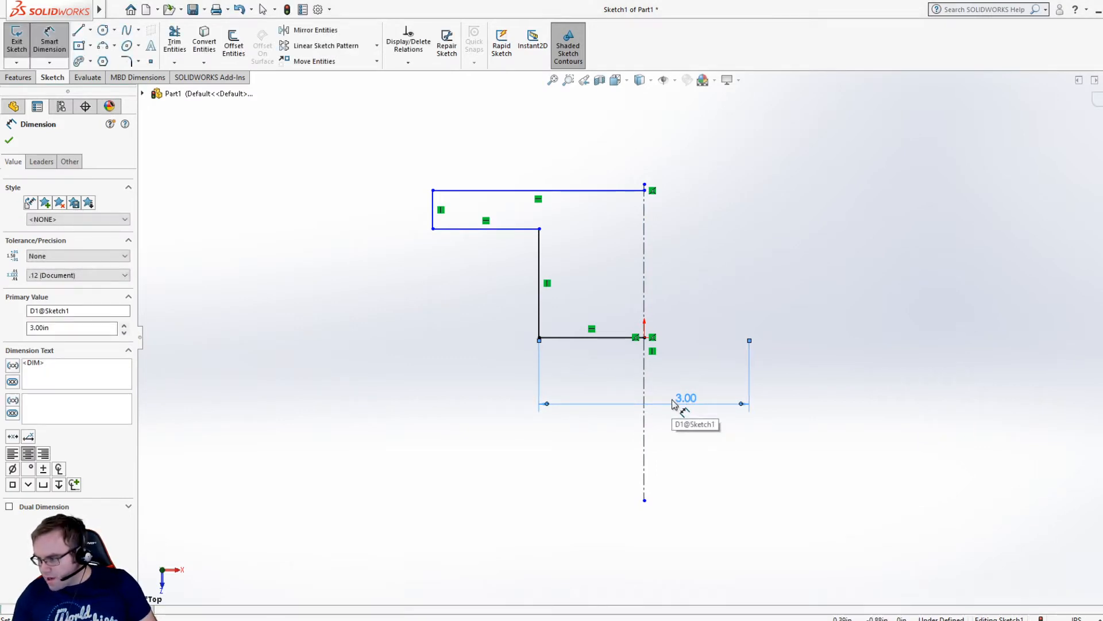
Dimension the outer short vertical edge about the centerline as a doubled distance of 7.50 in
click(434, 218)
click(644, 304)
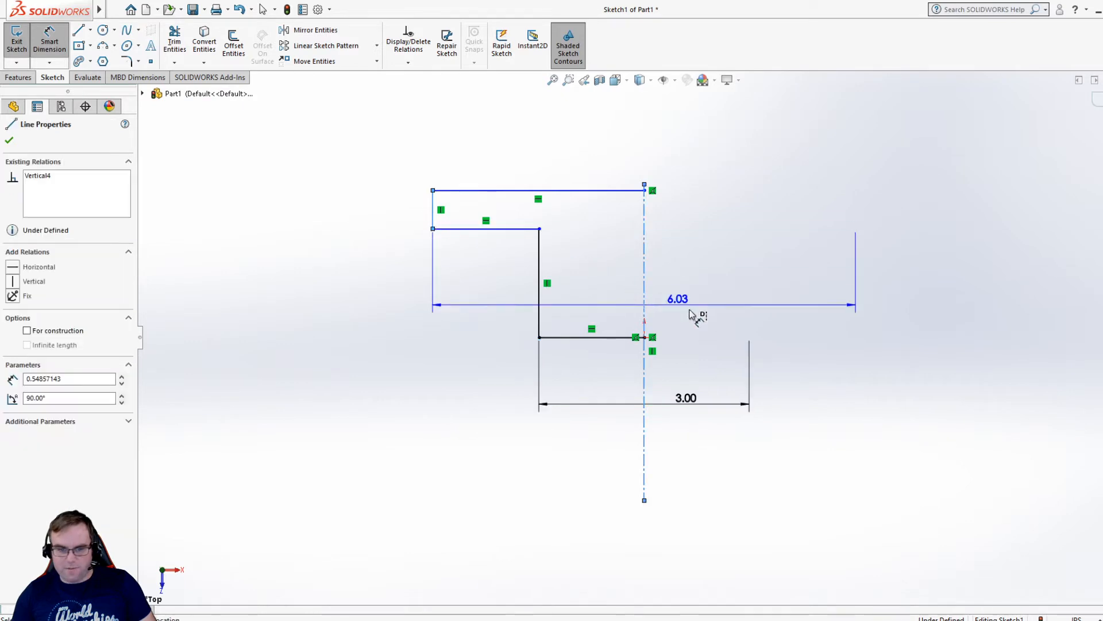
click(625, 126)
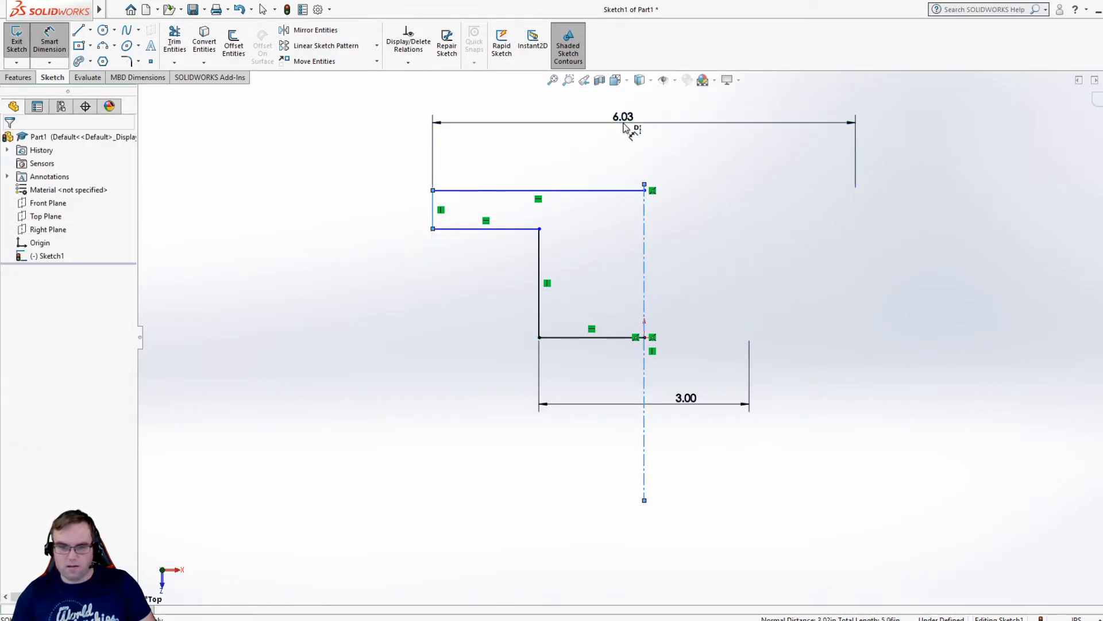
key(Return)
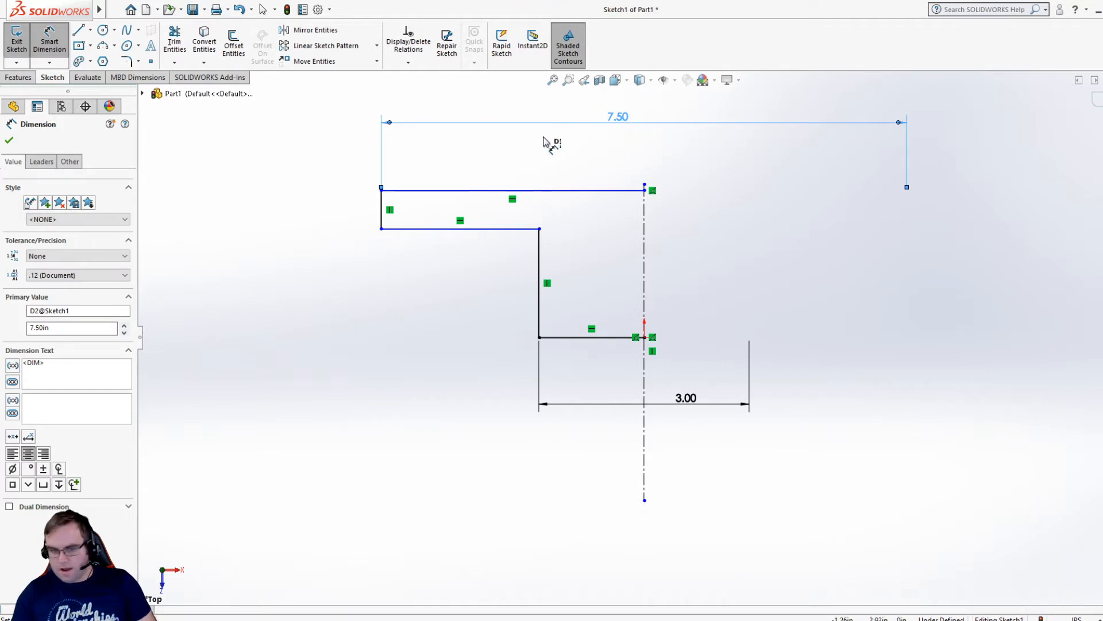
Dimension the flange's outer short vertical edge at 0.62 in
click(381, 213)
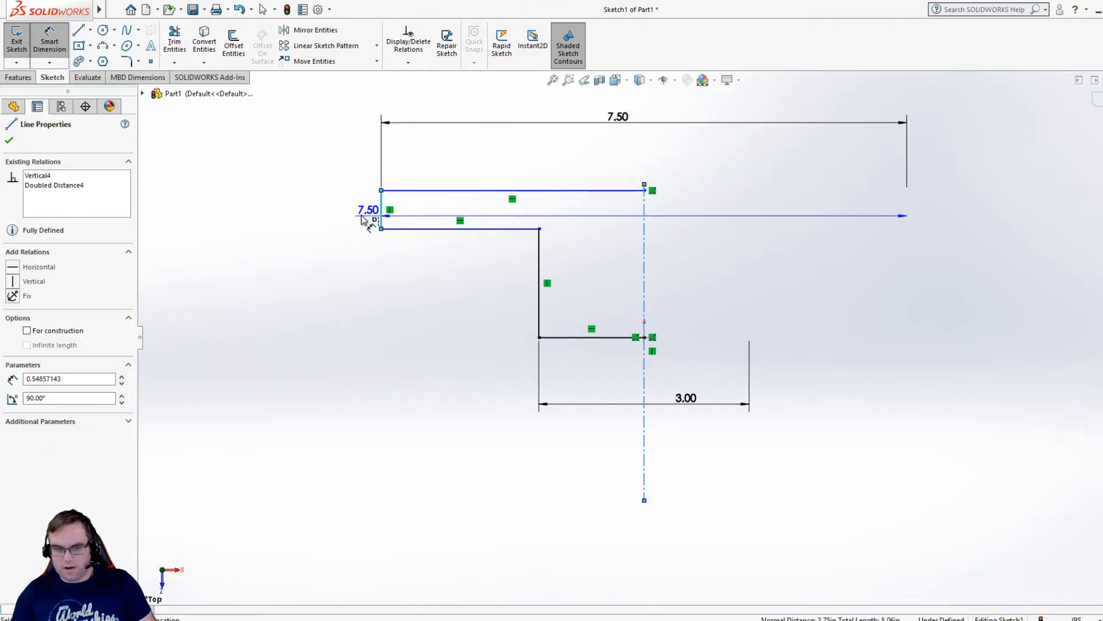
click(381, 211)
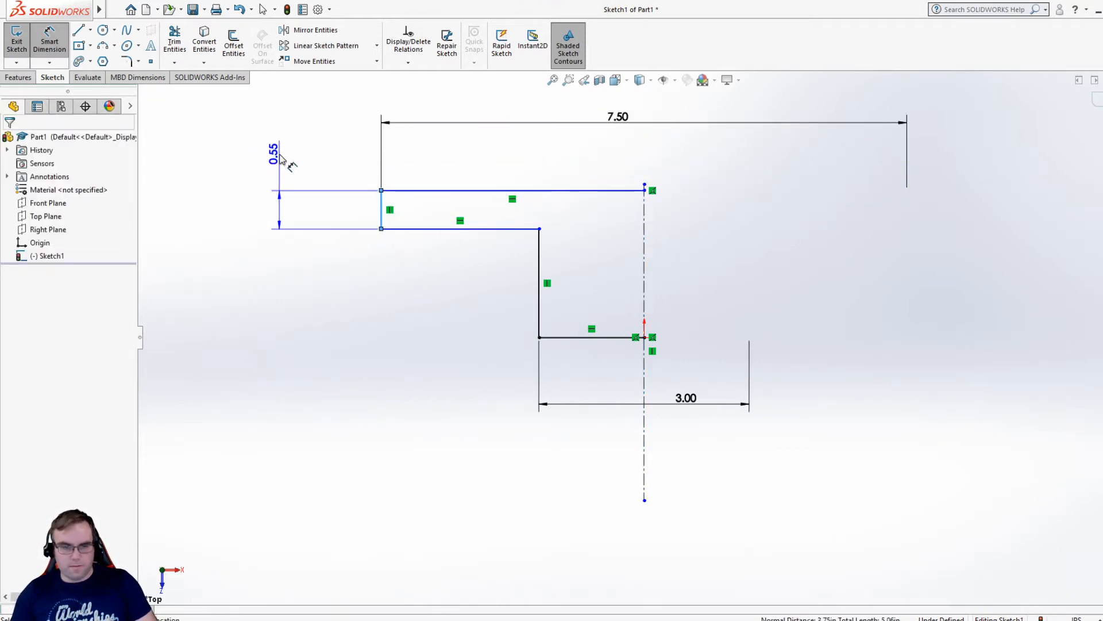
click(287, 154)
text(.62)
key(Return)
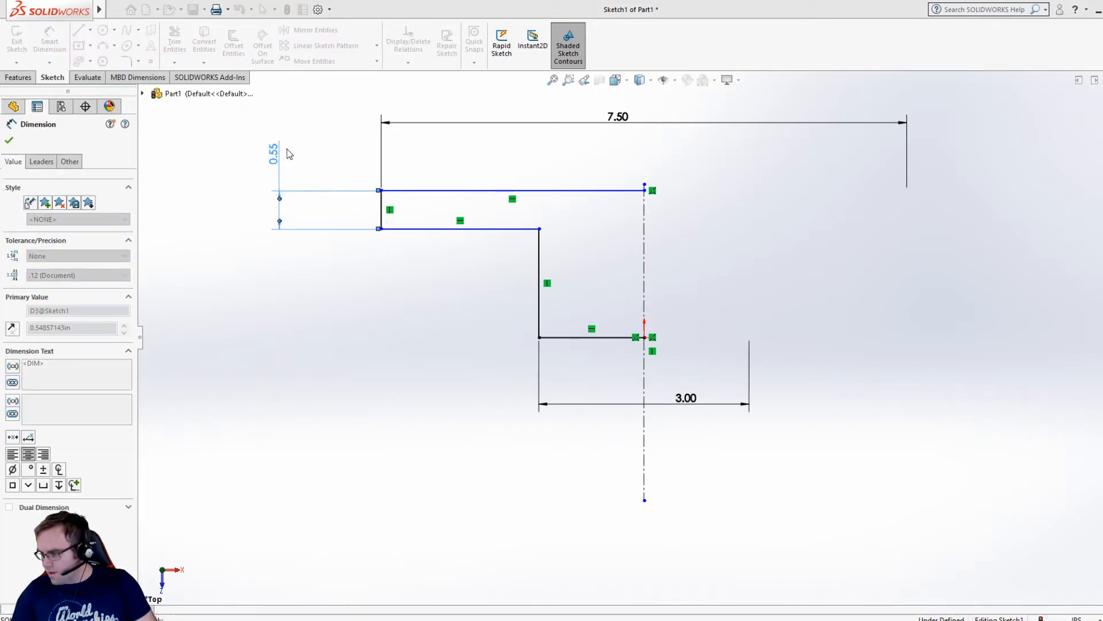
Dimension the vertical distance between the flange's lower edge and the profile's bottom edge at 1.88 in
click(516, 230)
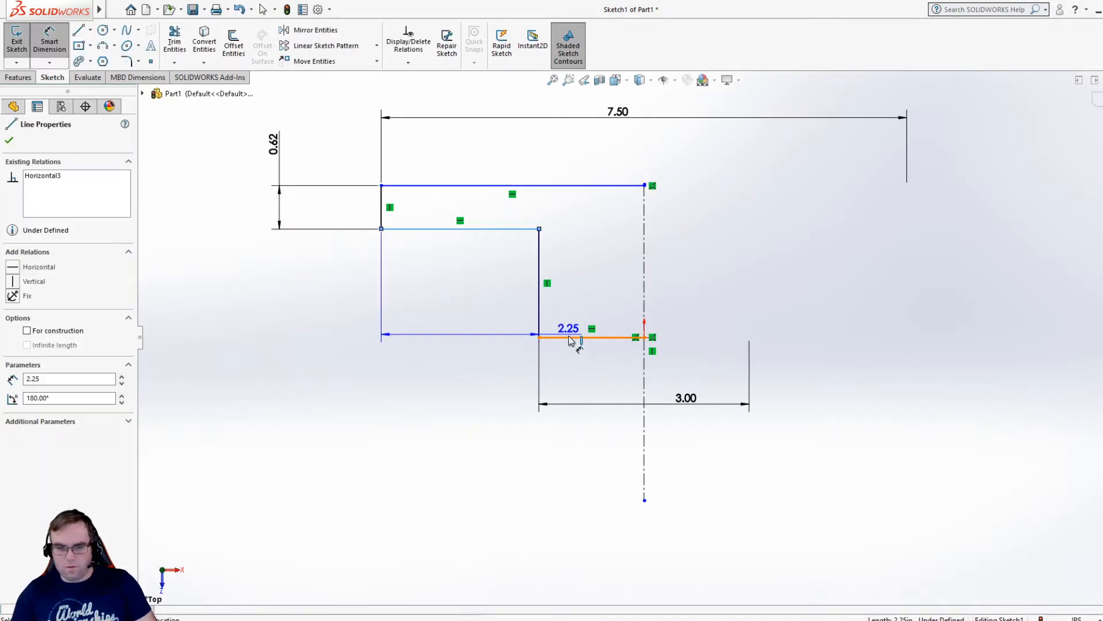
click(572, 337)
click(280, 277)
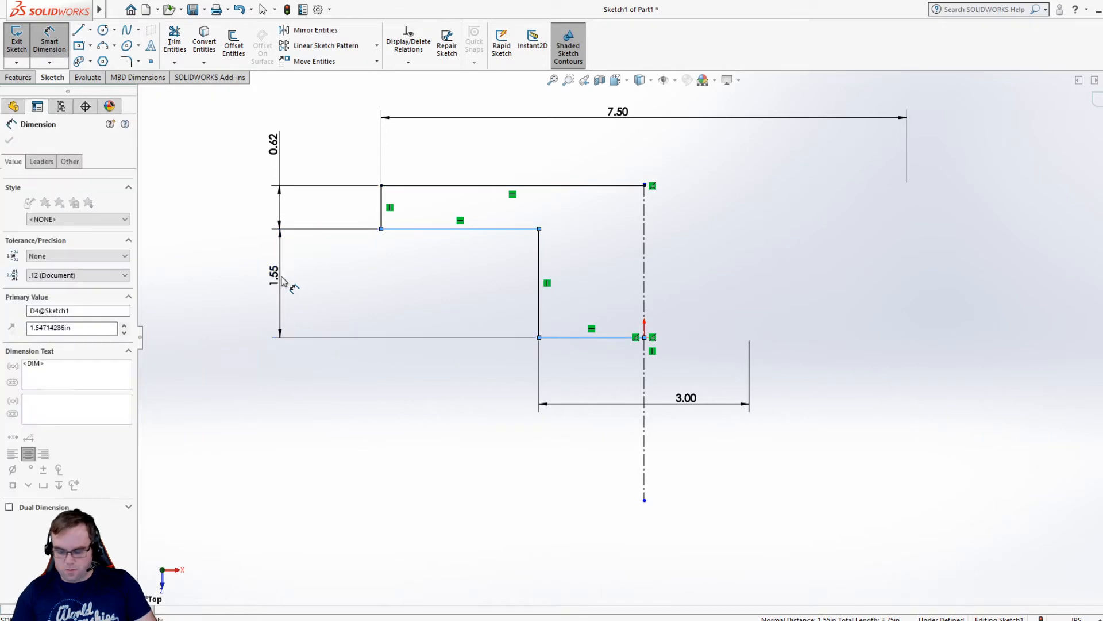
text(1.878)
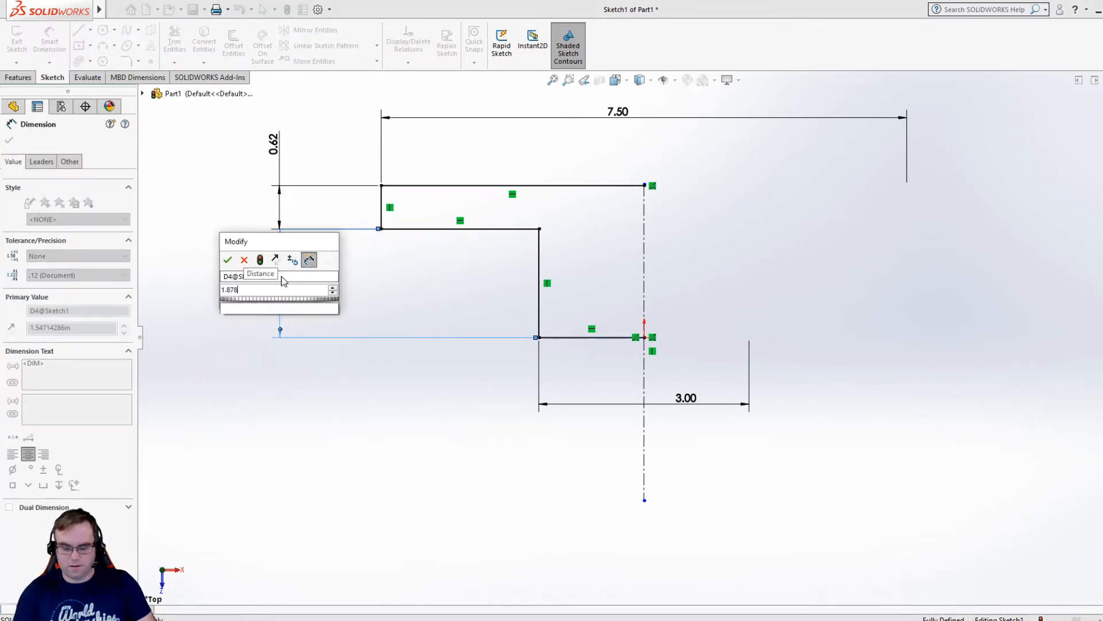
key(BackSpace)
key(BackSpace)
text(8)
key(Return)
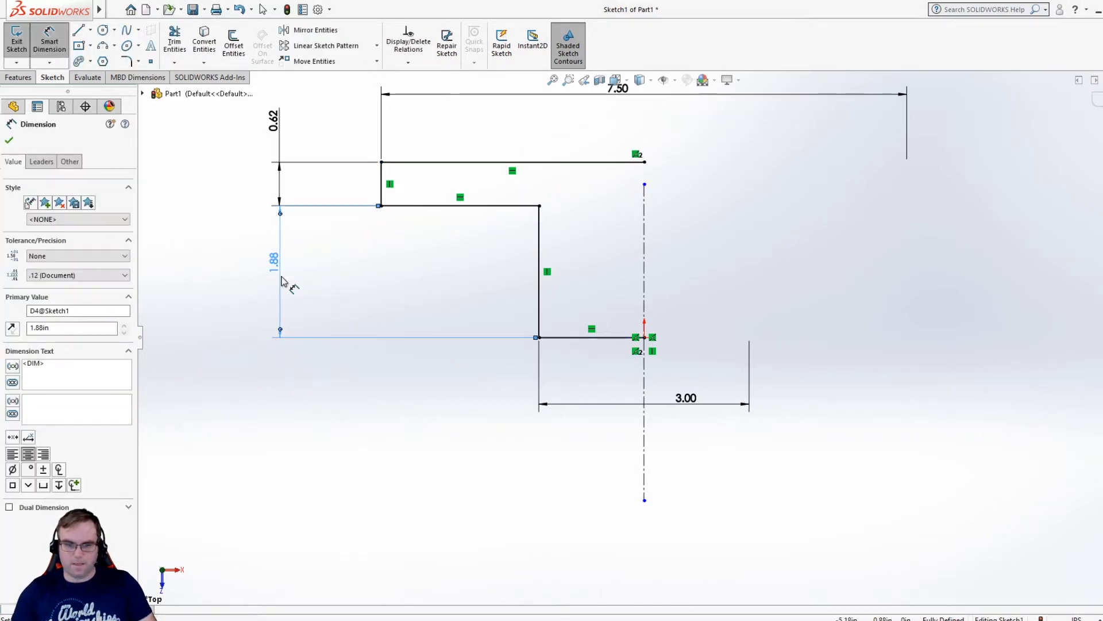
Extend the centerline's upper end above the profile's top edge and mirror all five half-profile lines about the centerline
click(9, 143)
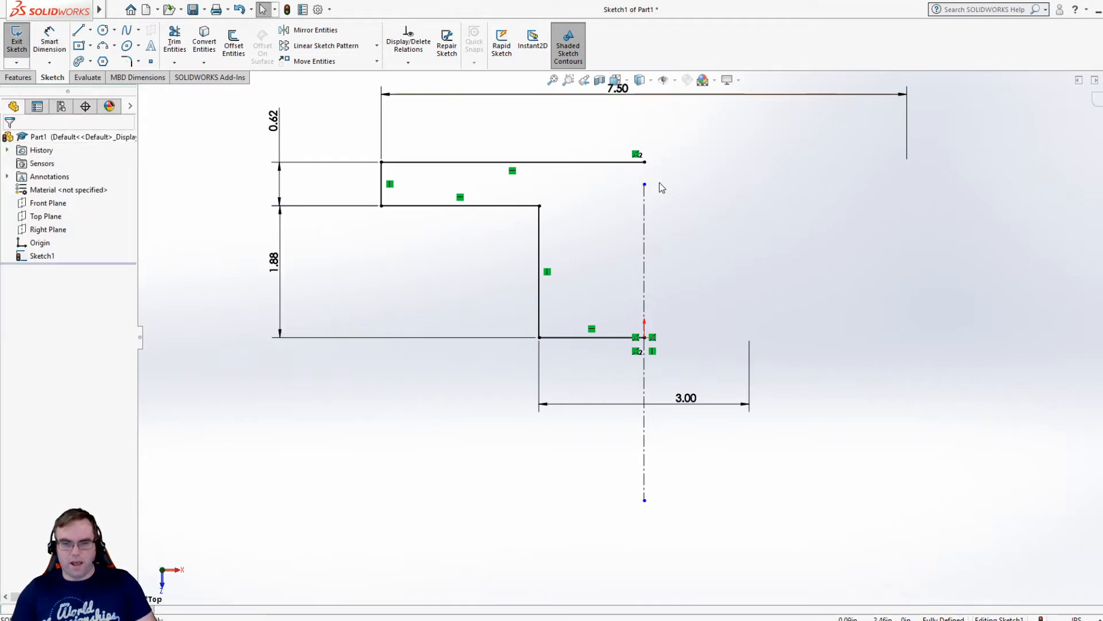
drag(644, 183, 658, 115)
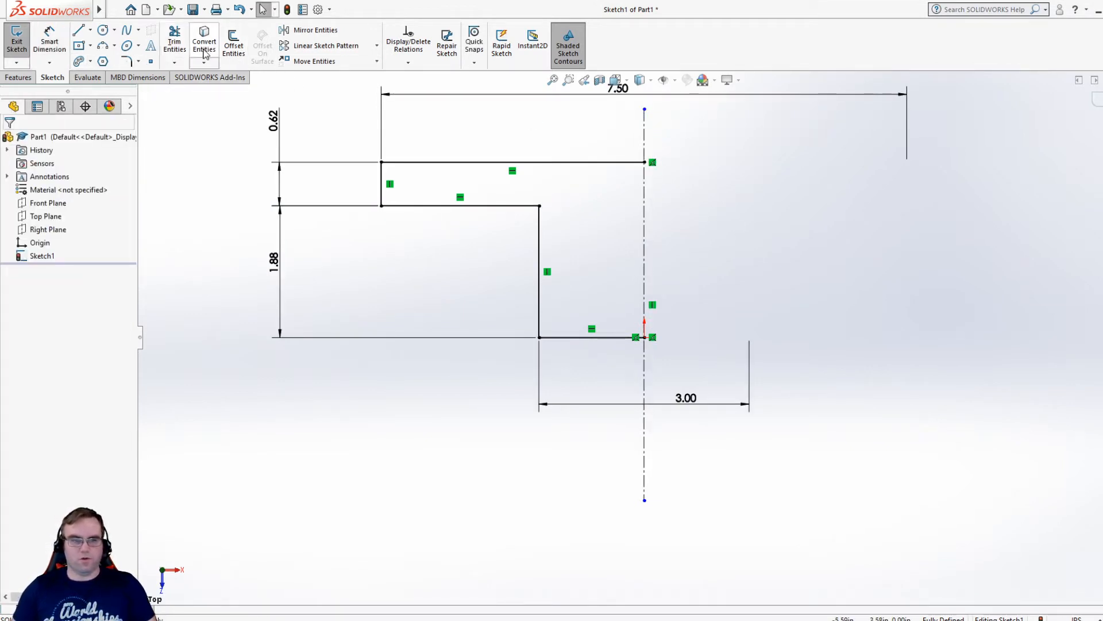
click(317, 31)
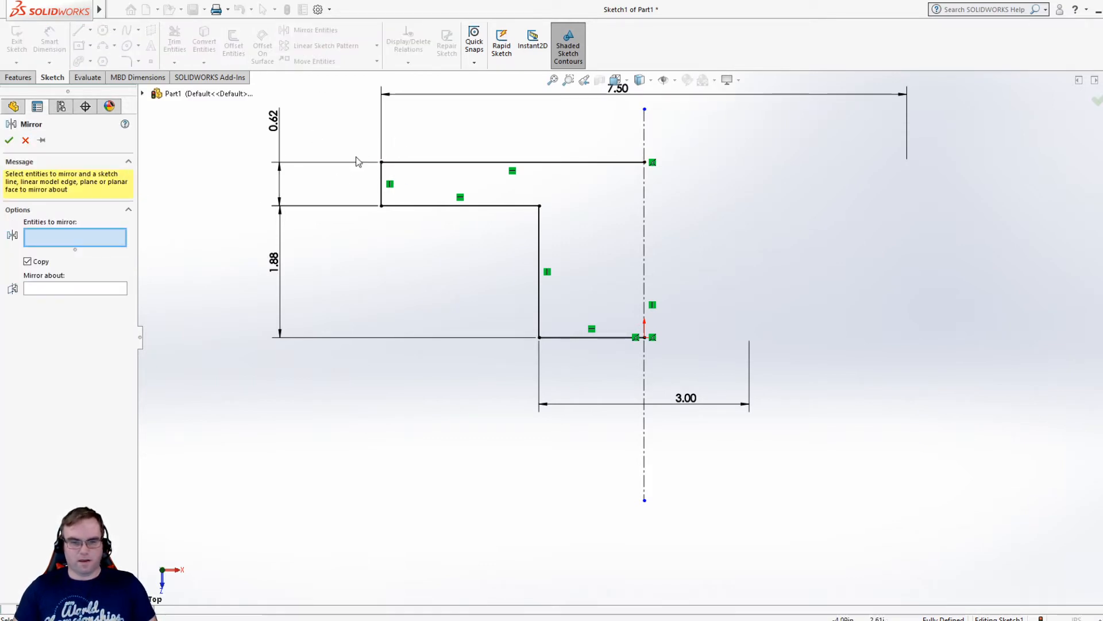
drag(351, 146, 603, 389)
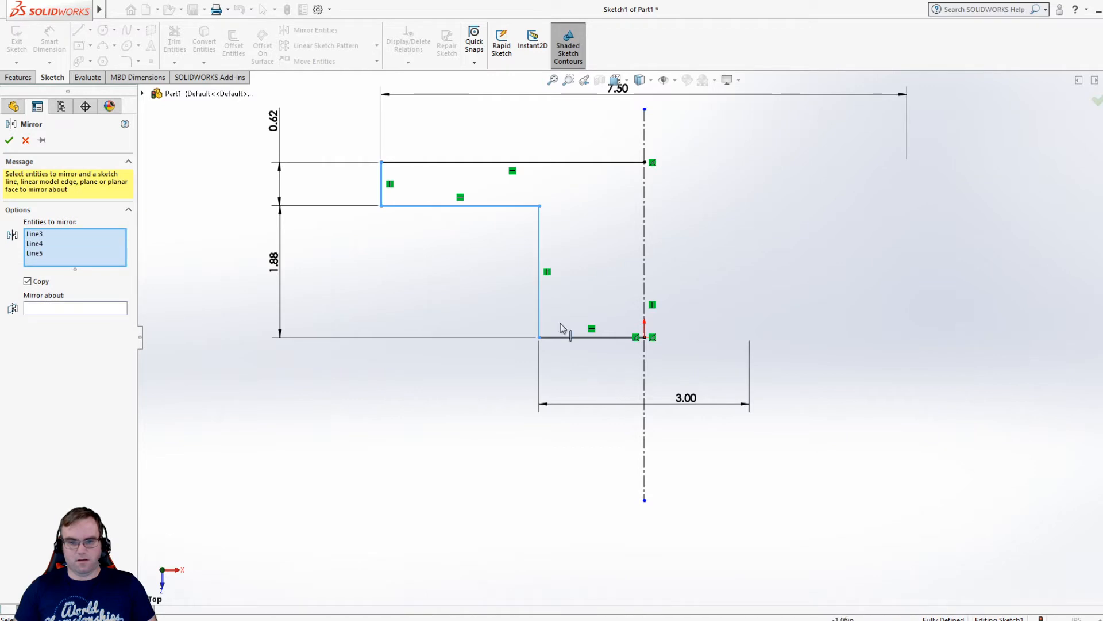
click(112, 262)
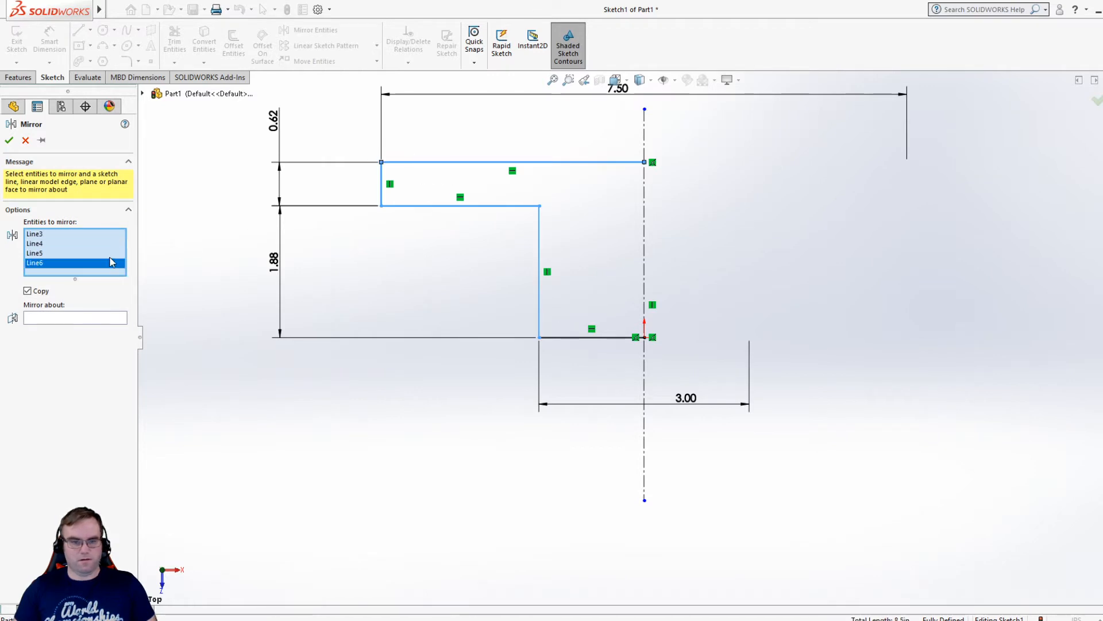
click(44, 320)
click(644, 271)
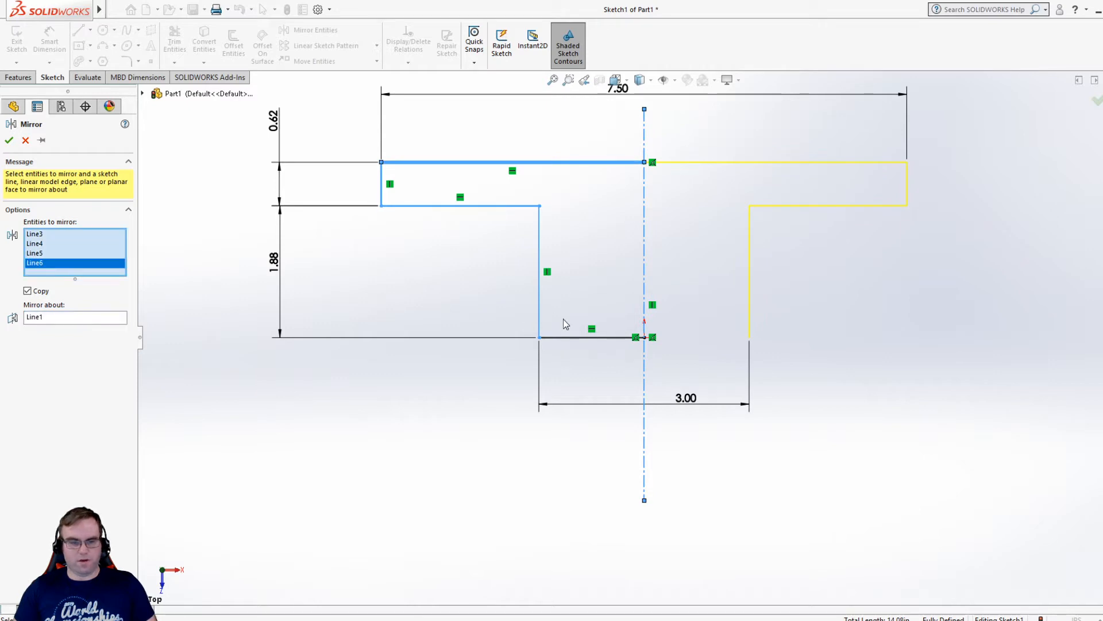
click(577, 338)
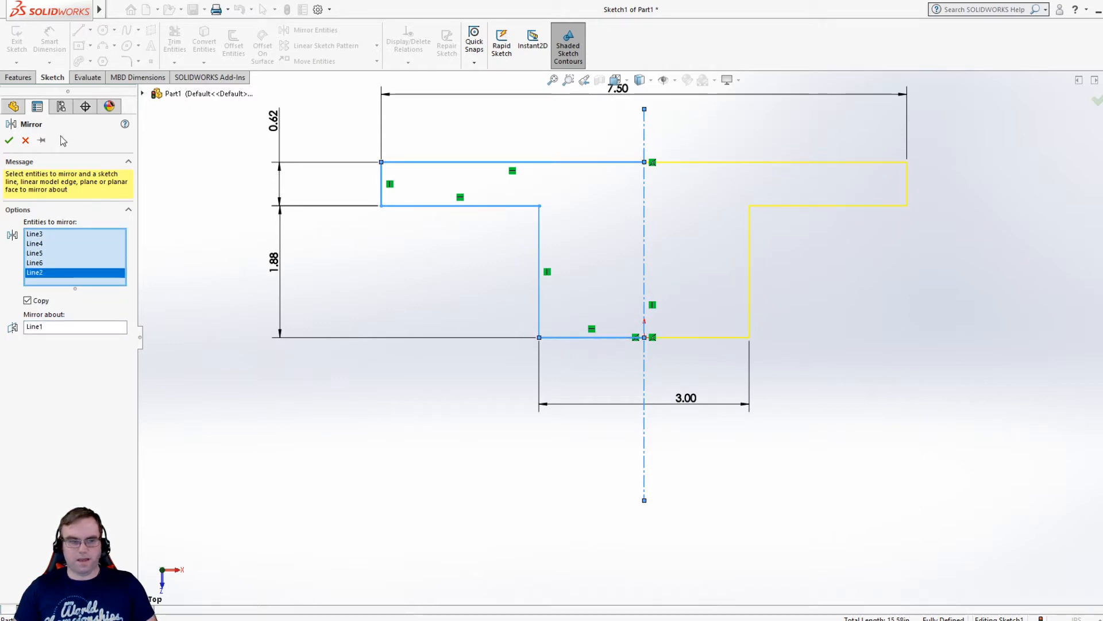
click(8, 140)
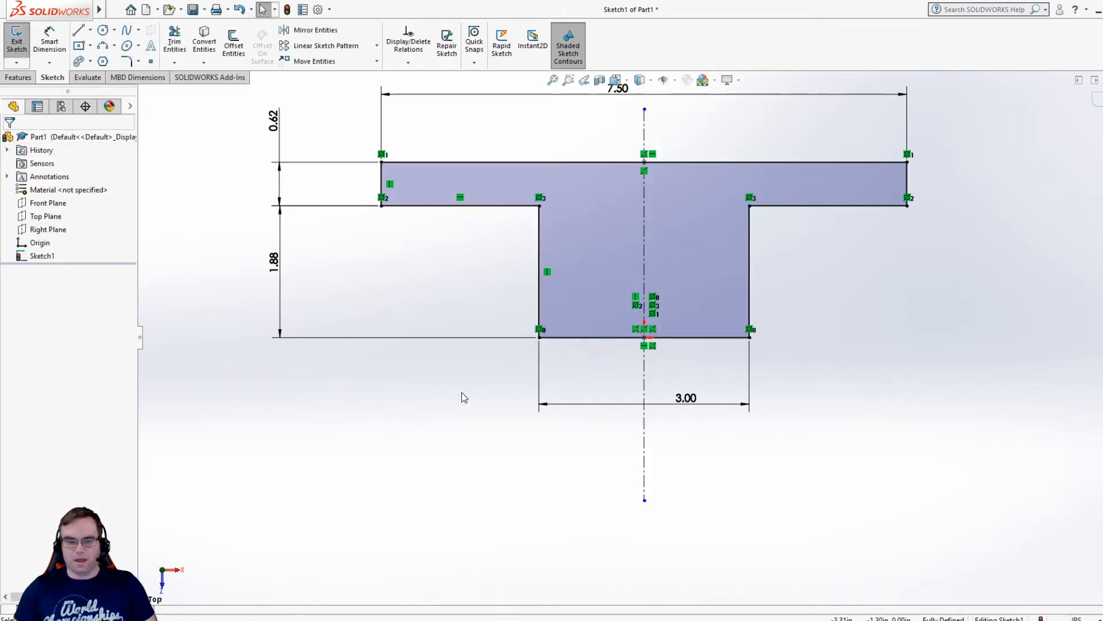
Extrude the closed T-shaped profile as a Mid Plane boss with a depth of 3.13 in
click(8, 79)
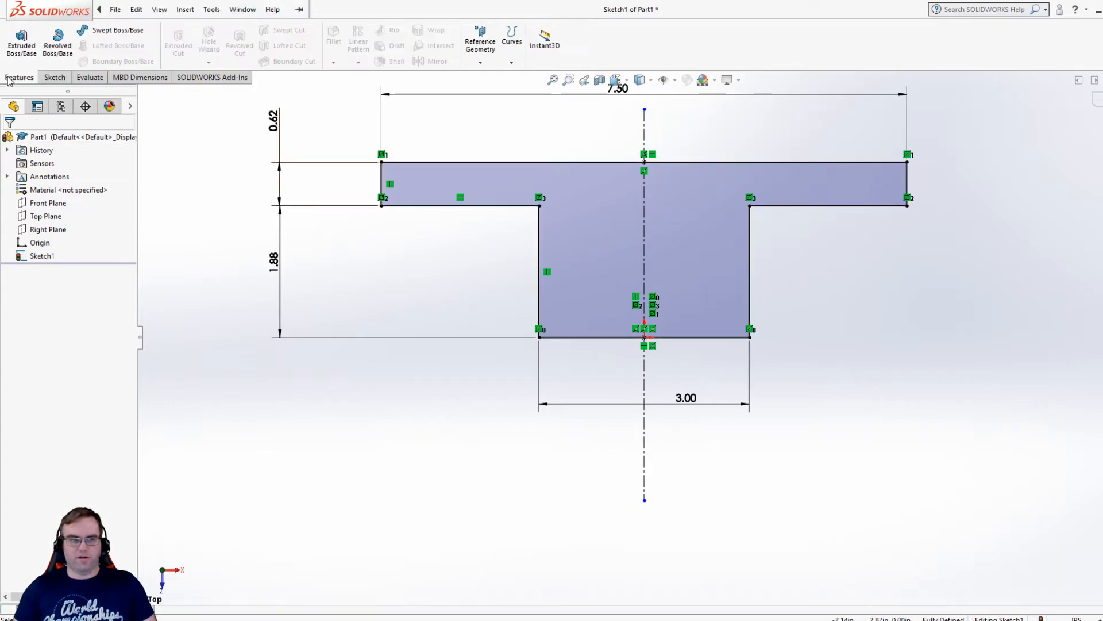
click(19, 46)
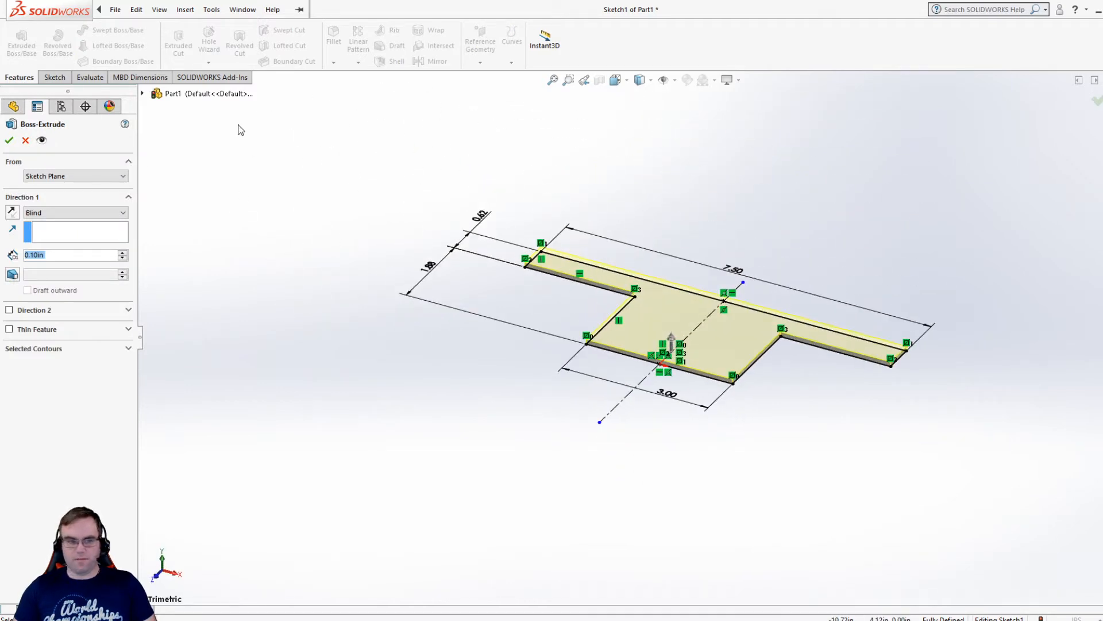
click(77, 213)
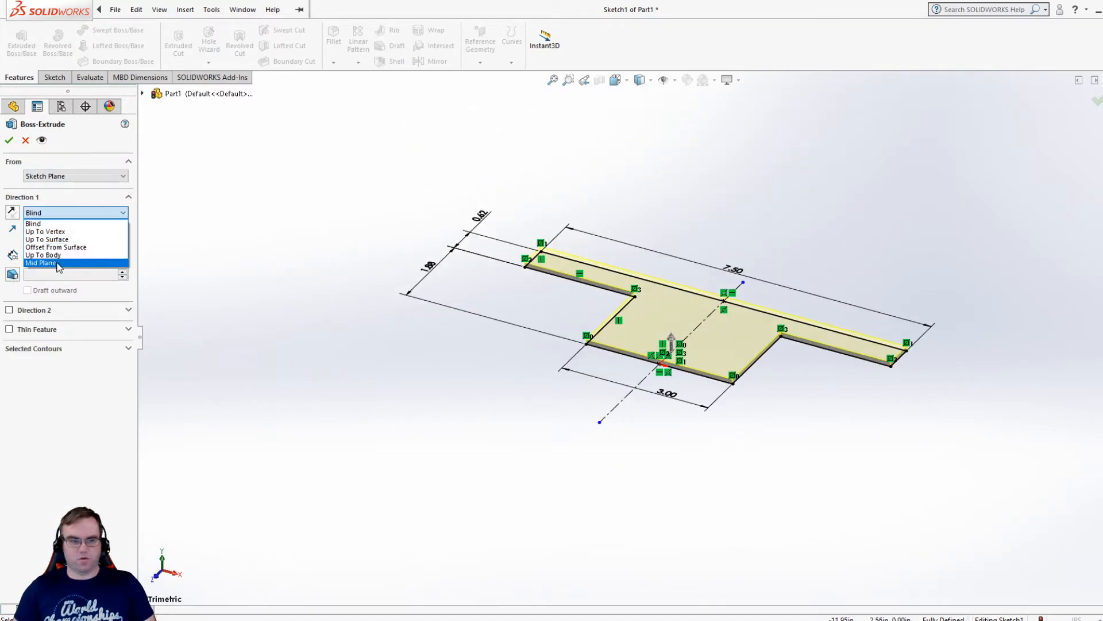
click(58, 262)
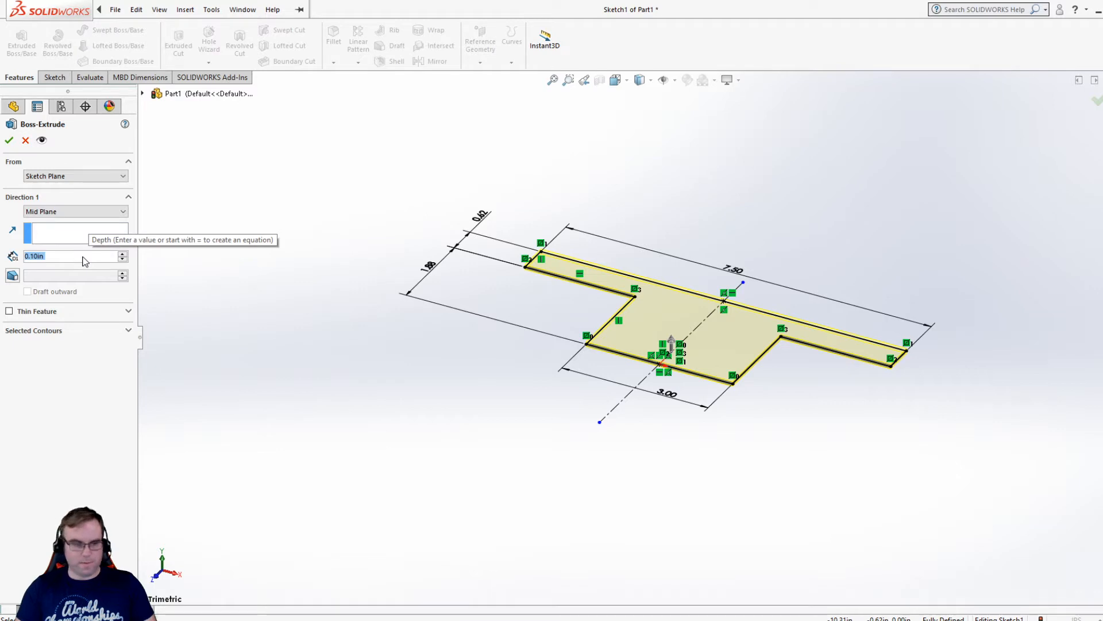
text(3.13)
key(Return)
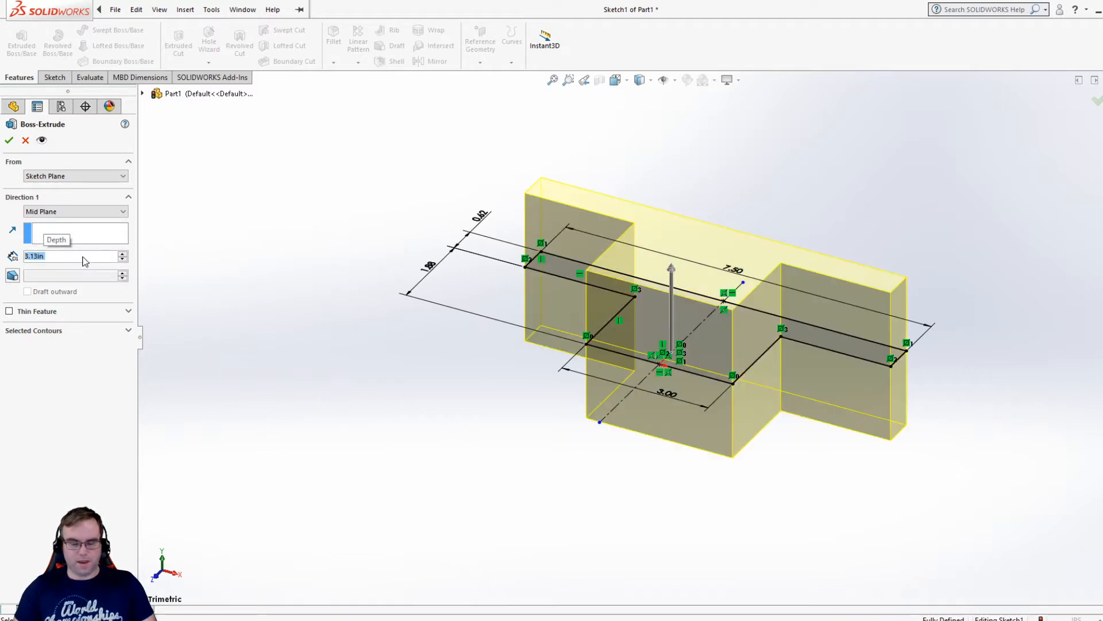
click(9, 140)
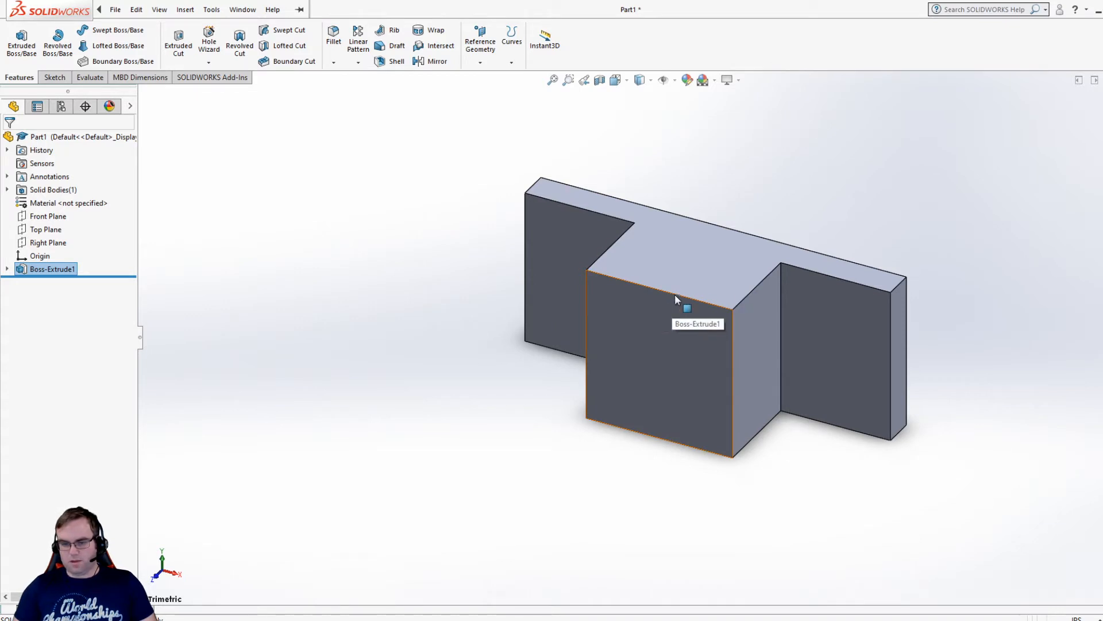
Start a sketch on the central block's front face and draw a circle about 2.75 in in diameter near its top edge's midpoint
click(58, 77)
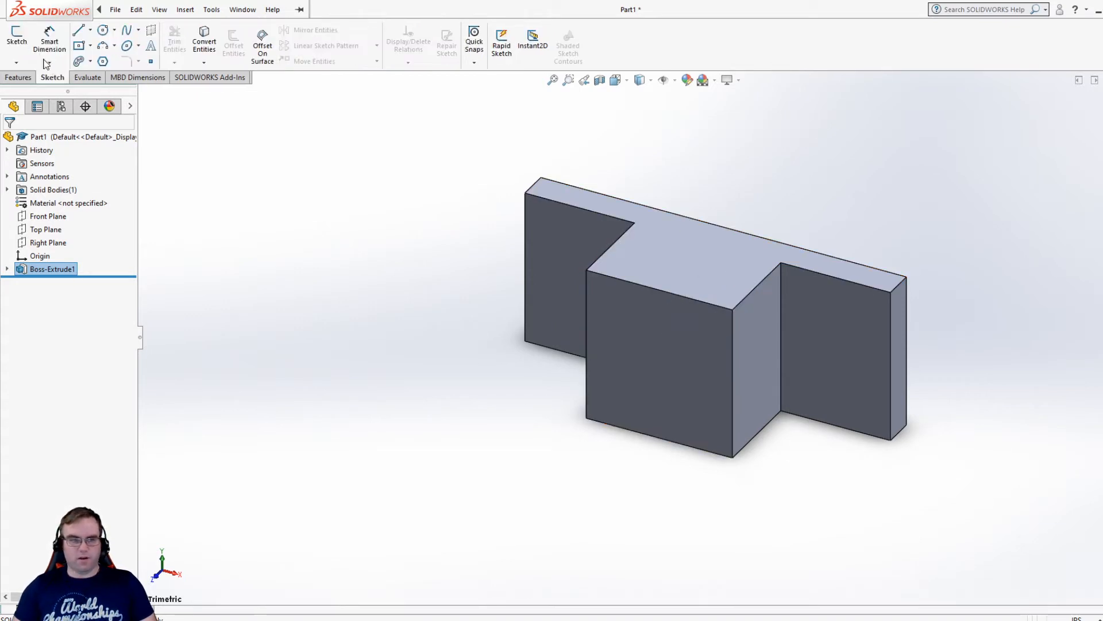
click(17, 38)
click(631, 296)
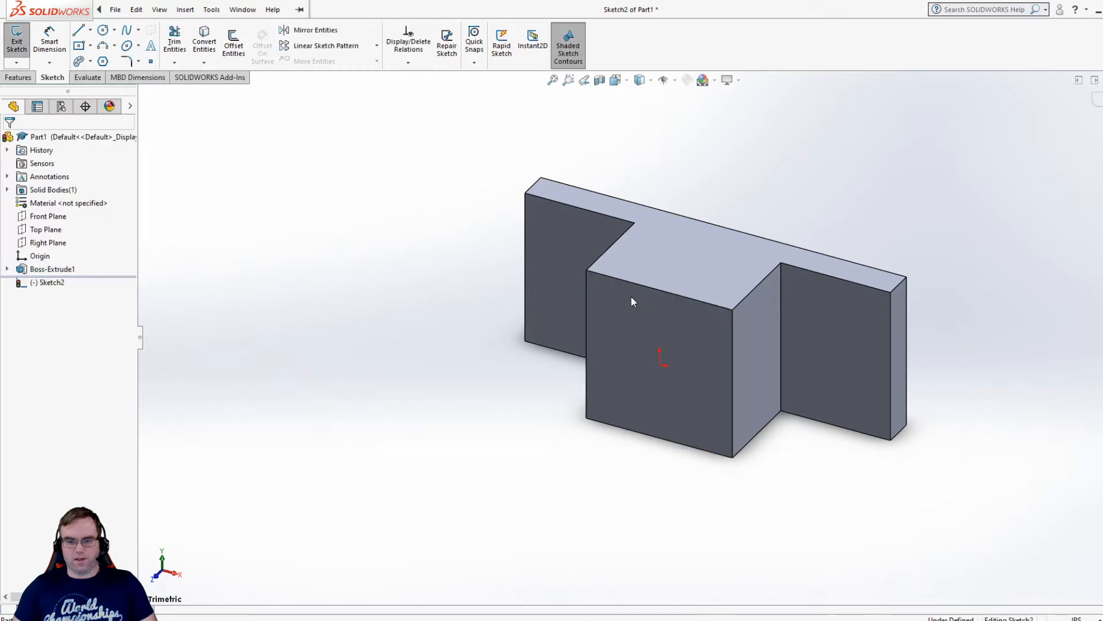
key(space)
click(632, 321)
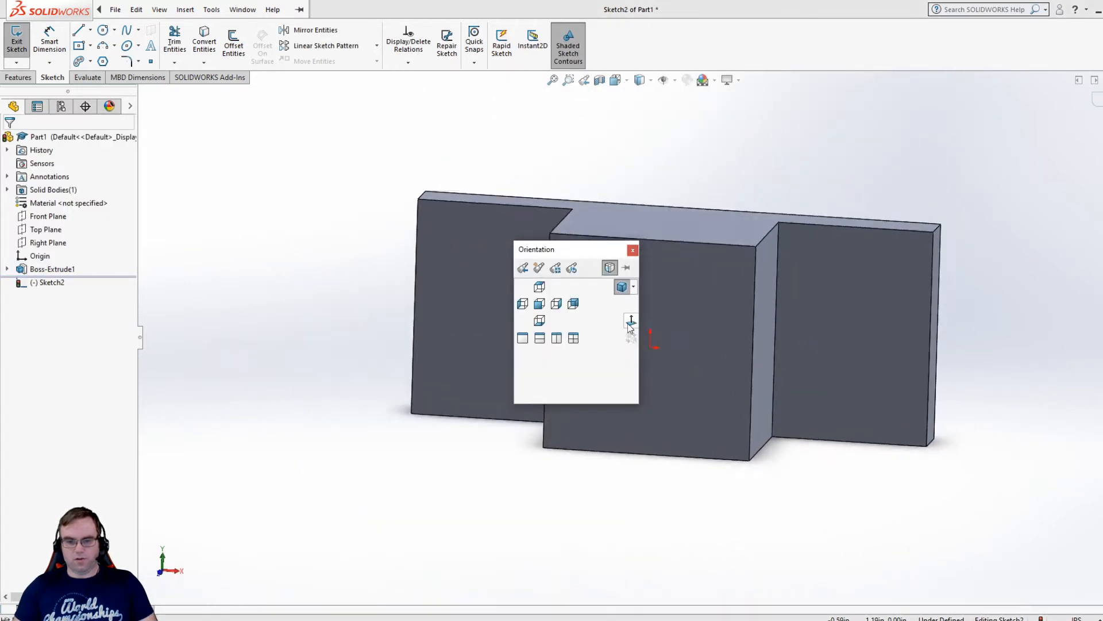
click(103, 30)
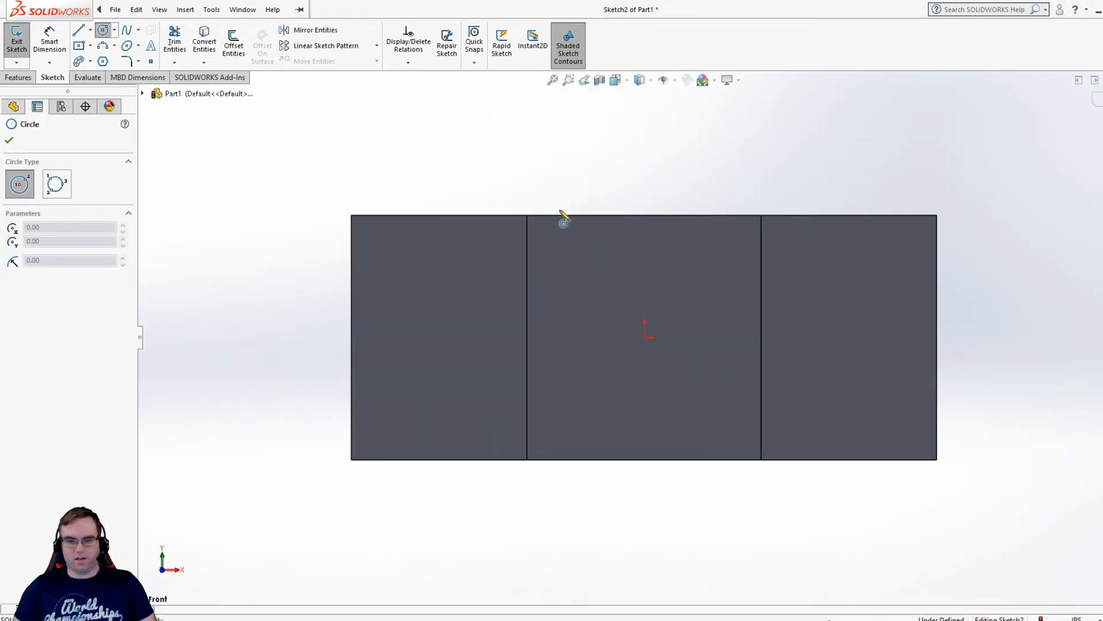
click(637, 224)
click(722, 294)
key(Escape)
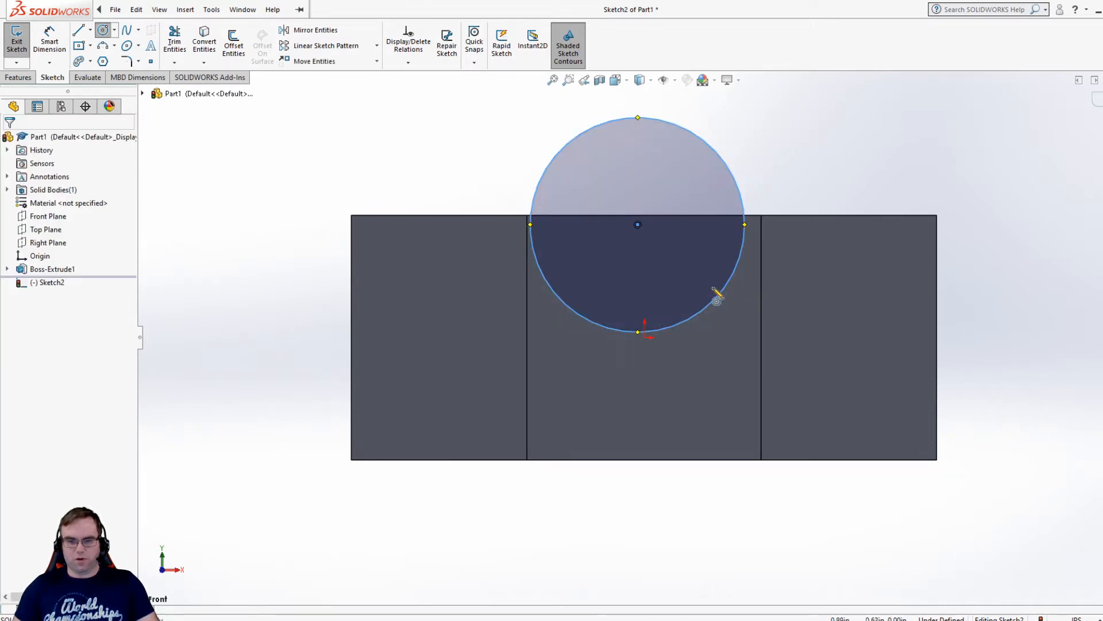
Make the circle's center coincident with the midpoint of the block's top edge
click(637, 224)
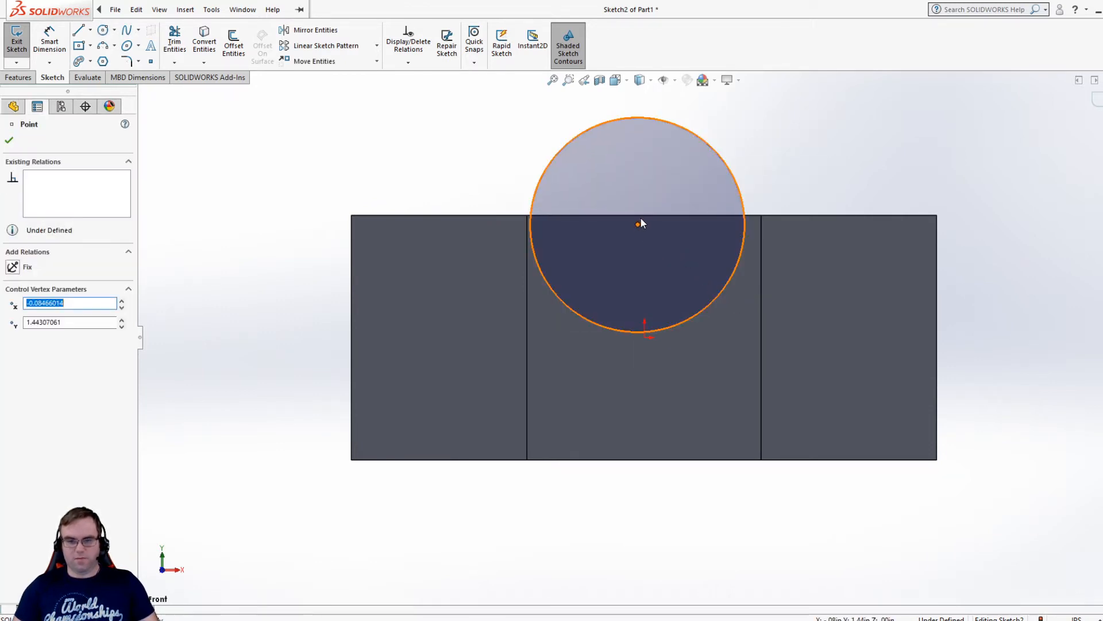
ctrl+click(645, 216)
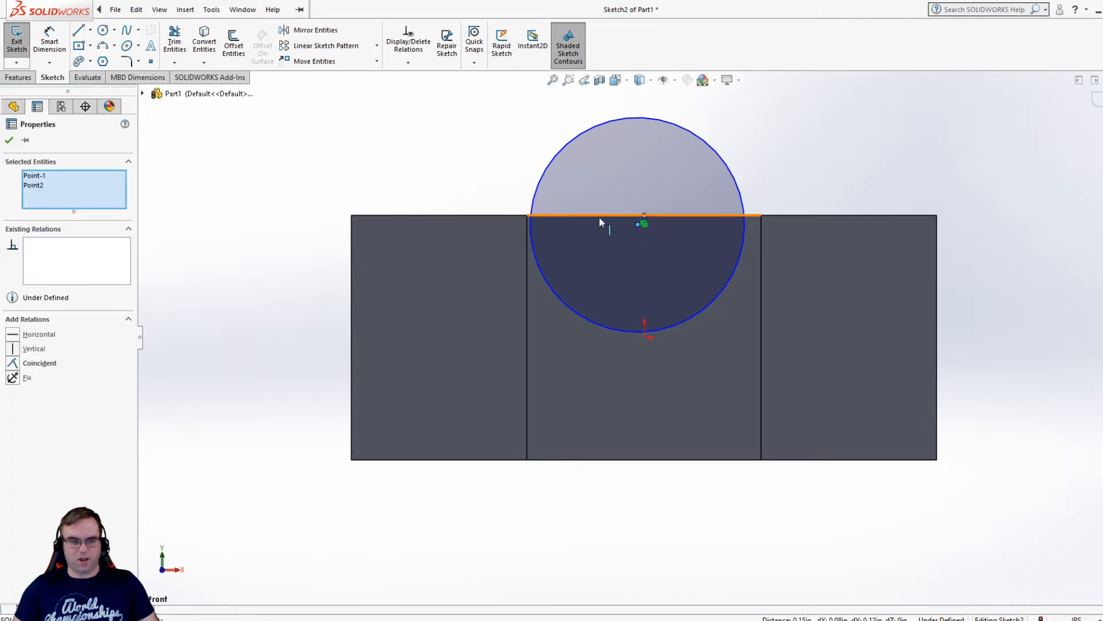
key(Escape)
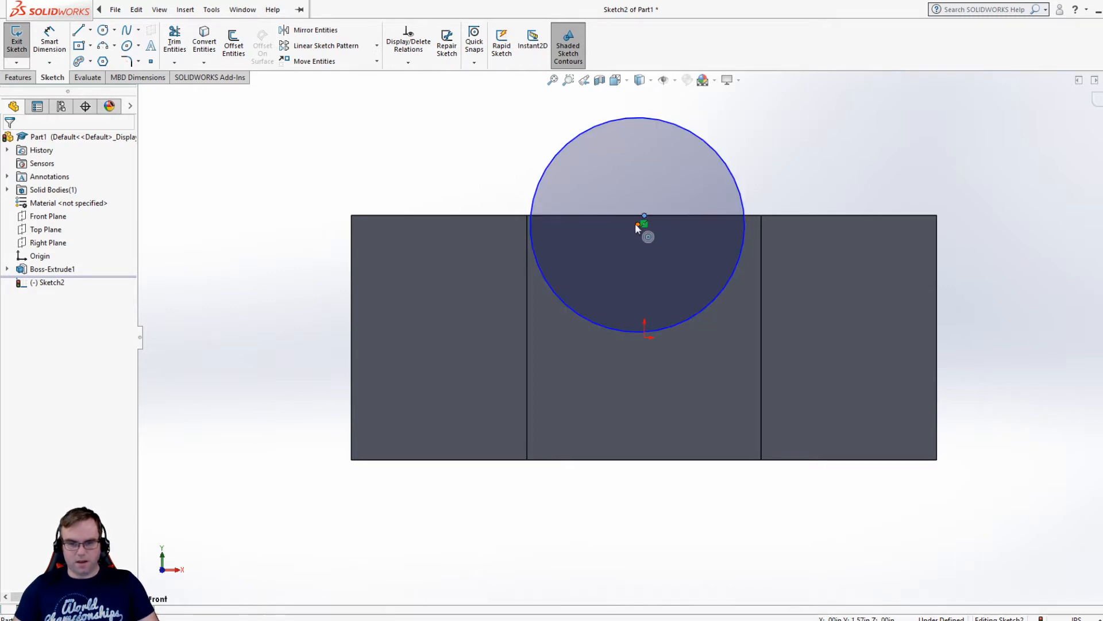
click(636, 224)
ctrl+click(636, 224)
click(34, 363)
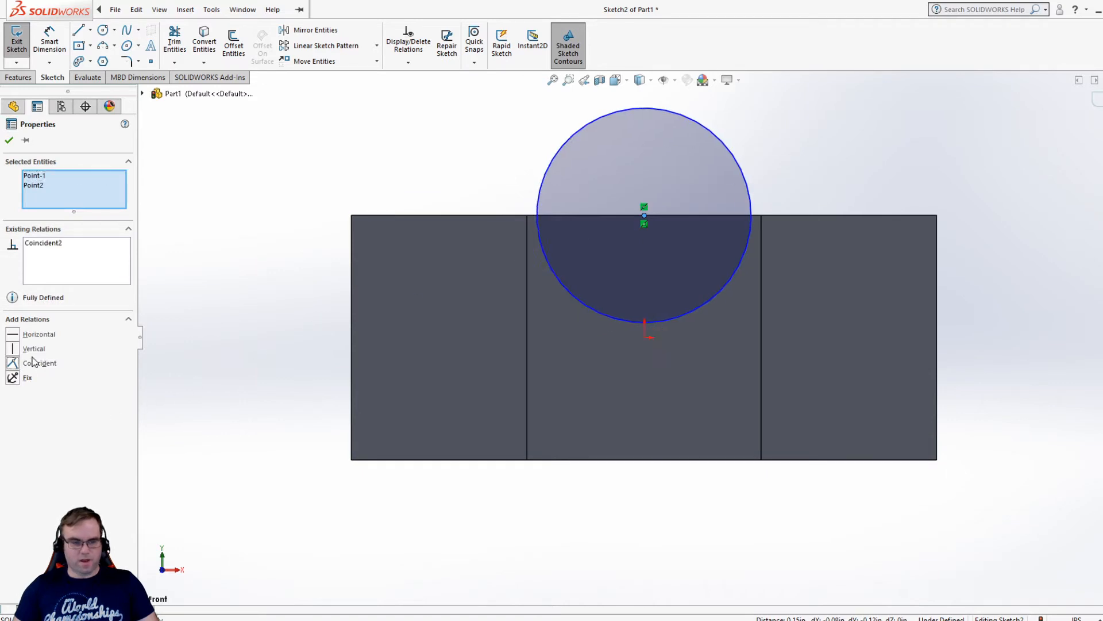
click(364, 173)
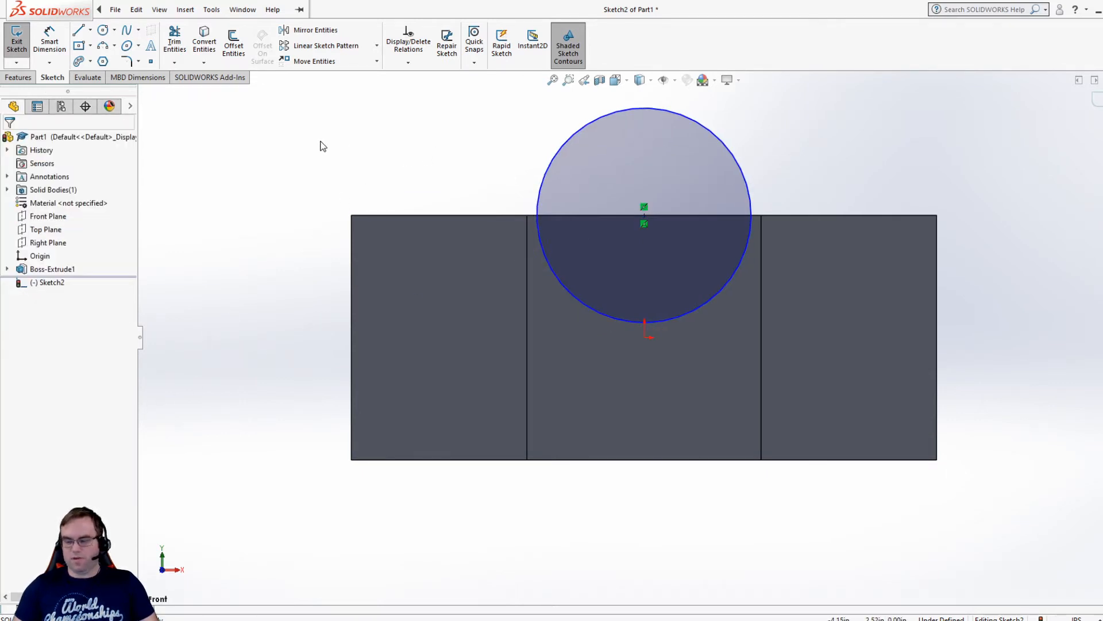
Dimension the circle's diameter at 2.25 in
key(alt+w)
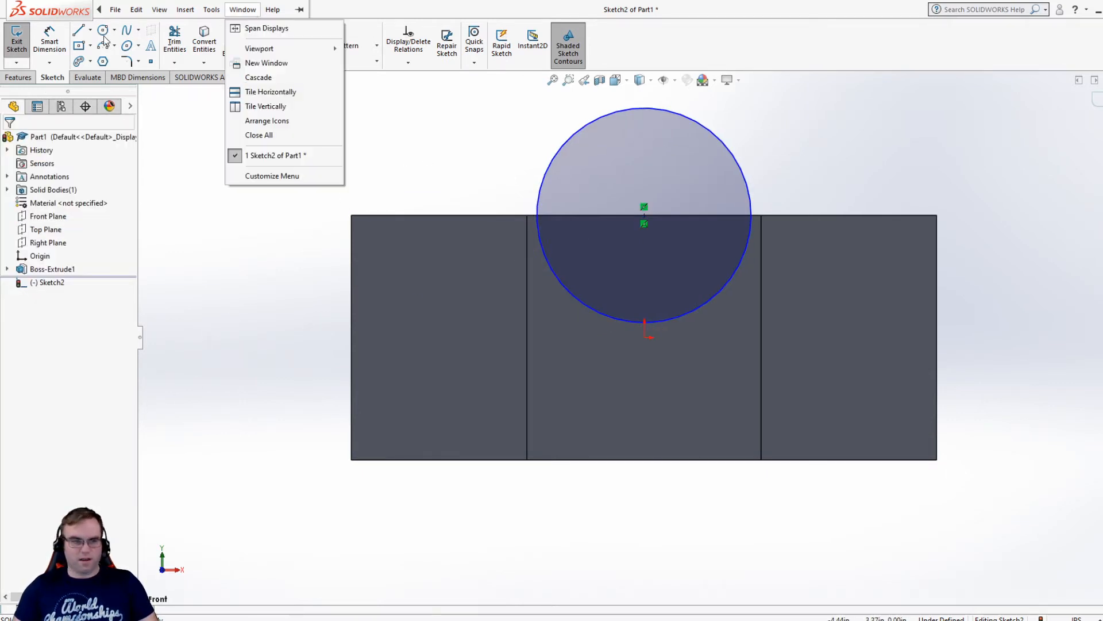
click(45, 43)
click(571, 296)
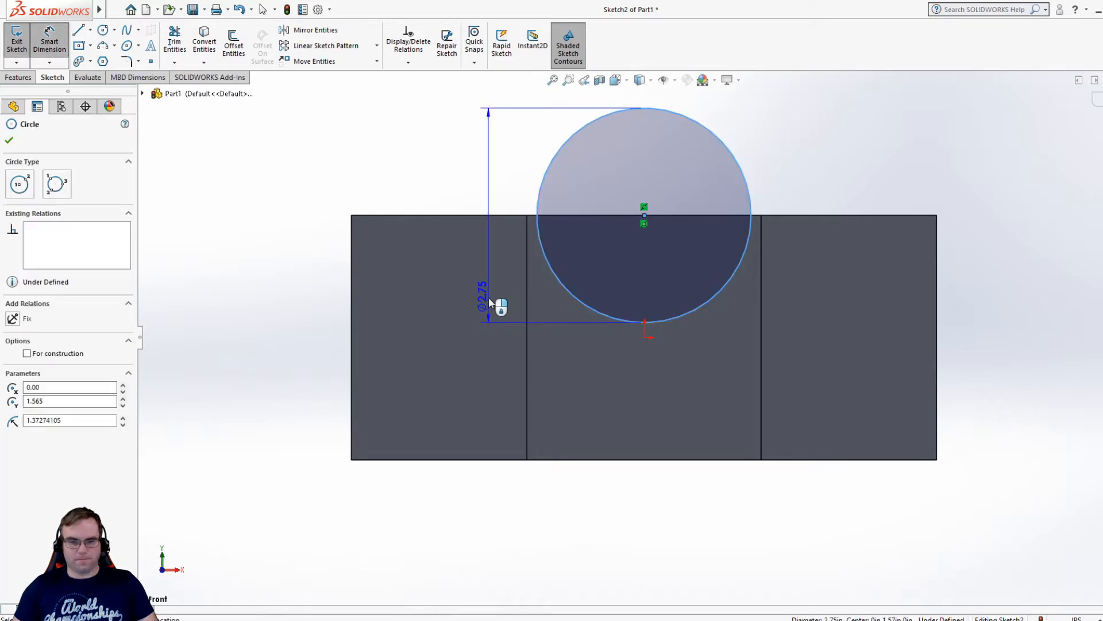
click(489, 296)
text(2.25)
key(Return)
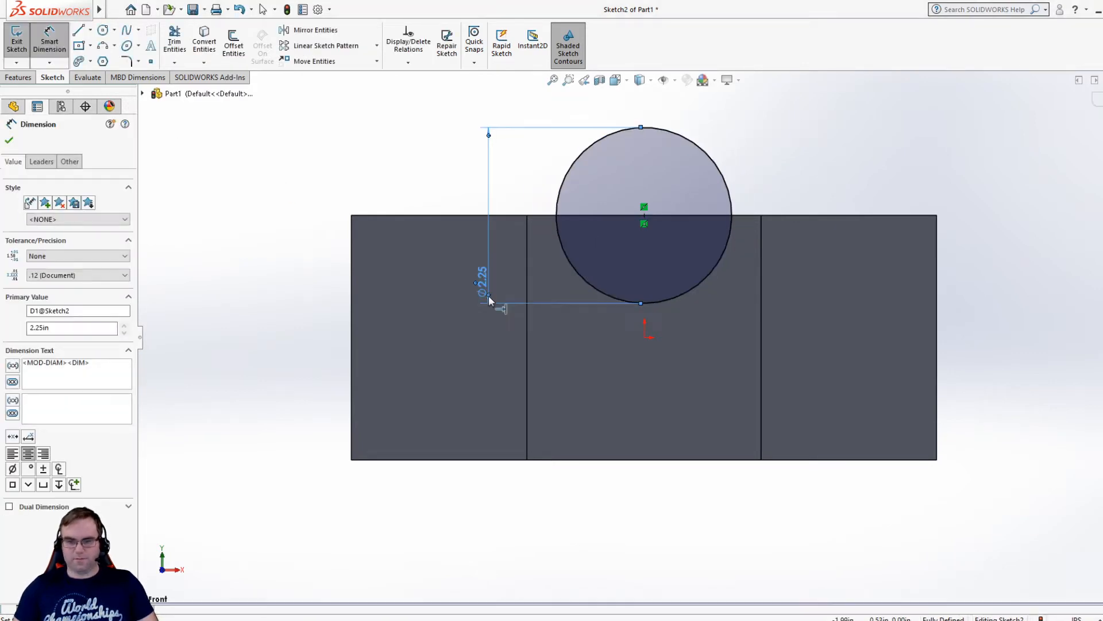
click(9, 142)
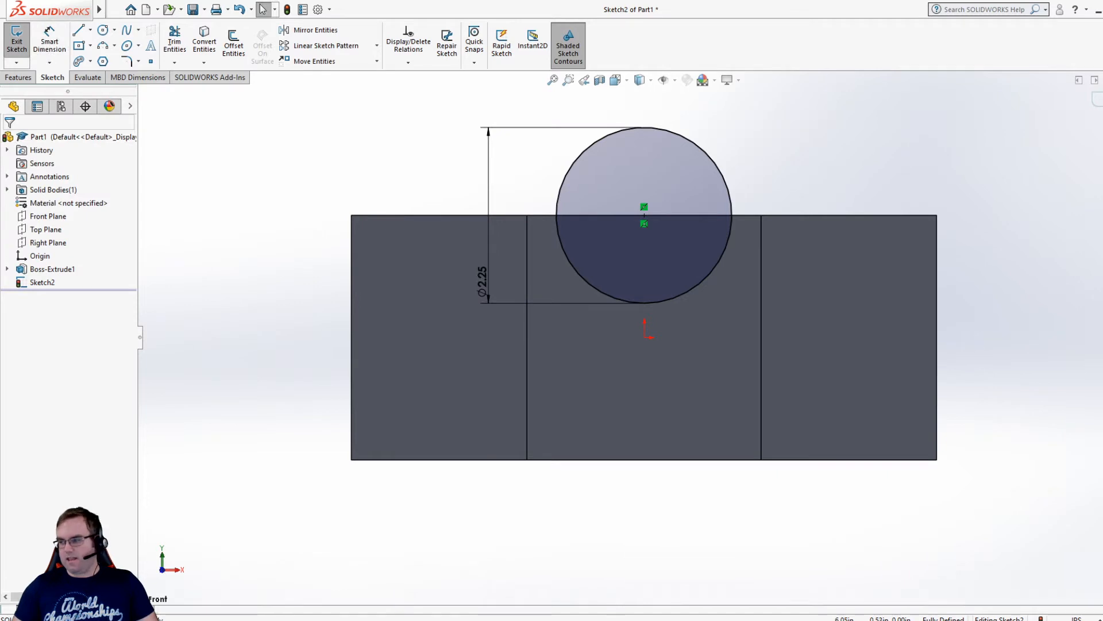
Consult the Lesson 3 Part 1 drawing in Adobe Acrobat Reader and cut the circle through the part with a Through All Extruded Cut
key(alt+Tab)
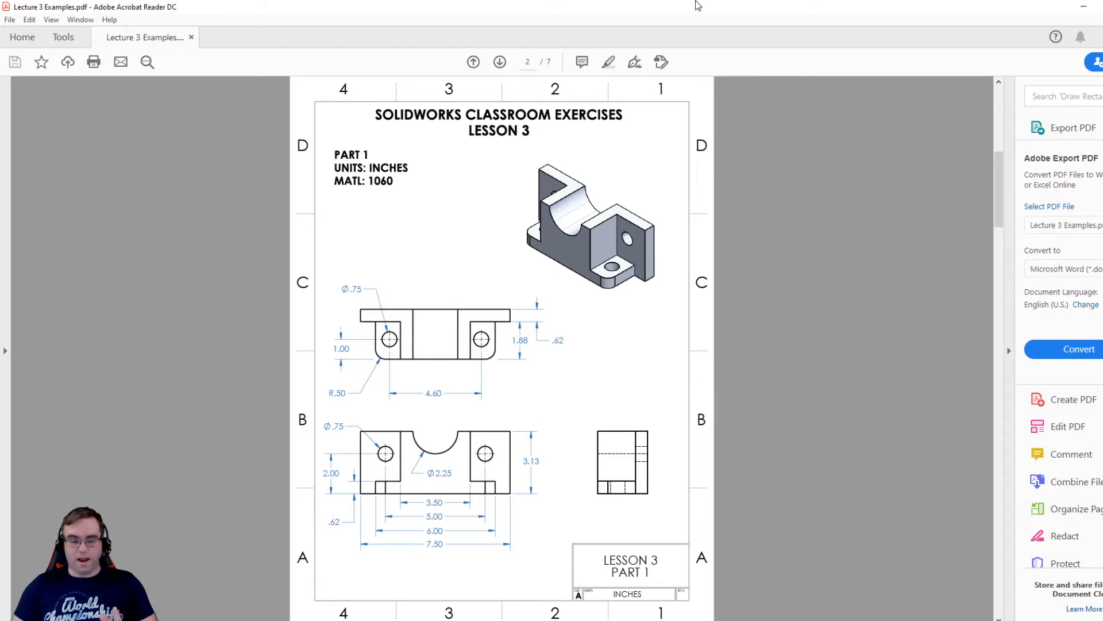
drag(764, 5, 1102, 270)
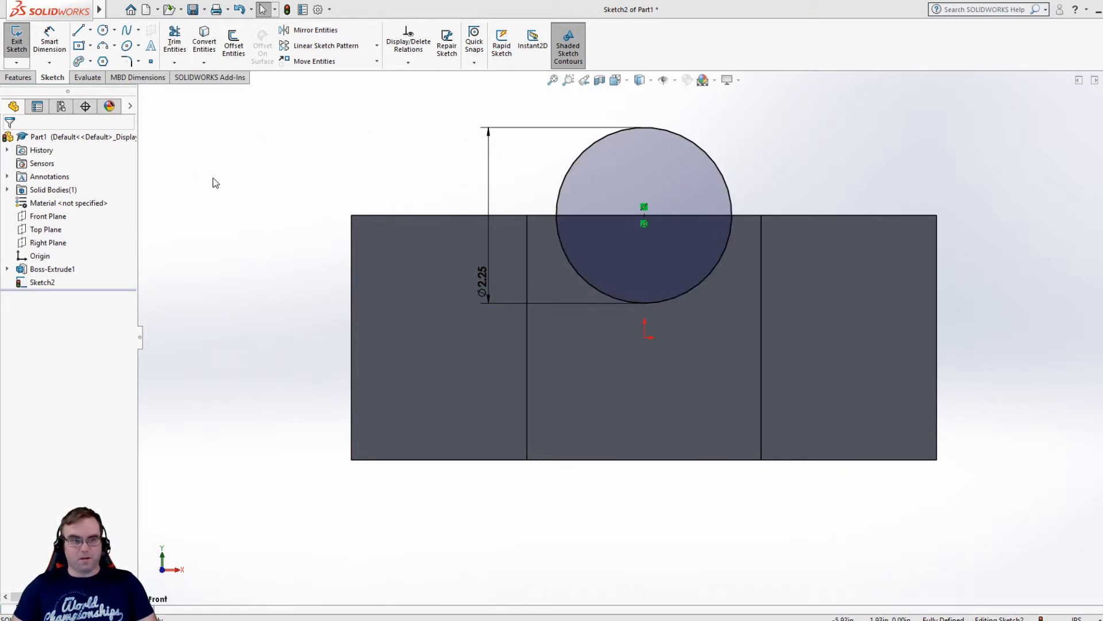
middle_drag(215, 183, 190, 219)
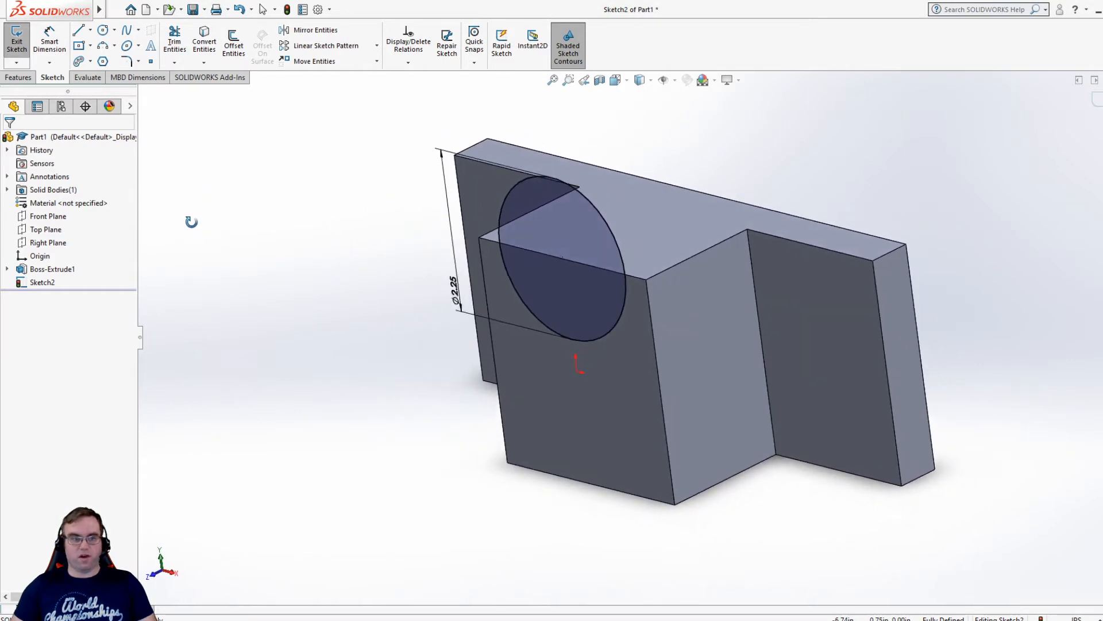
click(17, 78)
click(178, 43)
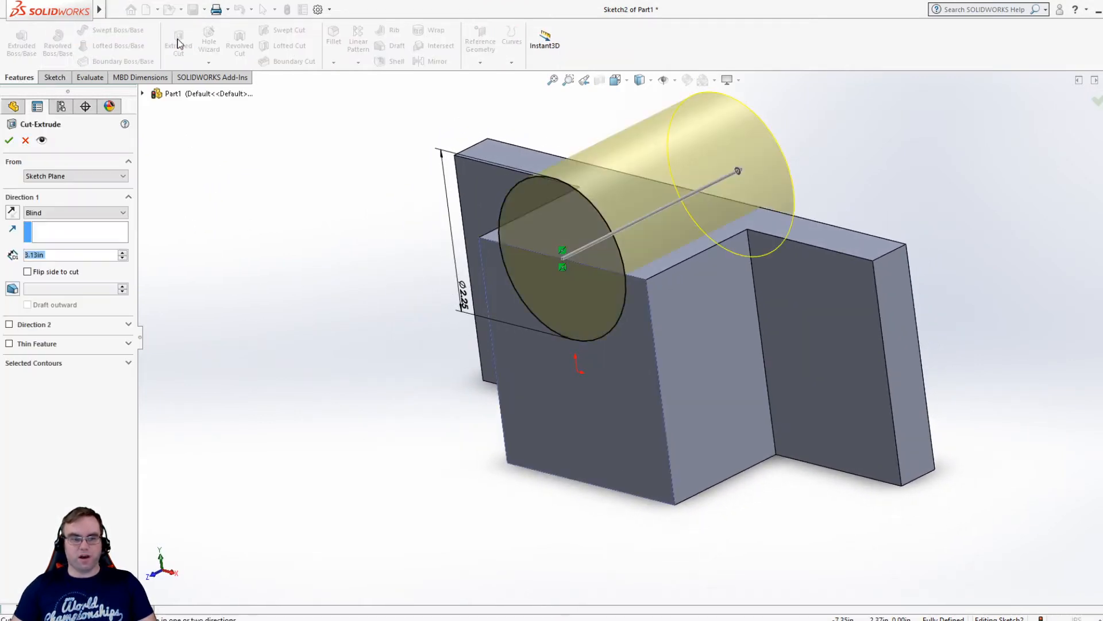
click(105, 214)
click(74, 231)
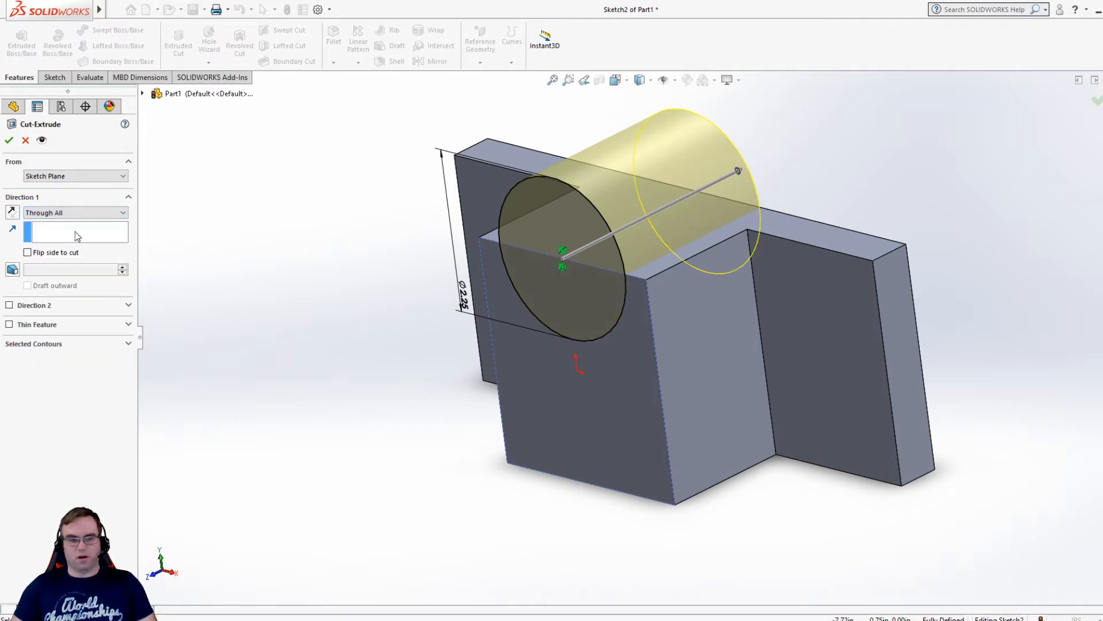
mouse_move(301, 270)
middle_down()
mouse_move(261, 296)
mouse_move(316, 280)
middle_up()
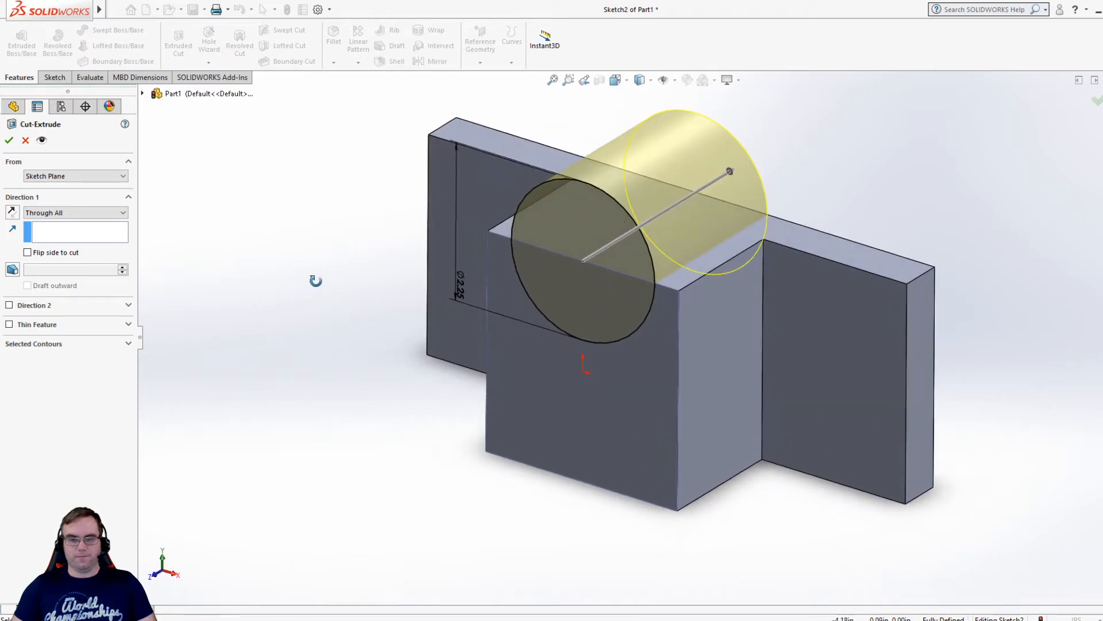
click(8, 140)
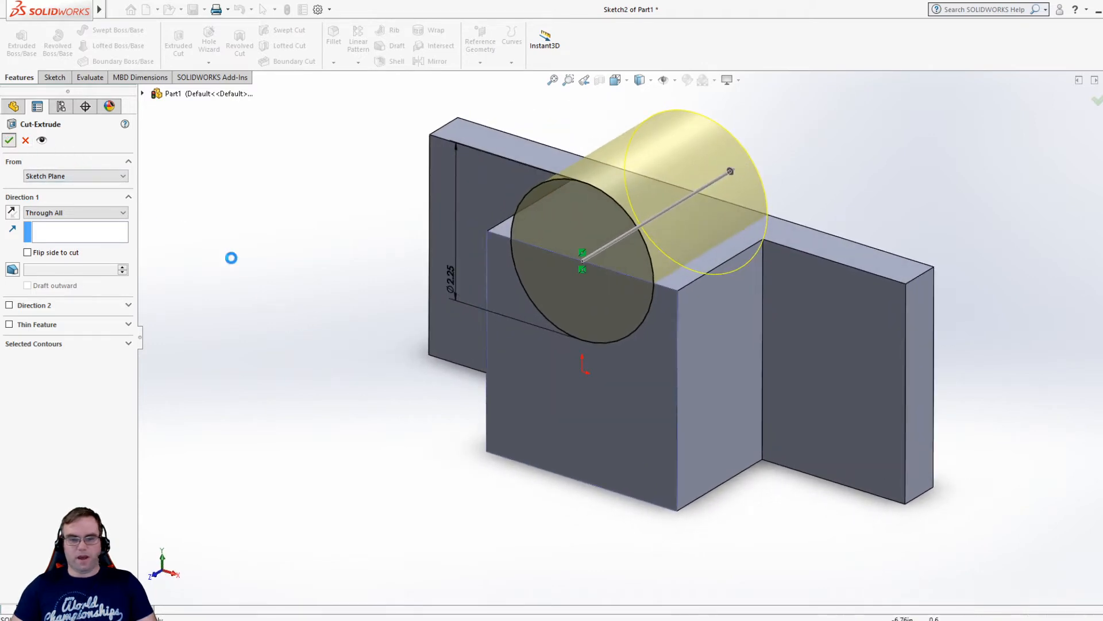
Start a sketch on the part's T-shaped bottom face and orient the view normal to it
click(283, 290)
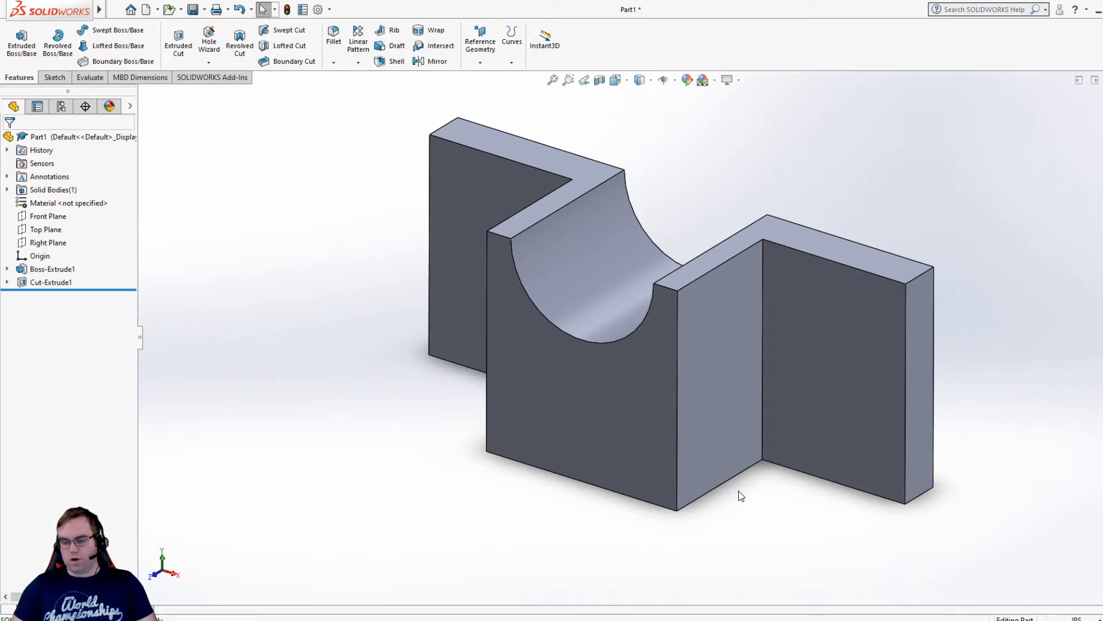
middle_drag(485, 480, 516, 146)
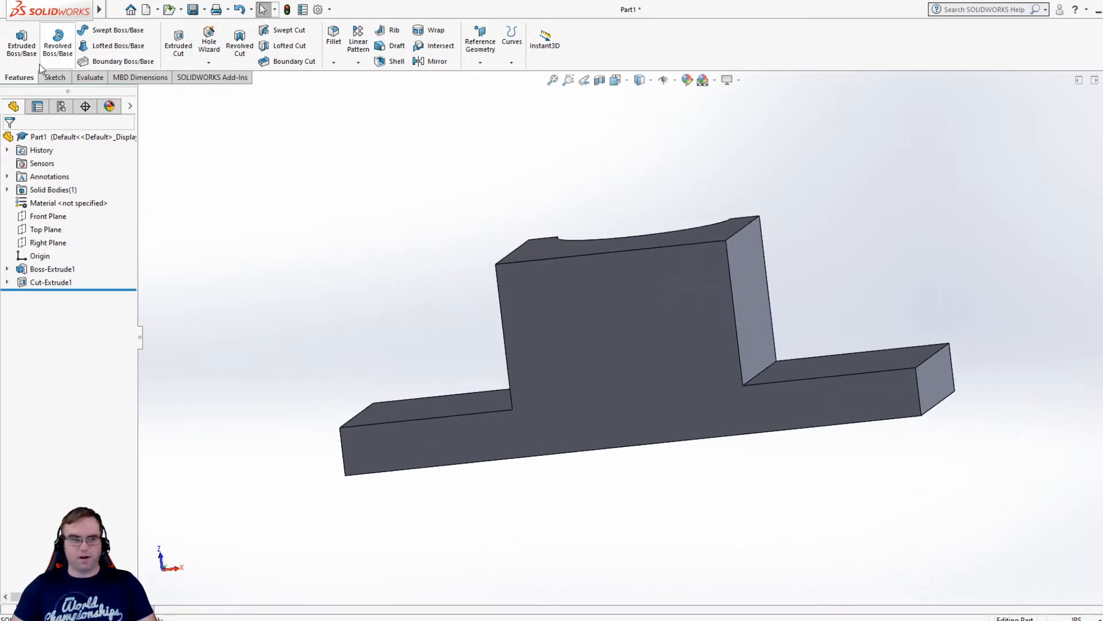
click(54, 77)
click(16, 38)
click(604, 302)
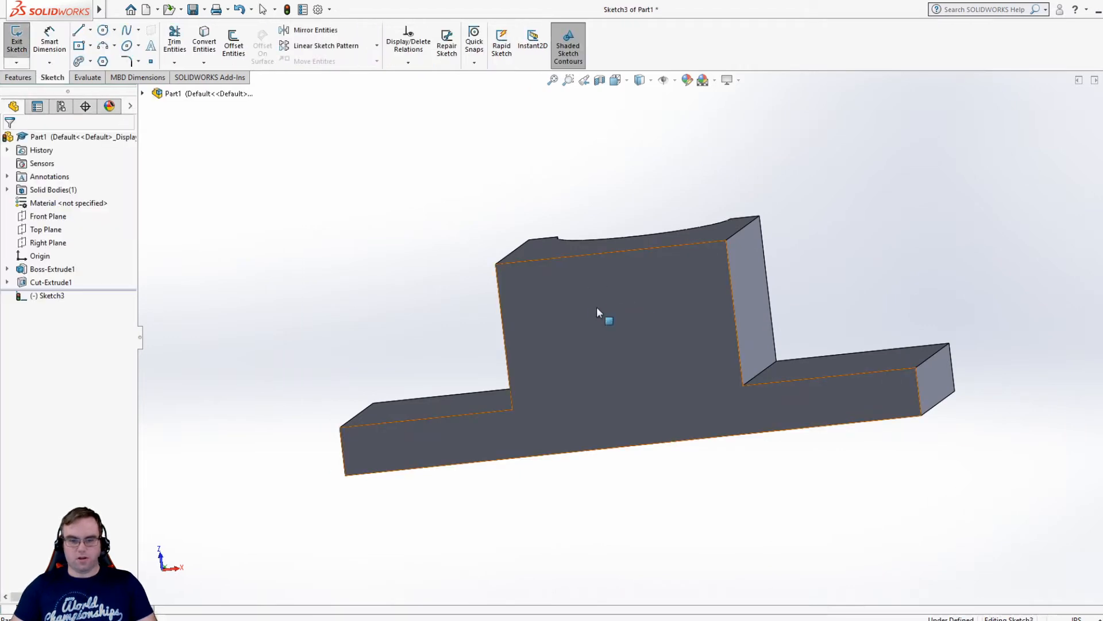
key(space)
click(631, 324)
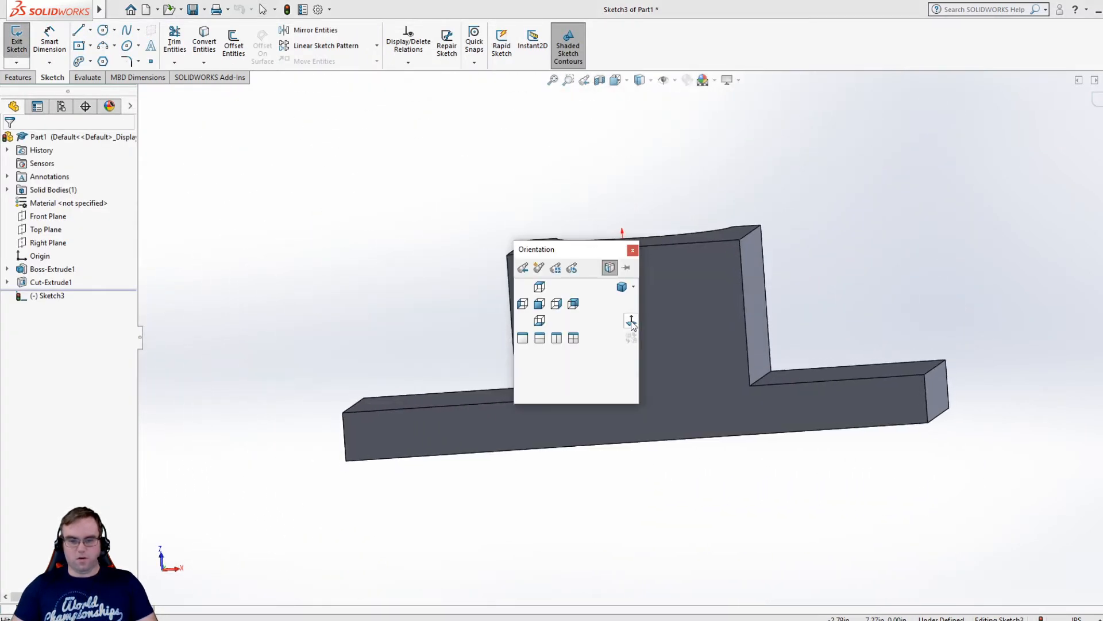
Draw two 1.88 in deep corner rectangles in the notches on either side of the central block, spanning about 6.11 in overall
click(90, 45)
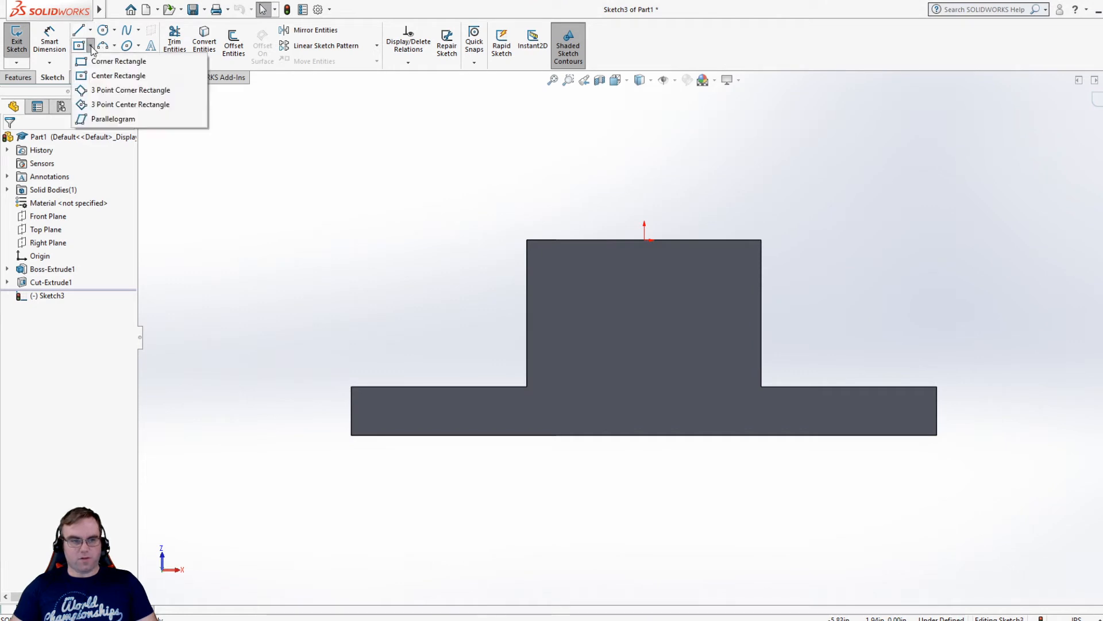
click(112, 62)
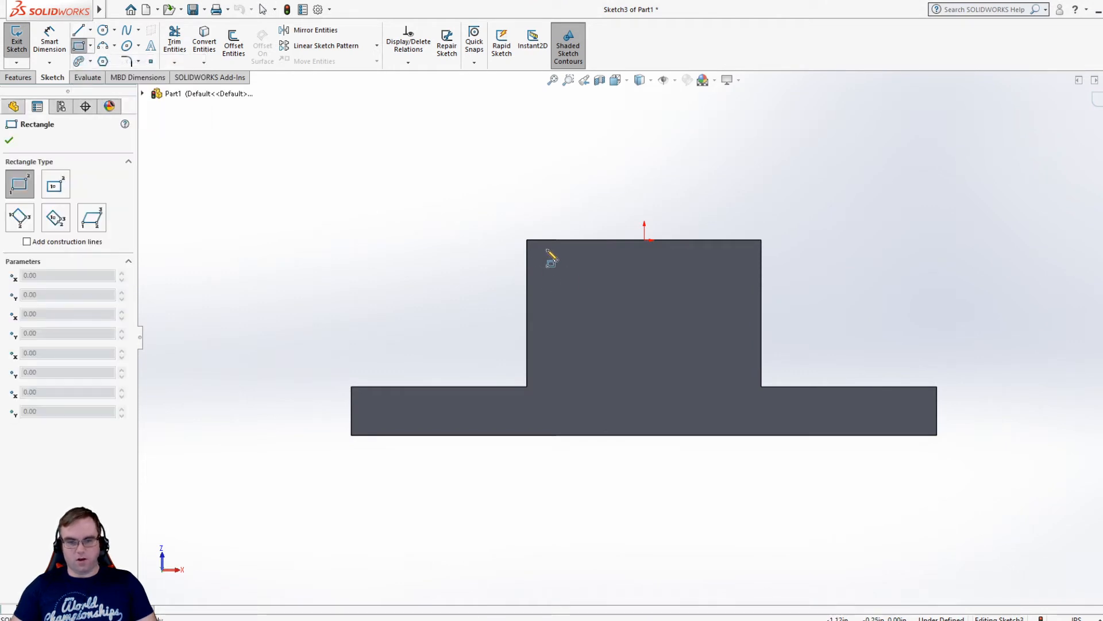
click(527, 240)
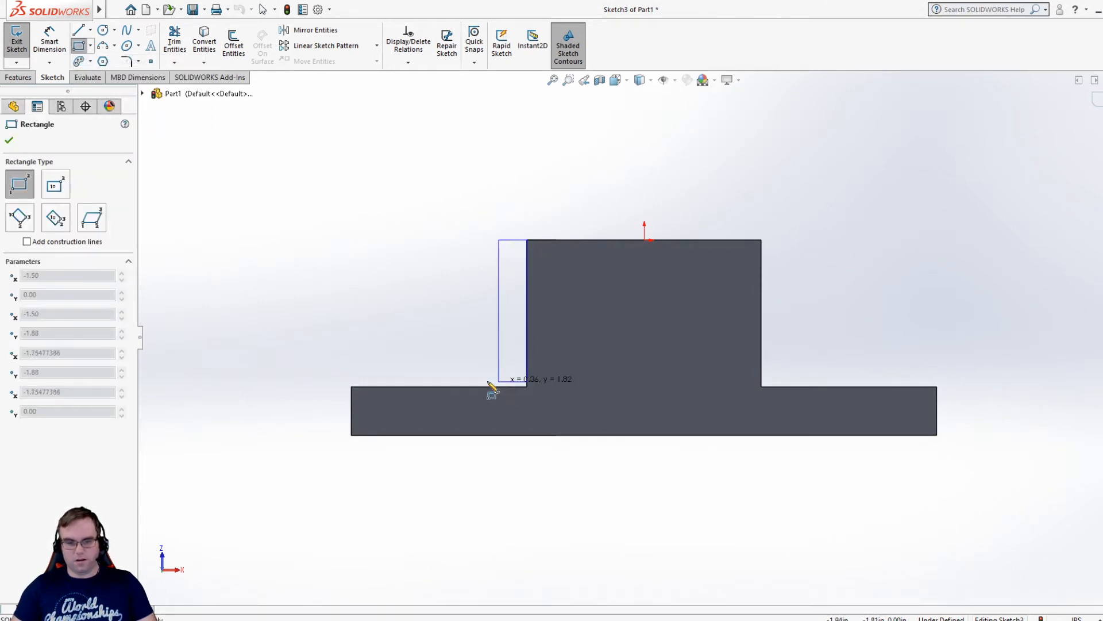
click(424, 386)
key(Escape)
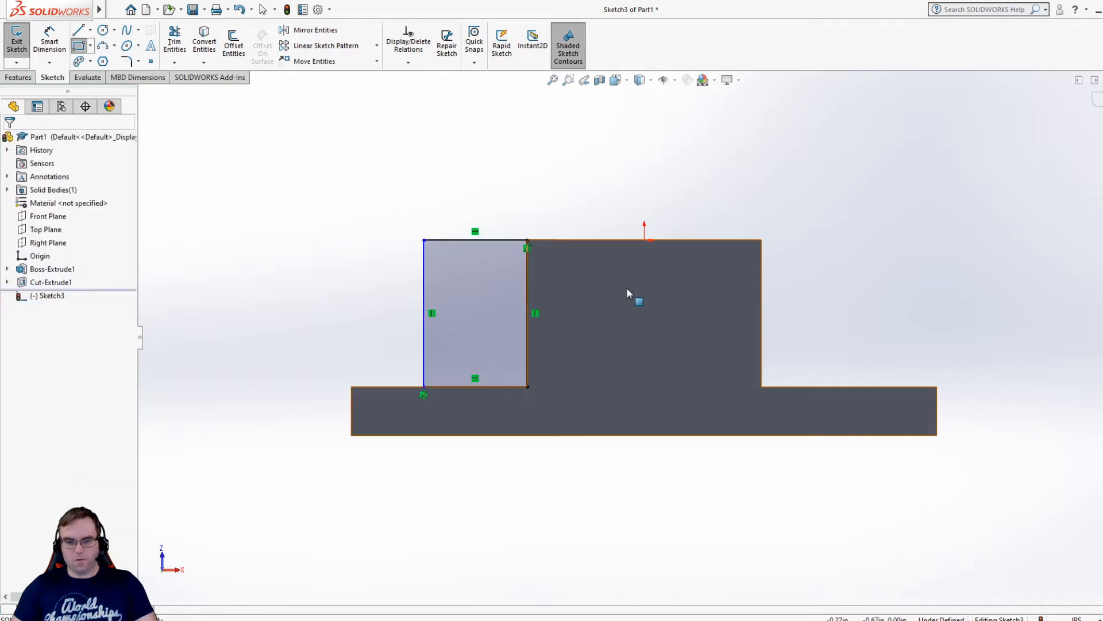
key(Return)
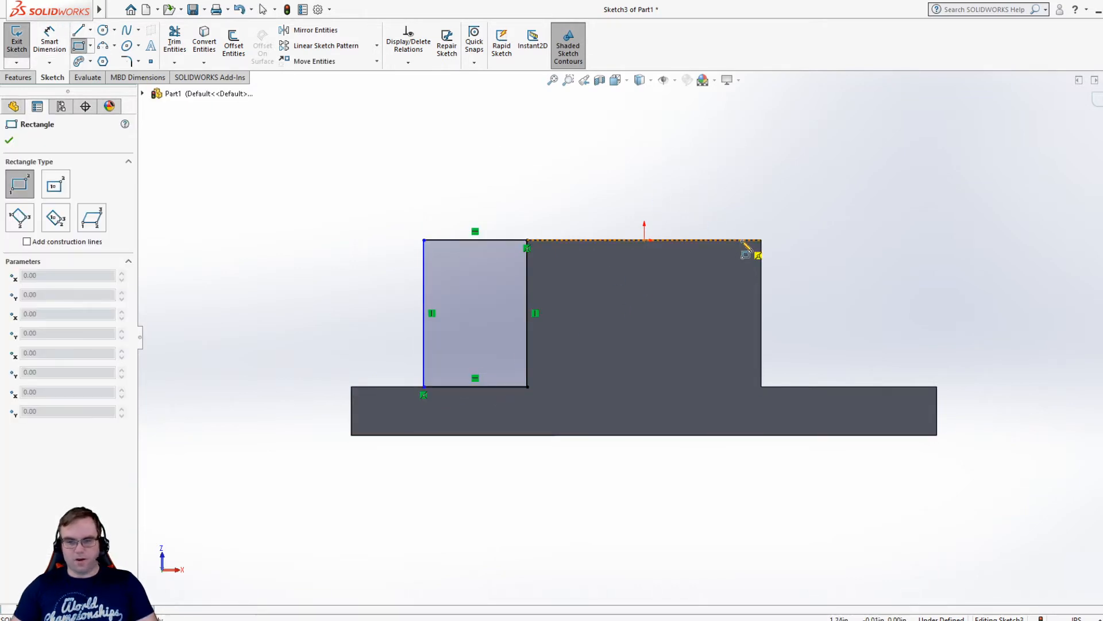
click(762, 240)
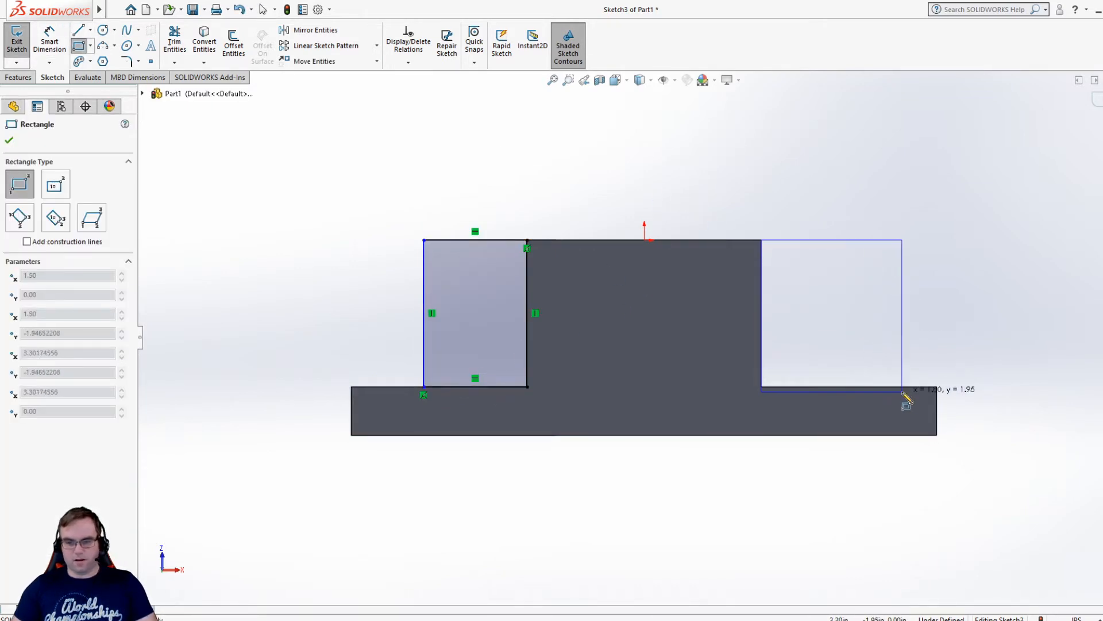
click(900, 386)
key(Escape)
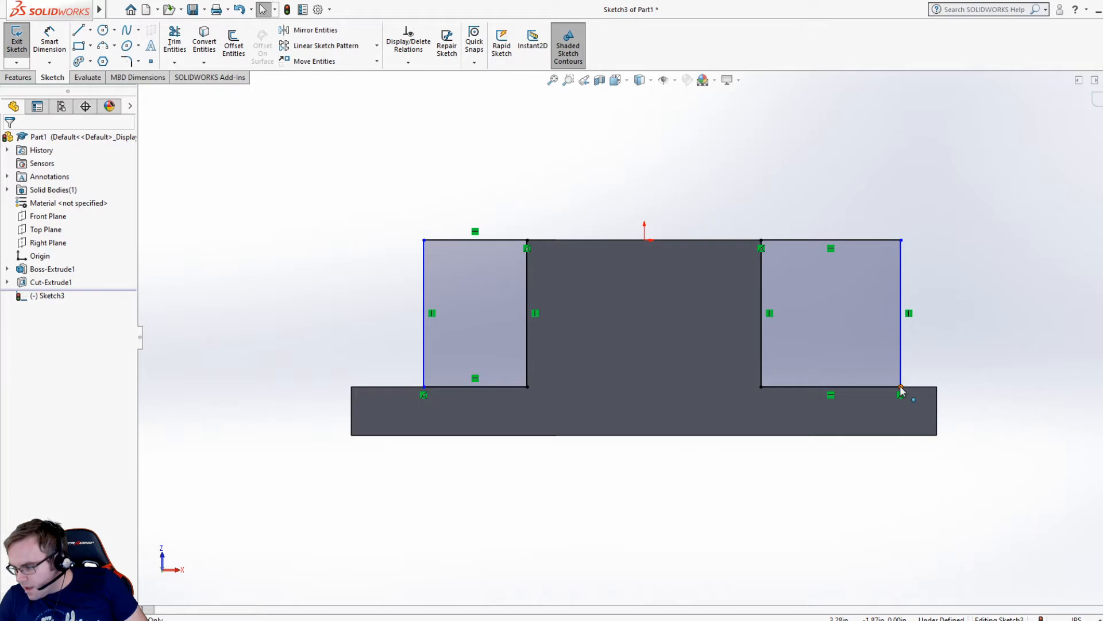
Dimension the distance between the two rectangles' outer vertical edges at 6 in
click(49, 39)
click(424, 369)
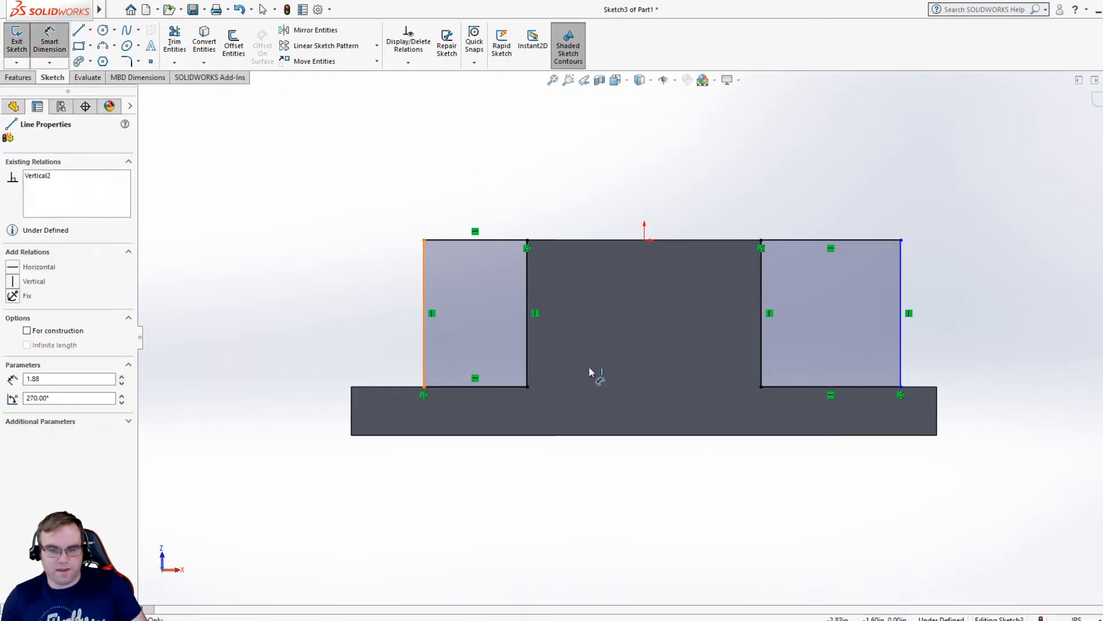
click(902, 375)
click(739, 497)
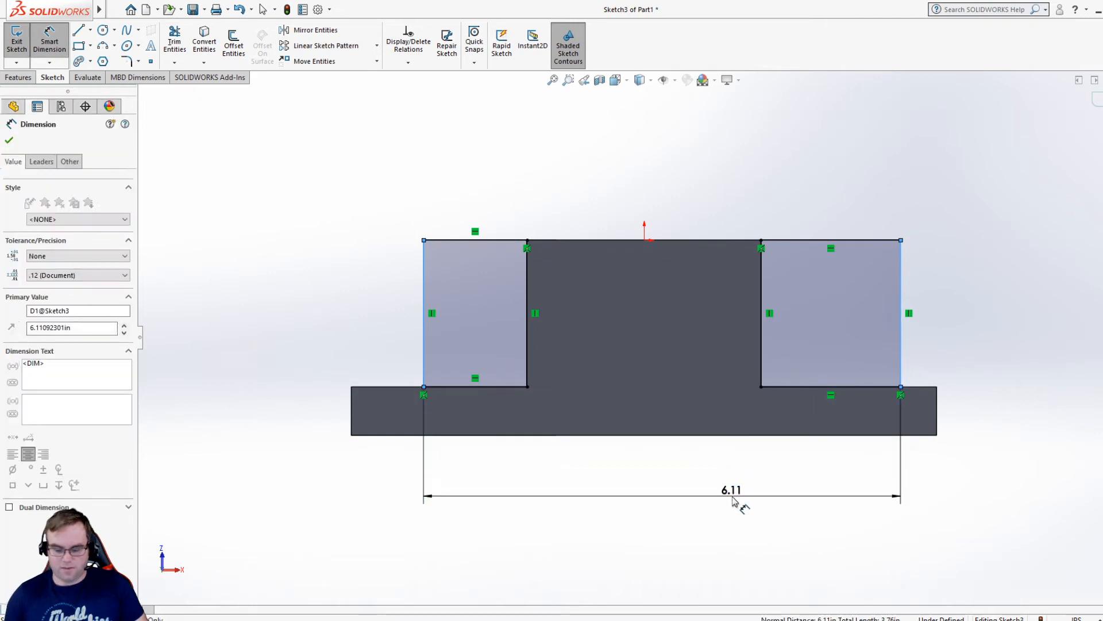
text(6)
key(Return)
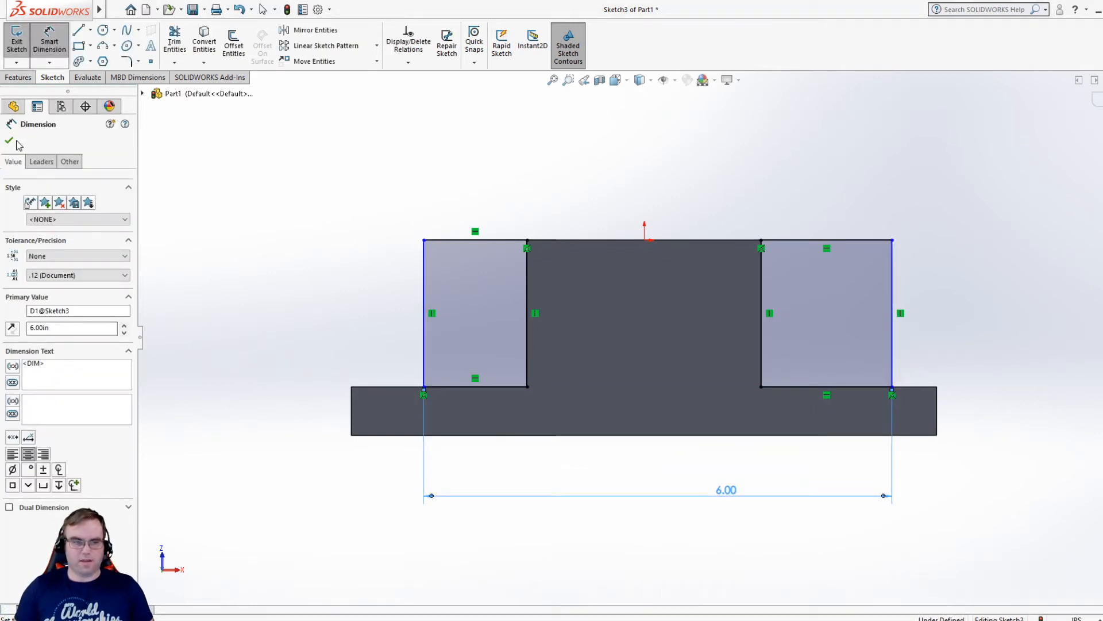
click(9, 141)
Draw a vertical centerline about 3.65 in long from the origin down through the middle of the T-shaped face
click(90, 30)
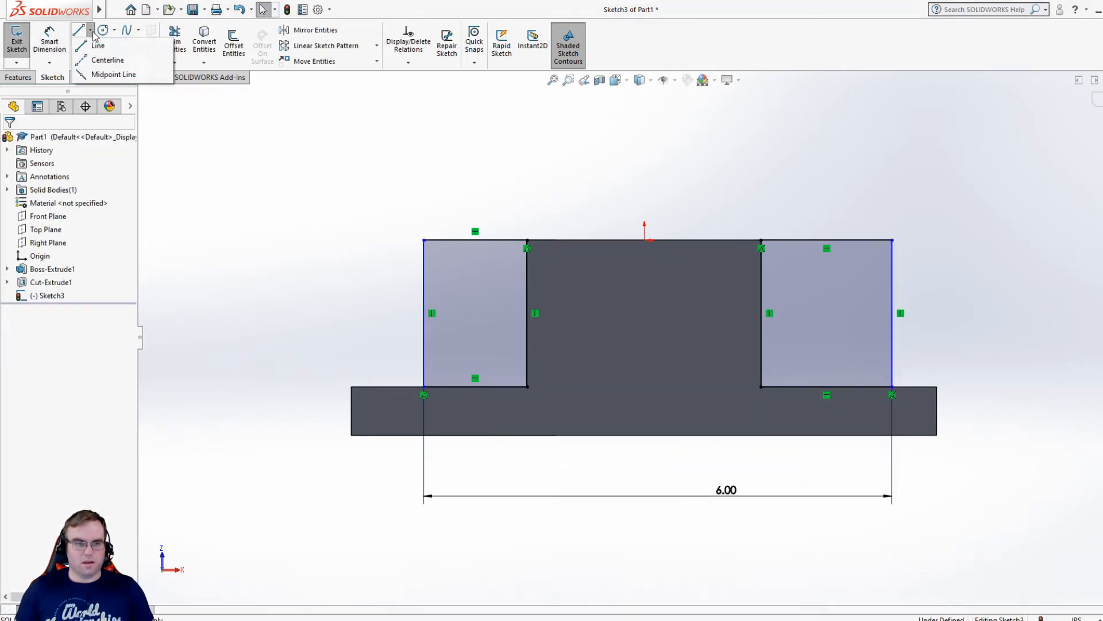
click(108, 57)
click(90, 30)
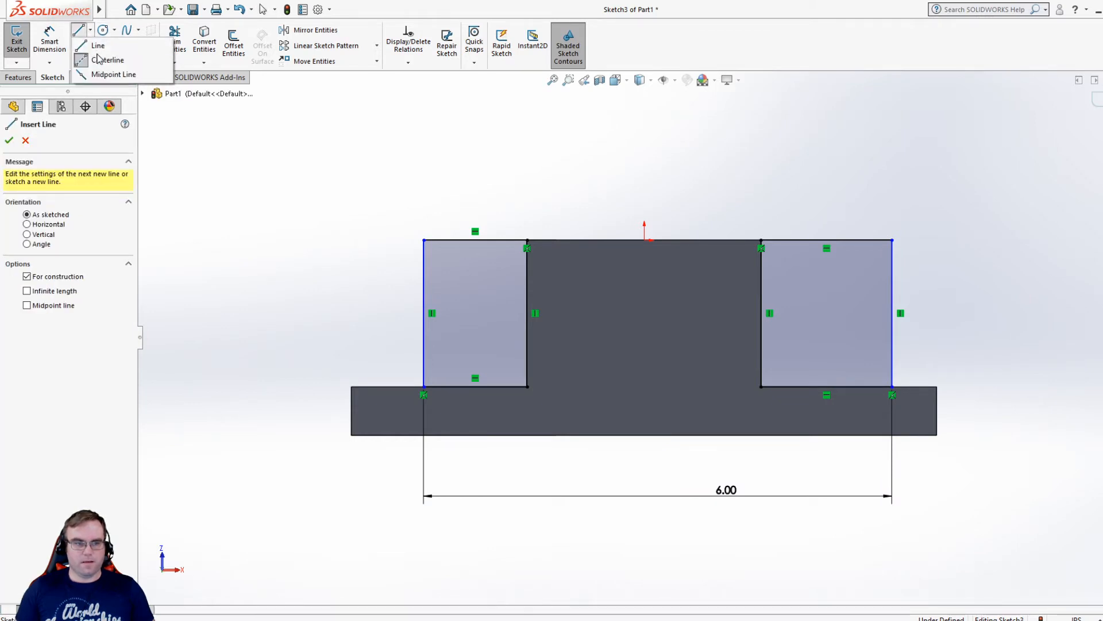
click(647, 245)
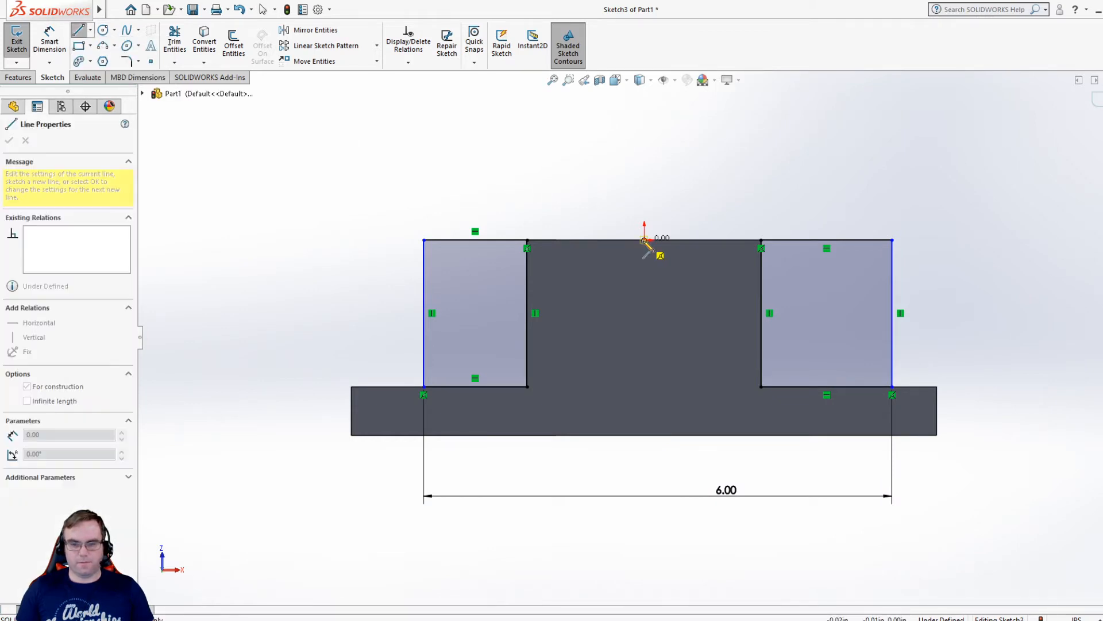
click(644, 524)
key(Escape)
Make the two rectangles' outer vertical edges symmetric about the centerline
click(425, 357)
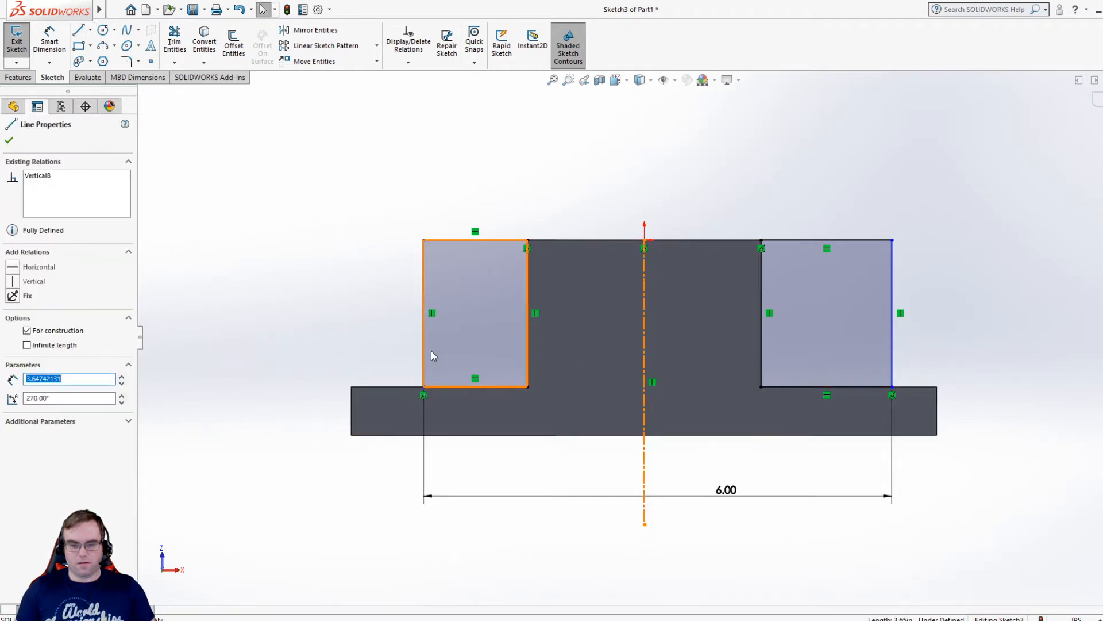
ctrl+click(893, 348)
ctrl+click(644, 368)
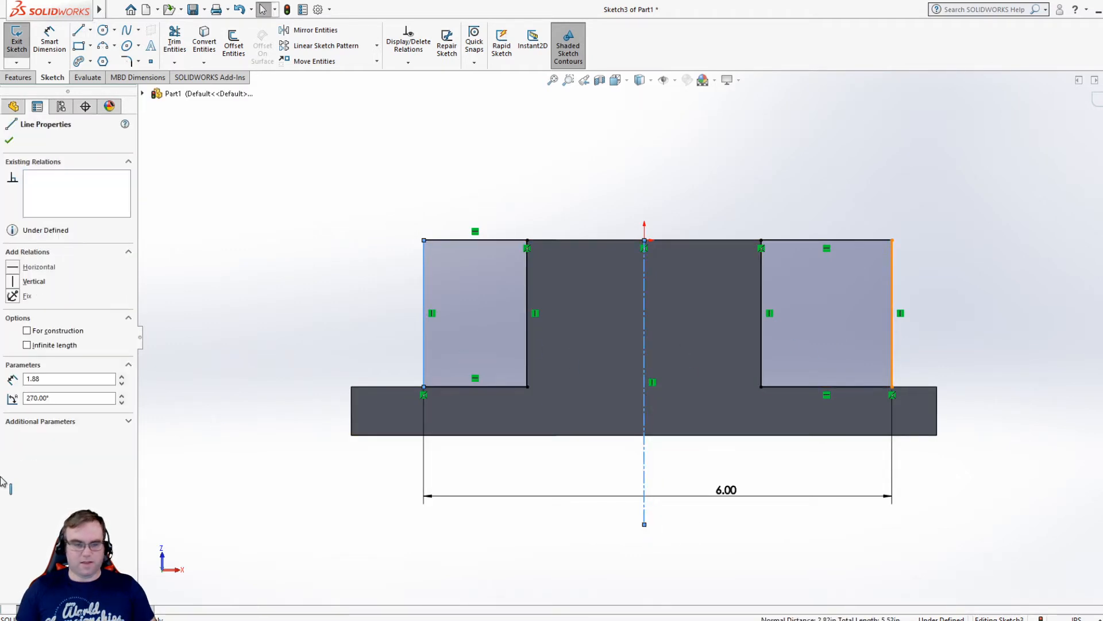
click(14, 407)
click(169, 245)
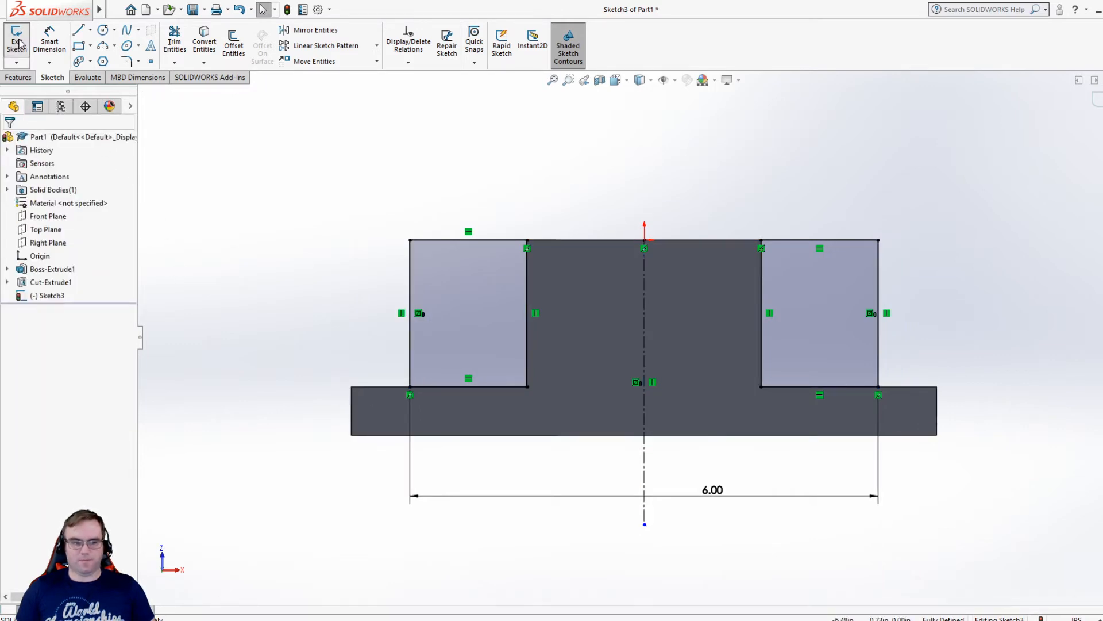
Extrude both rectangles as a Blind boss 0.62 in deep in the reversed direction, merged with the body
click(21, 75)
click(21, 41)
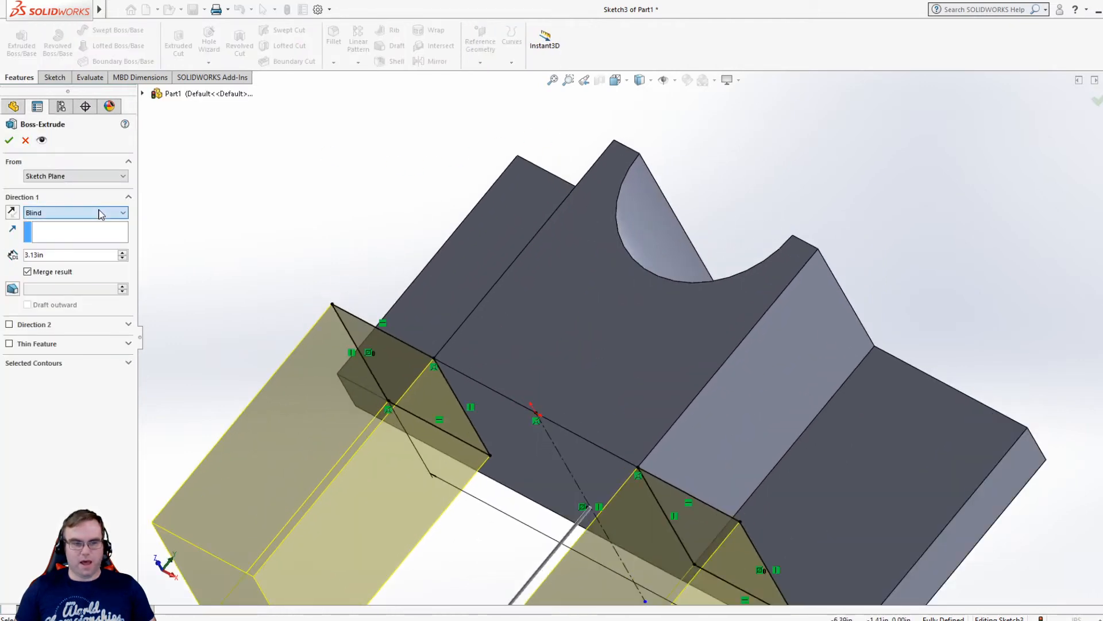
click(11, 212)
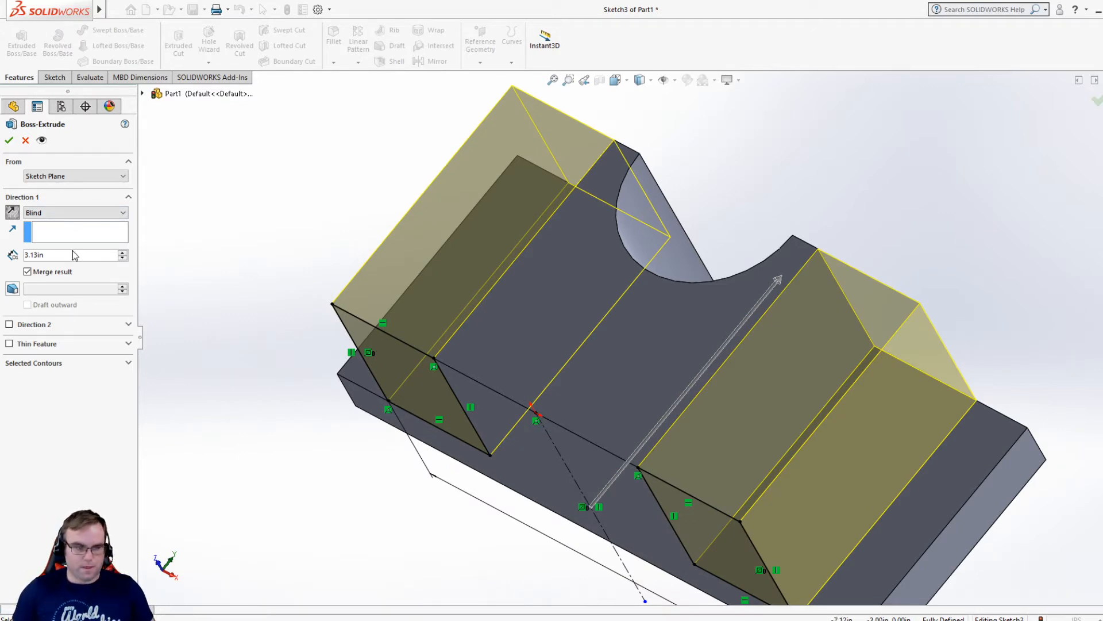
text(0.62)
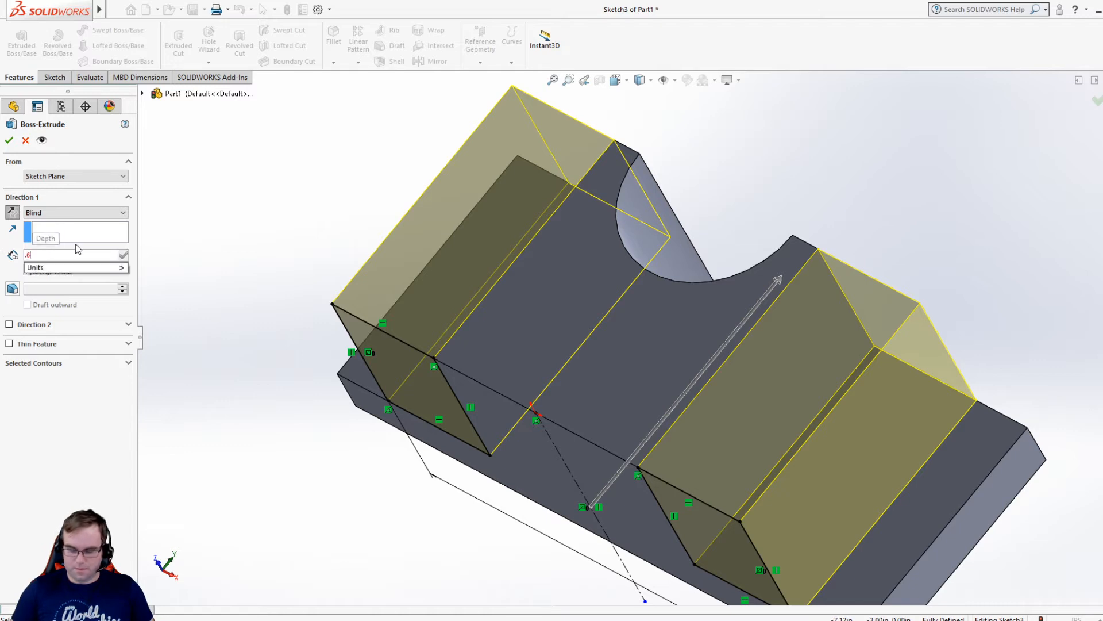
key(Return)
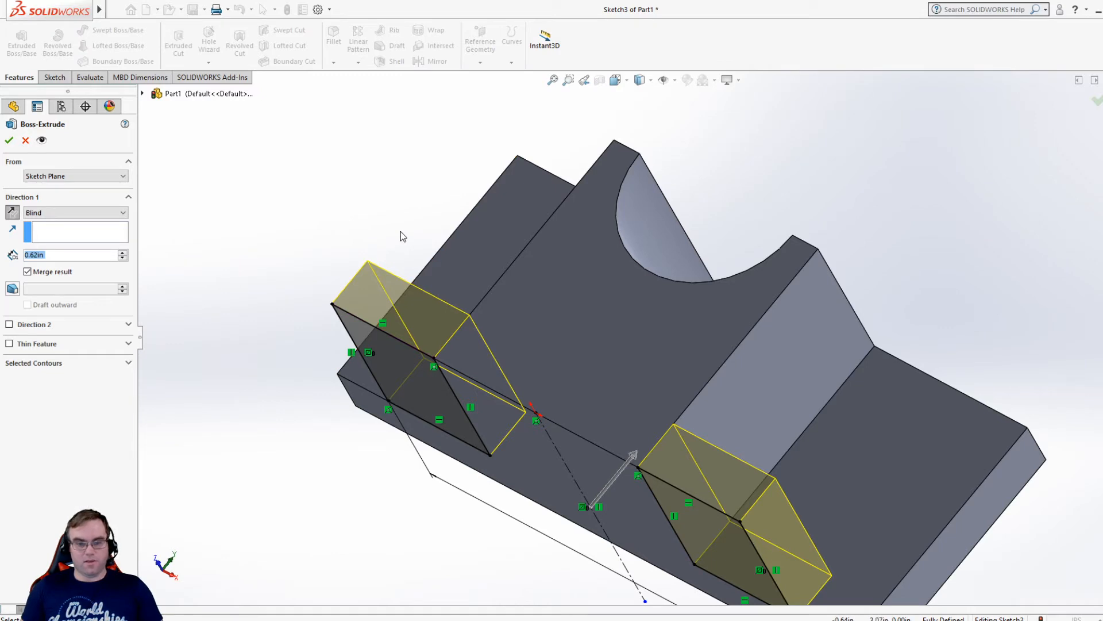
middle_drag(402, 235, 369, 298)
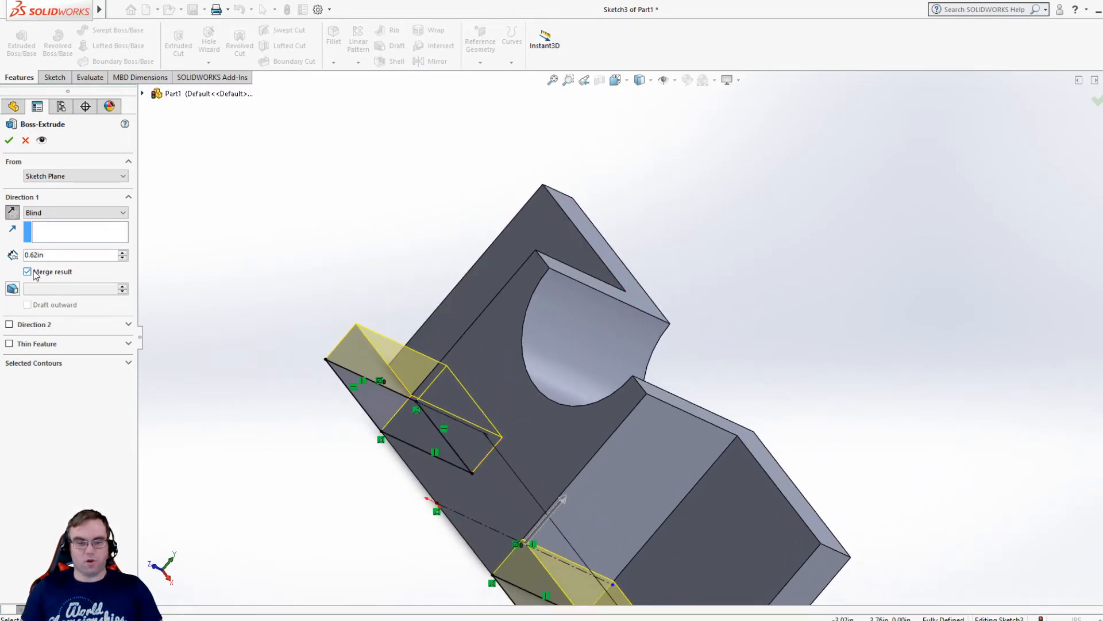
middle_drag(266, 320, 144, 241)
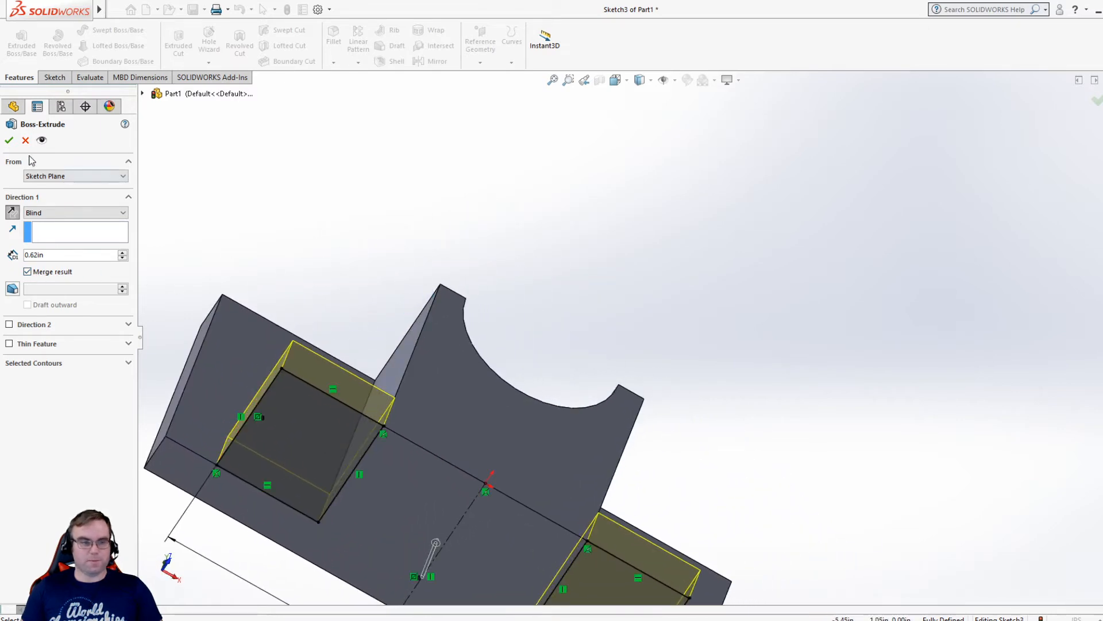
click(8, 142)
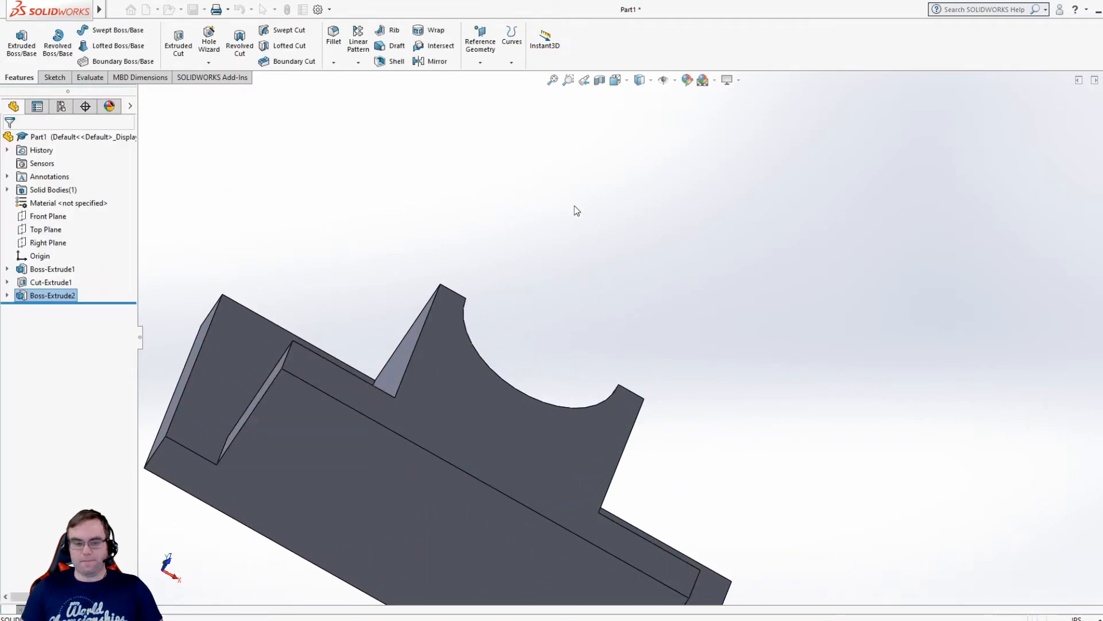
Fillet the front outer vertical edges of the two foot pads with a 0.5 in symmetric radius
middle_drag(574, 209, 600, 557)
scroll(635, 512, down, 2)
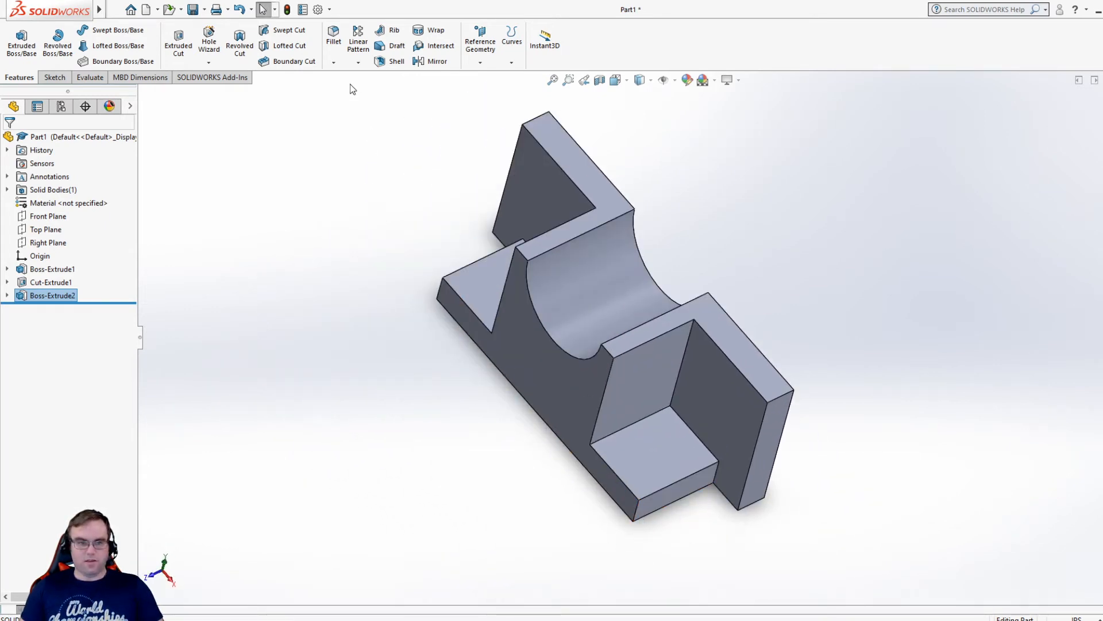
click(334, 35)
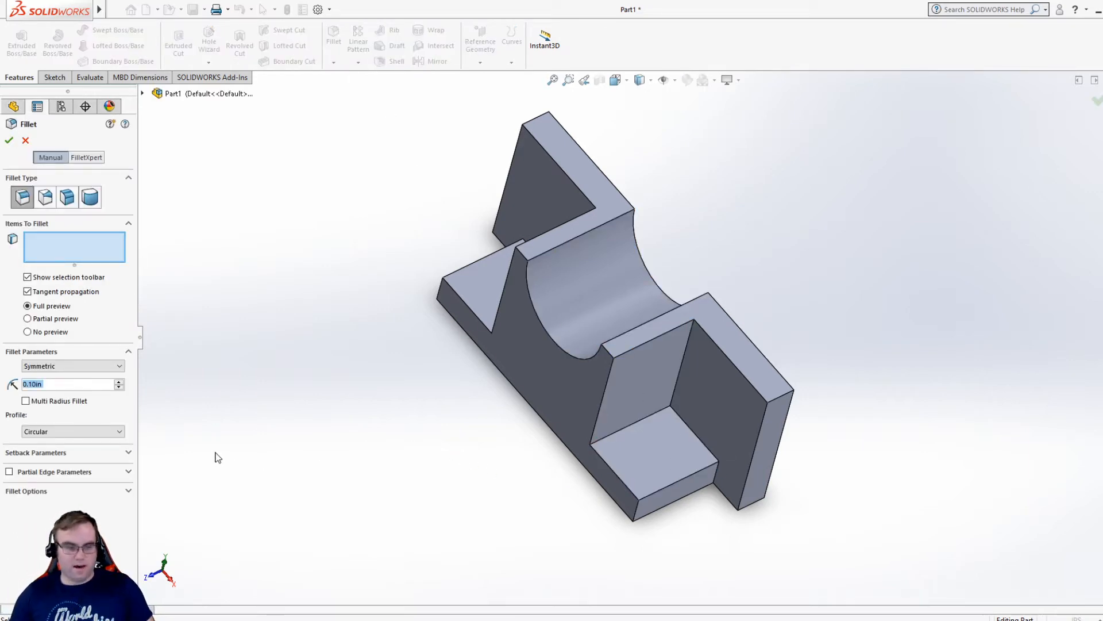
text(.5)
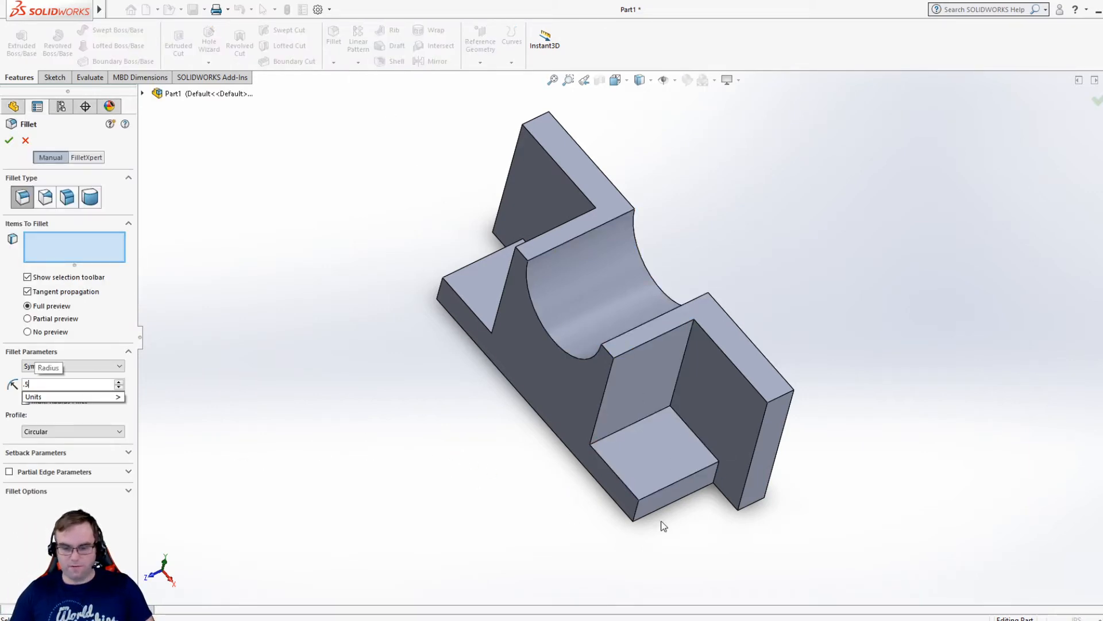
key(Return)
click(634, 511)
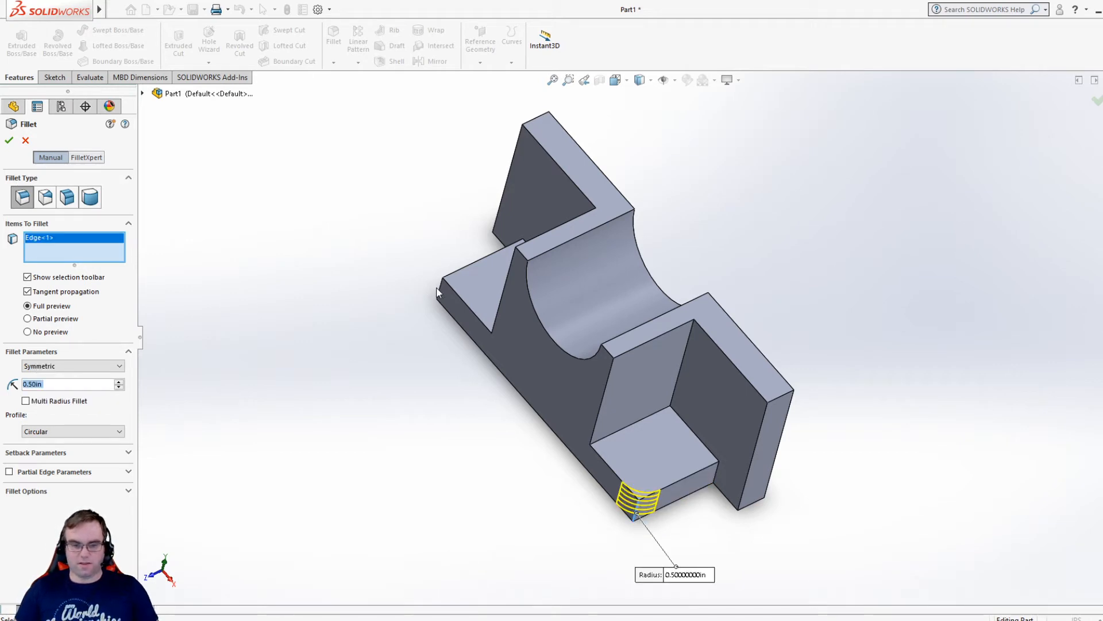
click(439, 287)
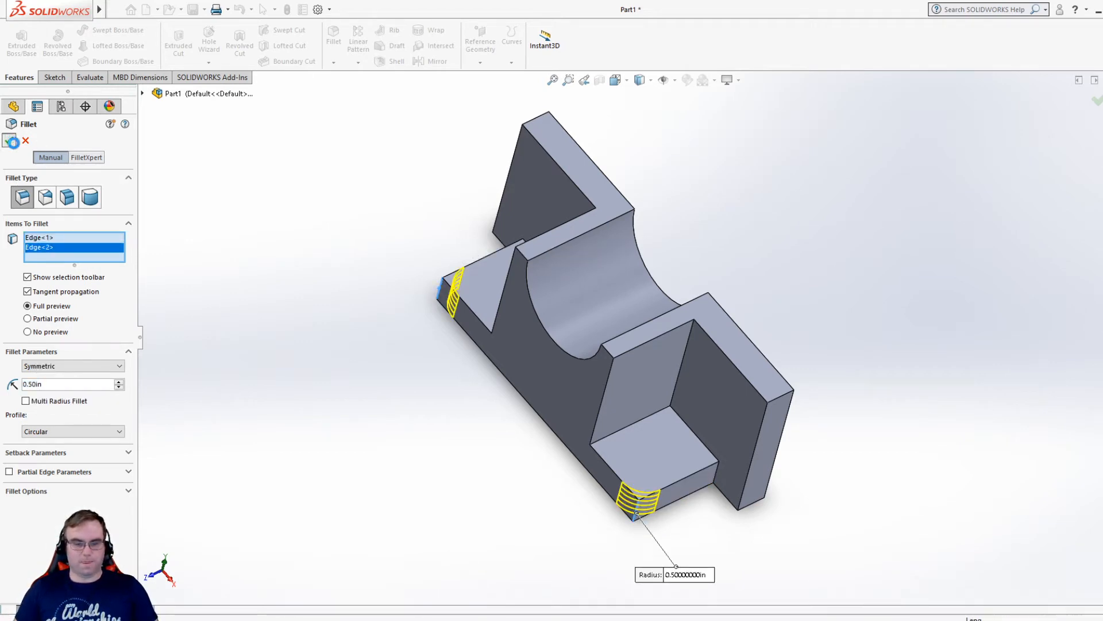
click(8, 140)
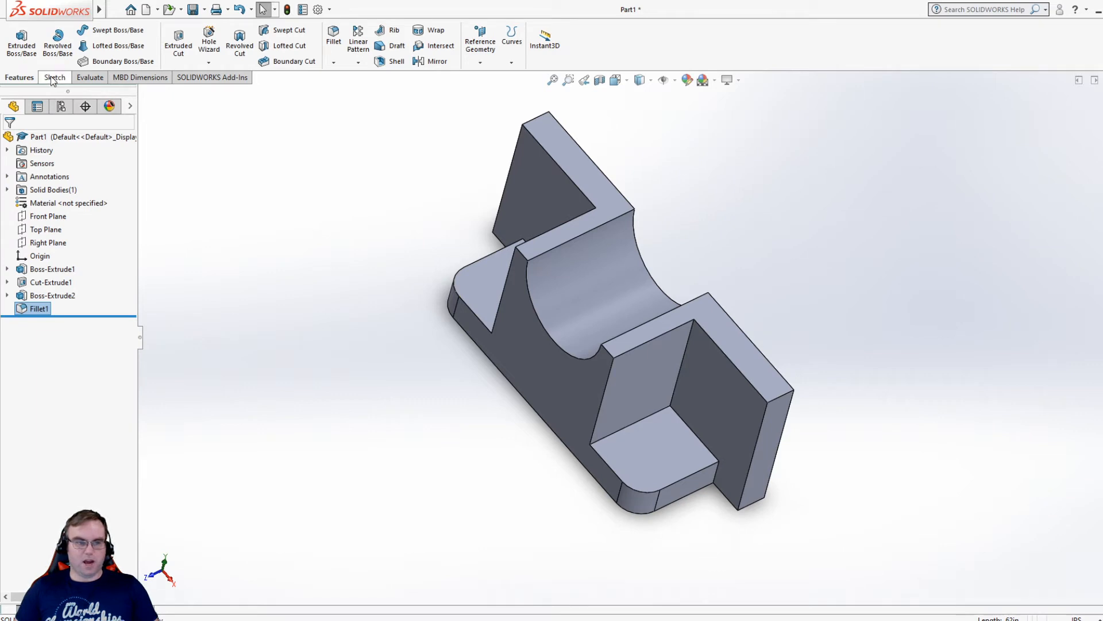
Sketch one circle over each foot pad on the pads' top face, about 0.79 in and 0.58 in in diameter
click(51, 76)
click(17, 35)
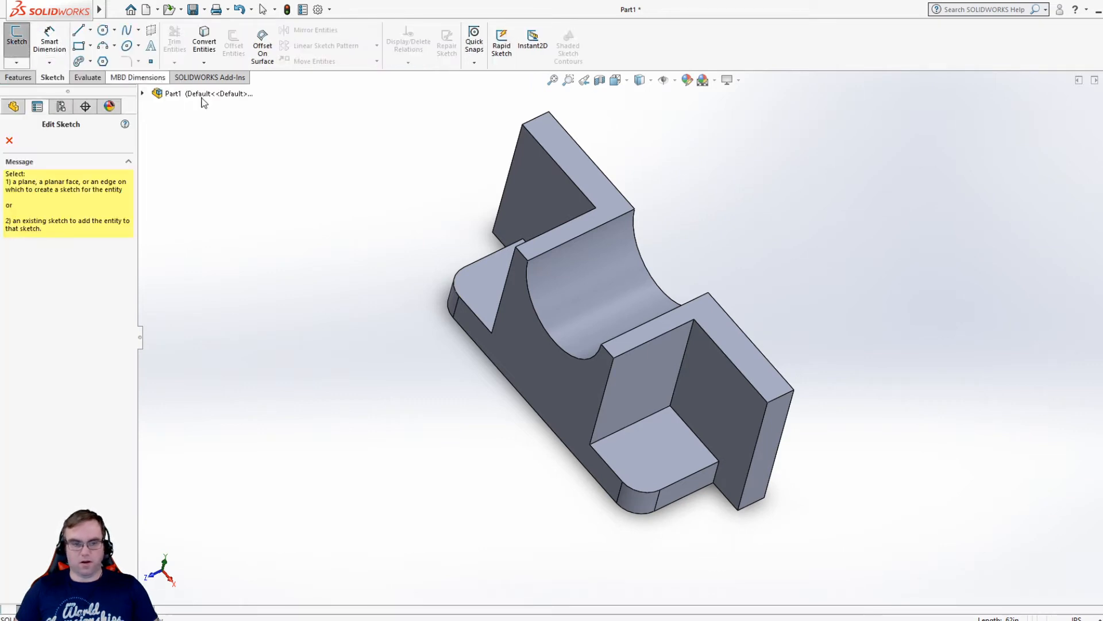
click(470, 300)
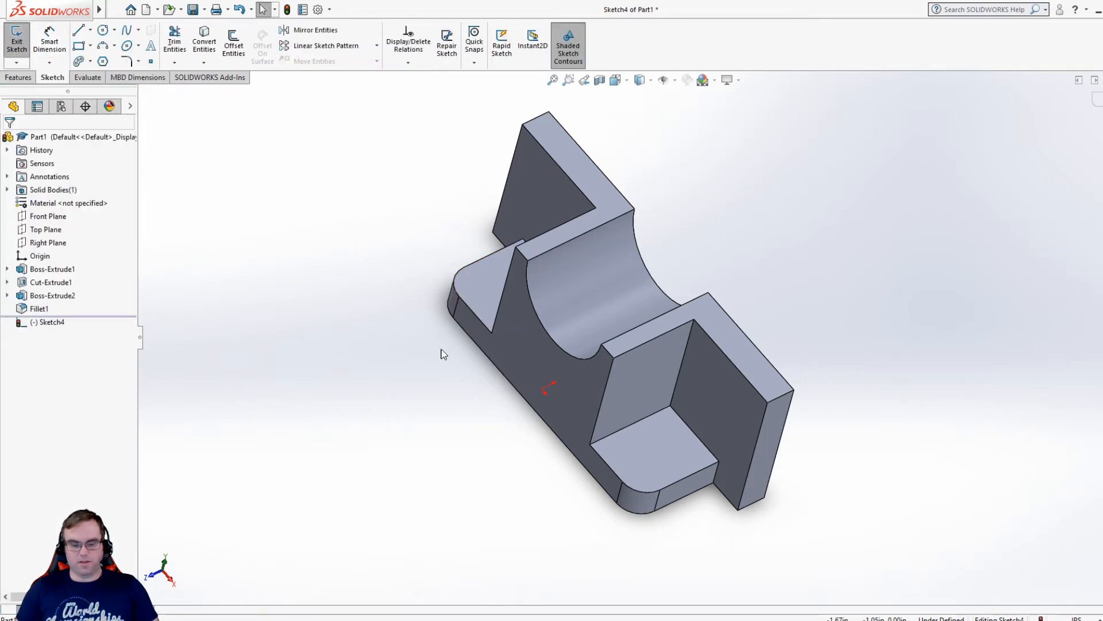
key(space)
click(623, 320)
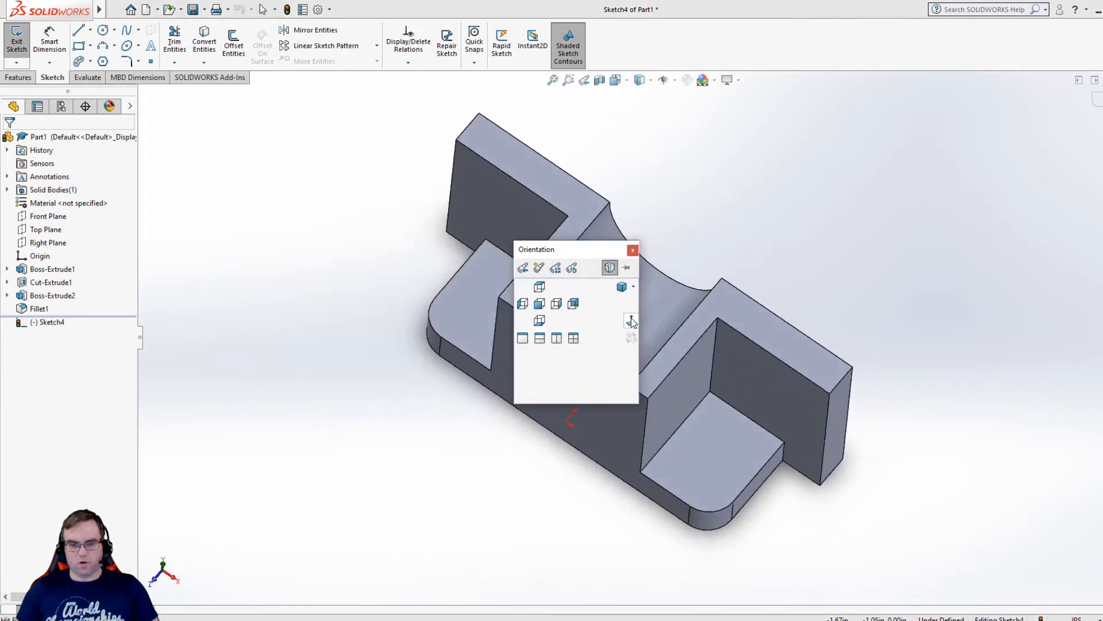
click(103, 30)
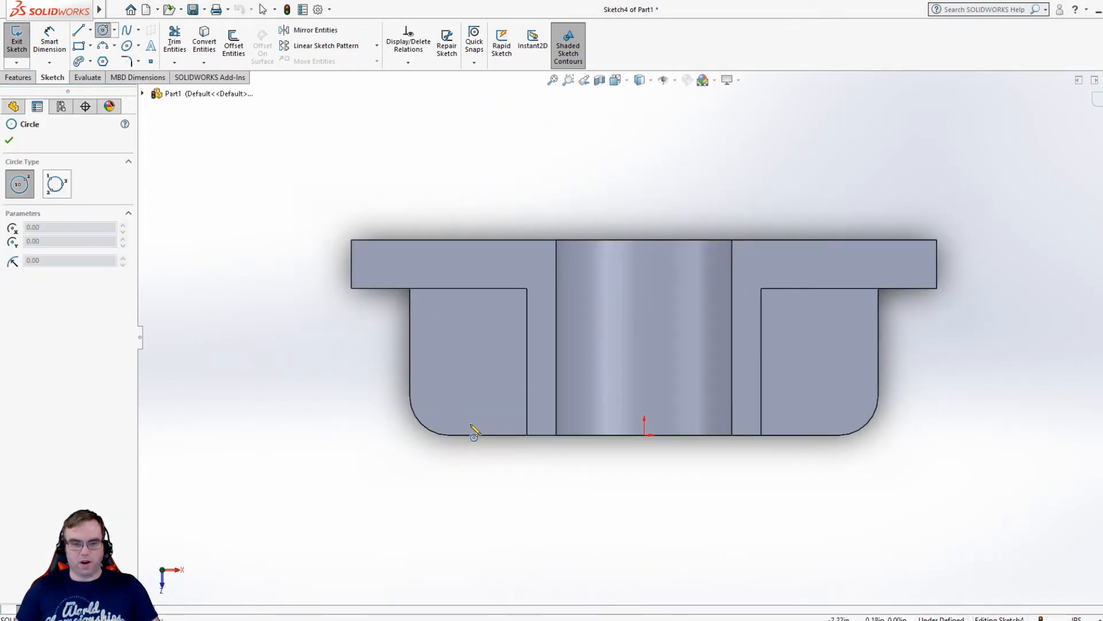
click(451, 394)
click(482, 393)
click(848, 397)
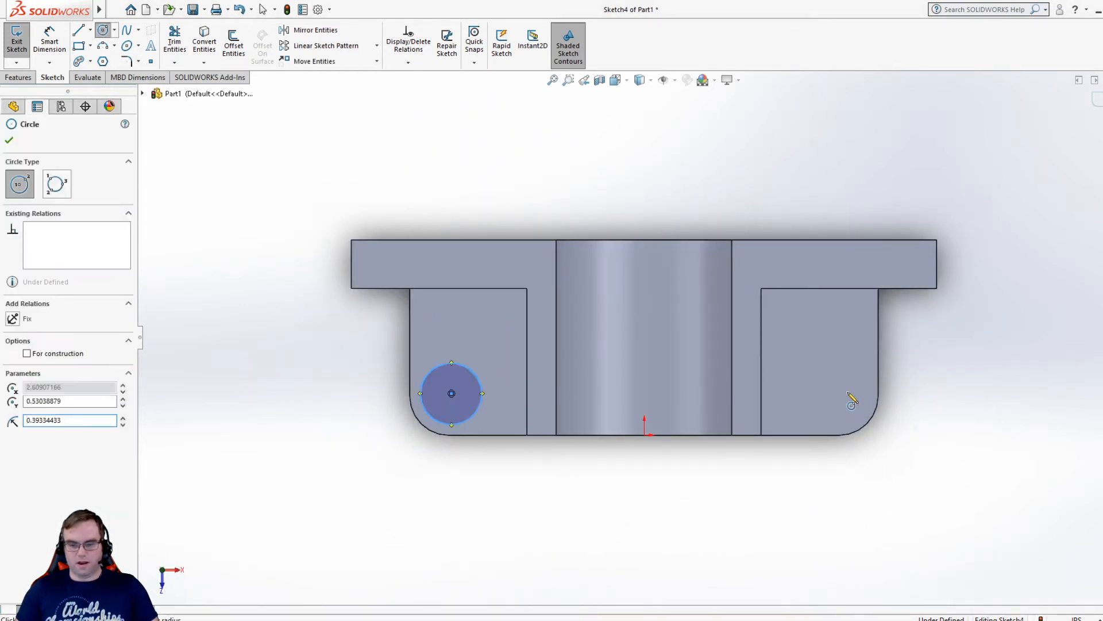
key(Escape)
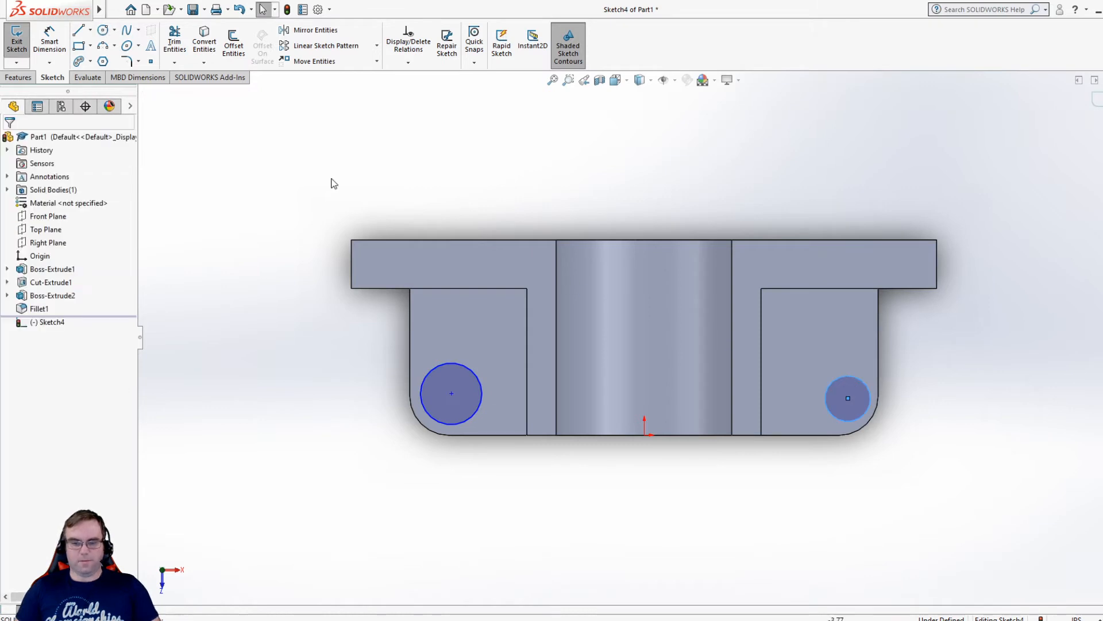
Dimension the left circle's centre 1 in from the foot pad's front edge
click(51, 57)
click(451, 393)
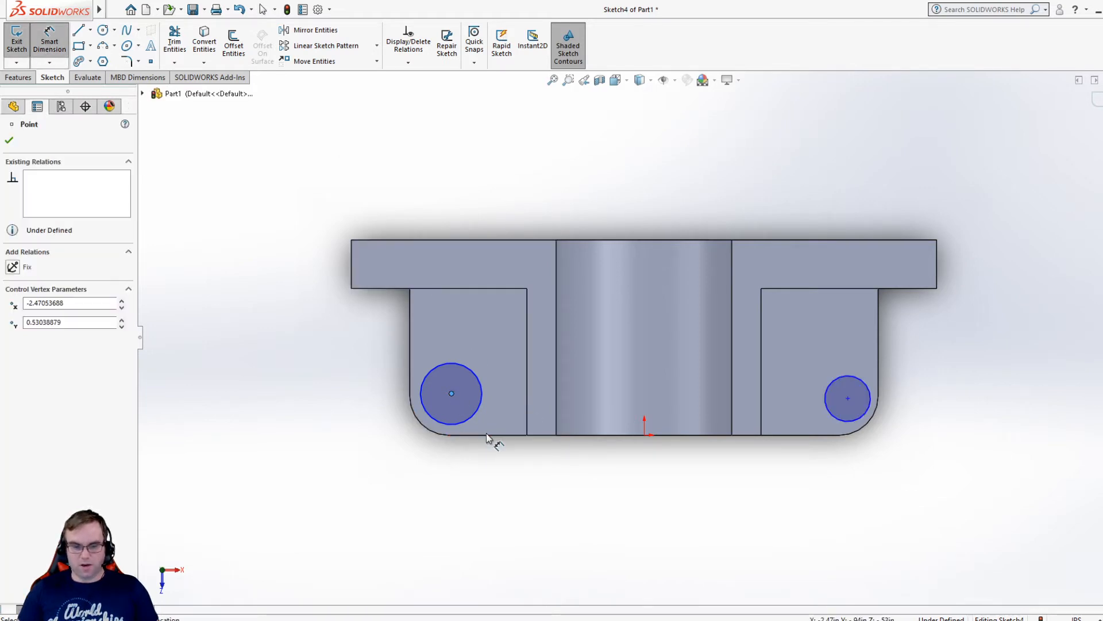
click(486, 435)
click(293, 409)
text(1)
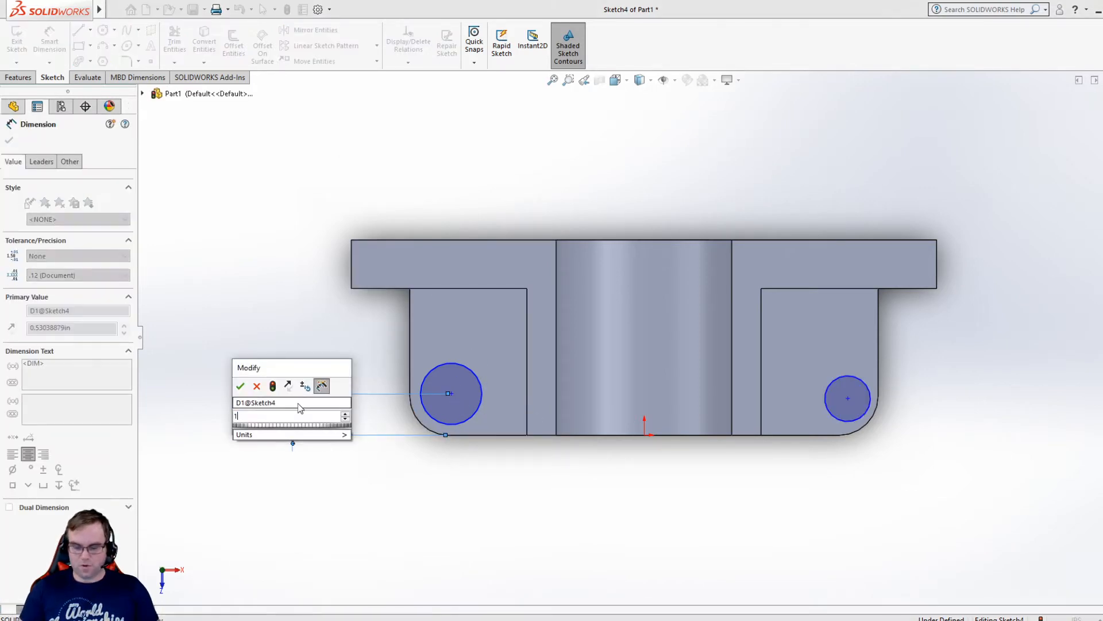
key(Return)
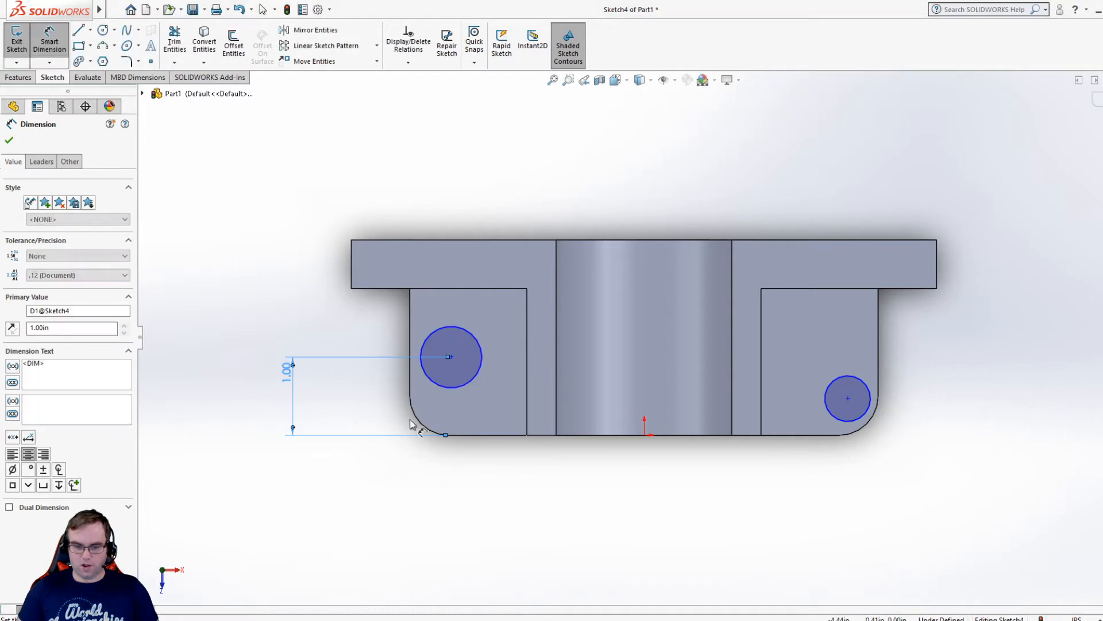
Dimension the right circle's centre 1 in from its foot pad's front edge
click(848, 399)
click(836, 436)
click(961, 430)
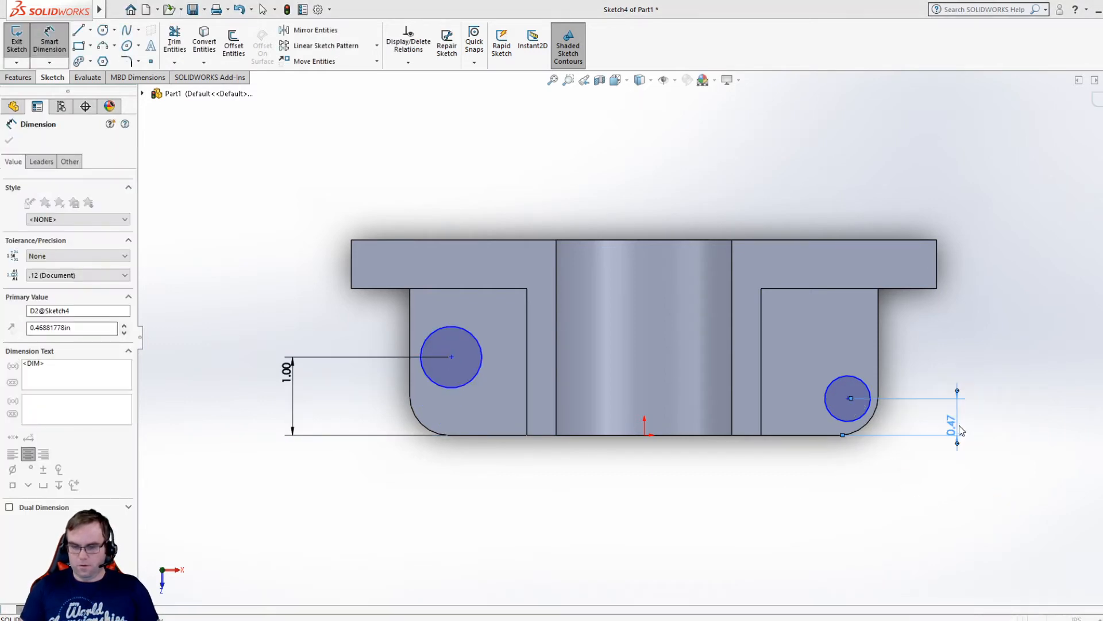
text(1)
key(Return)
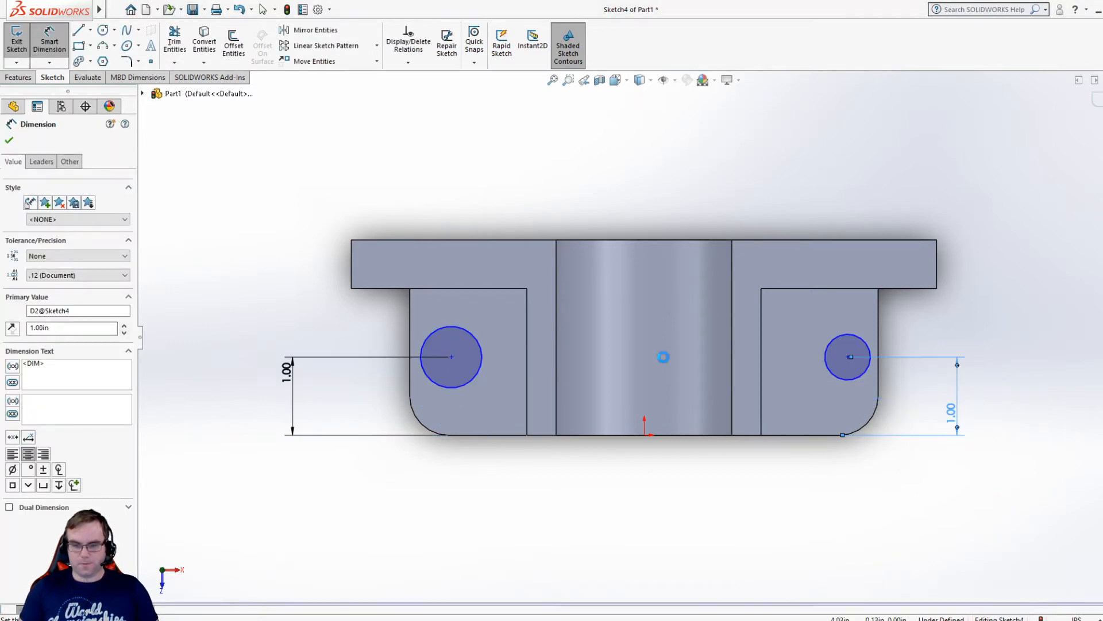
Set the horizontal distance between the two circle centres to 4.6 in
click(452, 357)
click(851, 363)
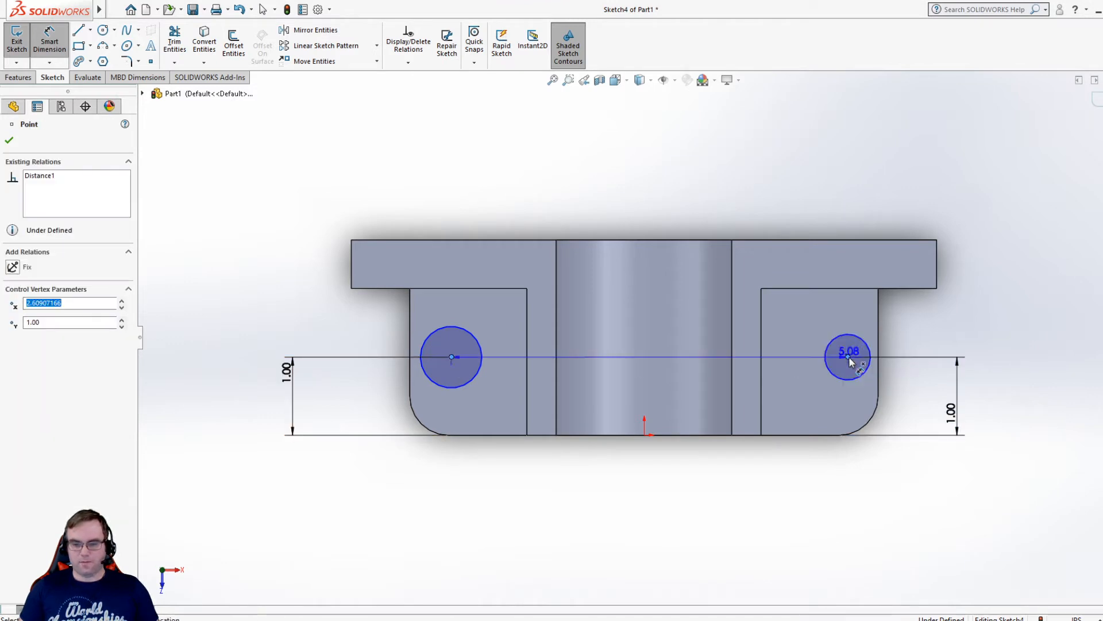
click(646, 537)
text(4.6)
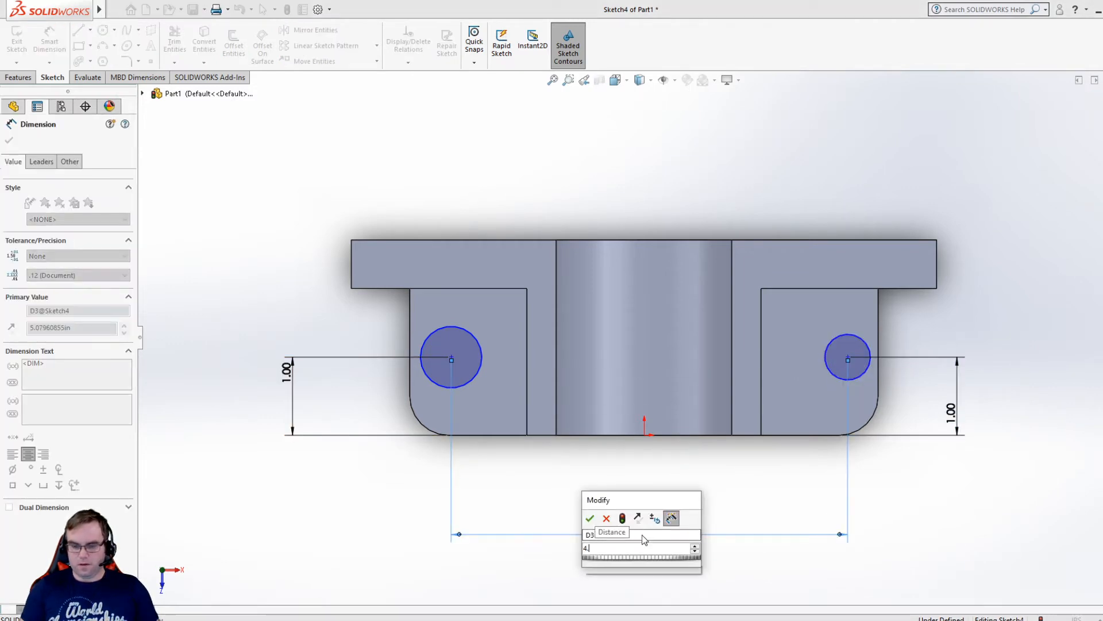
key(Return)
click(9, 140)
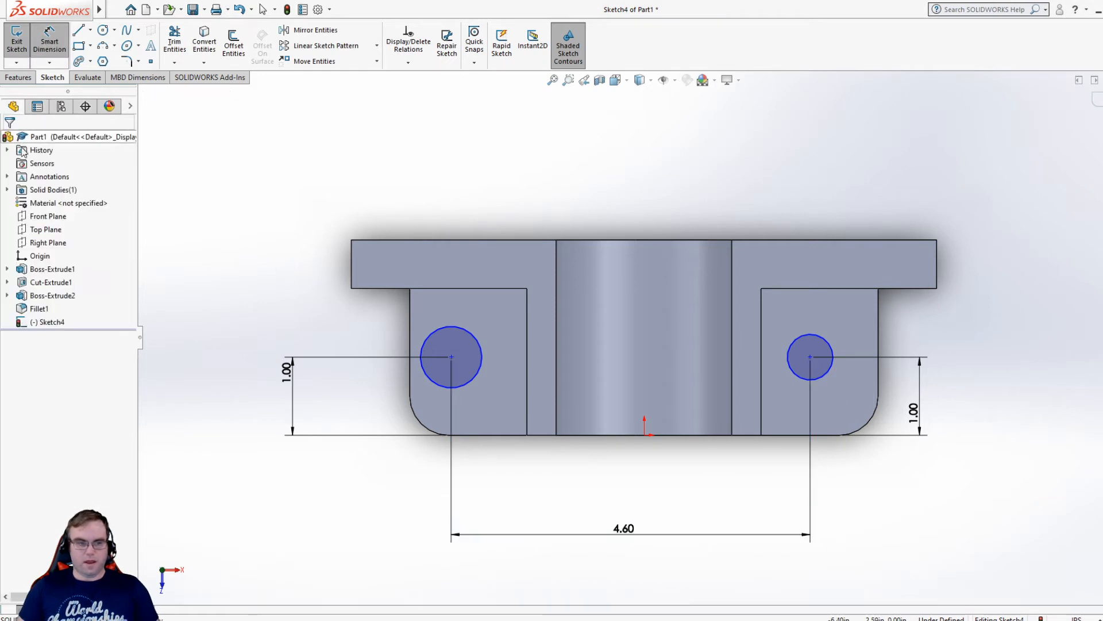
Draw a vertical centerline from the origin through the middle of the part to beyond its back edge
click(90, 30)
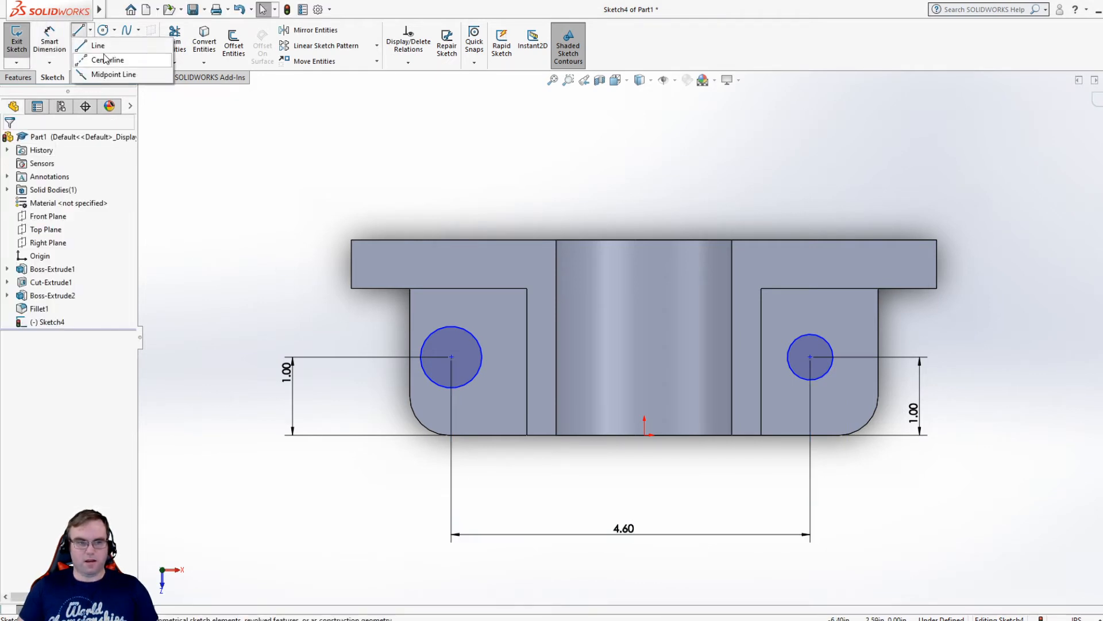
click(107, 60)
click(644, 435)
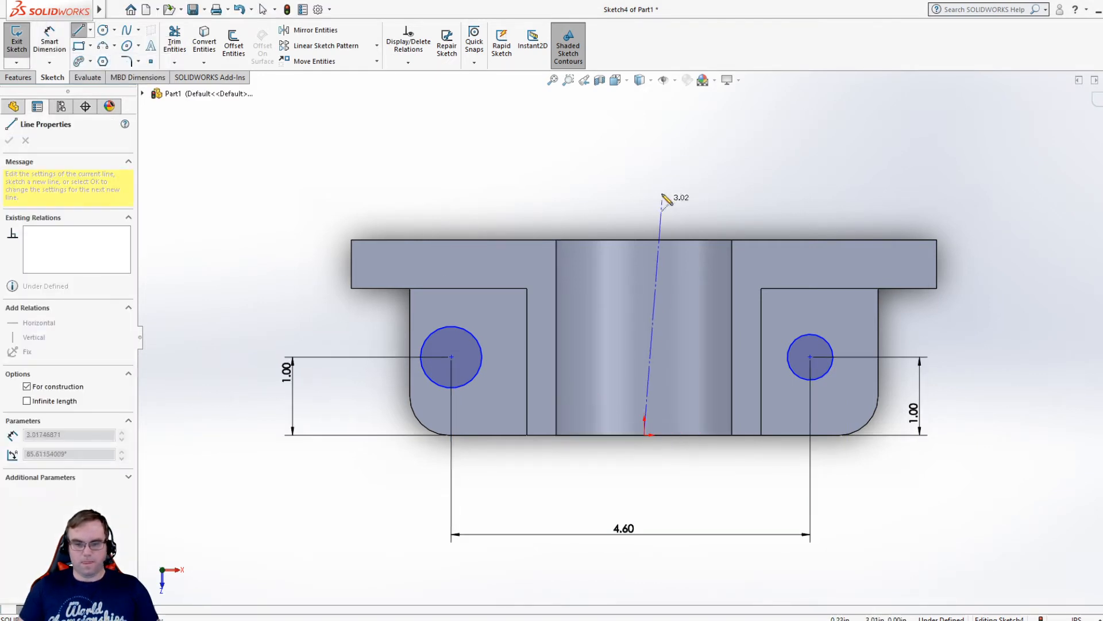
click(645, 165)
key(Escape)
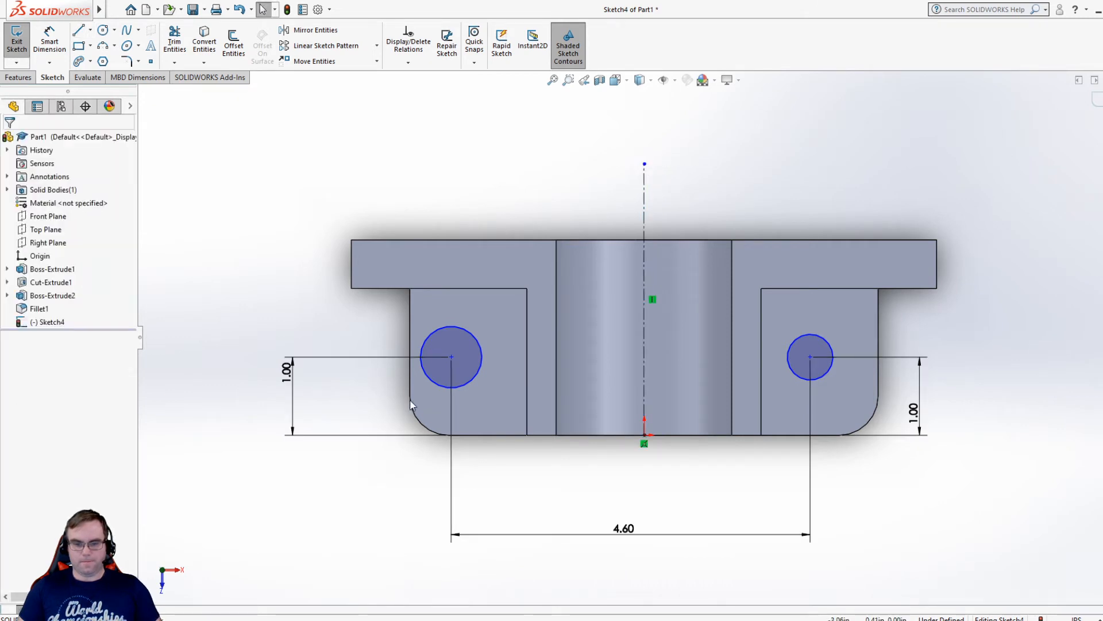
Make the two circle centres symmetric about the centerline
click(810, 357)
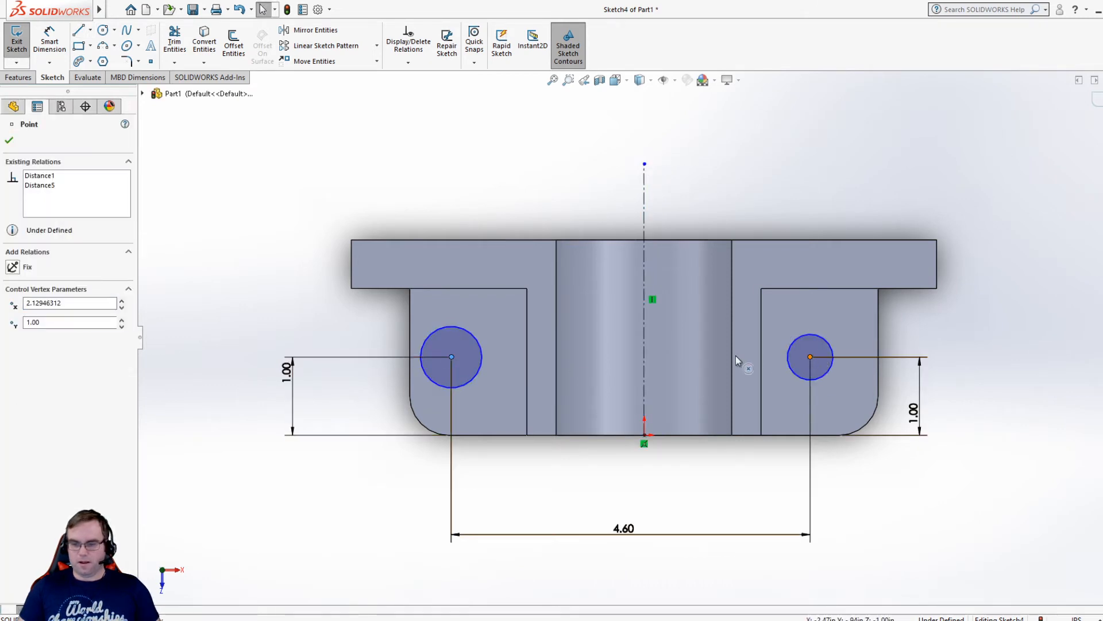
ctrl+click(646, 375)
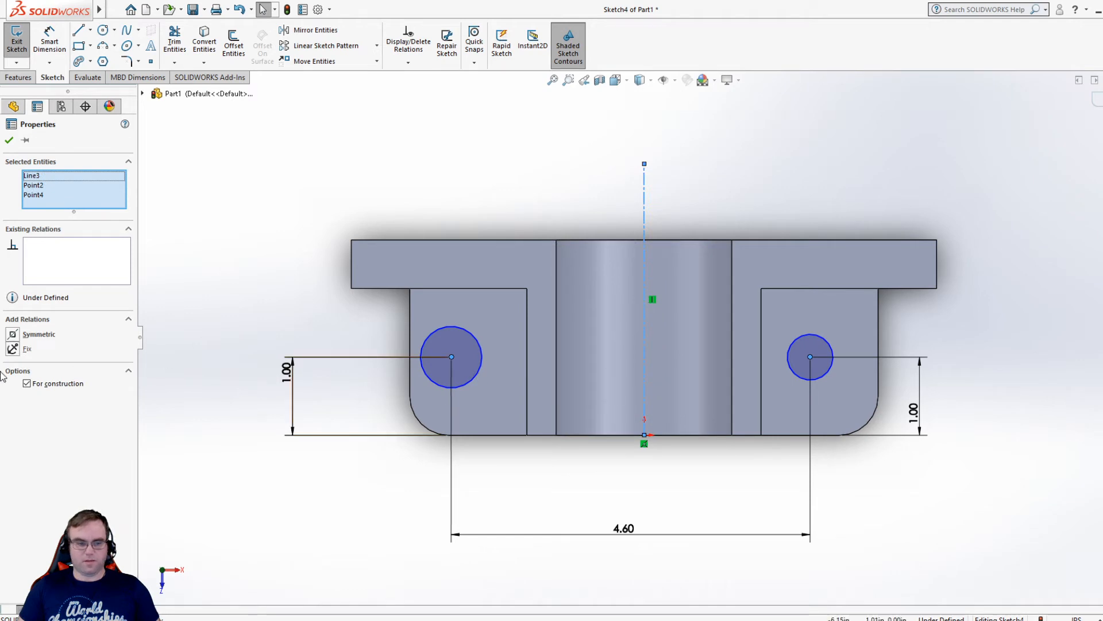
click(14, 334)
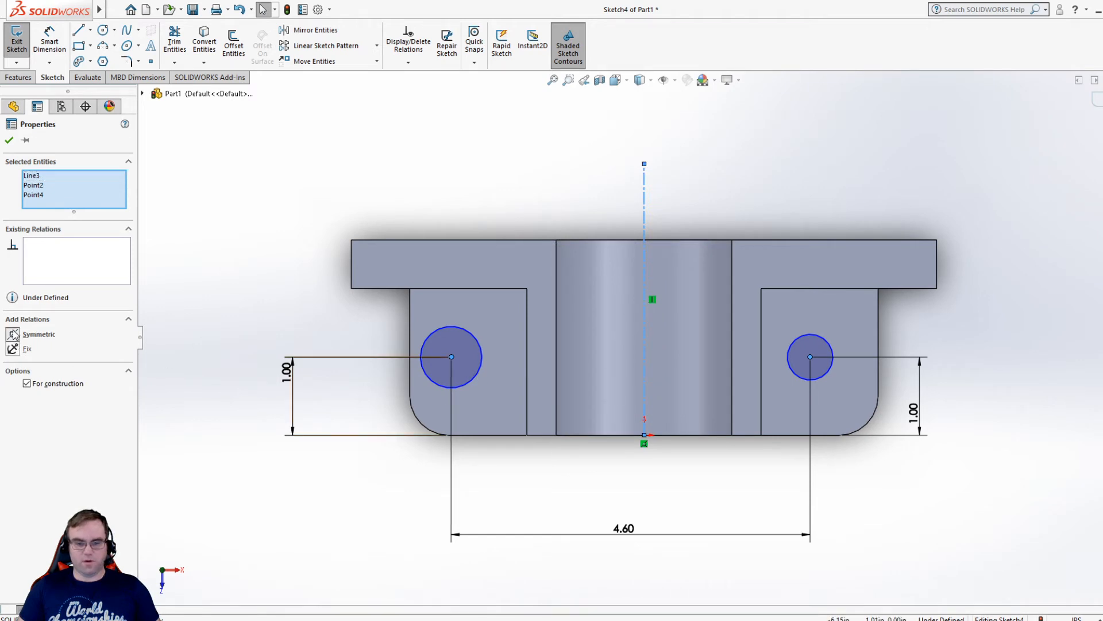
Delete the redundant 1 in dimension between the right circle's centre and the front edge
click(246, 505)
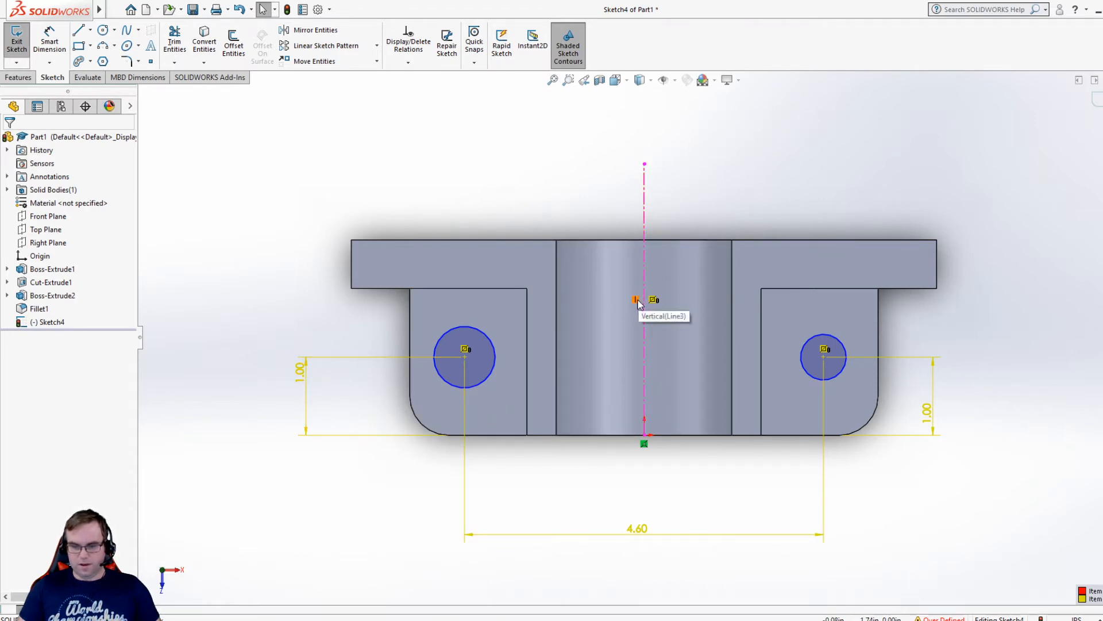
right_click(930, 425)
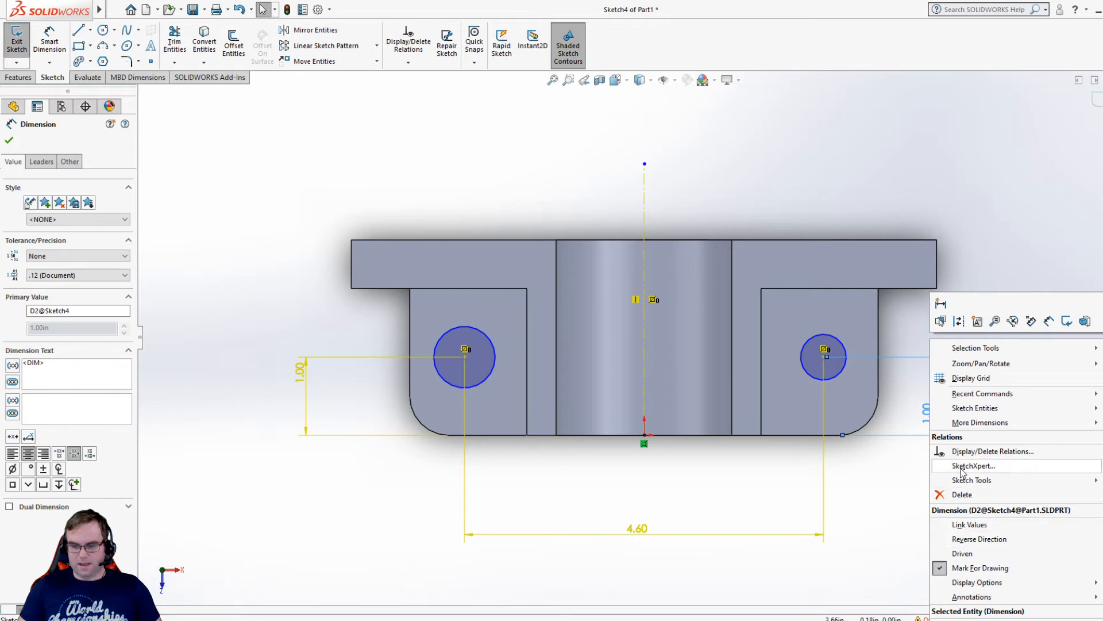
click(963, 496)
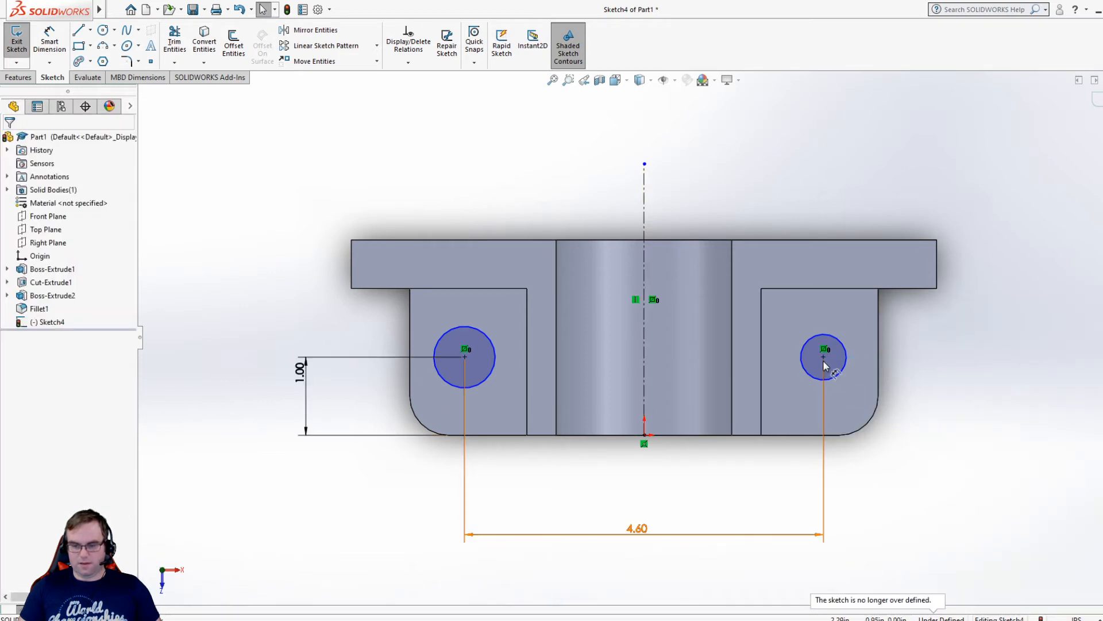
Try to move both circle centres to check whether their positions are fully constrained
drag(824, 356, 828, 369)
click(589, 480)
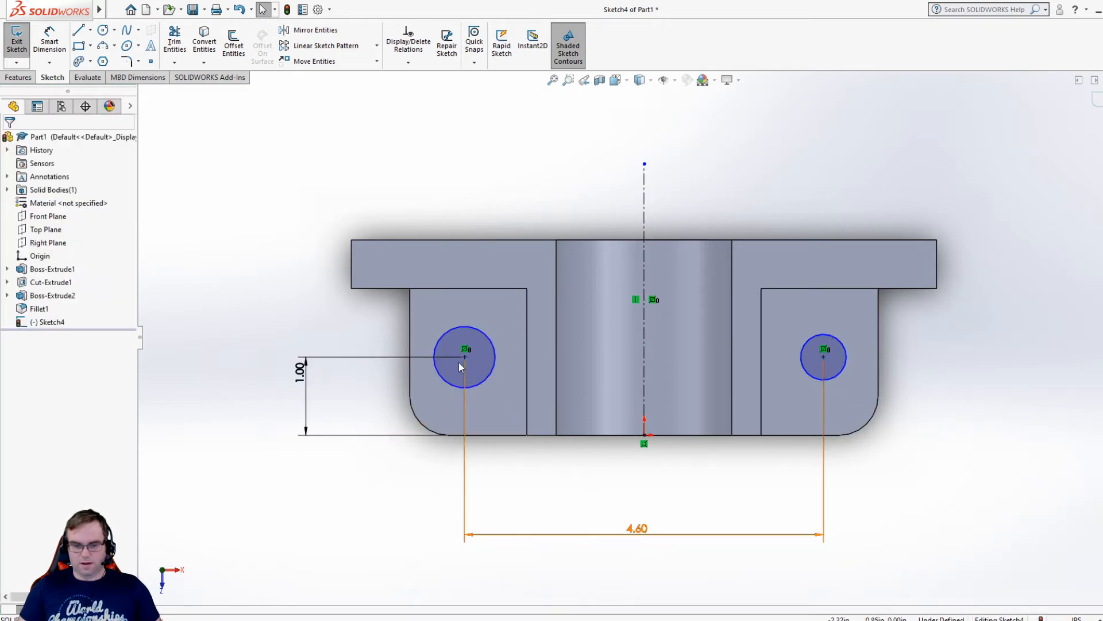
drag(463, 357, 520, 373)
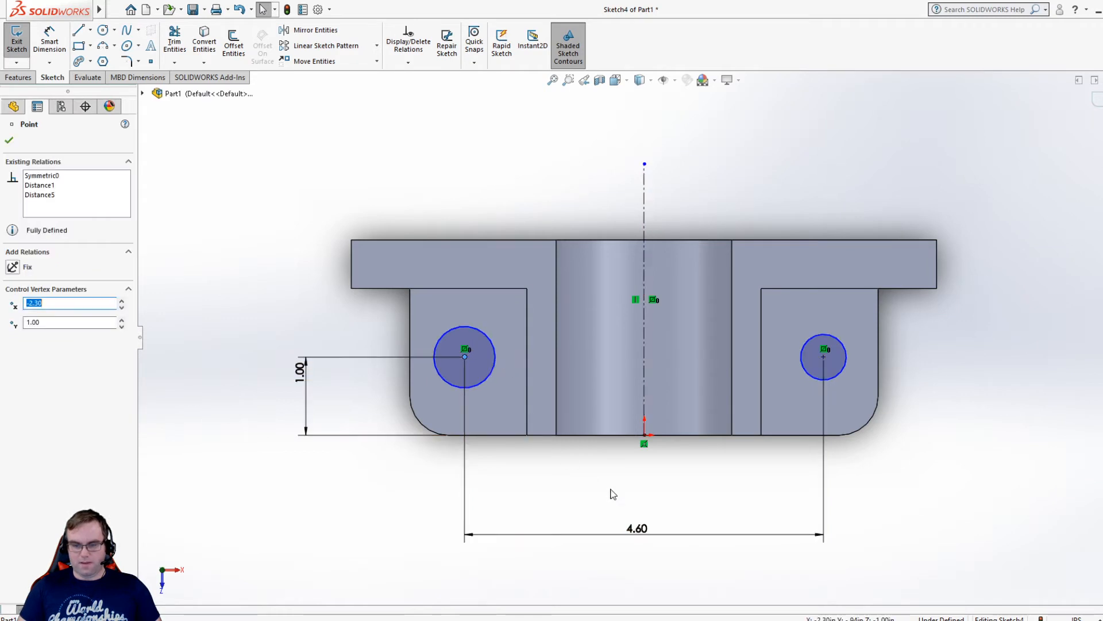
click(610, 491)
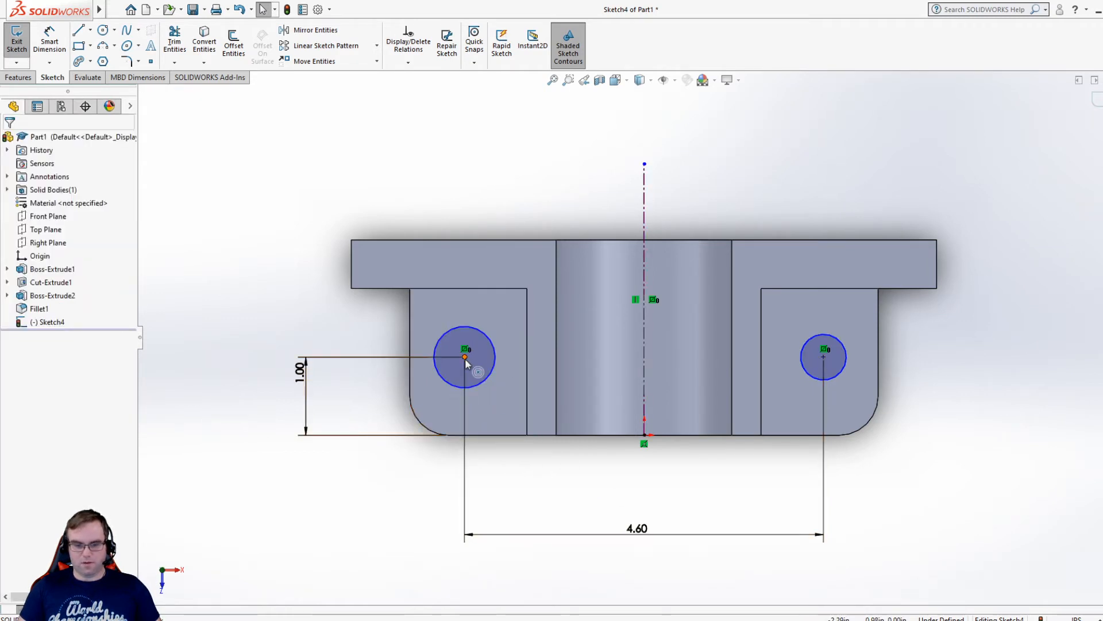
click(465, 357)
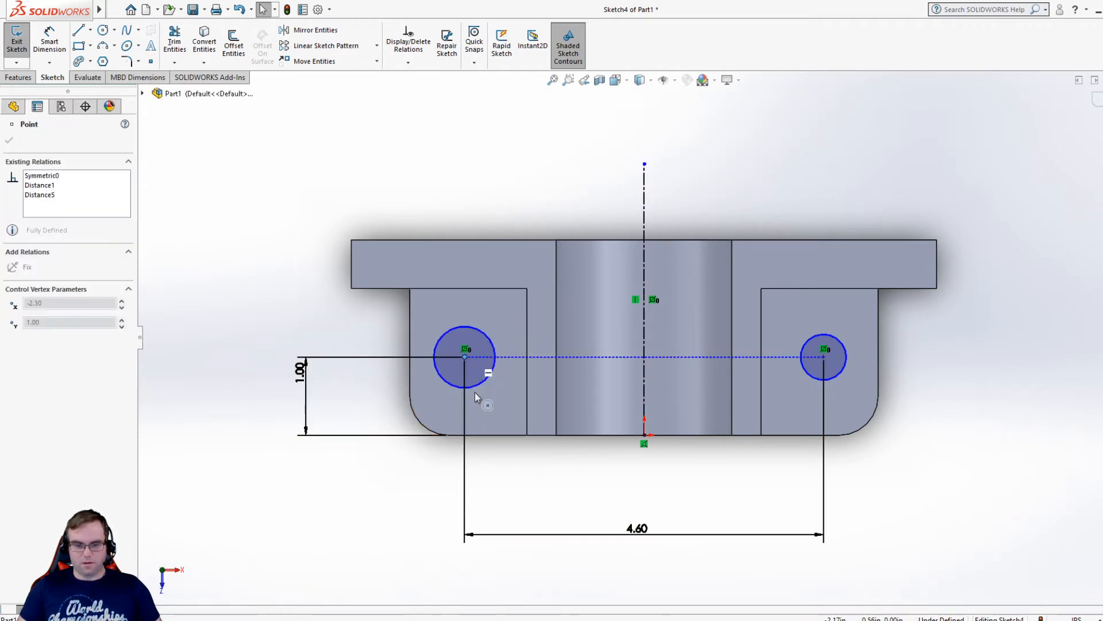
click(551, 450)
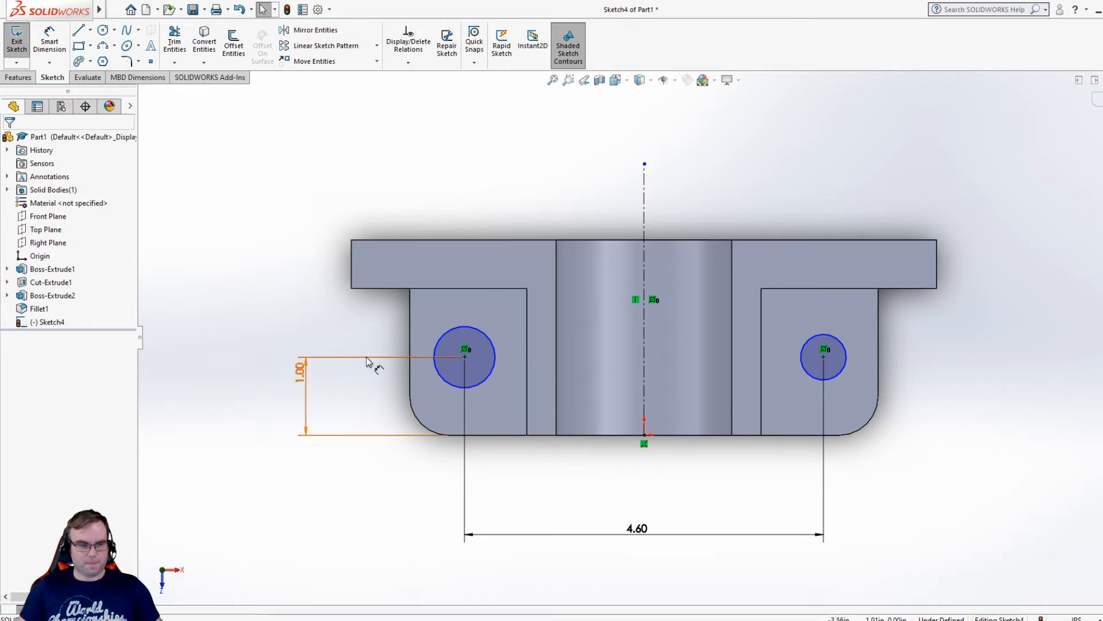
Dimension the left circle's diameter as 0.75 in
click(54, 43)
click(468, 392)
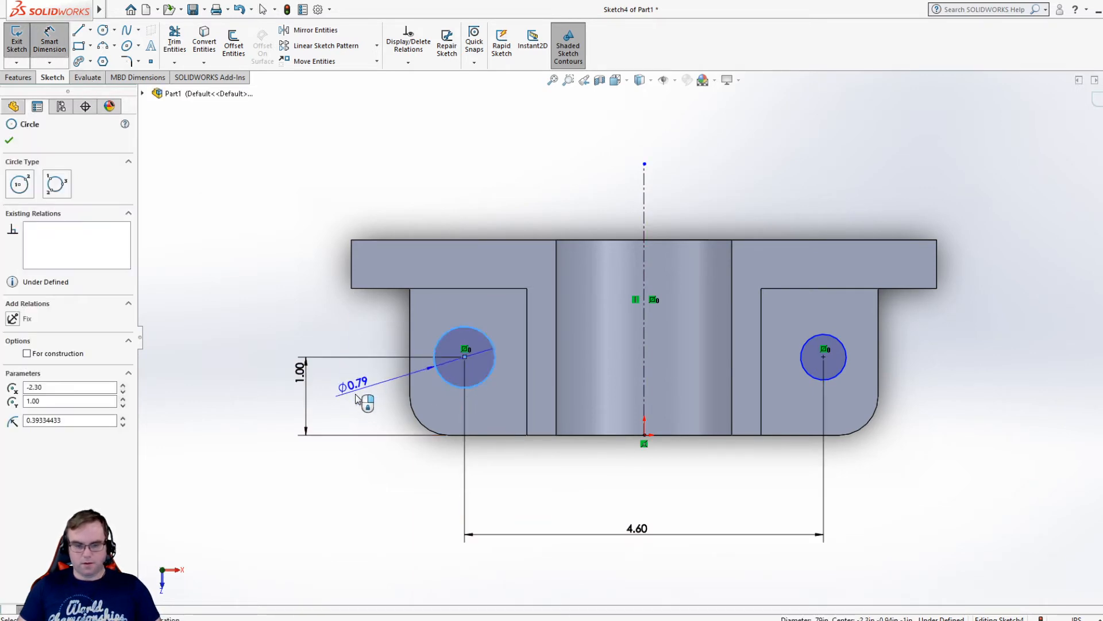
click(353, 390)
text(7)
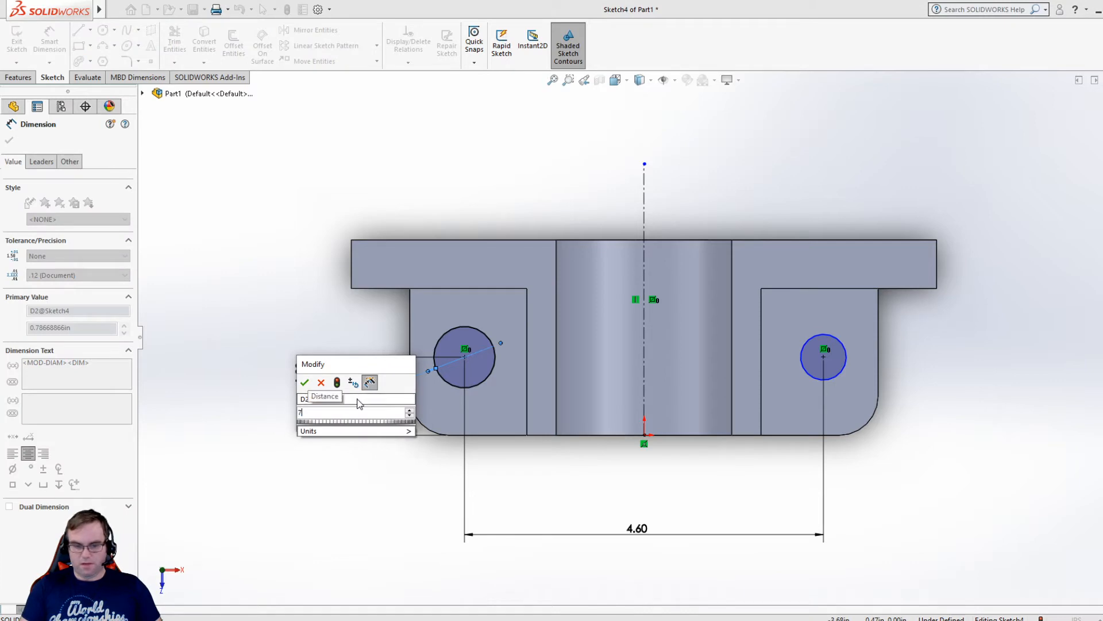
text(5)
key(Return)
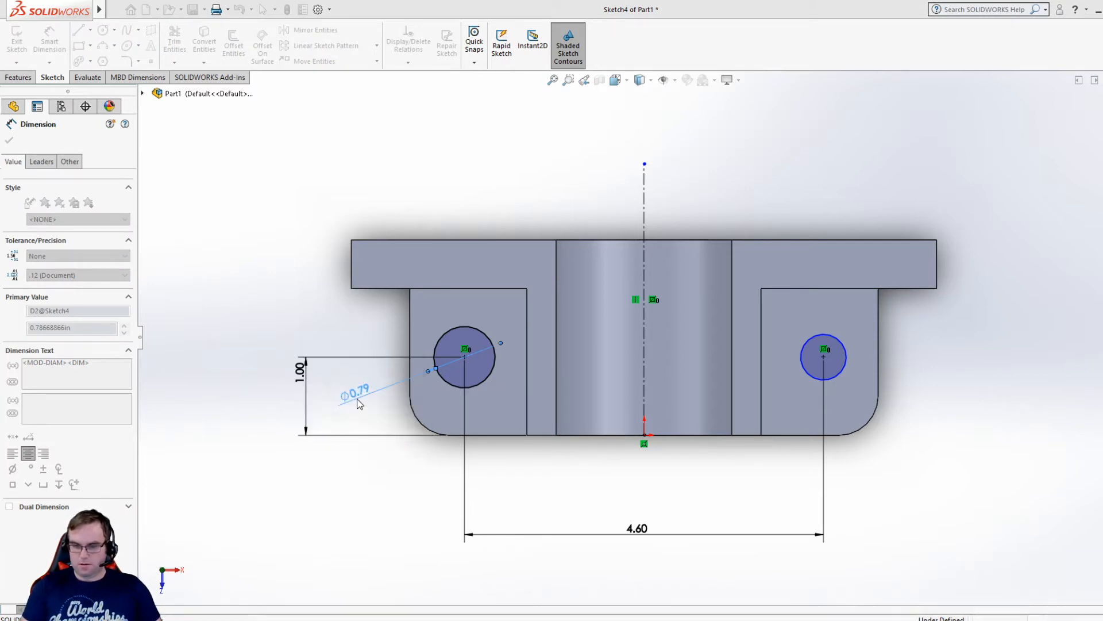
Dimension the right circle's diameter as 0.75 in and finish dimensioning
click(846, 370)
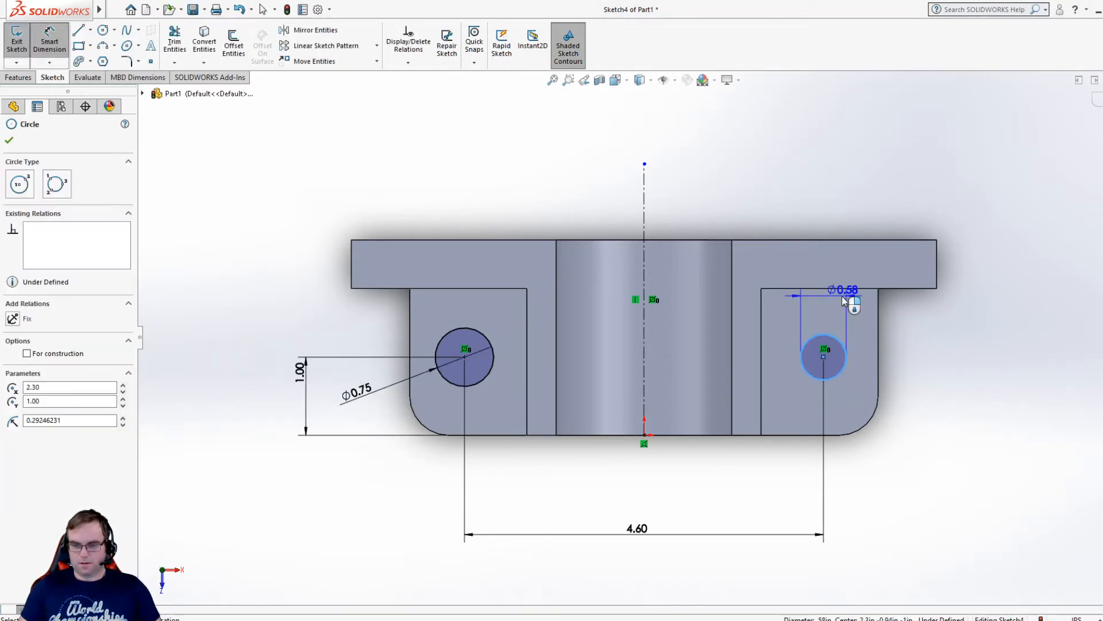
click(855, 312)
text(.75)
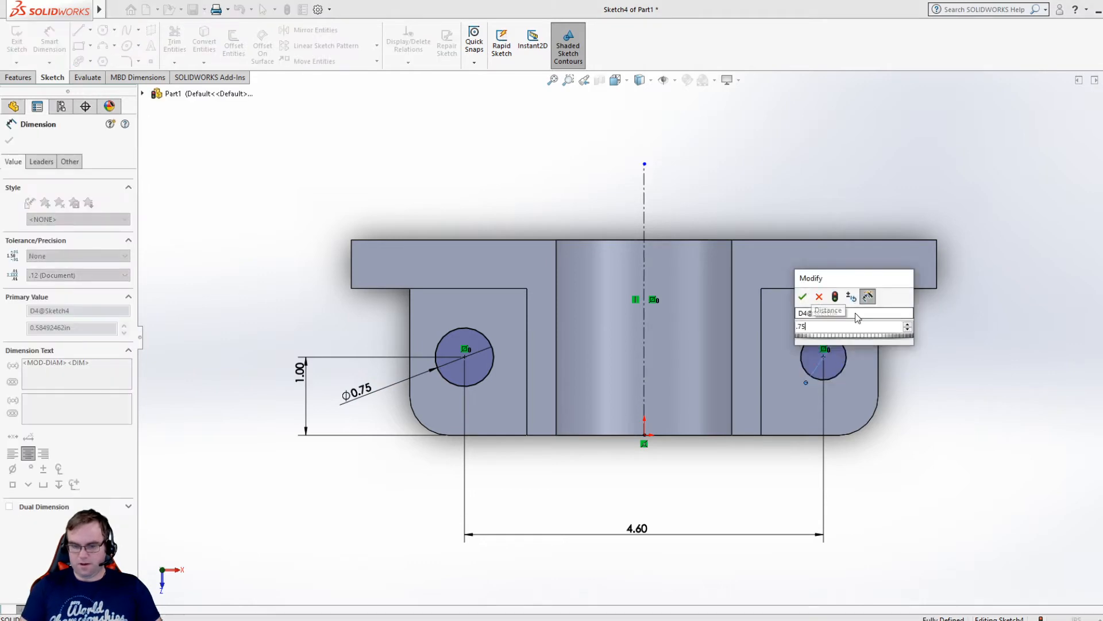
key(Return)
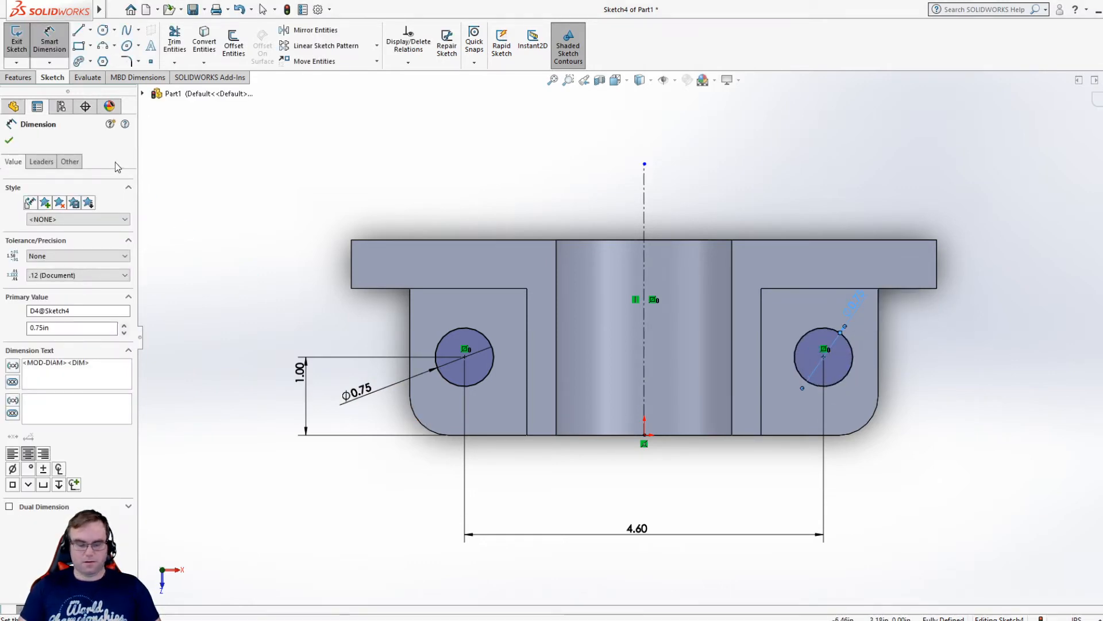
click(9, 141)
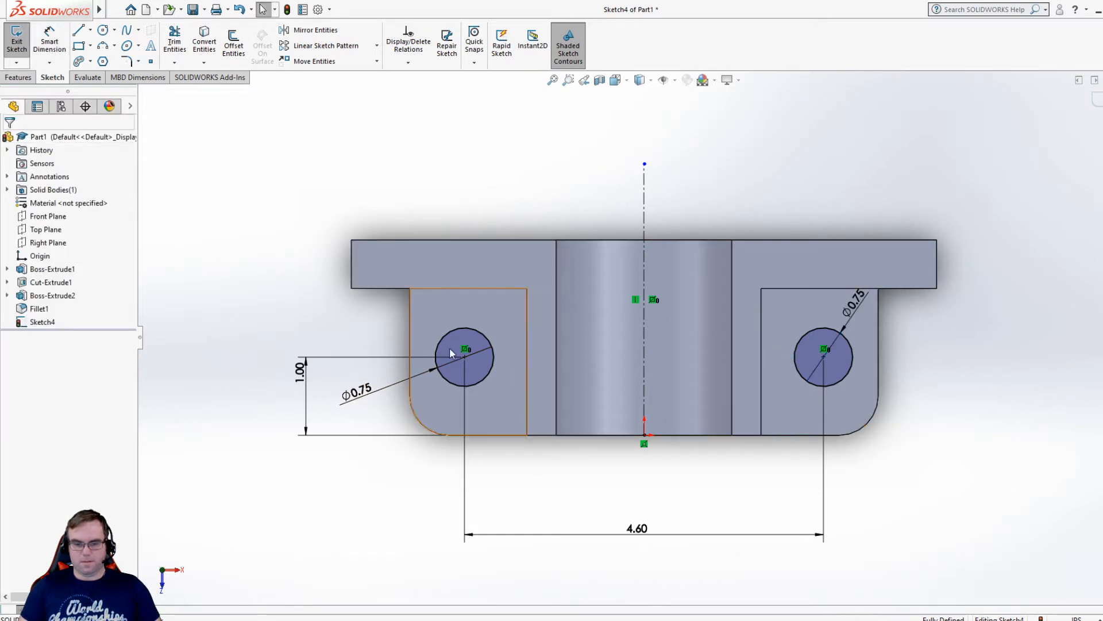
Try to add a vertical dimension between the right circle's centre and the front edge, and cancel it instead of making it driven
click(823, 356)
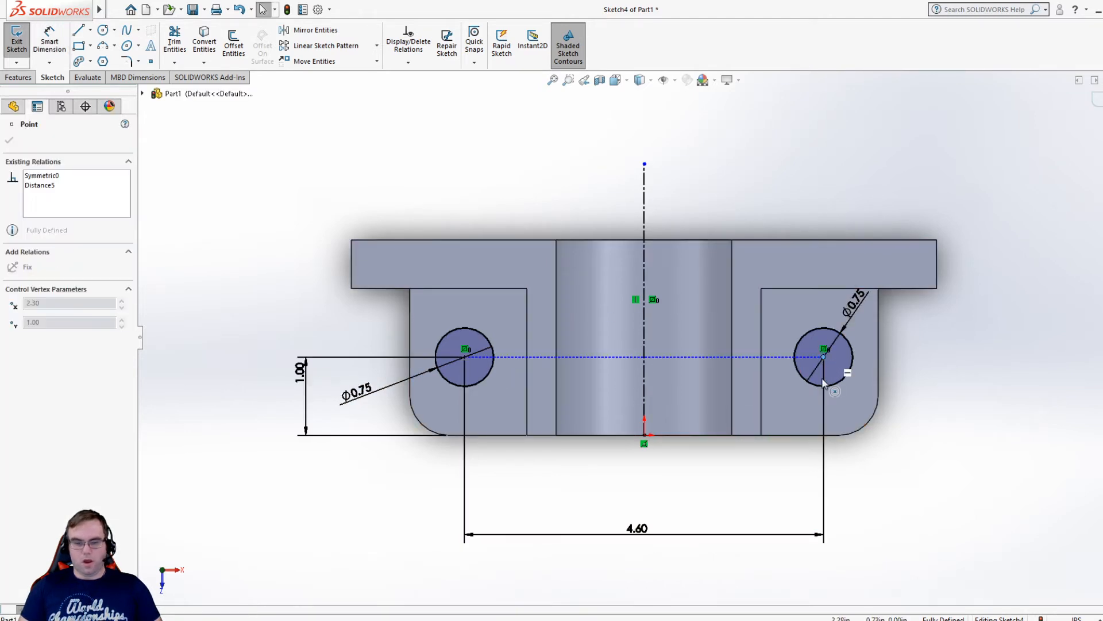
click(670, 492)
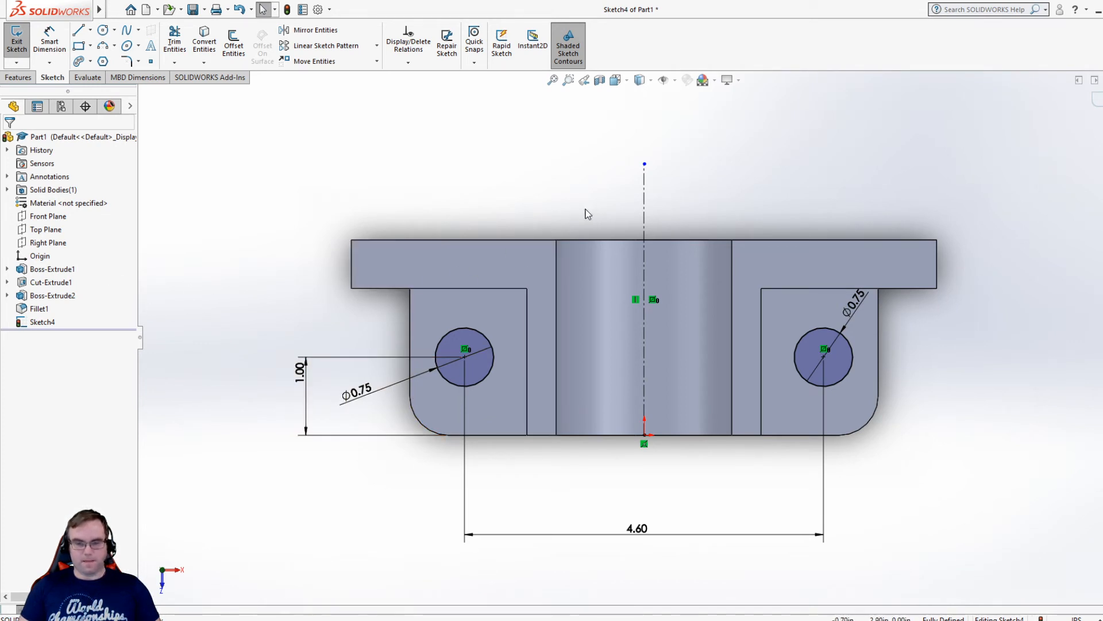
click(49, 39)
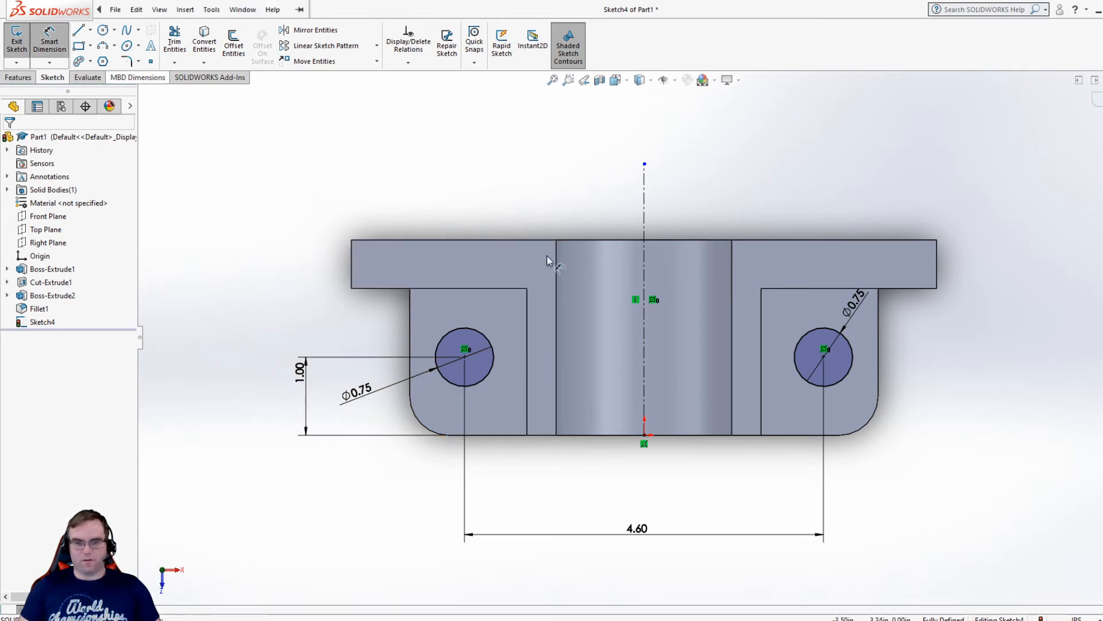
click(823, 357)
click(835, 436)
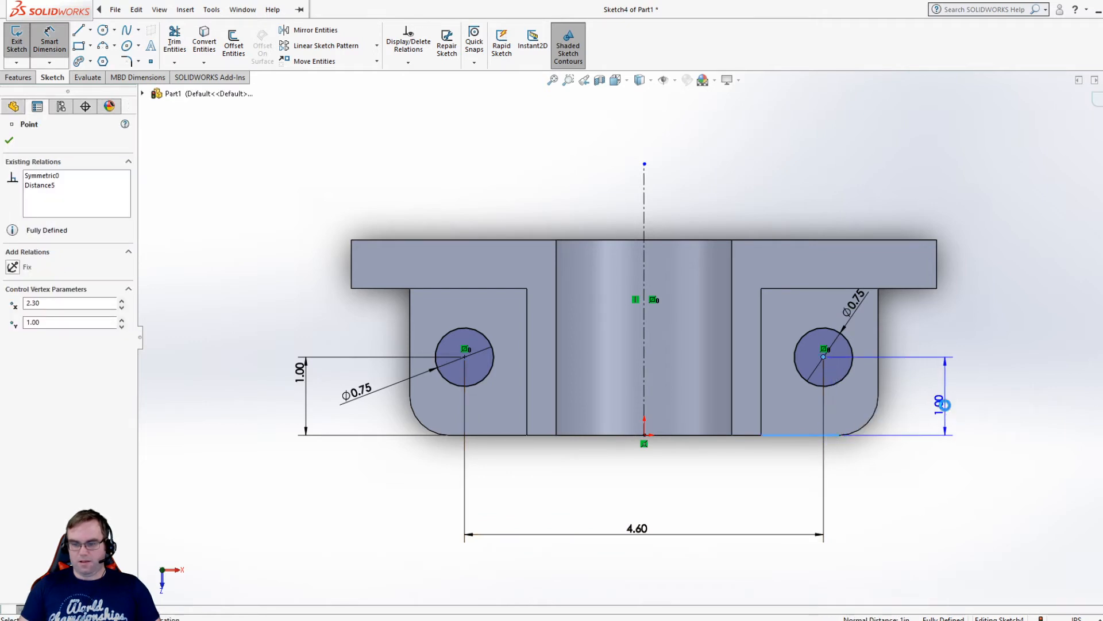
click(977, 422)
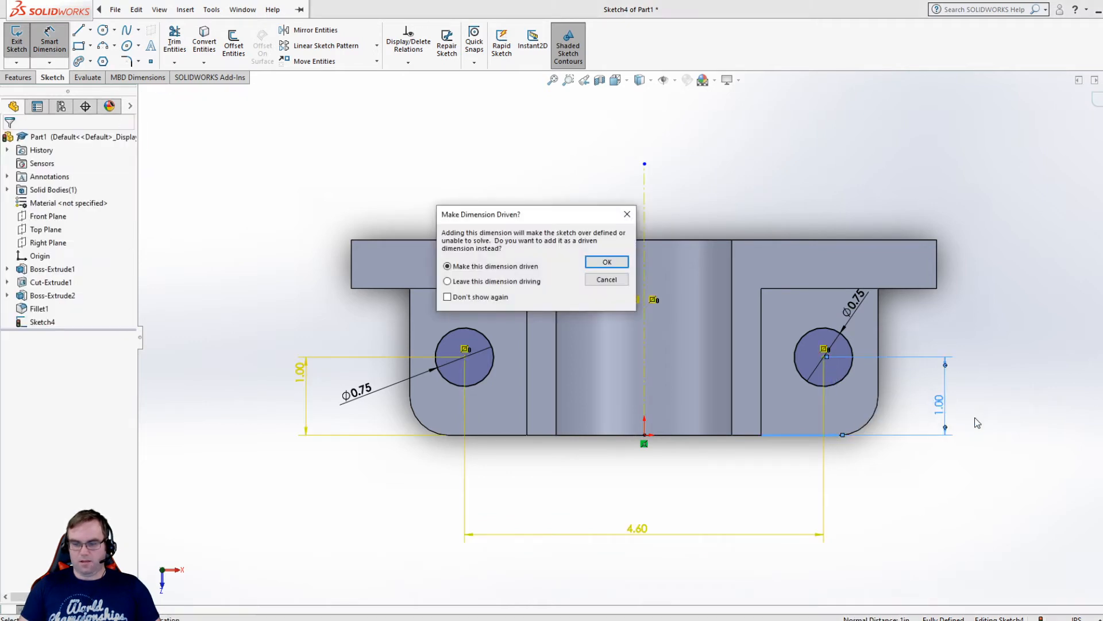
click(606, 280)
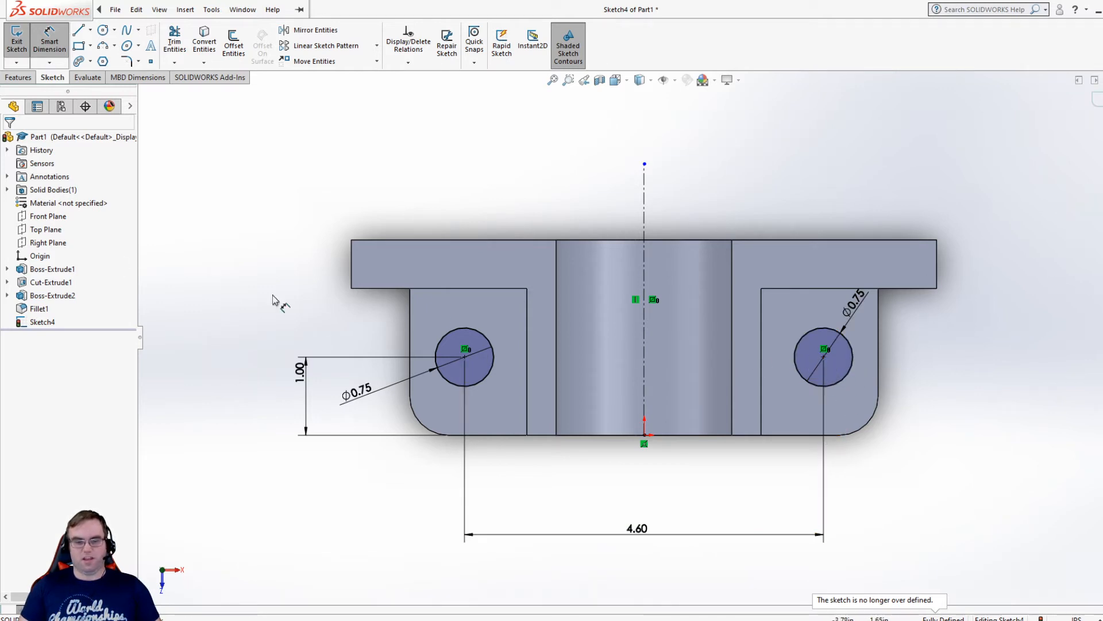
Cut the two 0.75 in circles through all of the foot pads with an Extruded Cut
click(26, 79)
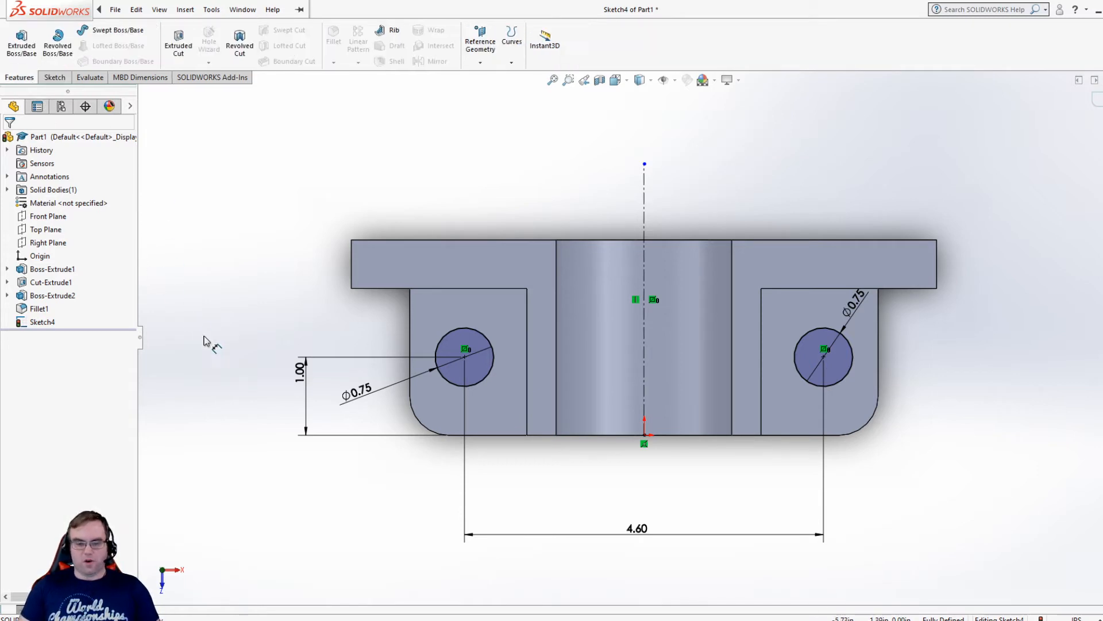
click(178, 43)
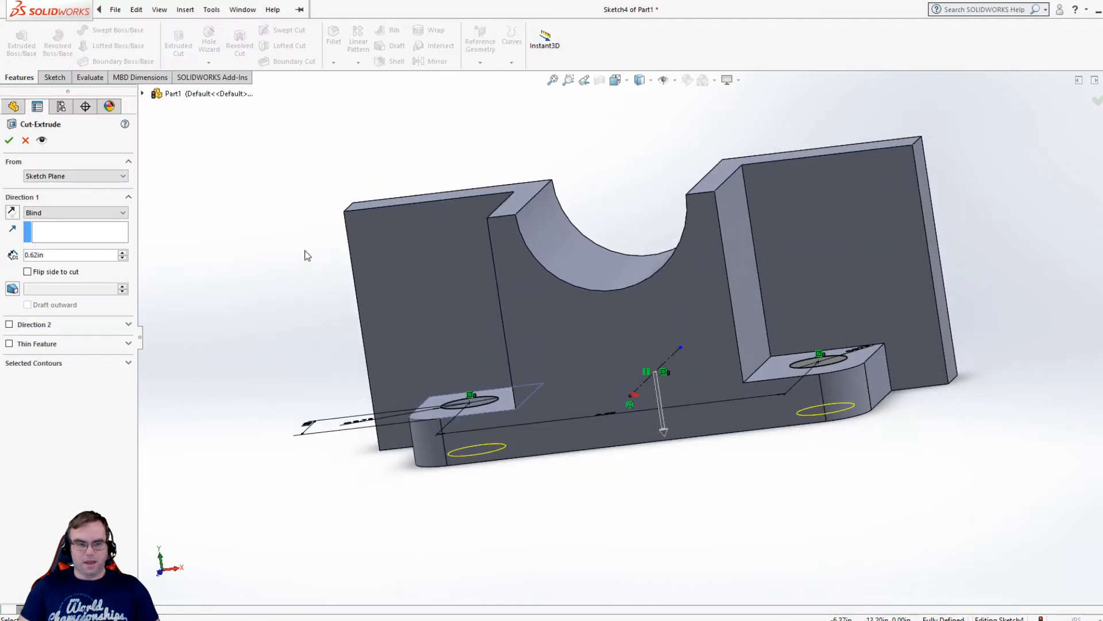
click(92, 213)
click(52, 232)
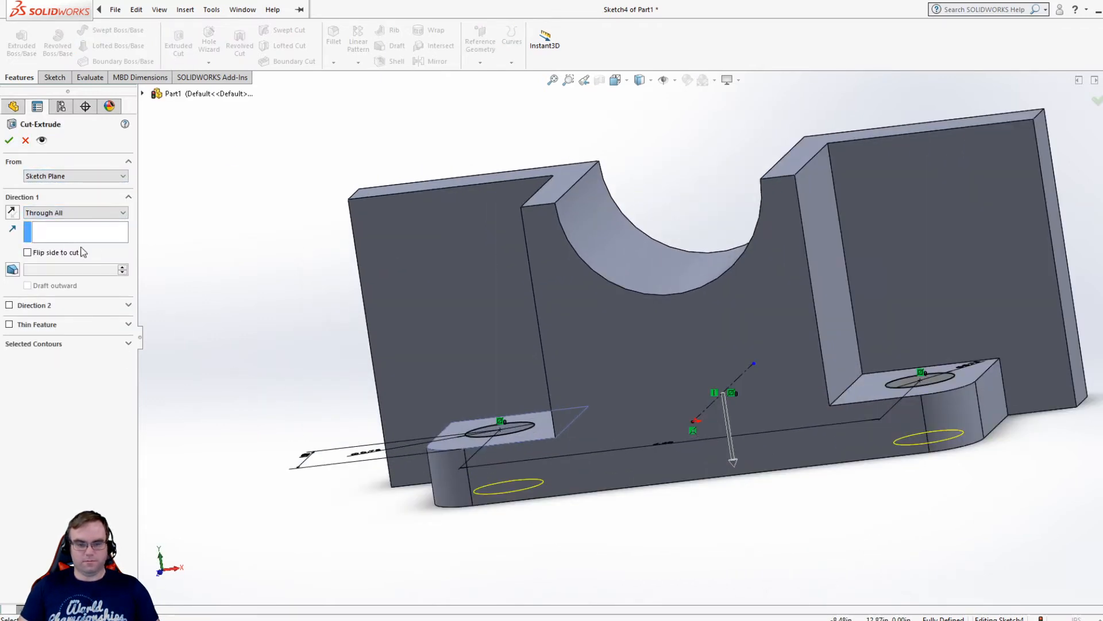
click(8, 142)
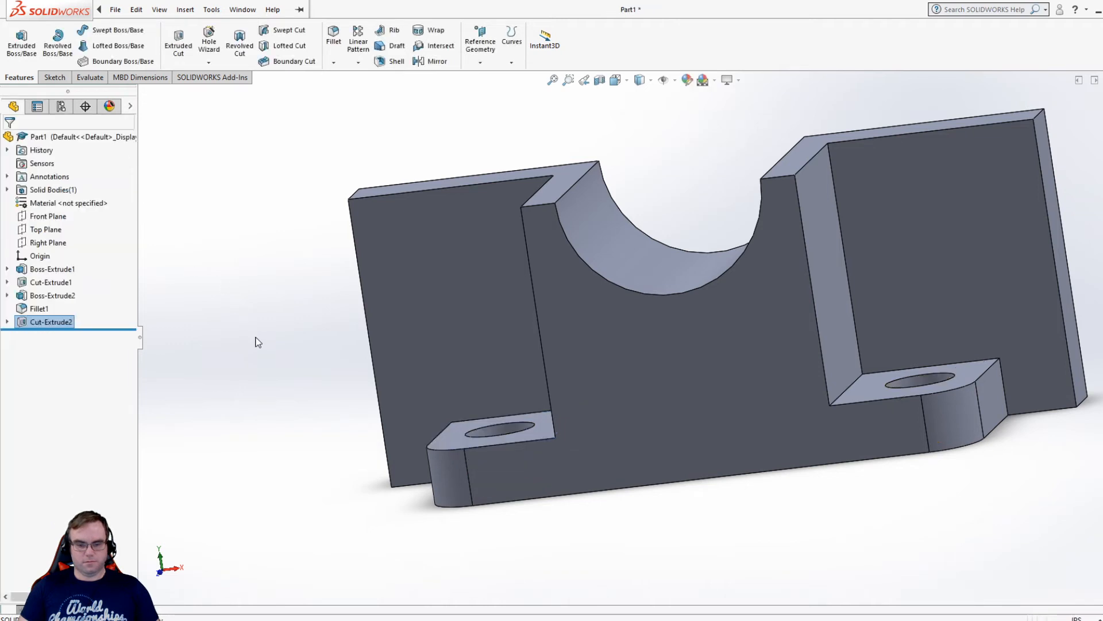
Start a sketch on the left wing's front face and draw a vertical centerline about 4.7 in long through the origin
middle_drag(254, 340, 271, 325)
click(55, 77)
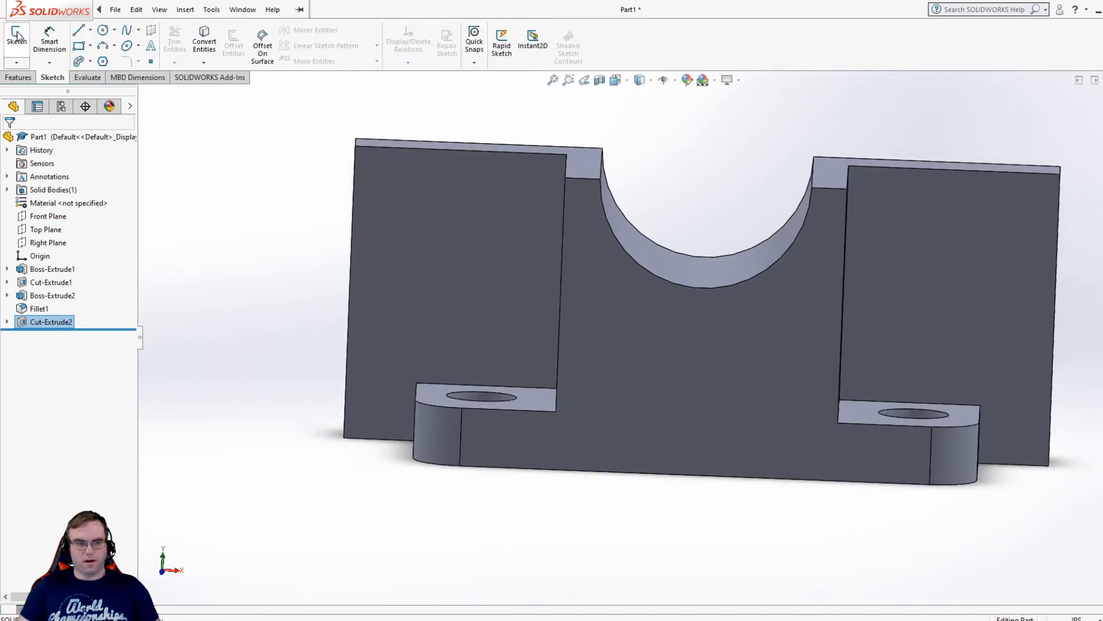
click(17, 40)
click(432, 225)
key(space)
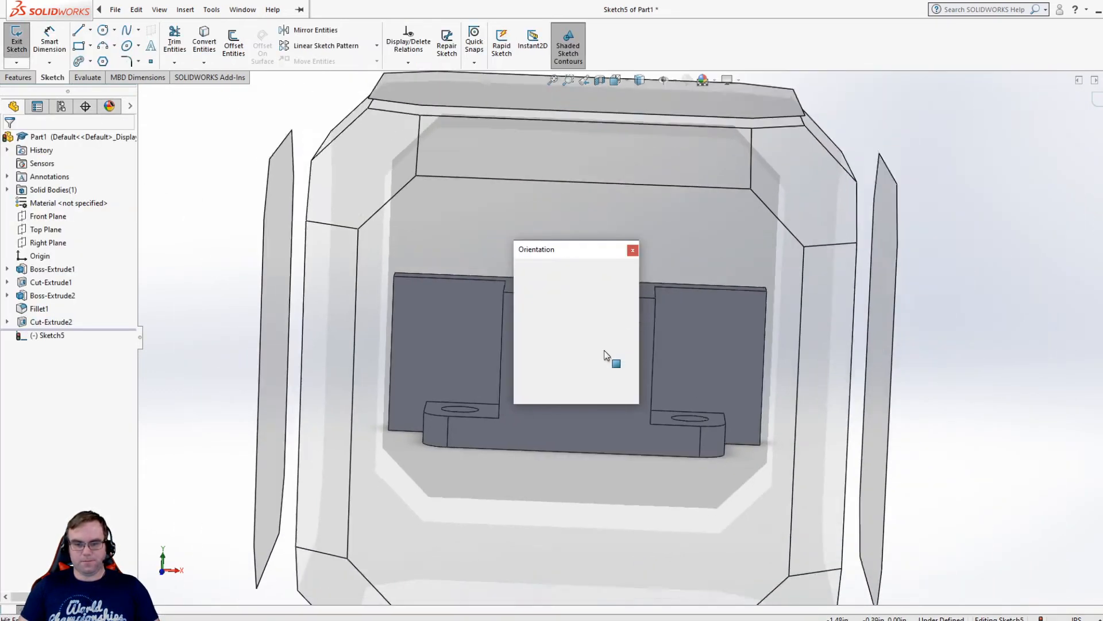
click(626, 322)
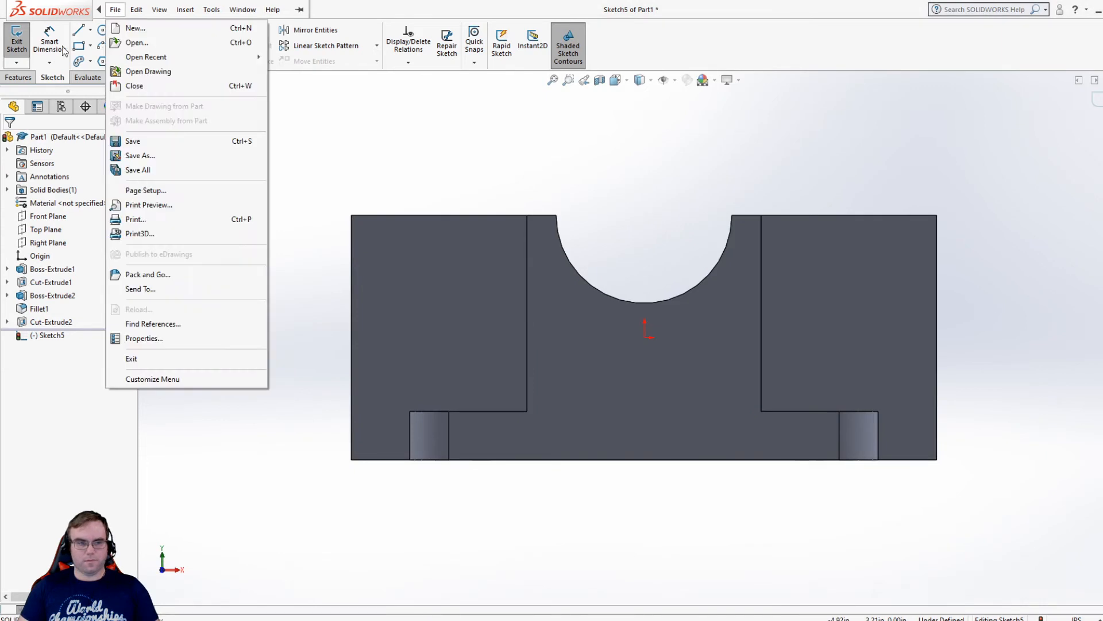
click(91, 30)
click(104, 58)
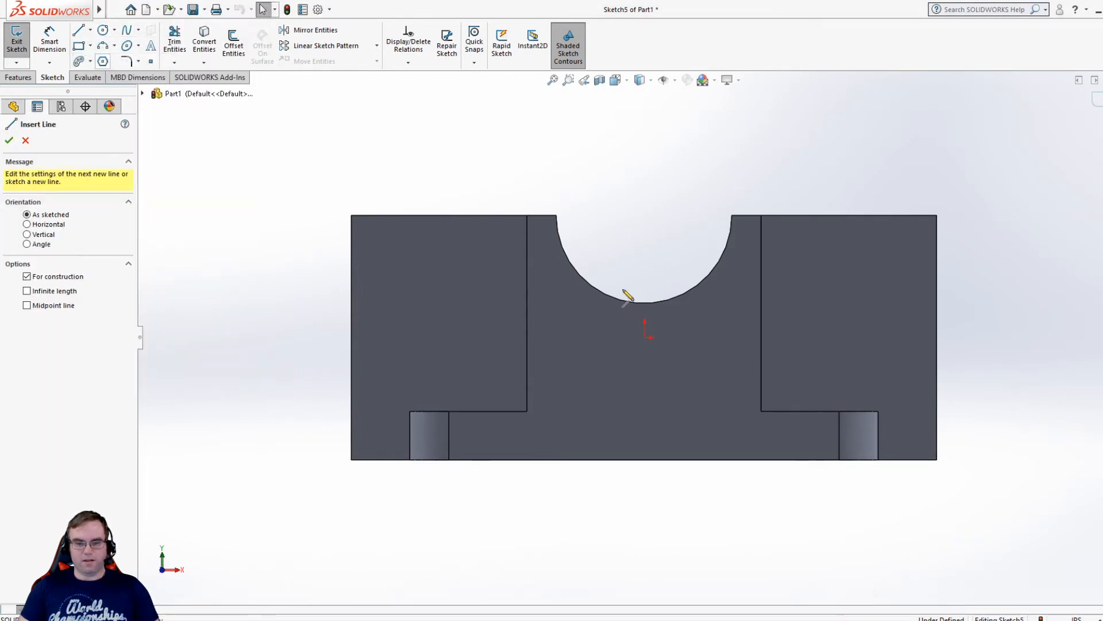
click(643, 185)
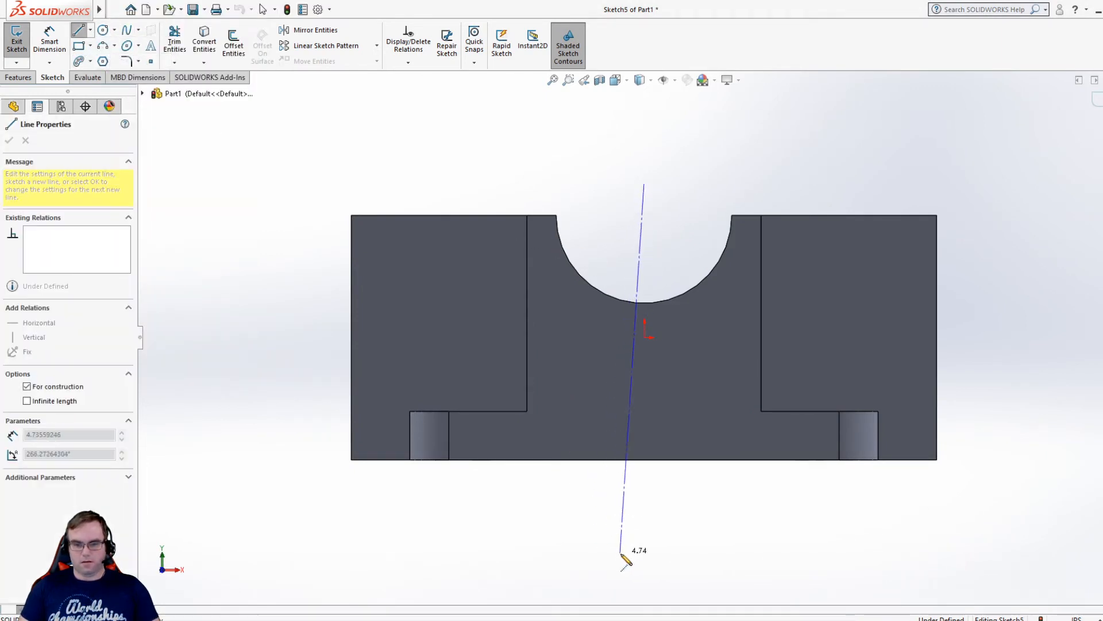
click(644, 552)
key(Escape)
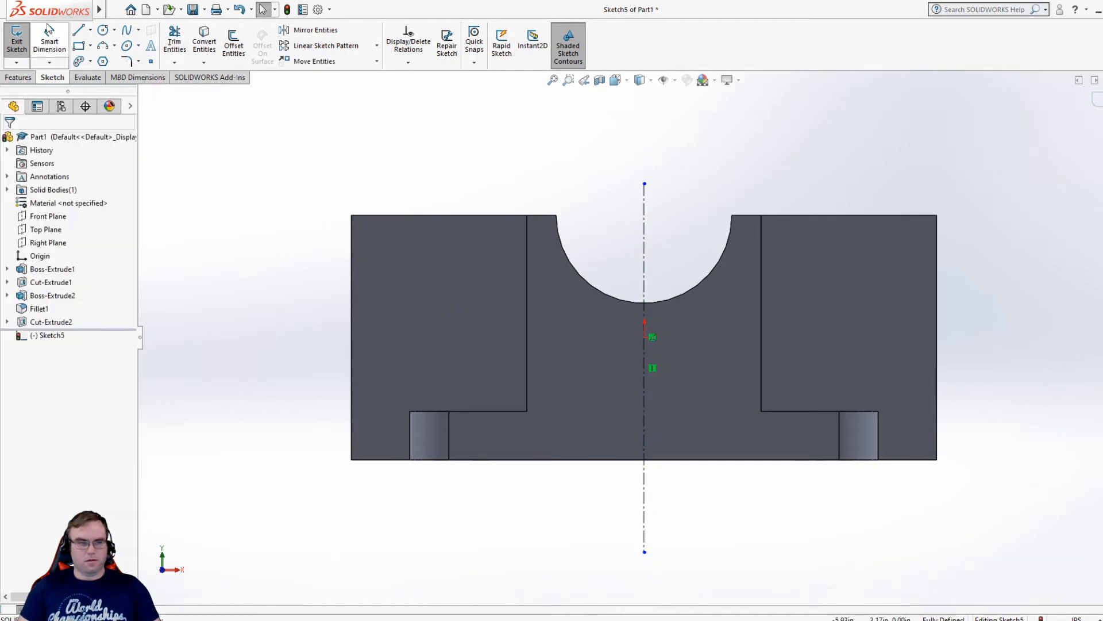
Draw one circle on each wing, about 0.83 in in diameter on the left and 0.87 in on the right
click(102, 30)
click(428, 313)
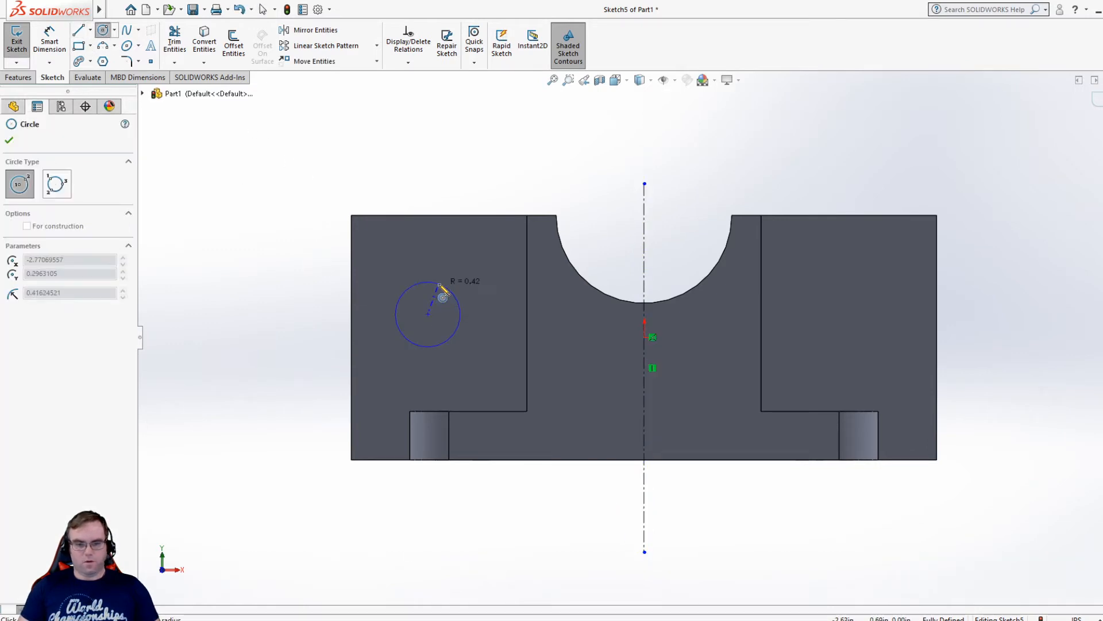
click(446, 291)
click(848, 313)
click(865, 286)
key(Escape)
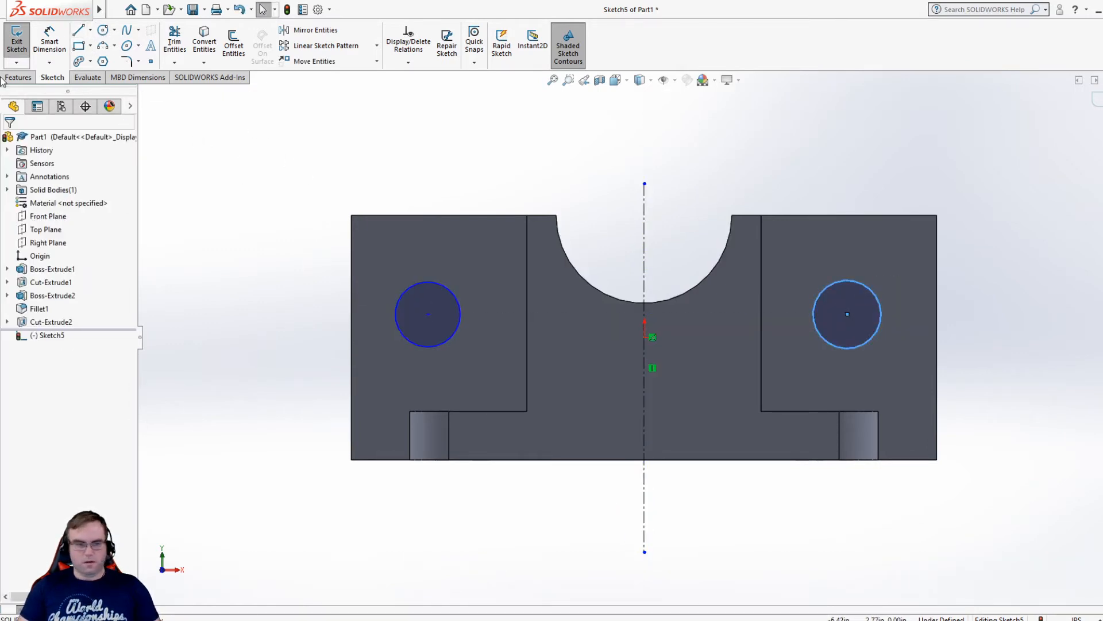
Dimension the left circle's centre 2 in above the bracket's bottom edge
click(51, 40)
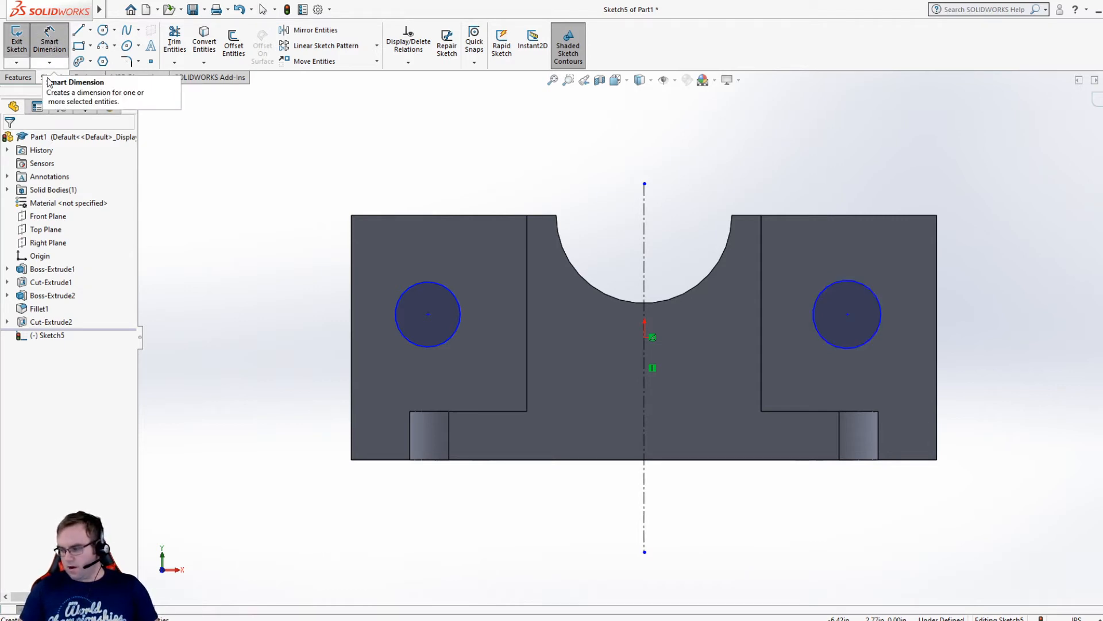
click(428, 314)
click(391, 459)
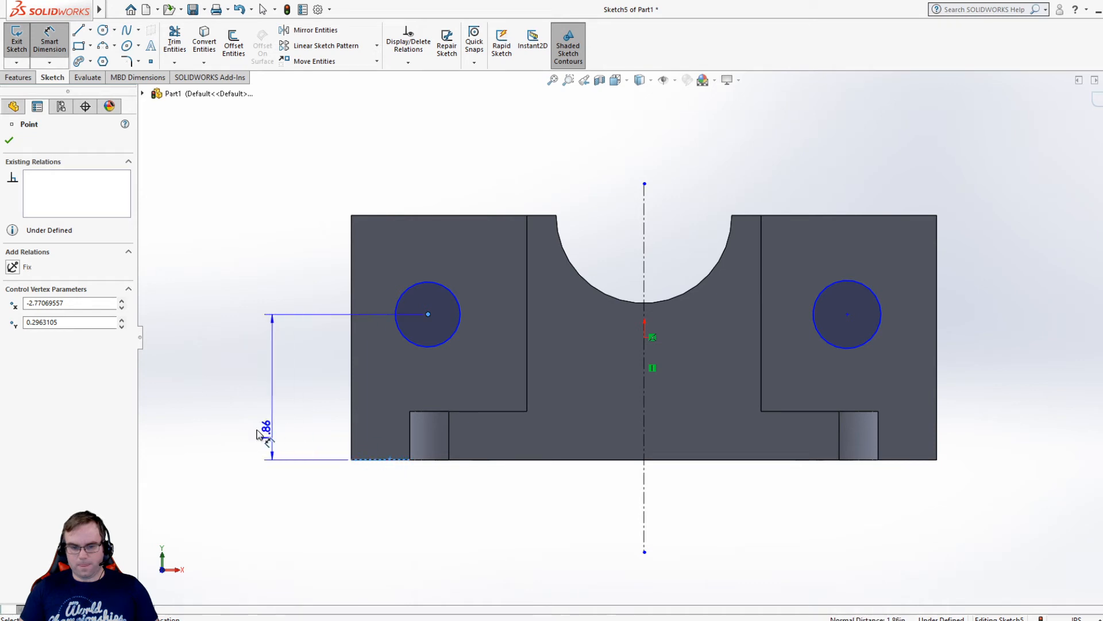
click(254, 428)
text(2)
key(Return)
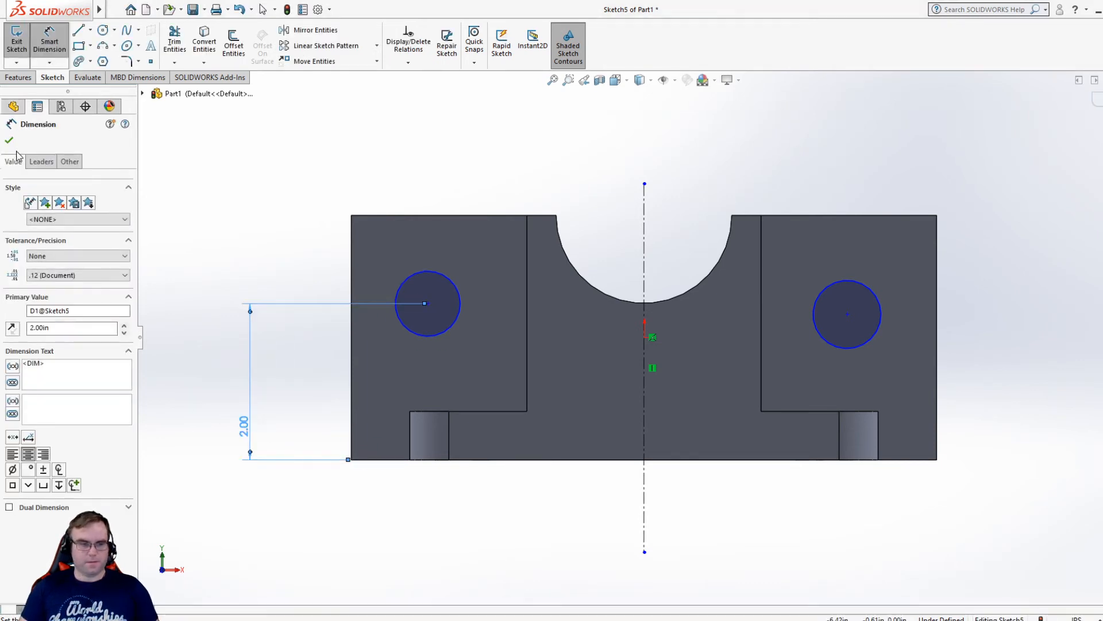
key(Escape)
Dimension the horizontal distance between the two wing circles' centres as 5 in
click(49, 40)
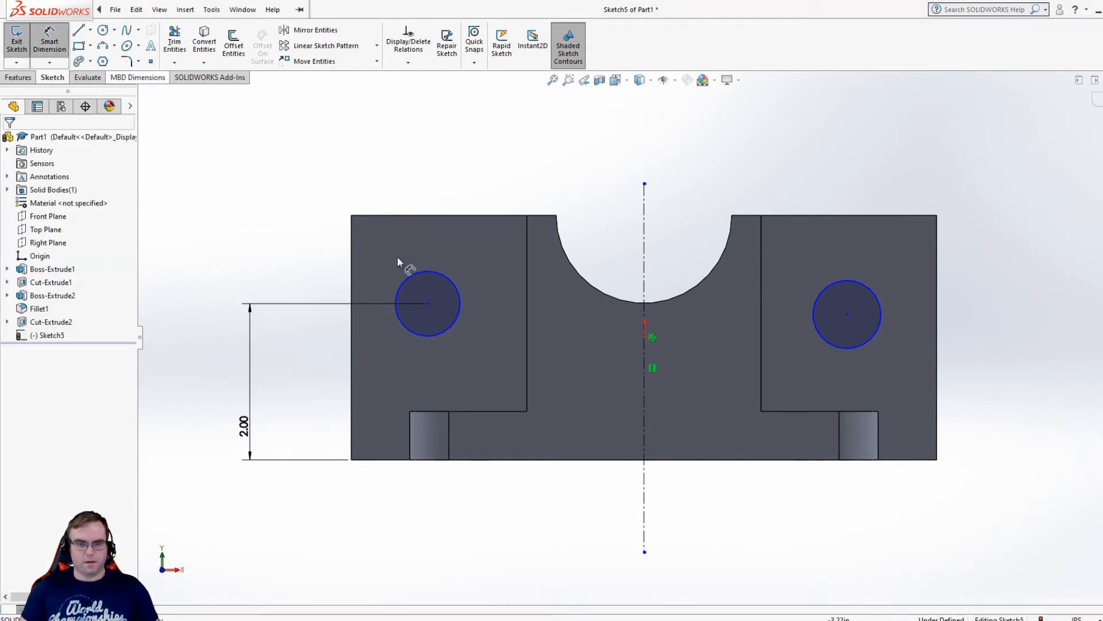
click(429, 303)
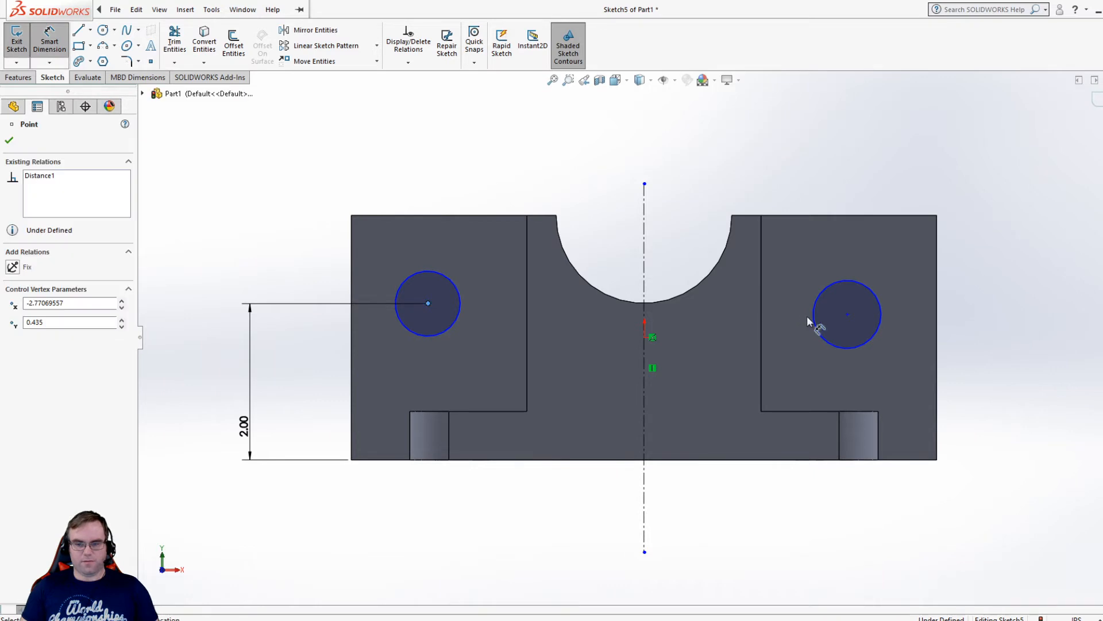
click(847, 314)
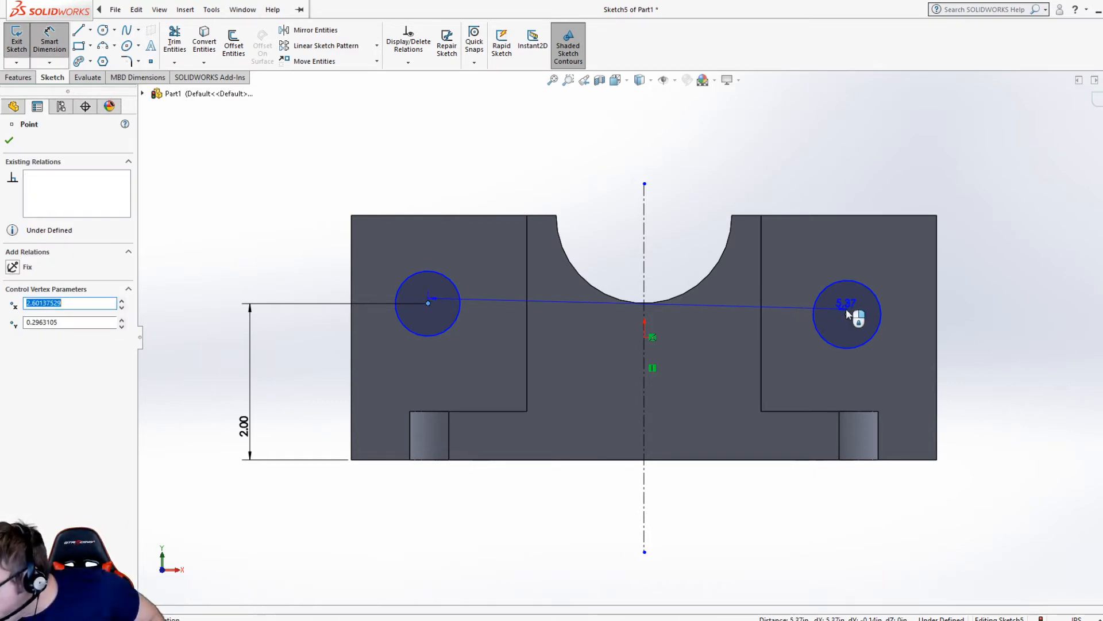
click(616, 161)
text(5)
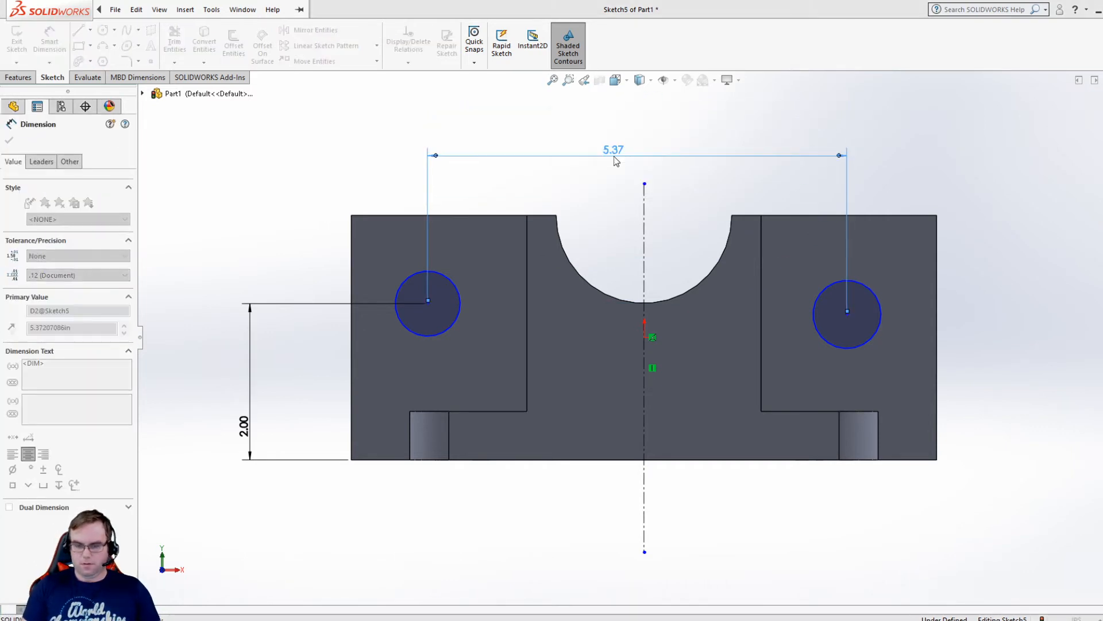
key(Return)
Dimension the diameters of the left and right wing circles as 0.75 in each
click(431, 339)
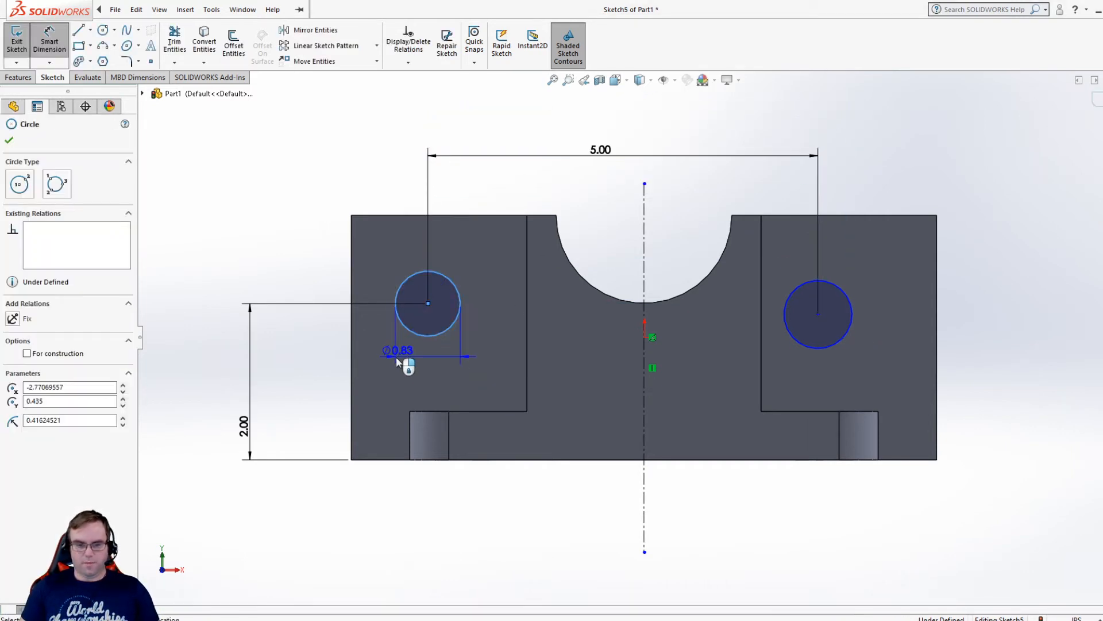
click(395, 360)
text(.75)
key(Return)
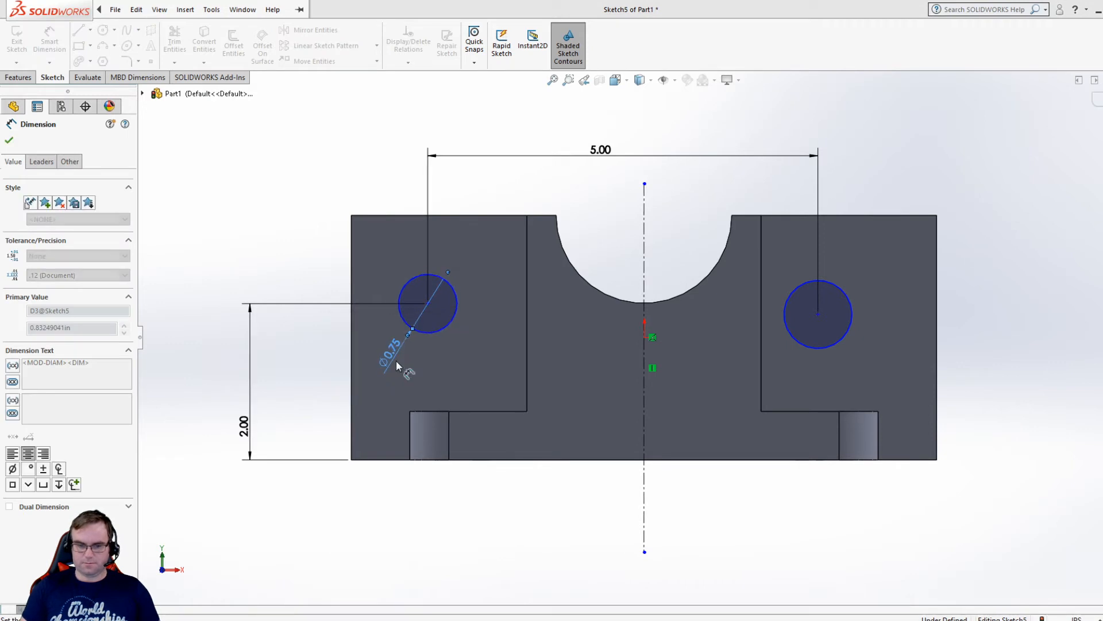
click(811, 350)
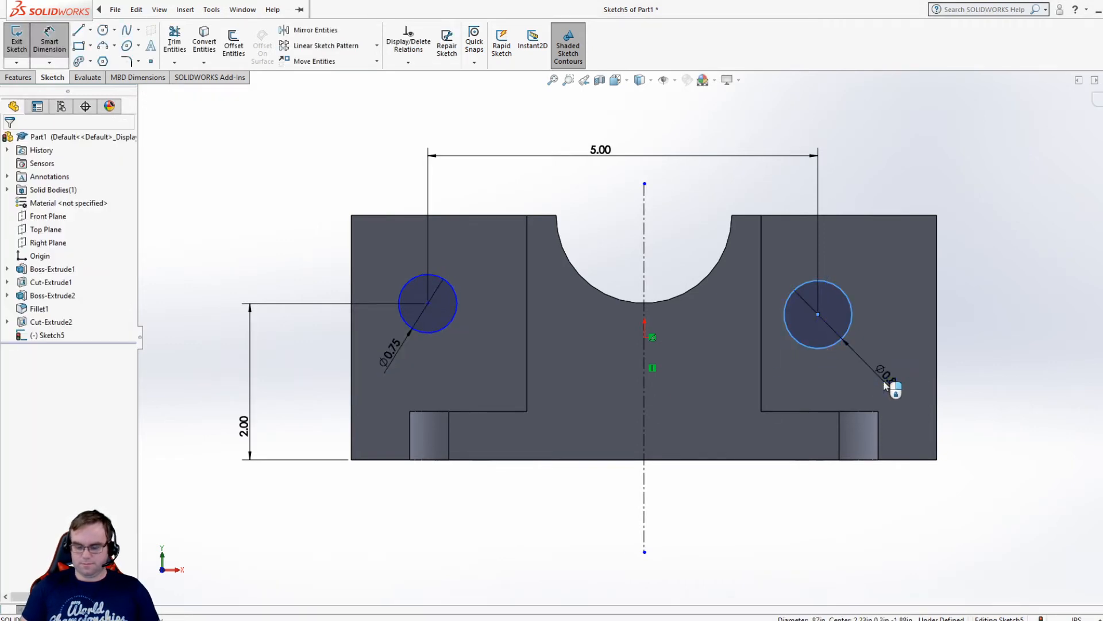
click(883, 380)
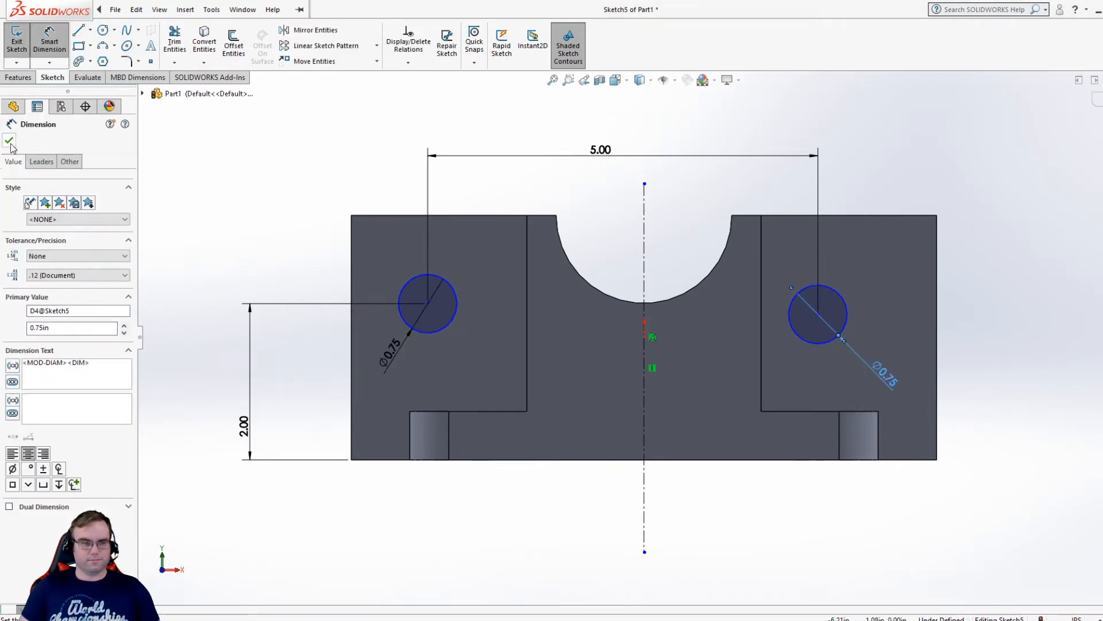
click(9, 140)
Make the two wing circles' centres symmetric about the vertical centerline
click(428, 303)
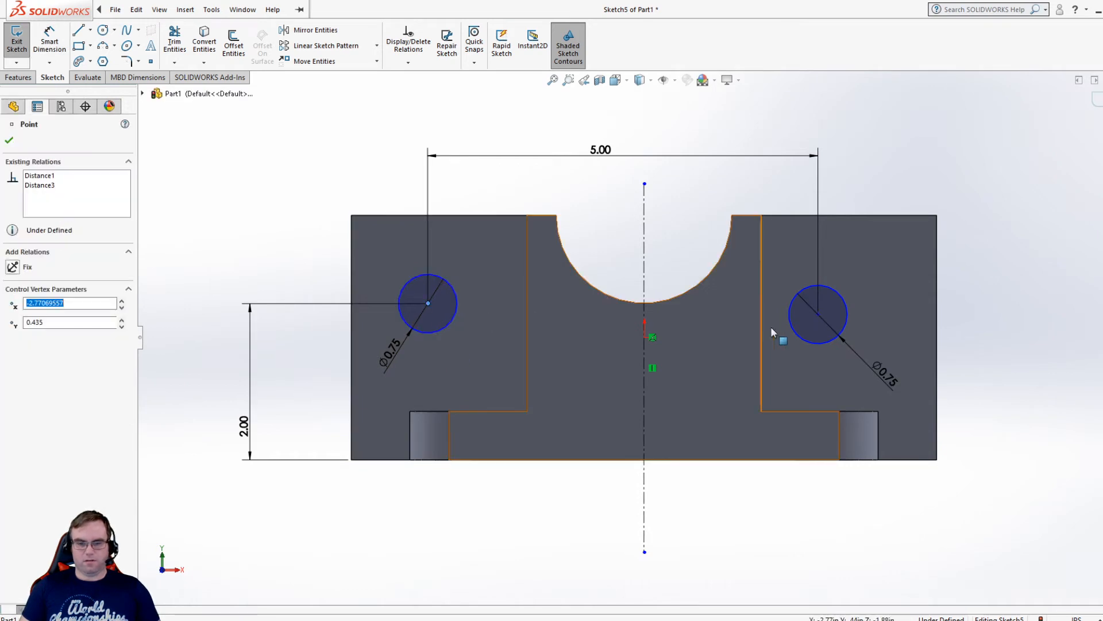
ctrl+click(817, 314)
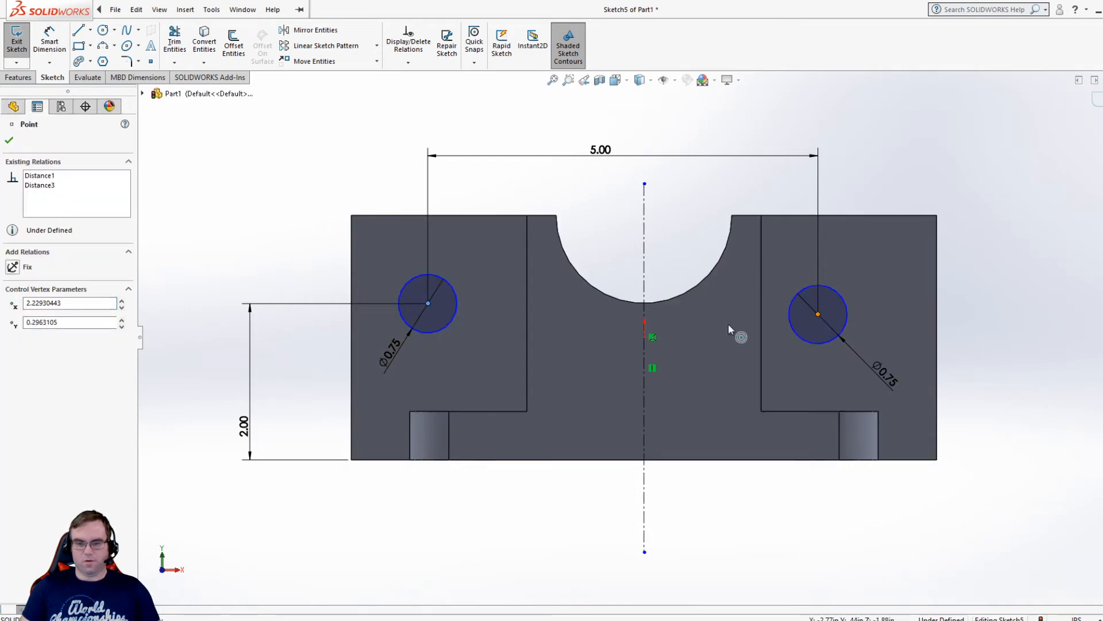
ctrl+click(645, 280)
click(32, 335)
click(287, 562)
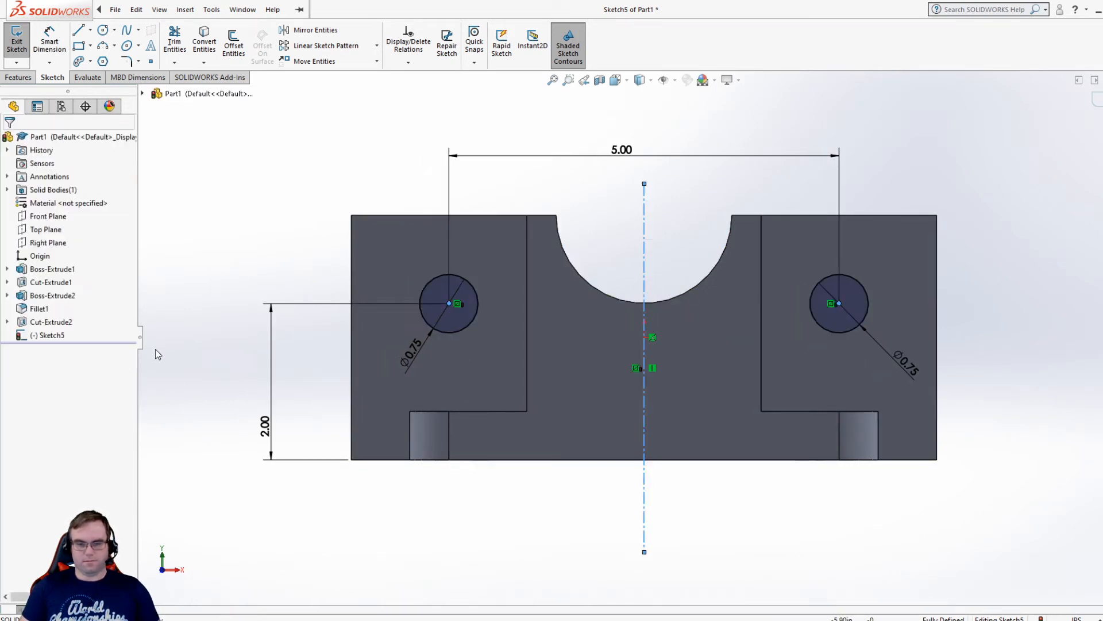
Cut the two wing circles Through All the bracket as an Extruded Cut and show the part in trimetric view
click(17, 78)
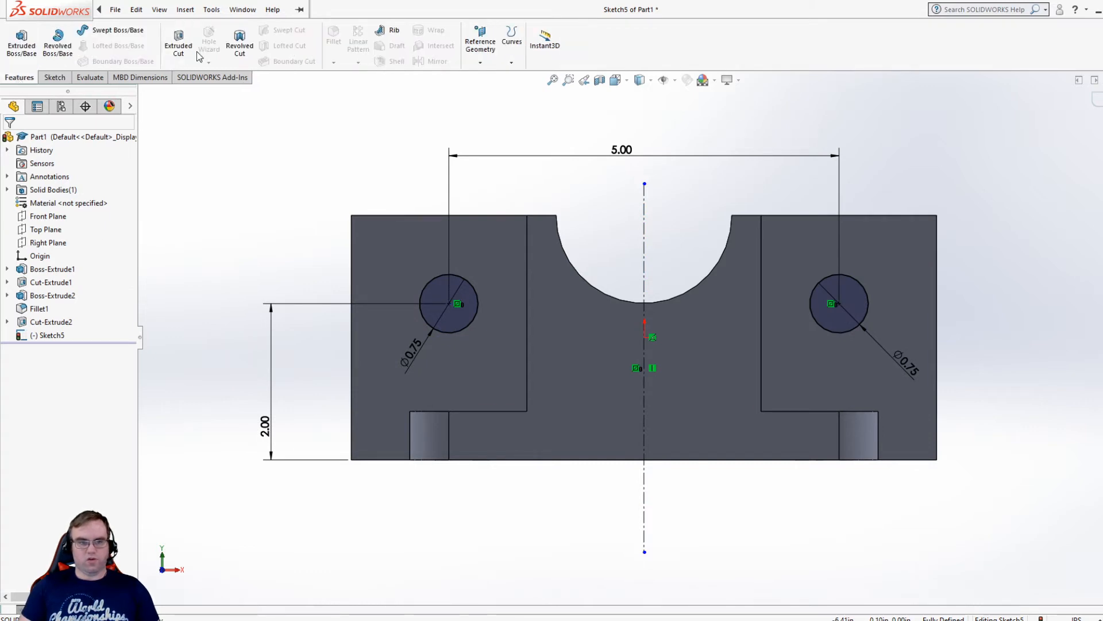
click(178, 41)
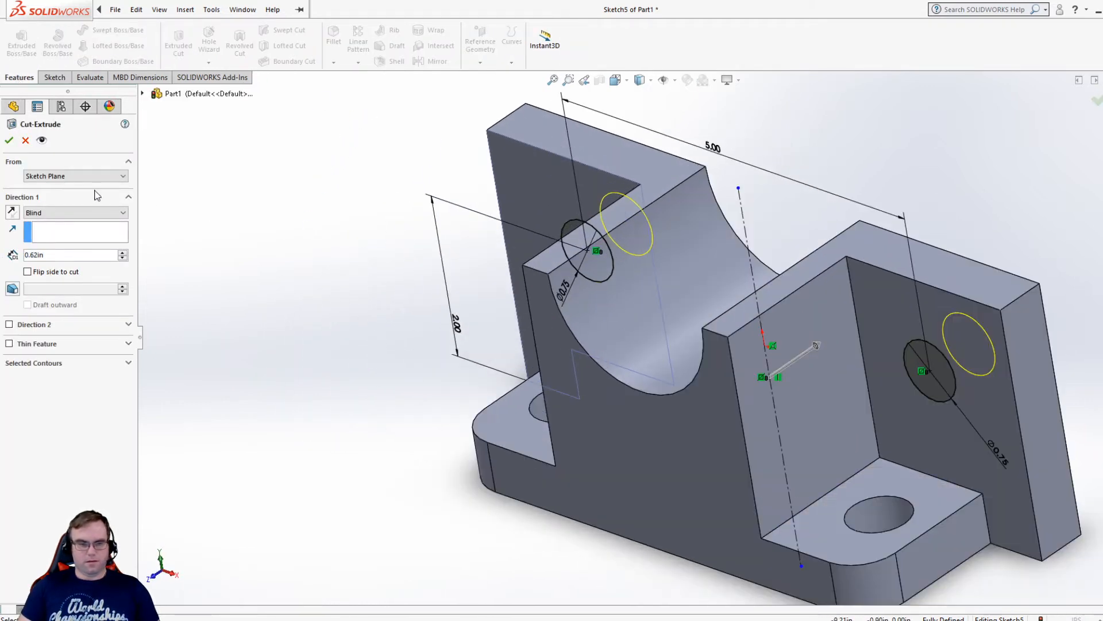
click(55, 213)
click(45, 231)
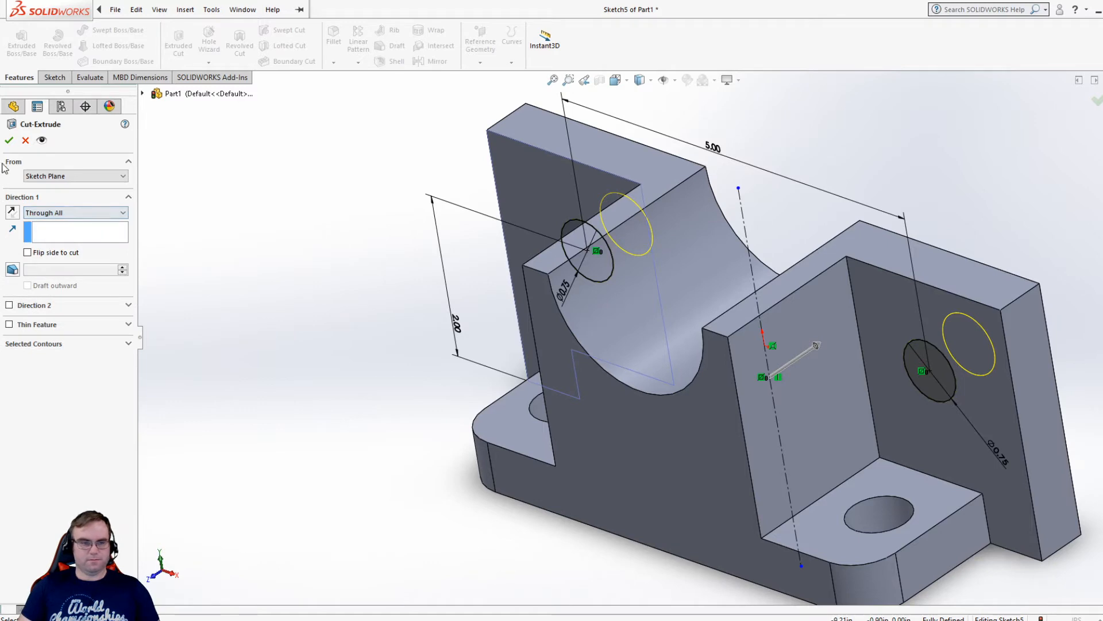
click(8, 140)
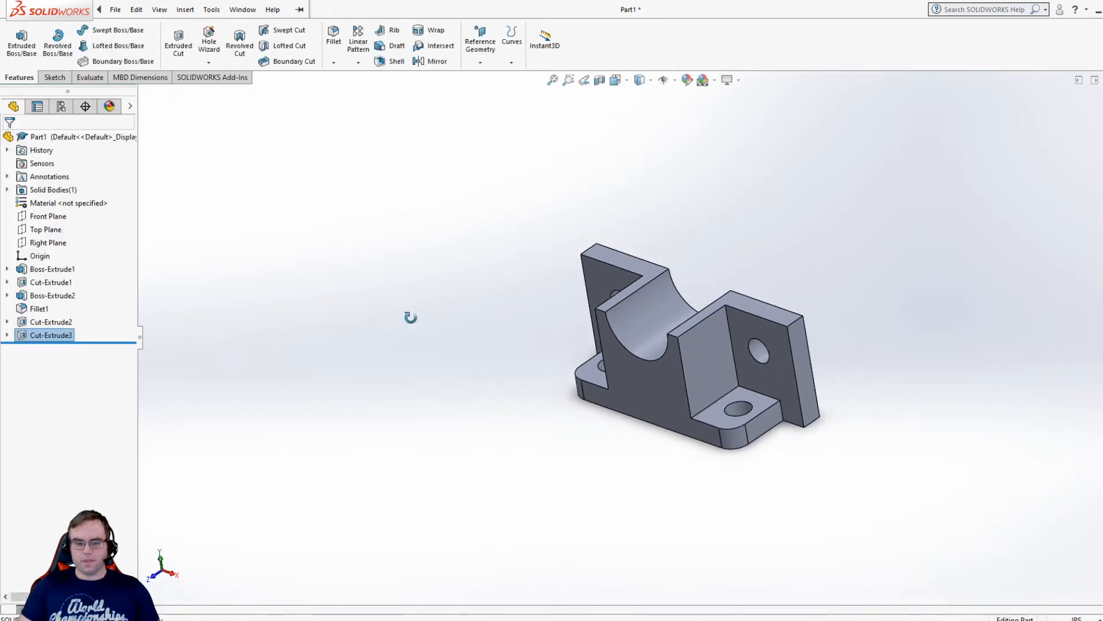
middle_drag(410, 317, 520, 370)
key(space)
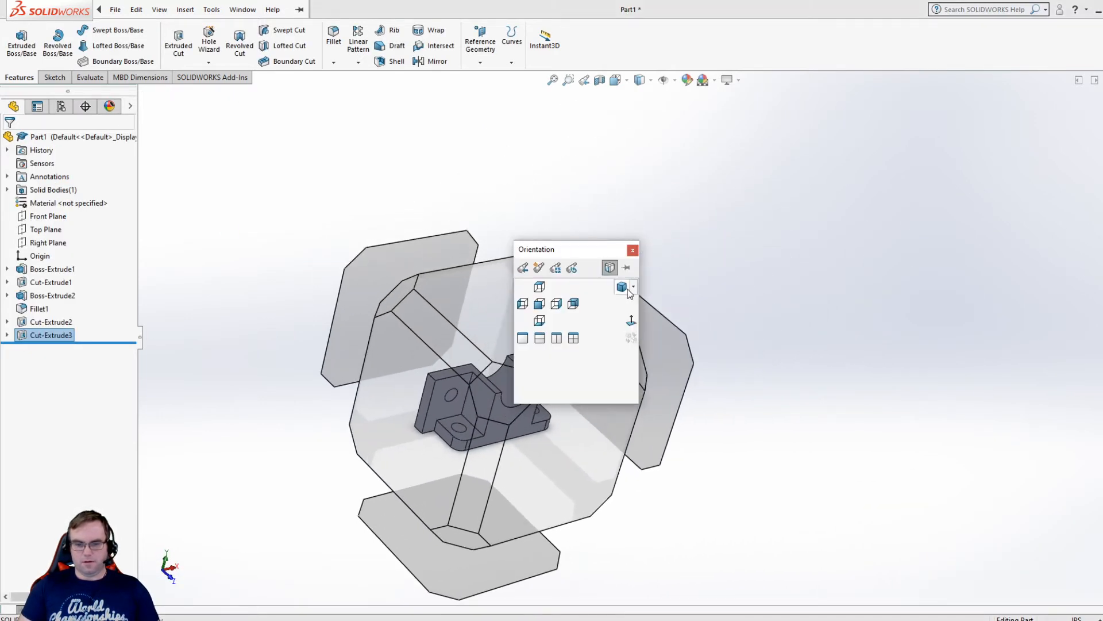
click(628, 290)
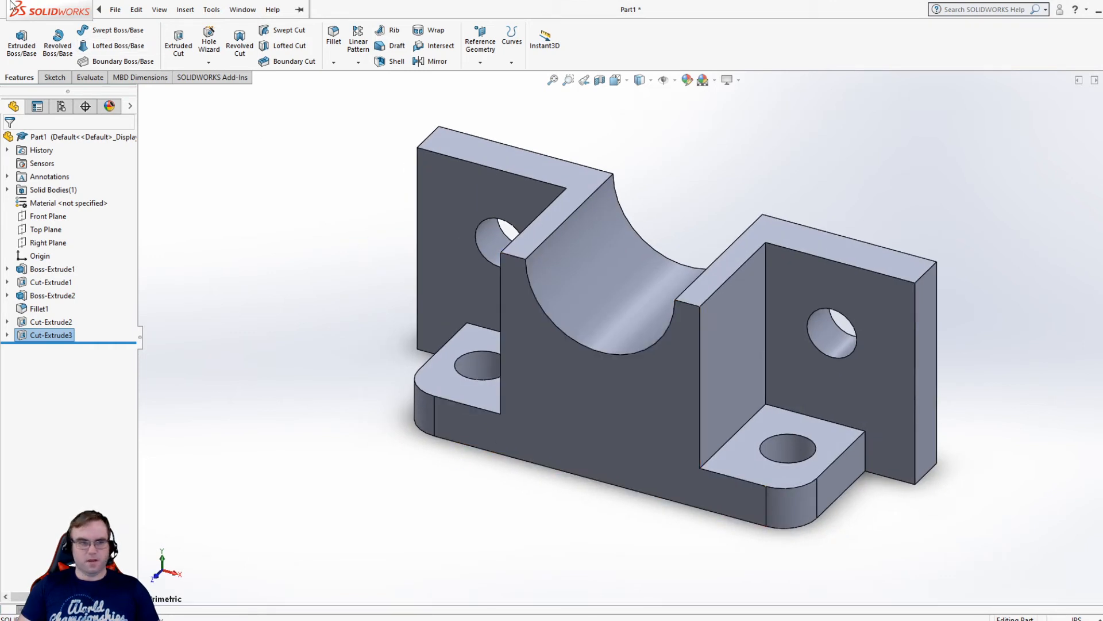
Start saving the part under a new name and create a Desktop folder named Lecture 3 Examples
click(113, 9)
click(148, 154)
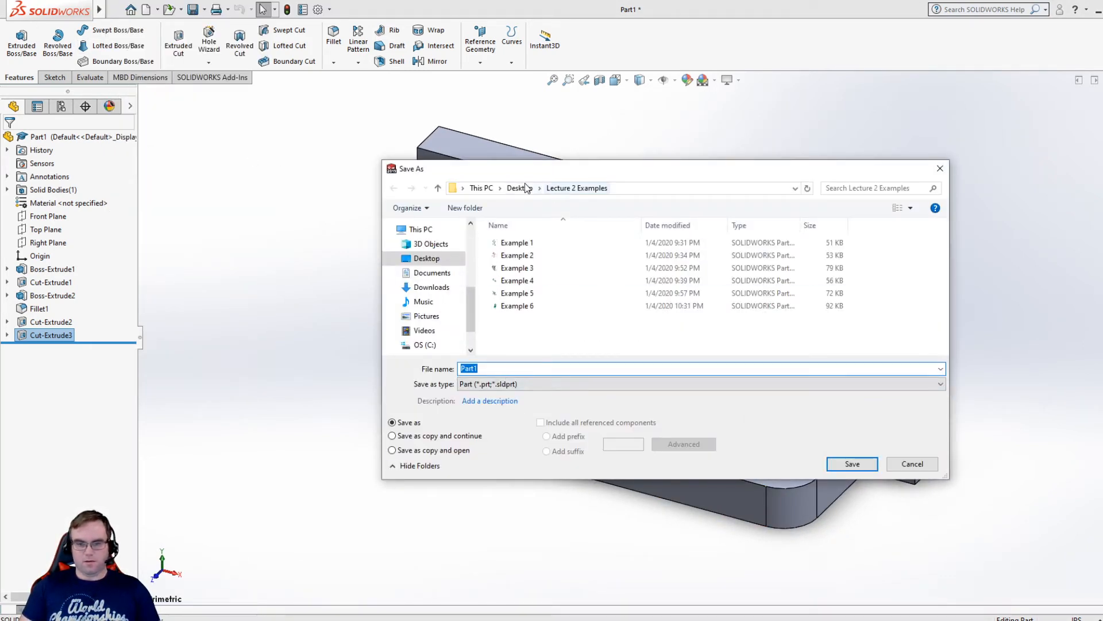
click(524, 188)
right_click(517, 299)
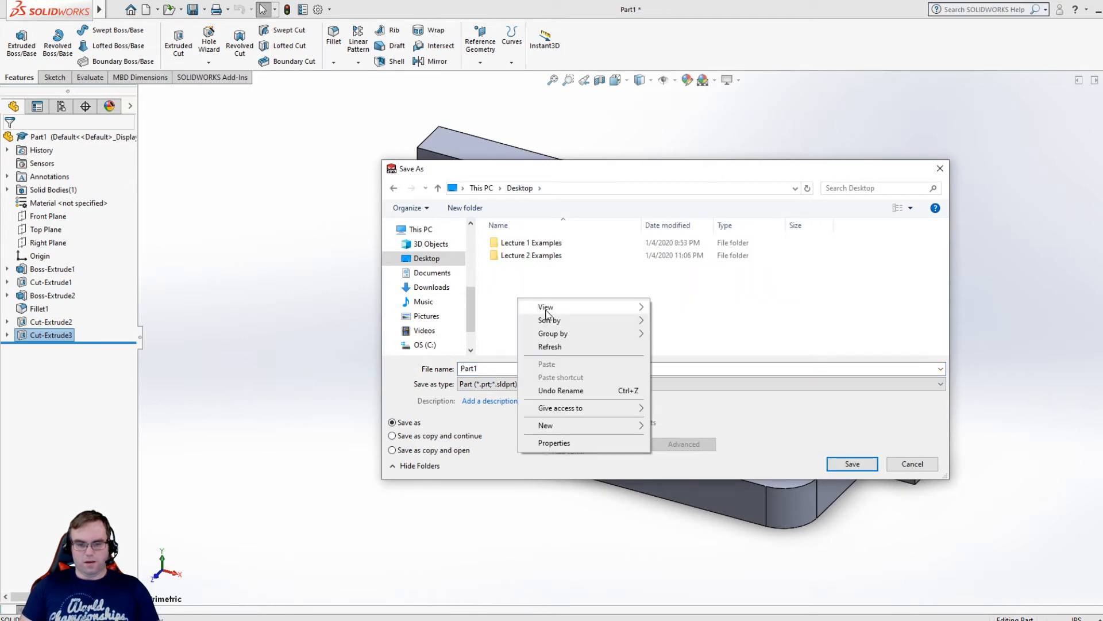
mouse_move(560, 427)
click(670, 426)
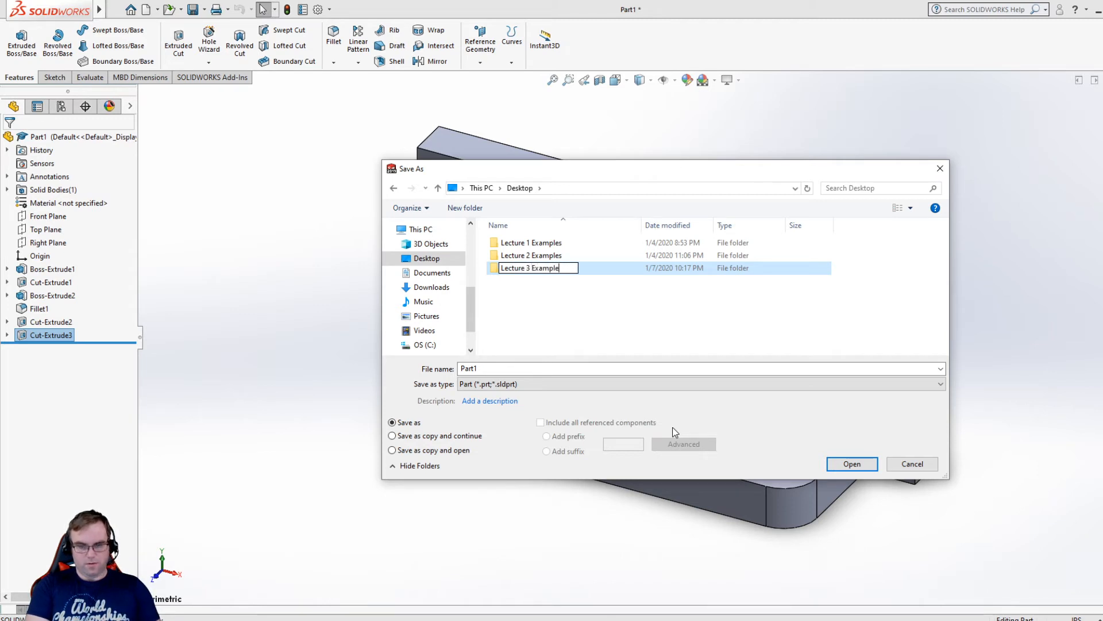
key(Return)
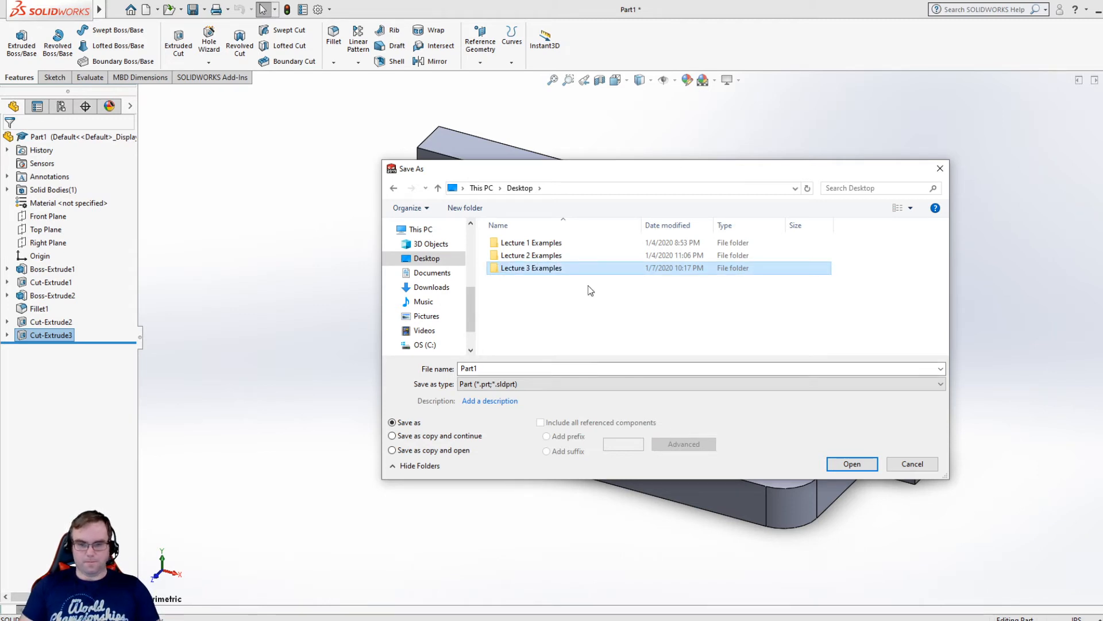
Save the part as Example 1 in the Lecture 3 Examples folder
double_click(582, 269)
click(534, 371)
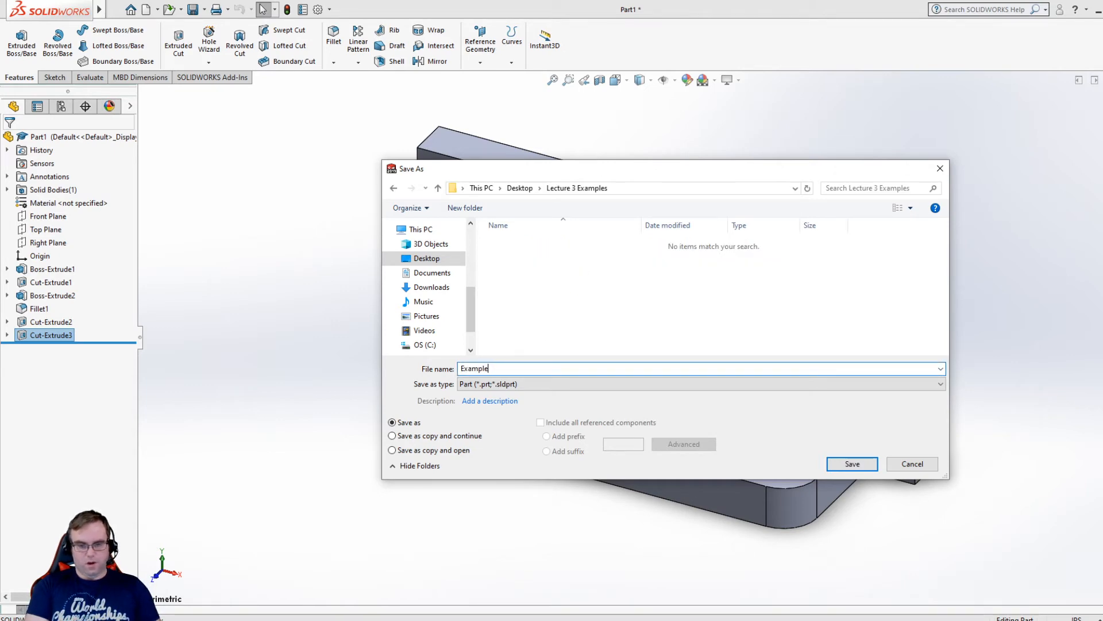
key(Return)
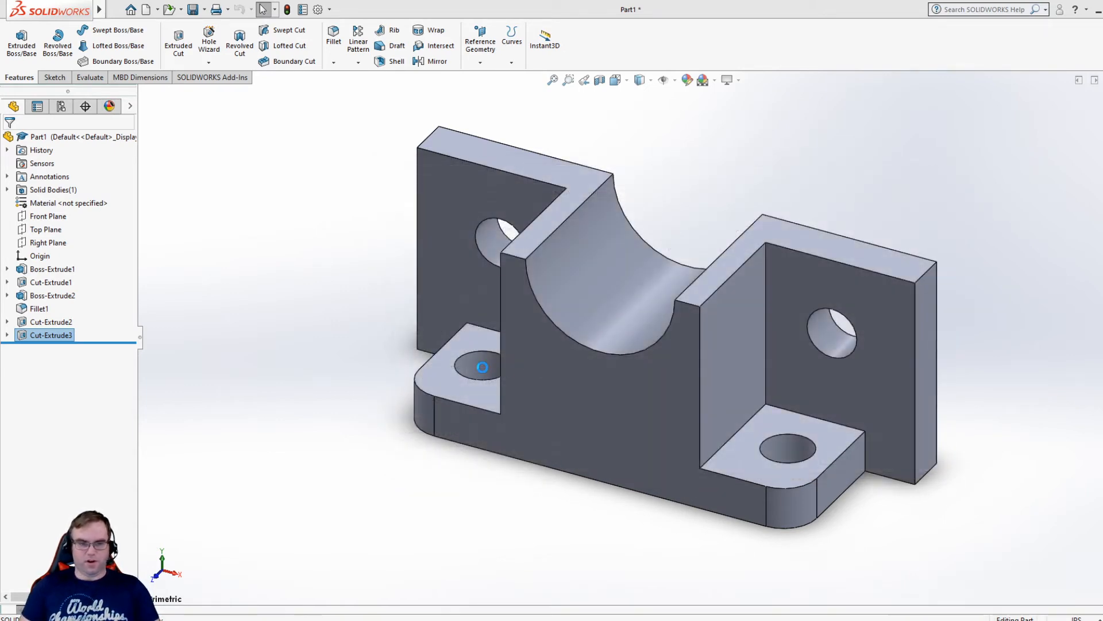
Switch to Adobe Acrobat Reader and examine the Lesson 3 Part 2 drawing's dimensions in Lecture 3 Examples.pdf
drag(1066, 330, 495, 1)
scroll(508, 377, down, 1)
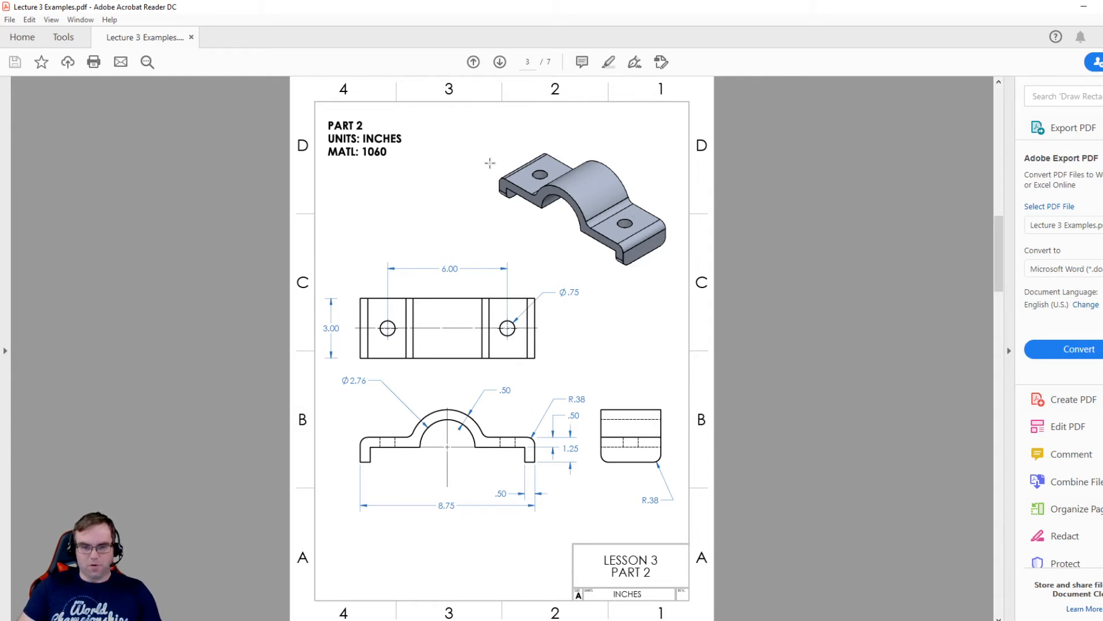
drag(698, 5, 1102, 7)
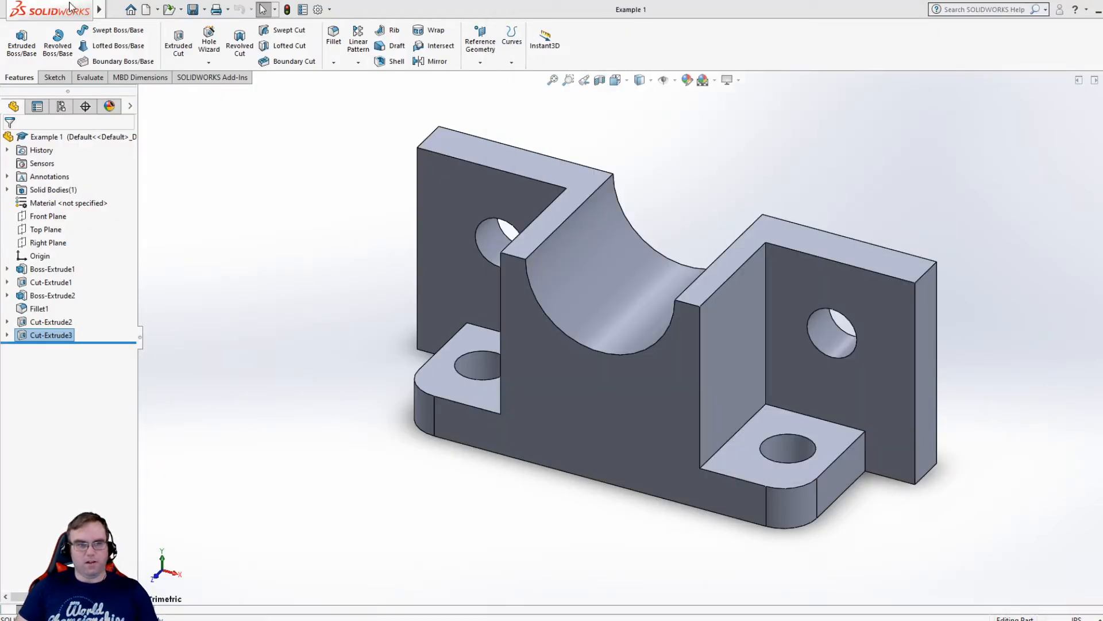
Create a new part document in SOLIDWORKS and open a sketch on the Front Plane
mouse_move(71, 8)
click(117, 9)
click(163, 27)
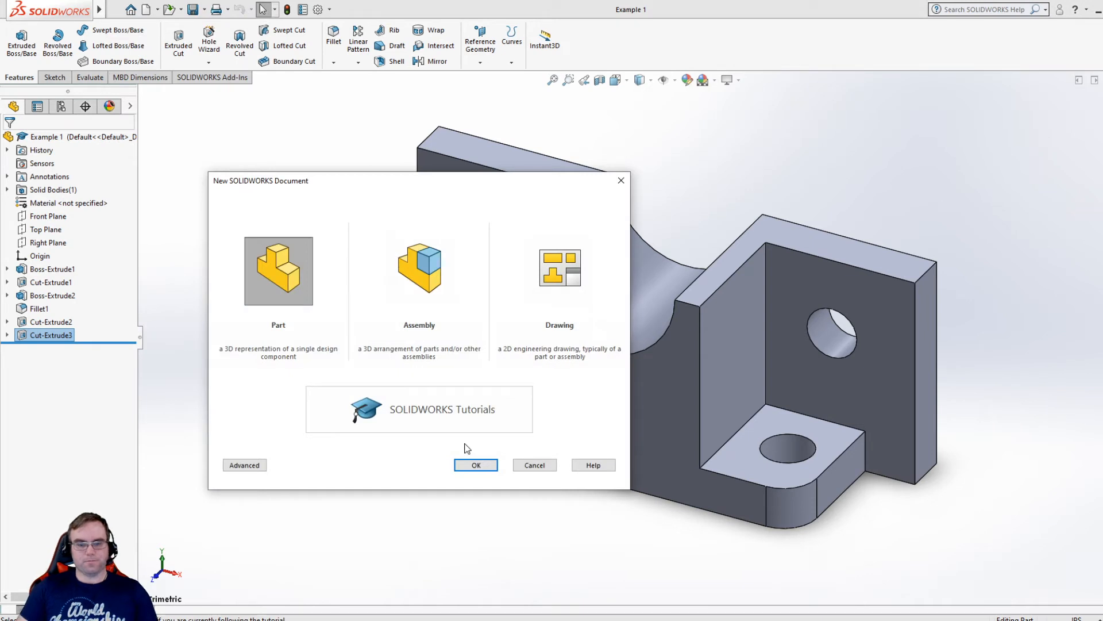
click(474, 465)
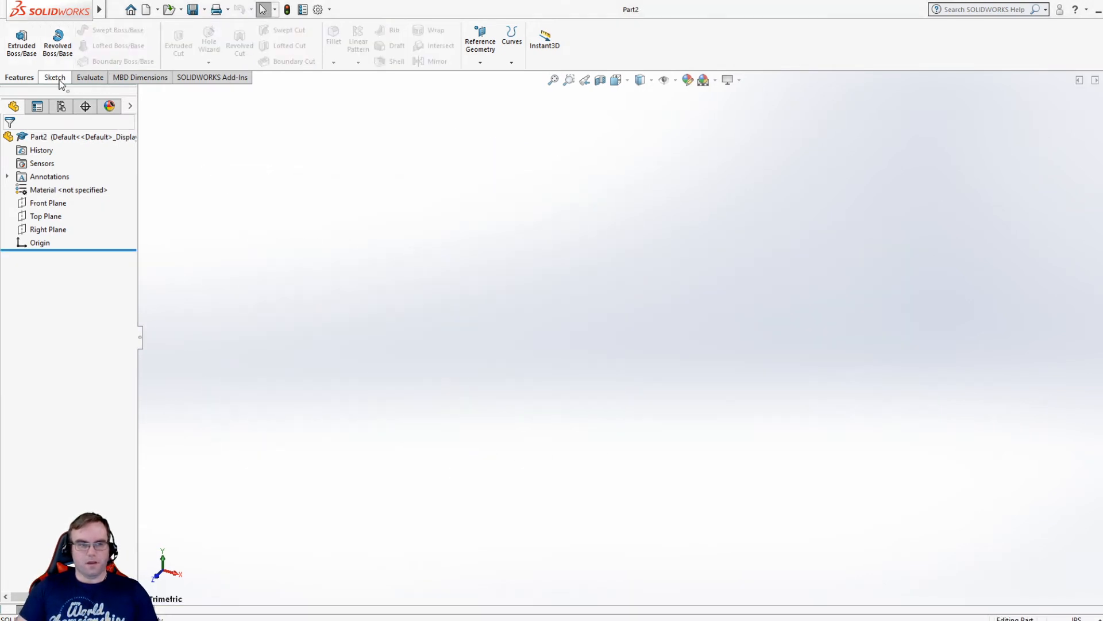
click(55, 77)
click(24, 39)
click(540, 208)
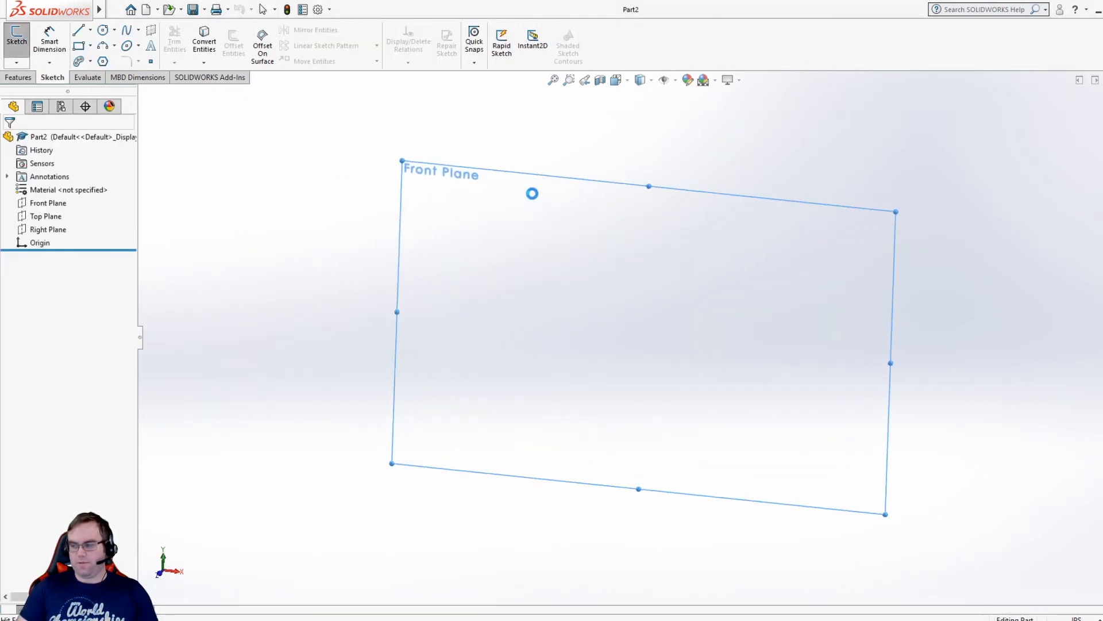
Sketch a circle about 4.1 in in diameter centred on the origin
click(103, 30)
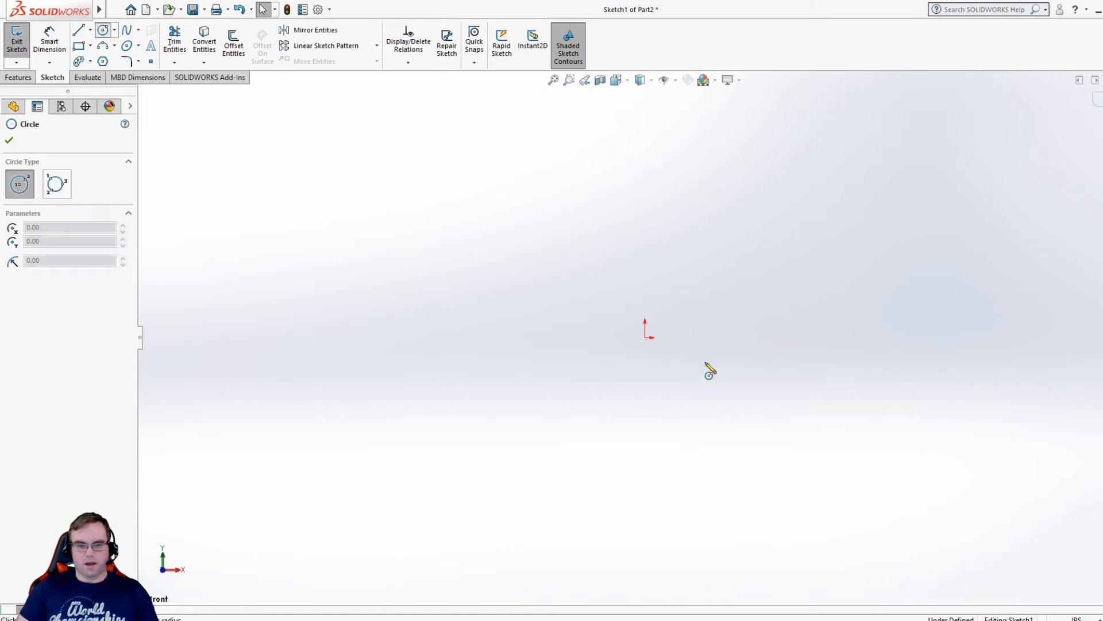
click(645, 338)
click(751, 209)
key(Escape)
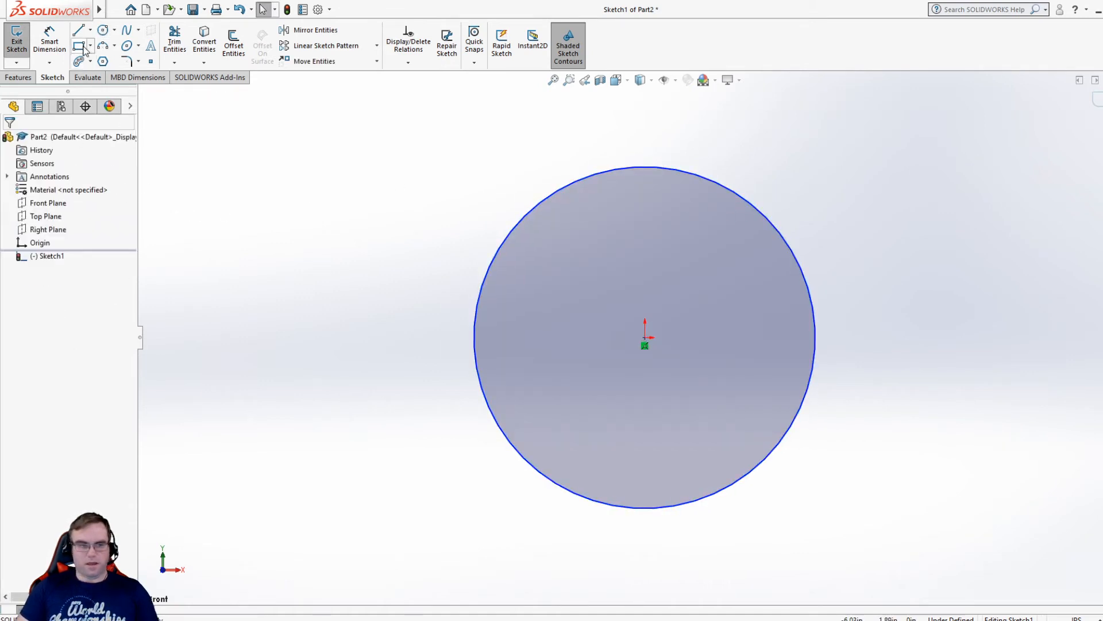
Dimension the circle's diameter as 2.76 in
click(54, 51)
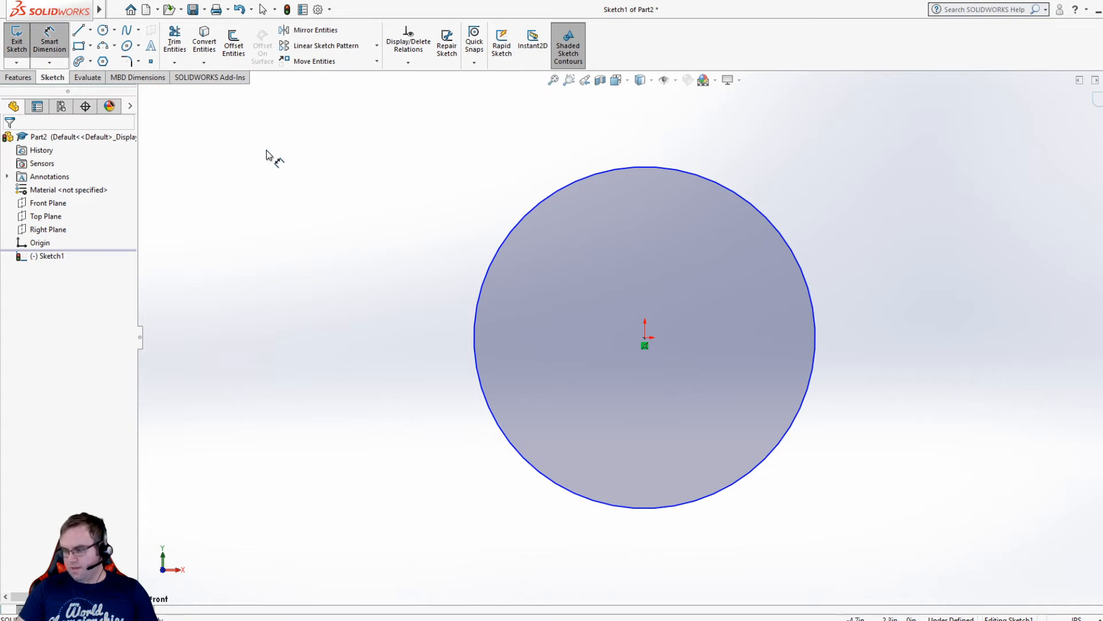
click(504, 241)
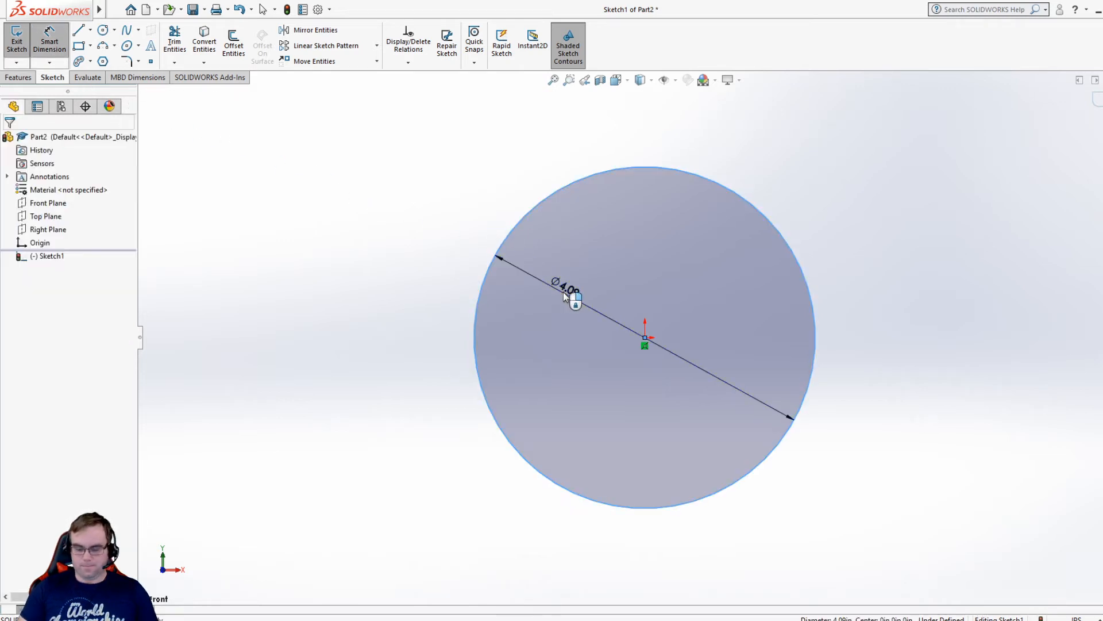
click(563, 292)
text(2.76)
key(Return)
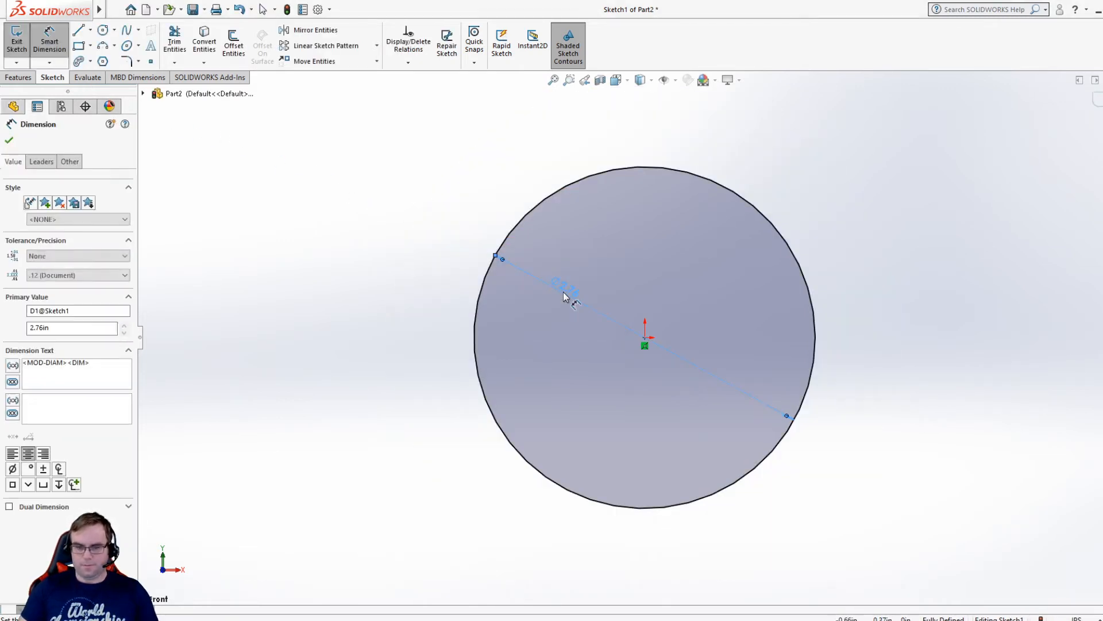
click(9, 141)
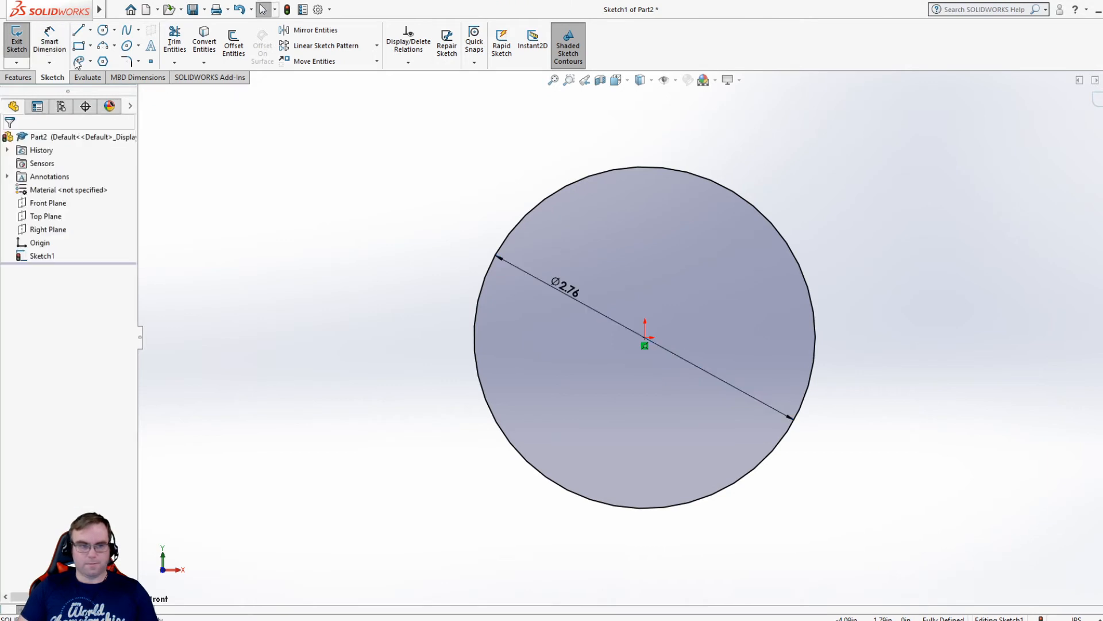
Sketch a horizontal line about 4.95 in long leftward from the origin, ending in a vertical line about 0.6 in downward
click(80, 31)
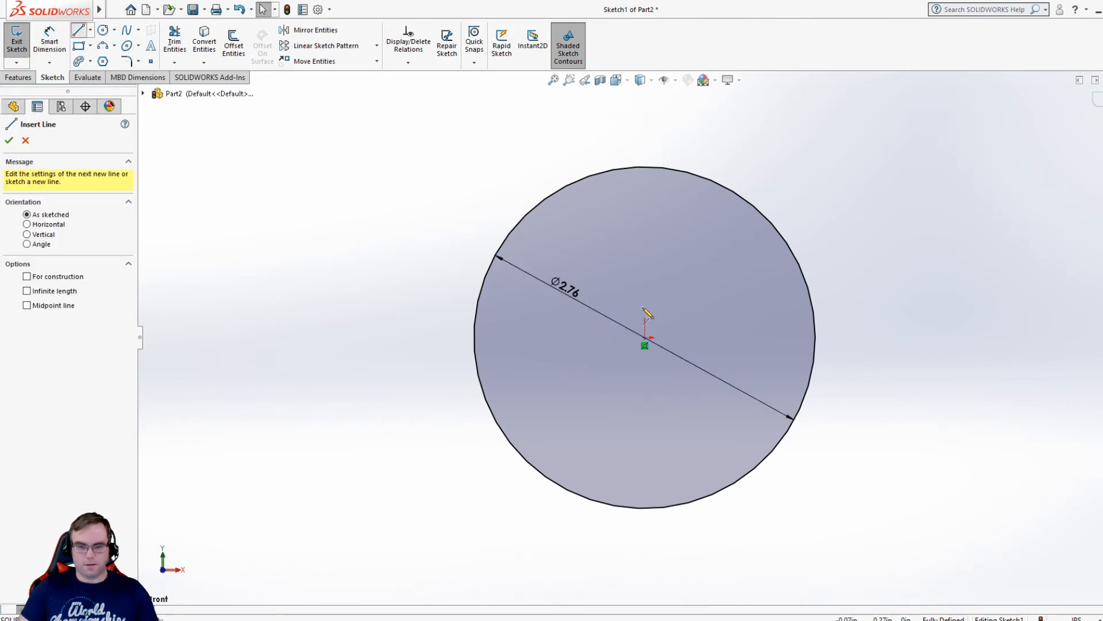
click(645, 339)
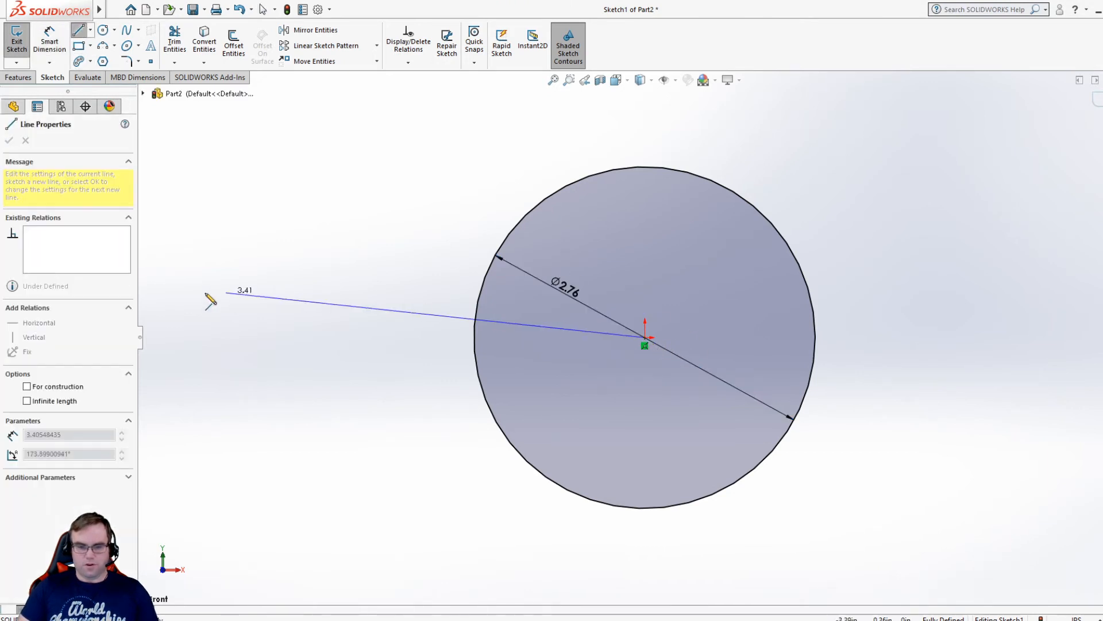
click(220, 337)
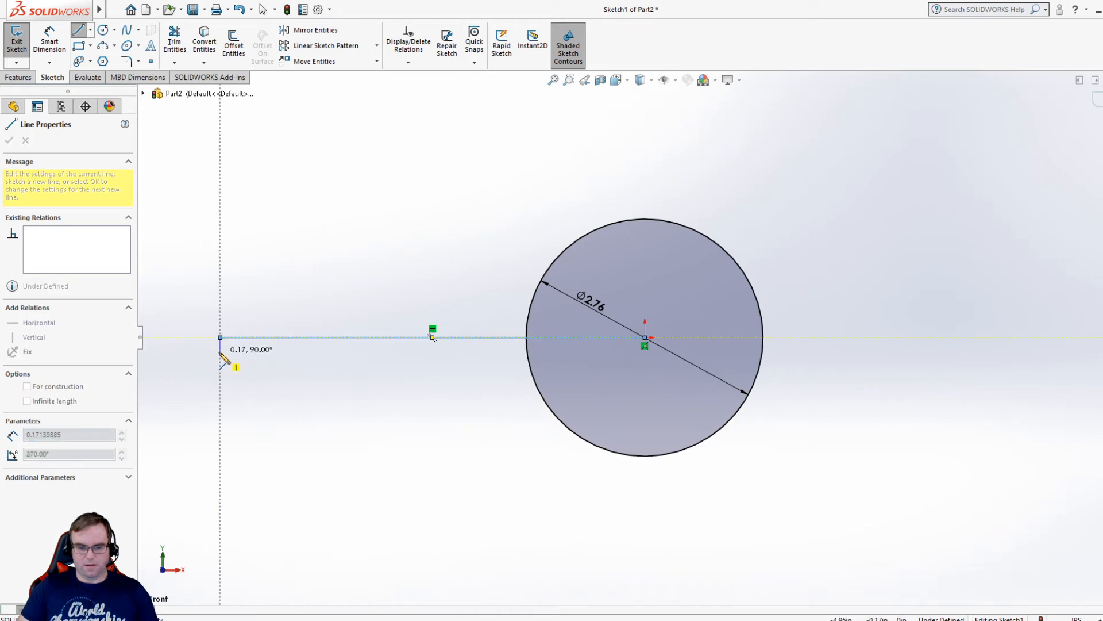
click(220, 389)
key(Escape)
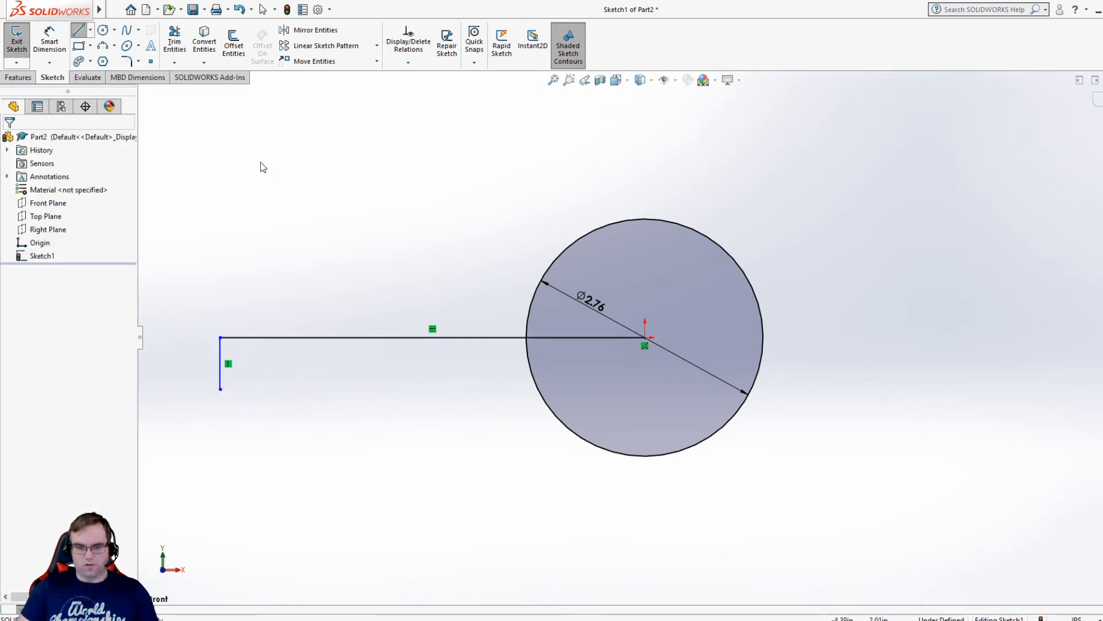
Sketch a horizontal line about 4.1 in long rightward from the origin, ending in a vertical line about 0.6 in downward
click(77, 31)
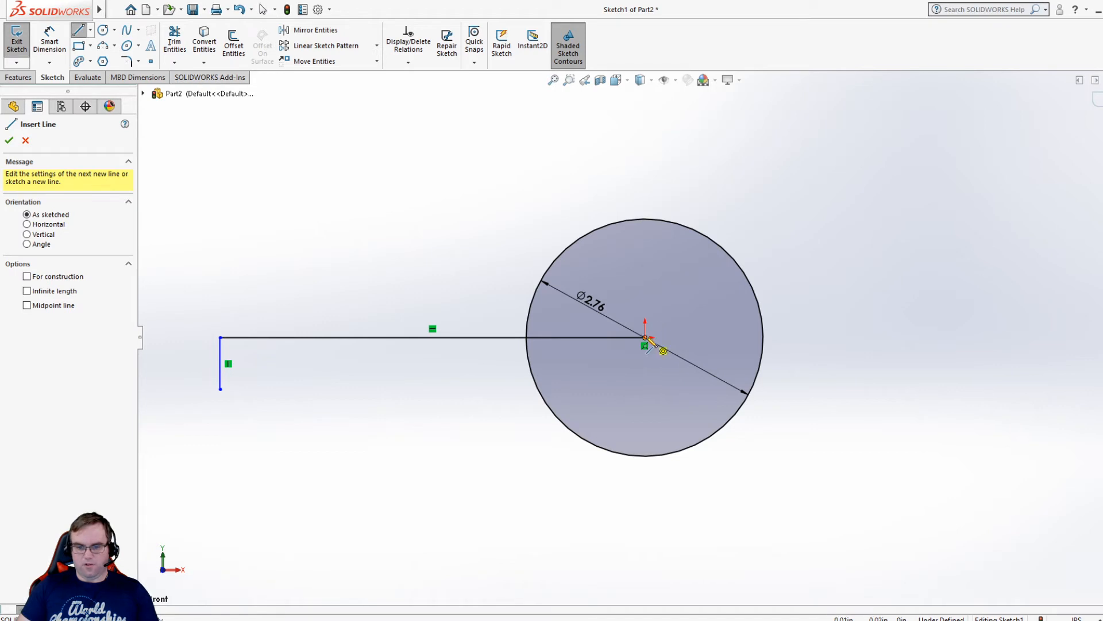
click(645, 337)
click(996, 337)
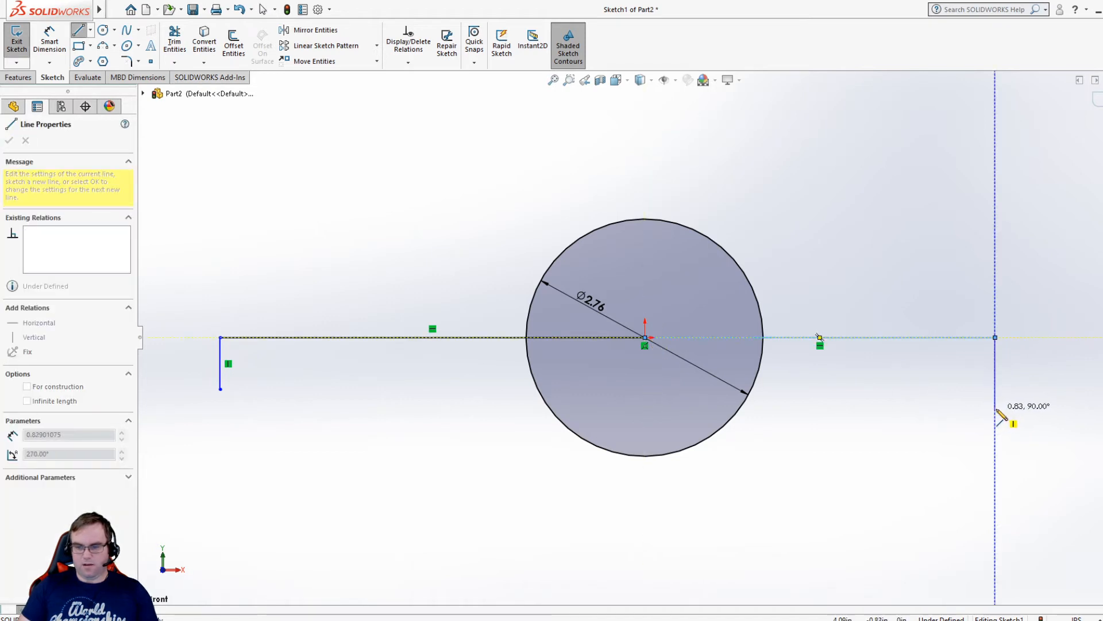
click(995, 389)
key(Escape)
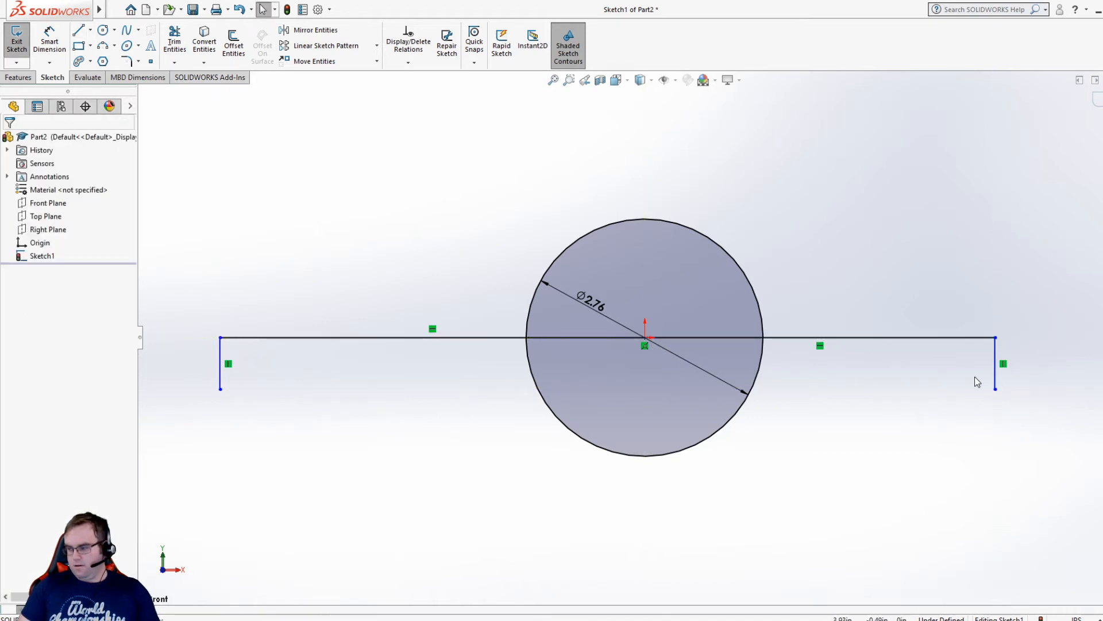
Sketch a vertical centerline through the origin, extending above and below the circle
click(90, 29)
click(102, 56)
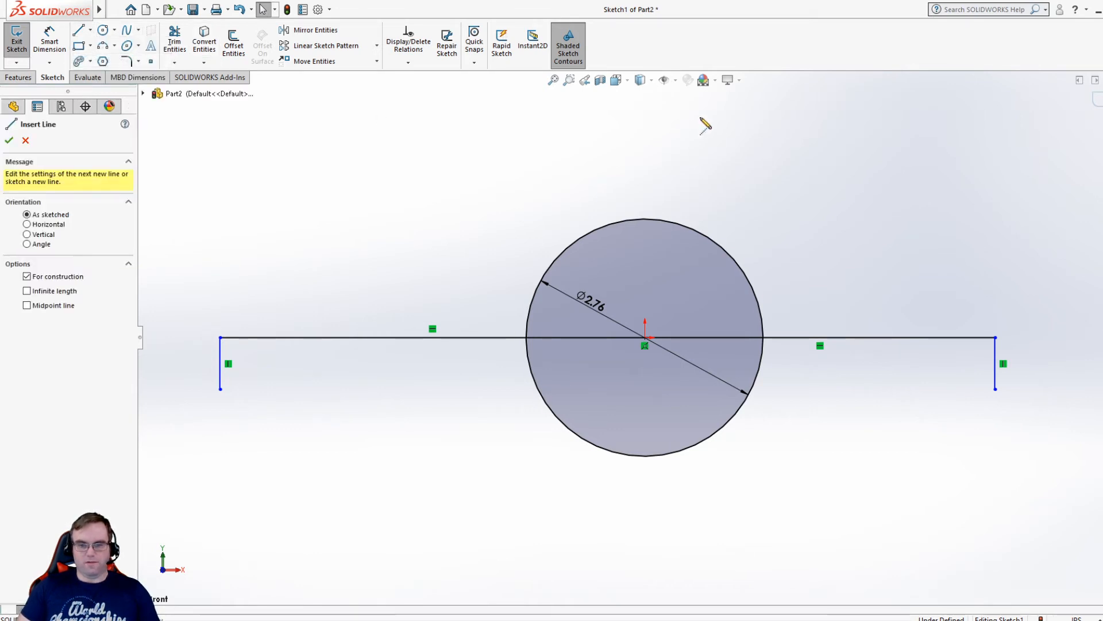
click(645, 131)
click(645, 590)
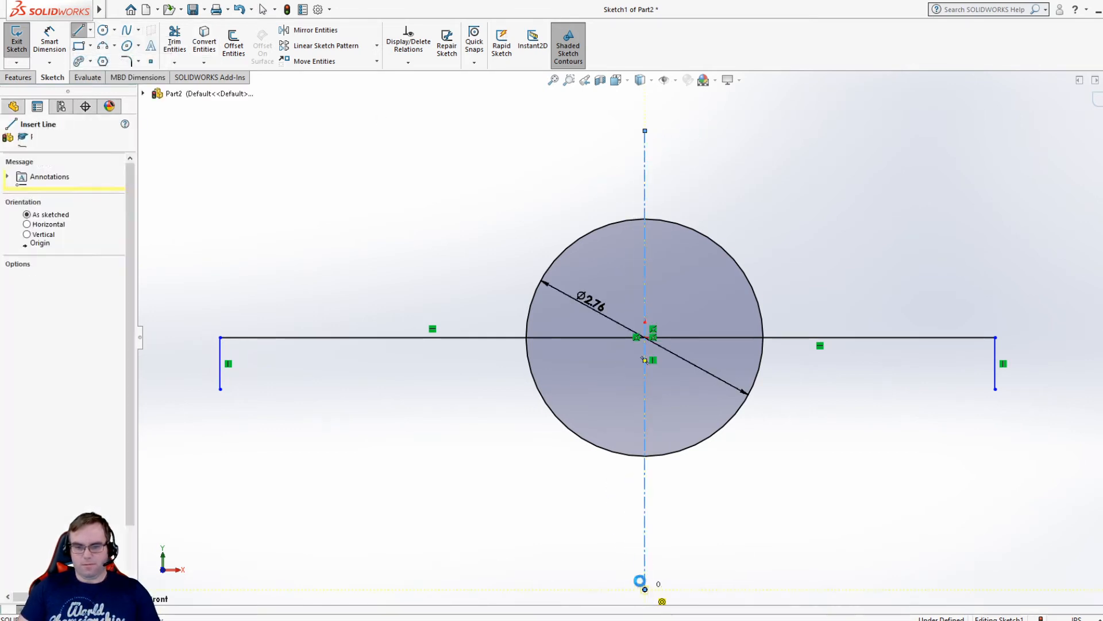
key(Escape)
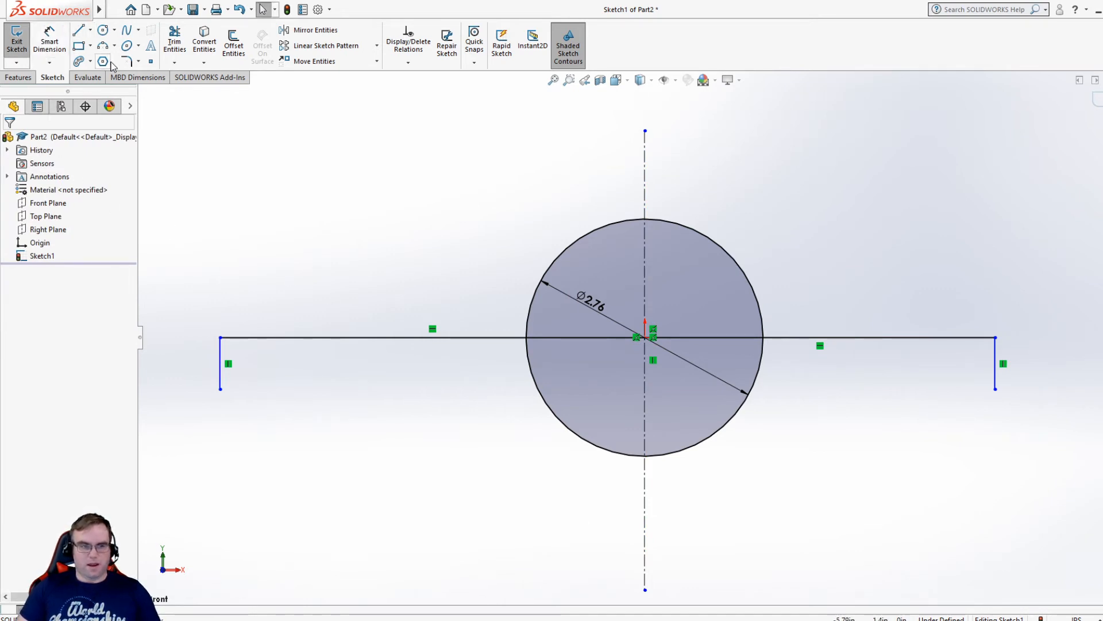
Sketch the left end from the short vertical line's lower end: a short line outward, about 1.13 in up, then horizontally back inside the circle
click(53, 41)
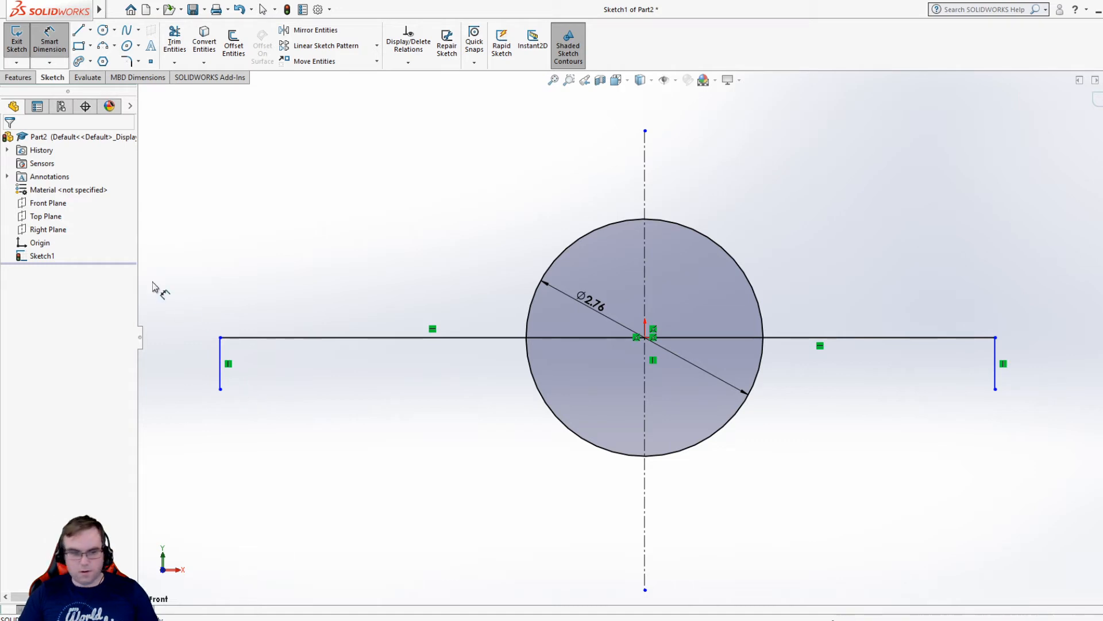
key(l)
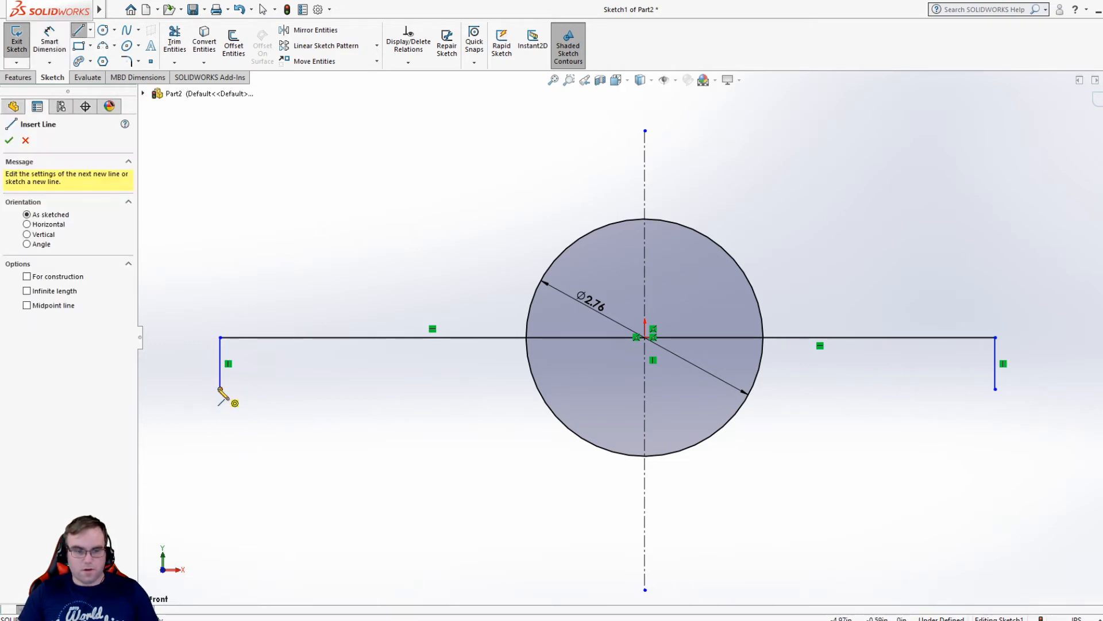
click(220, 389)
click(181, 389)
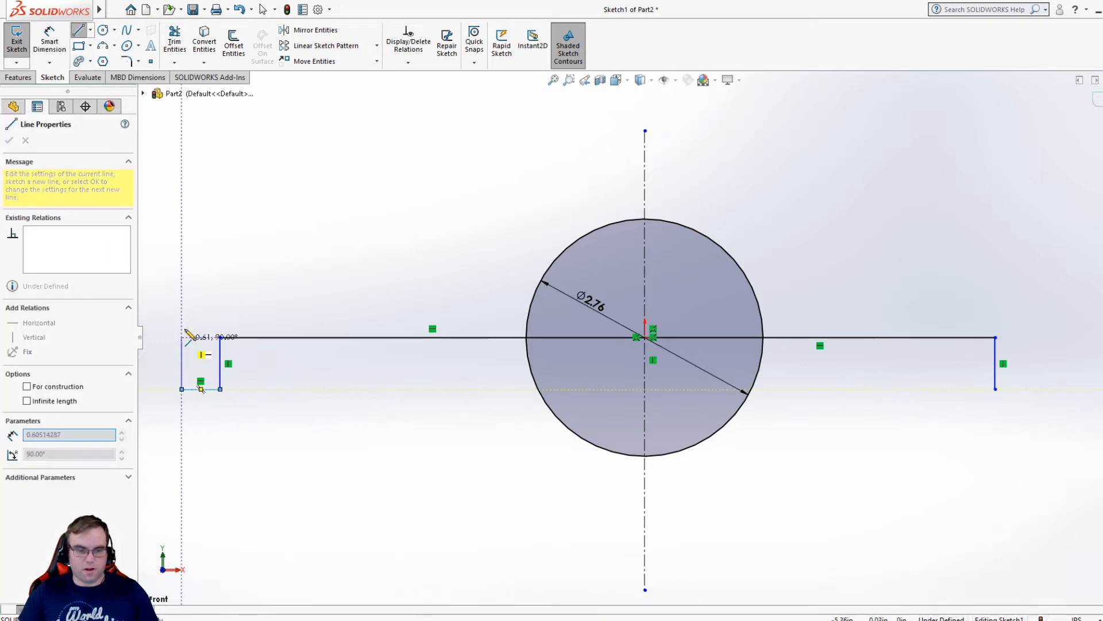
click(181, 292)
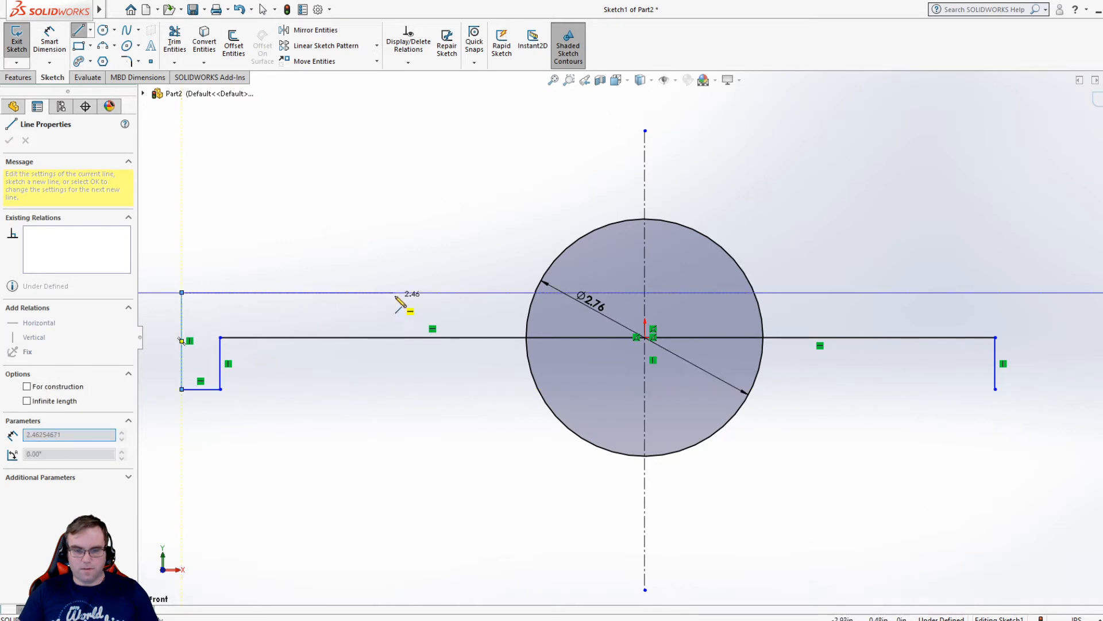
double_click(545, 292)
key(Escape)
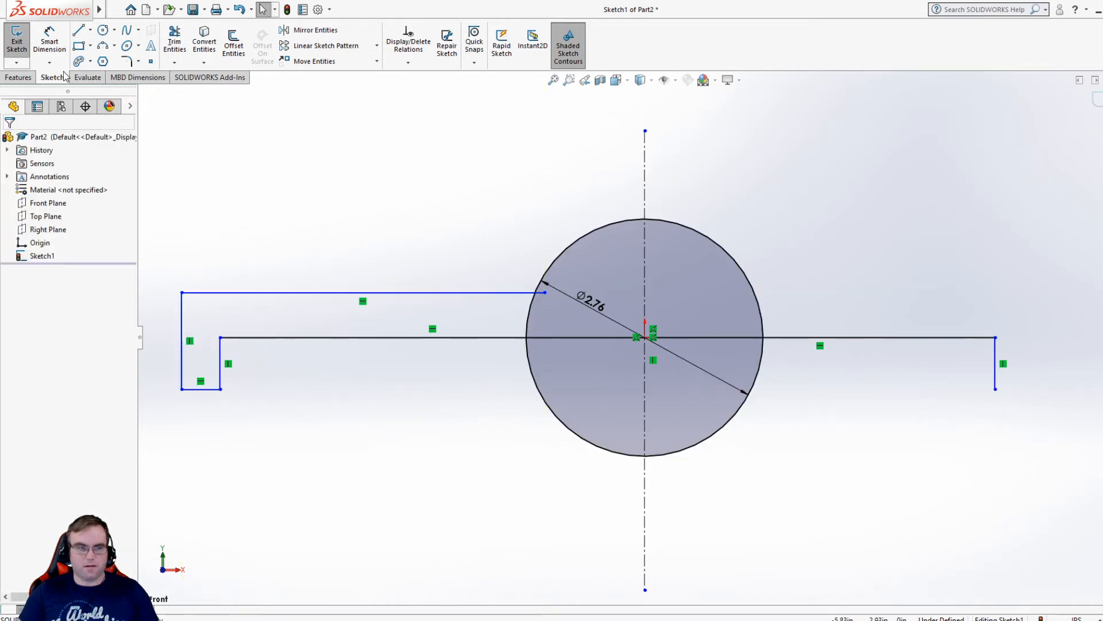
Sketch the right end's outline: a short line outward, a vertical line level with the left side's top, then about 3.99 in back inside the circle
click(79, 32)
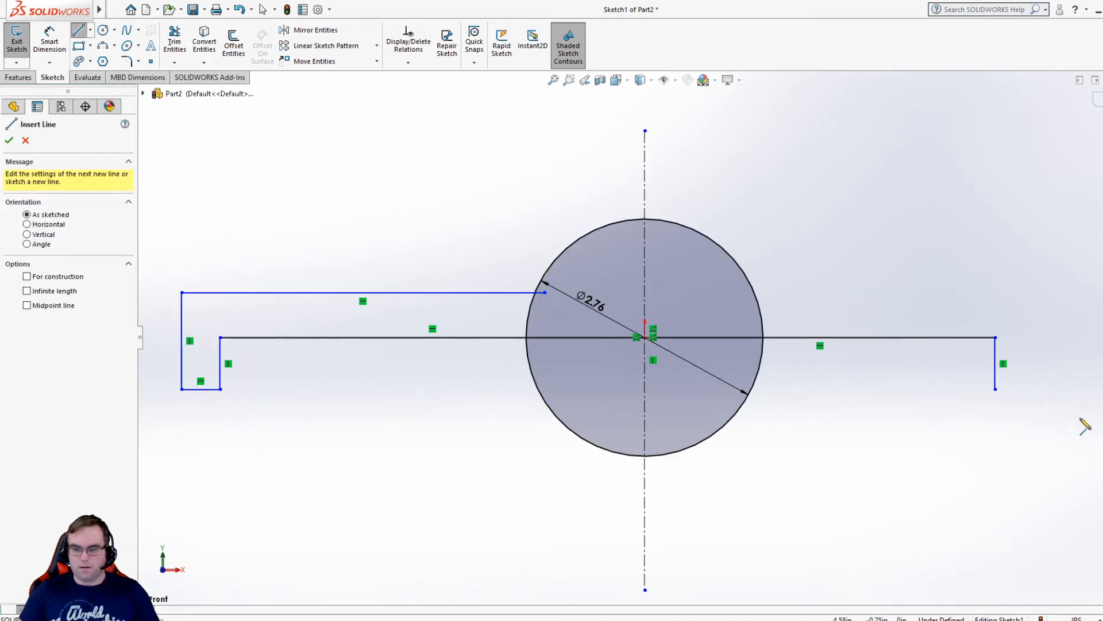
click(995, 389)
click(1055, 389)
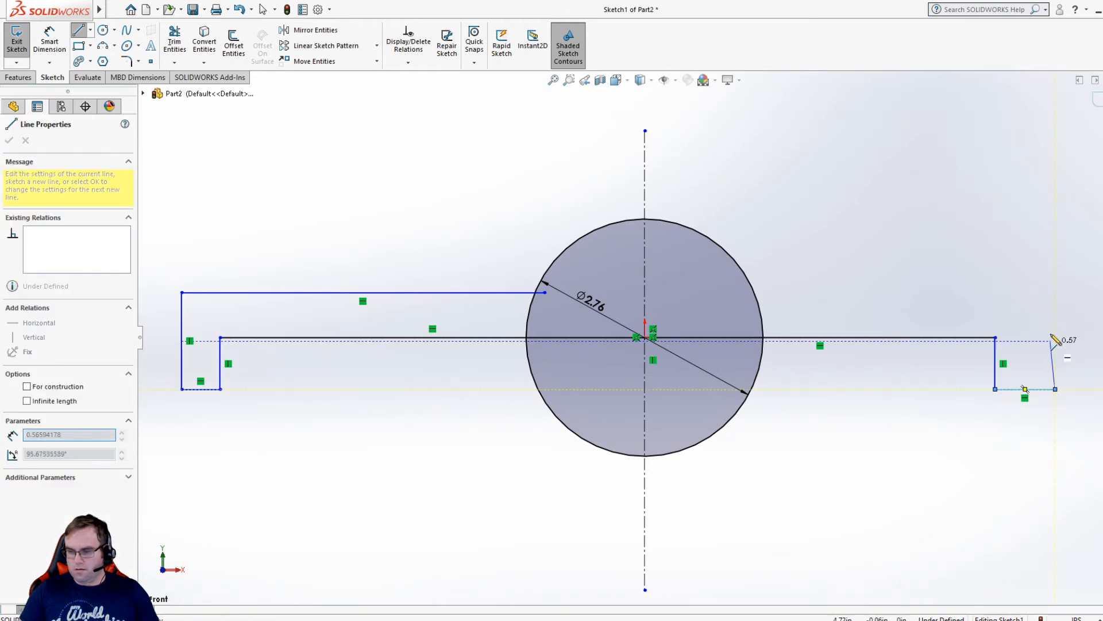
click(1055, 293)
double_click(713, 292)
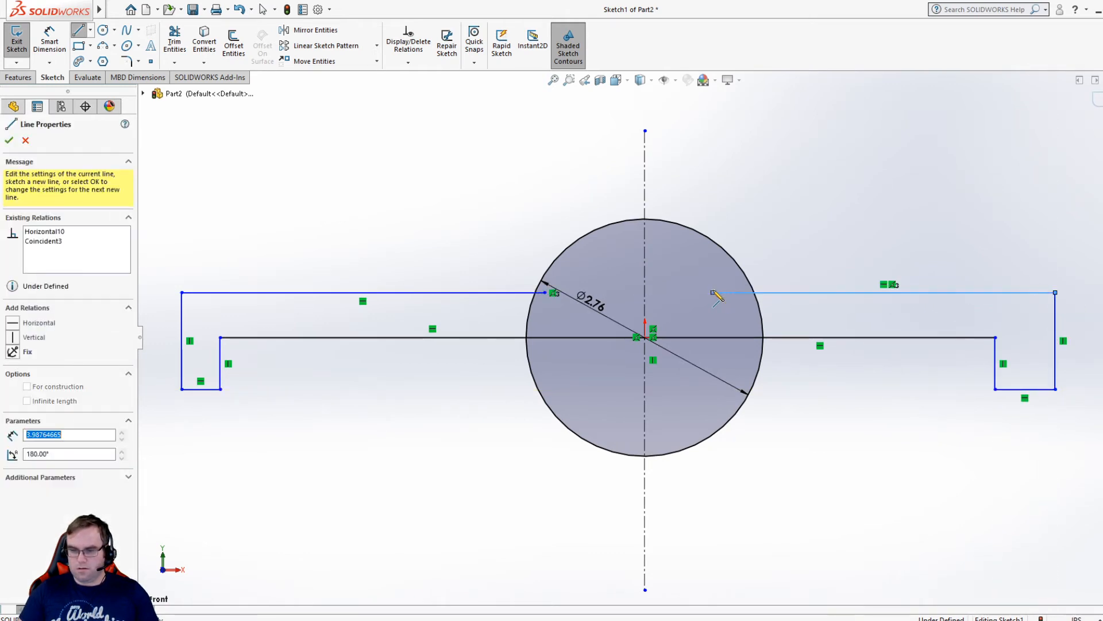
key(Escape)
Dimension the overall width between the outer vertical lines as 8.75 in and move the right inner vertical line inside the outer one
click(50, 37)
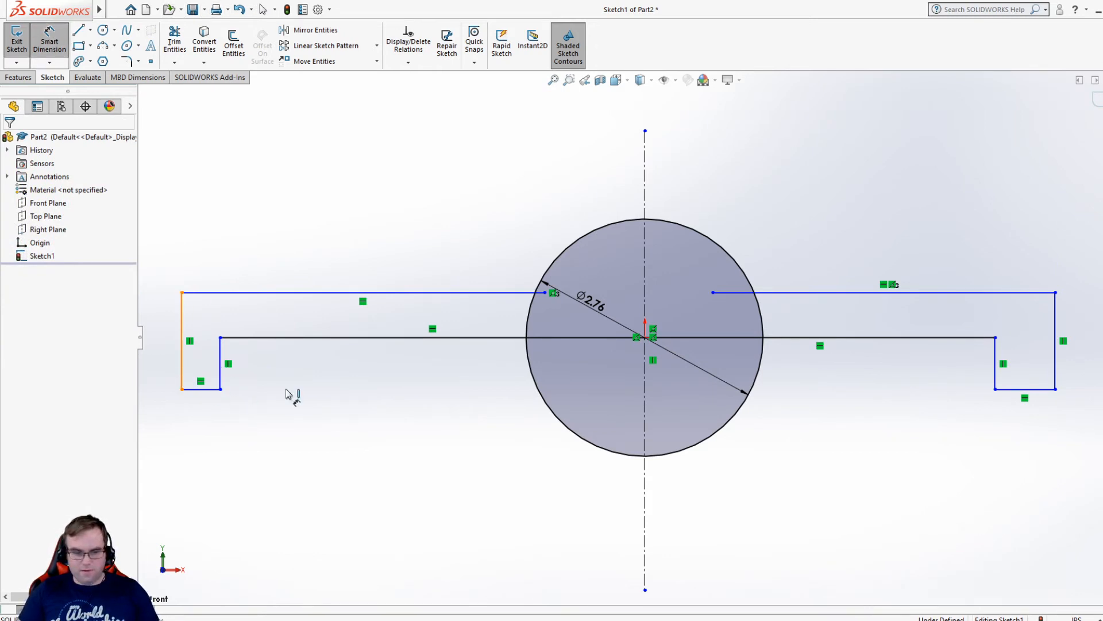
click(182, 362)
click(1056, 368)
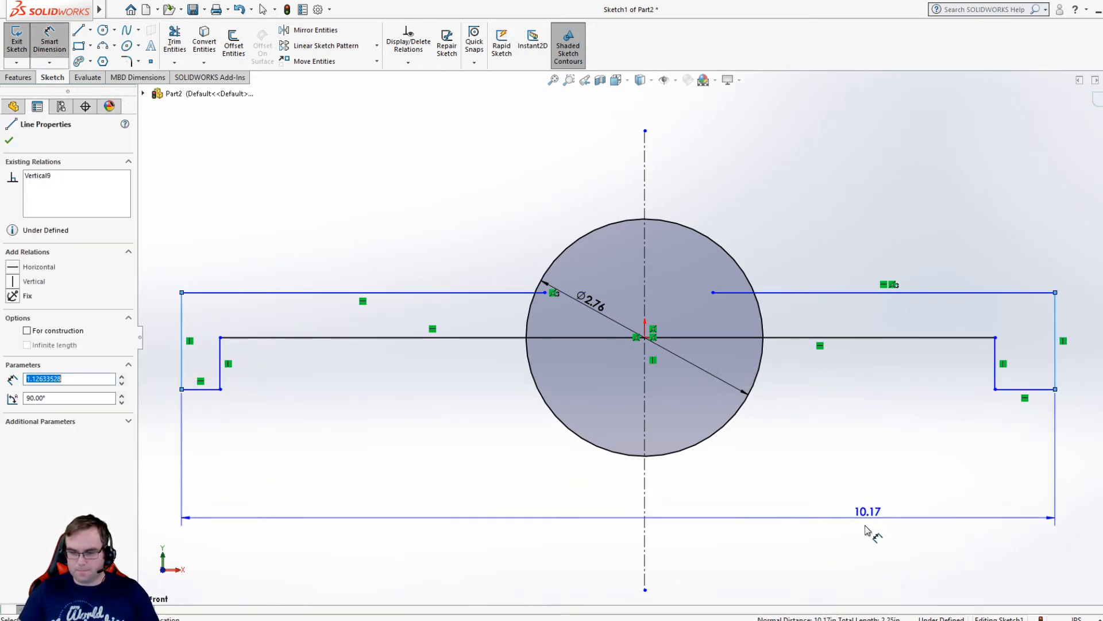
click(866, 532)
key(Return)
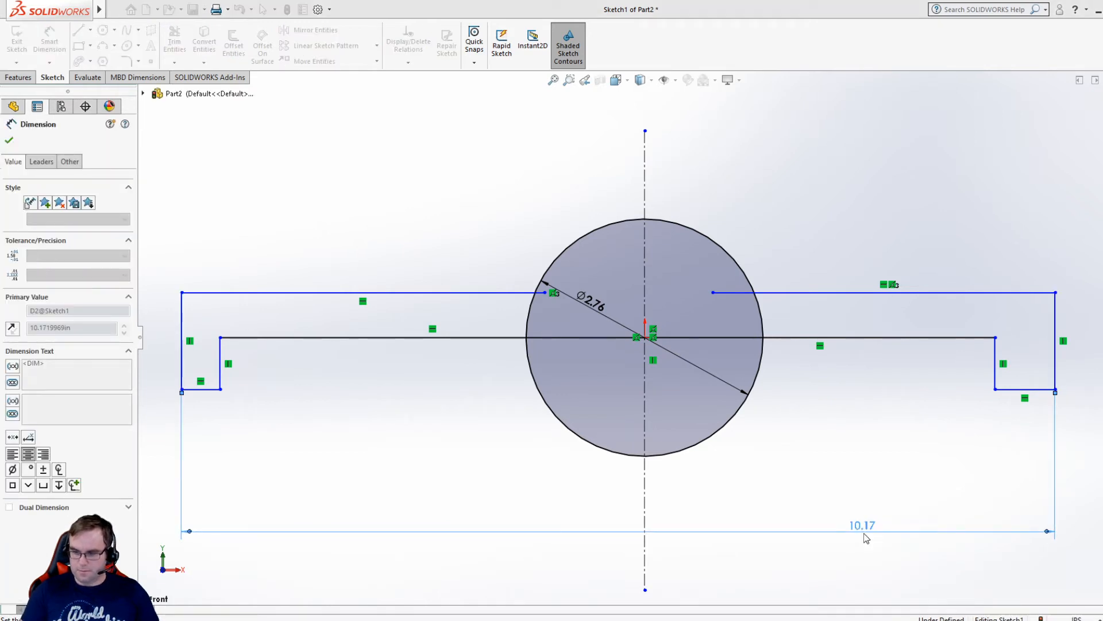
click(10, 141)
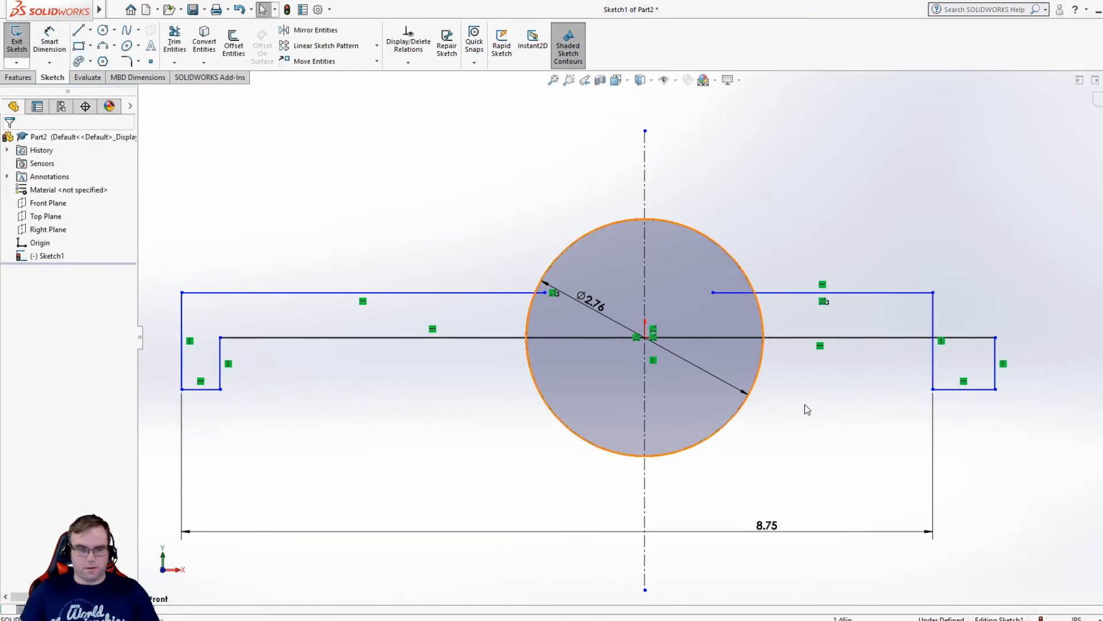
drag(996, 372, 845, 377)
click(819, 483)
Make the two outer vertical lines symmetric about the centerline and extend the upper right horizontal line's inner end into the circle
click(932, 380)
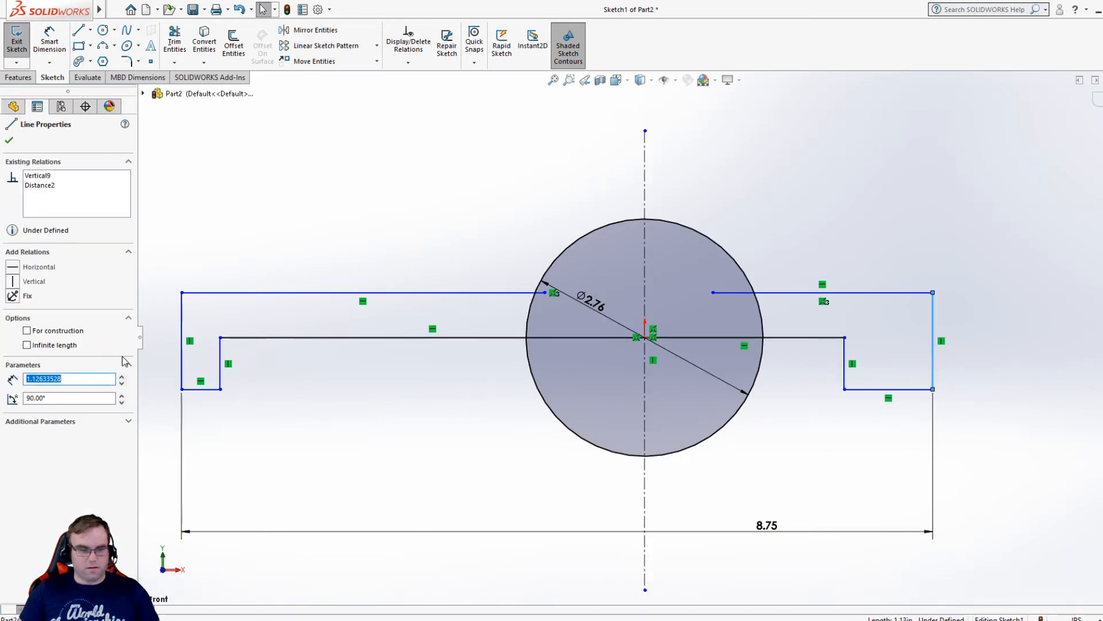
ctrl+click(645, 487)
click(38, 406)
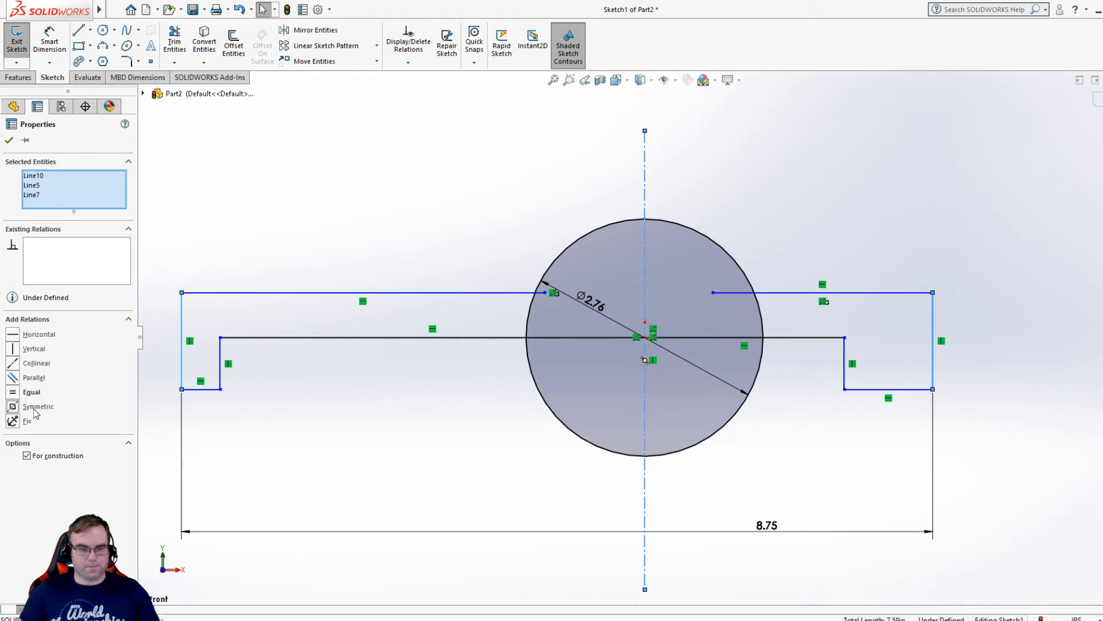
click(447, 471)
drag(803, 301, 709, 305)
click(774, 472)
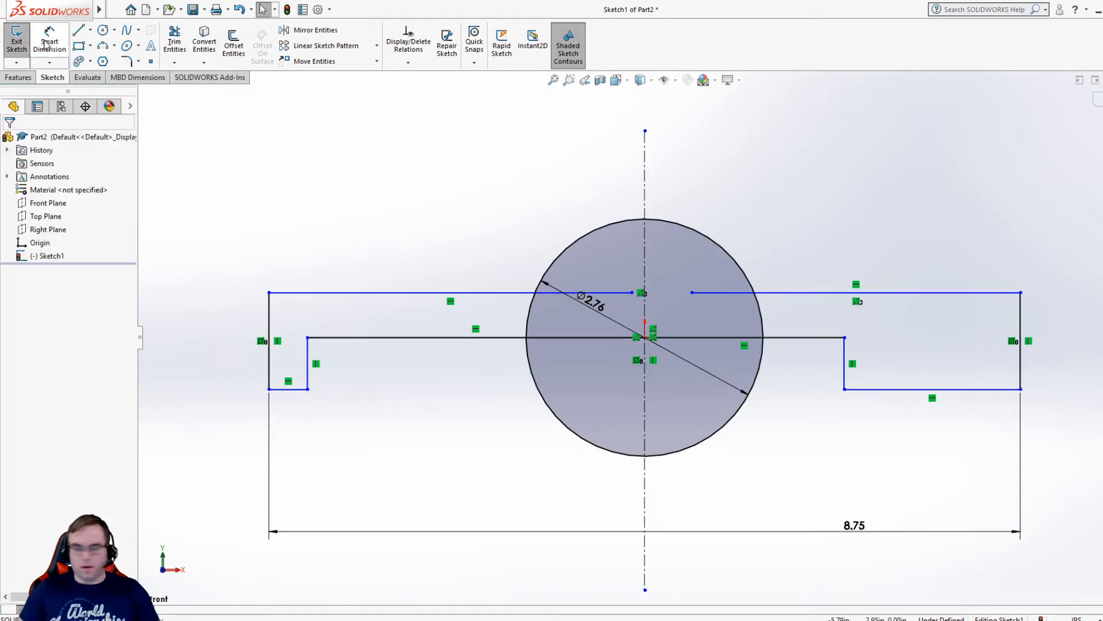
Dimension the outer vertical edge on the right side of the profile to a height of 1.25 in
click(49, 44)
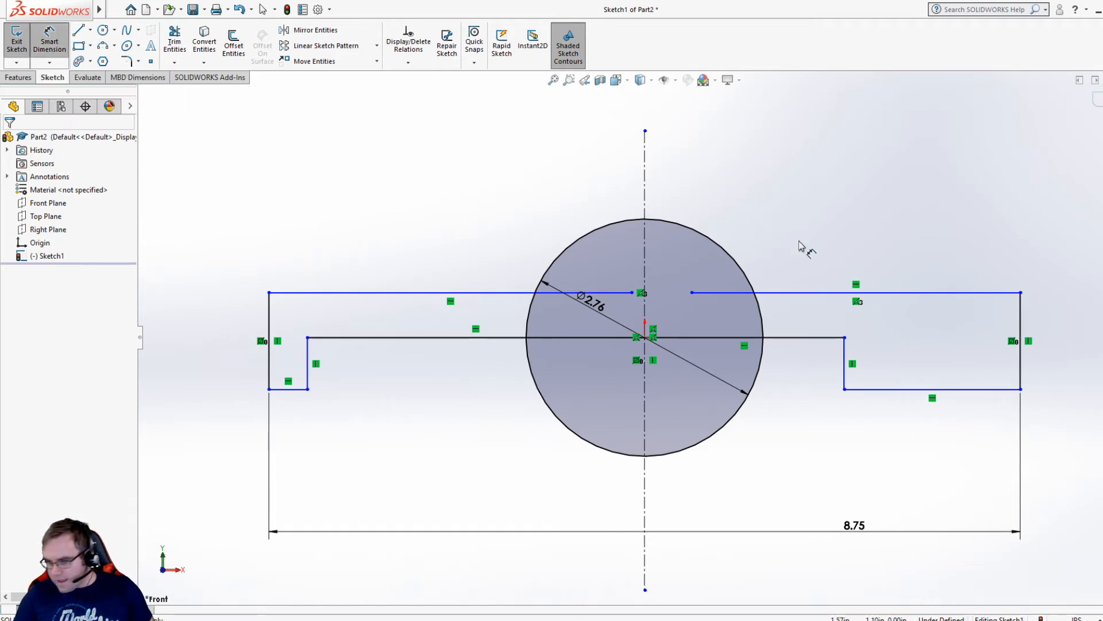
click(1021, 374)
click(1075, 377)
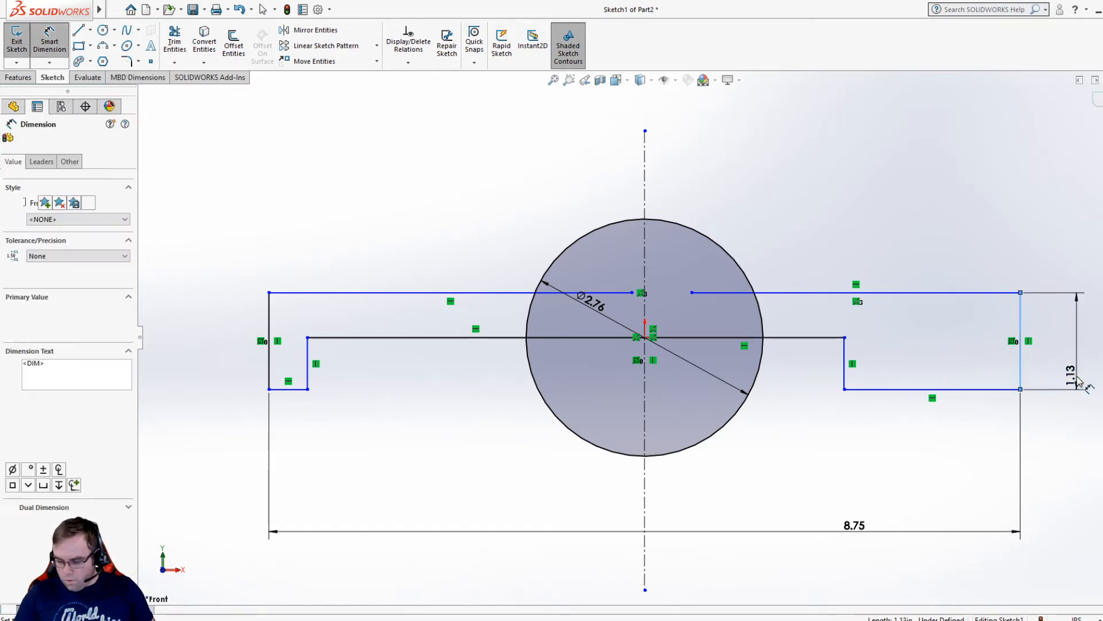
text(1.25)
key(Return)
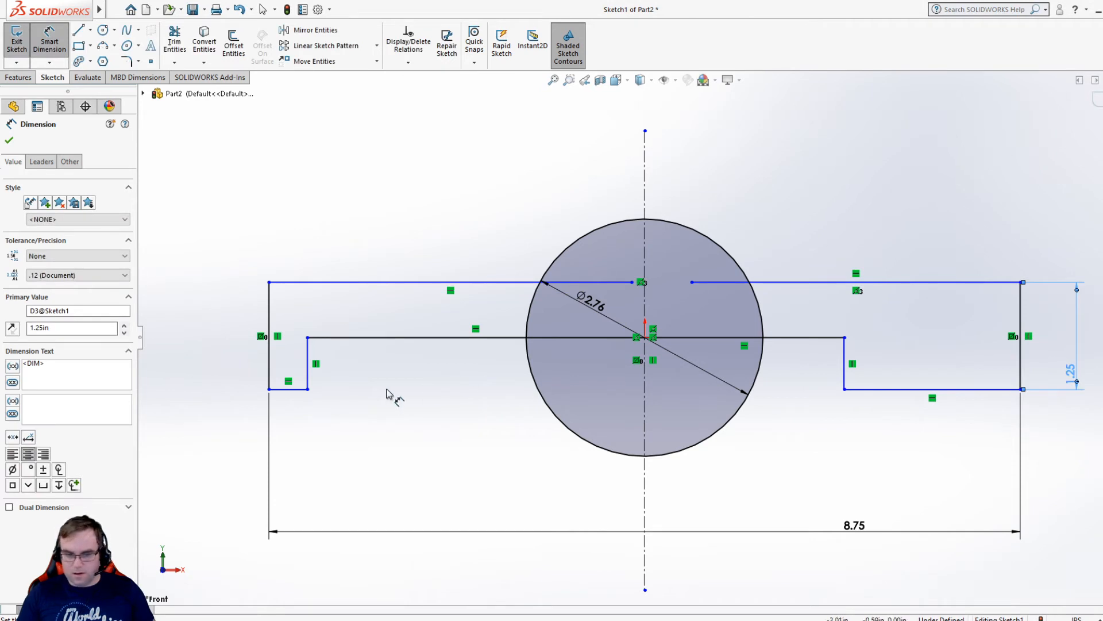
Dimension the bottom line of the profile's right foot to a width of 0.5 in
click(878, 391)
click(879, 443)
text(.5)
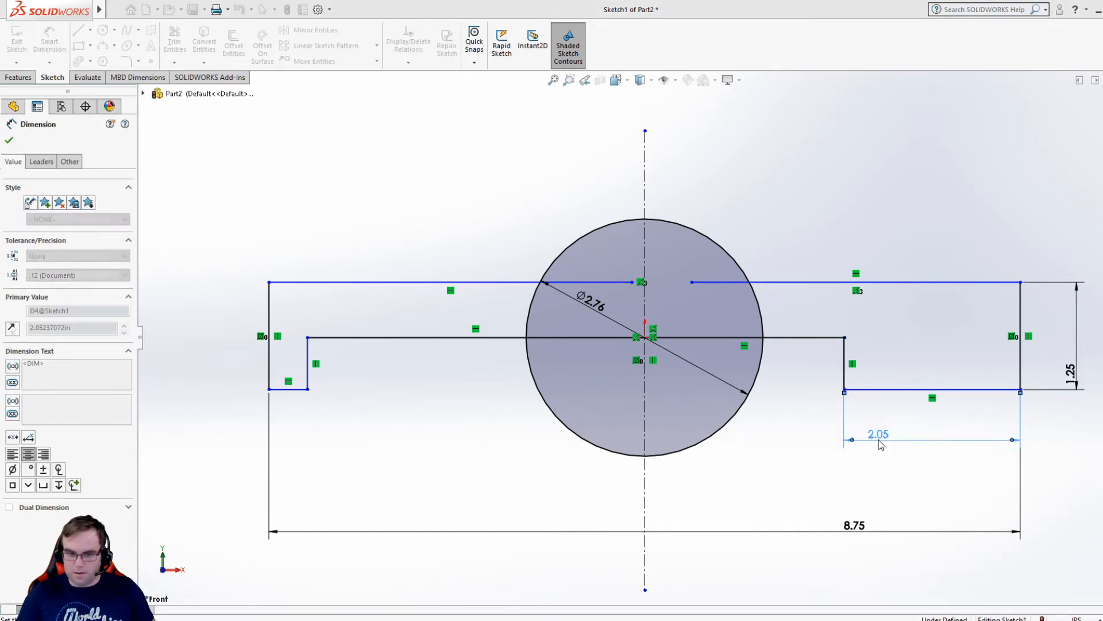
key(Return)
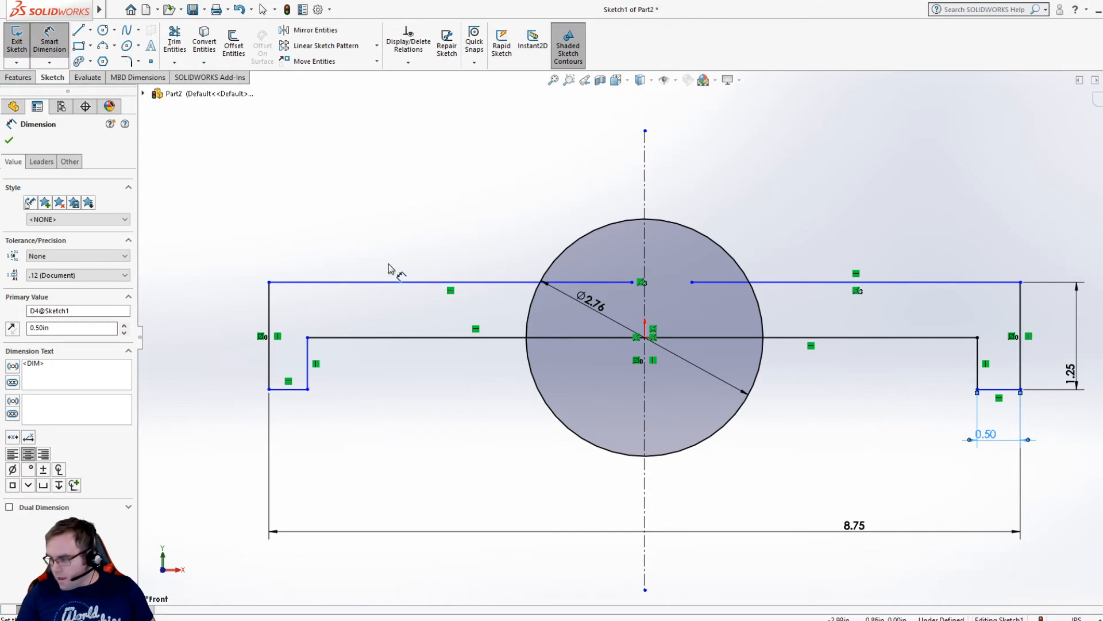
Dimension the distance between the upper and lower horizontal lines on the profile's right side to 0.5 in
click(804, 283)
click(809, 338)
click(825, 226)
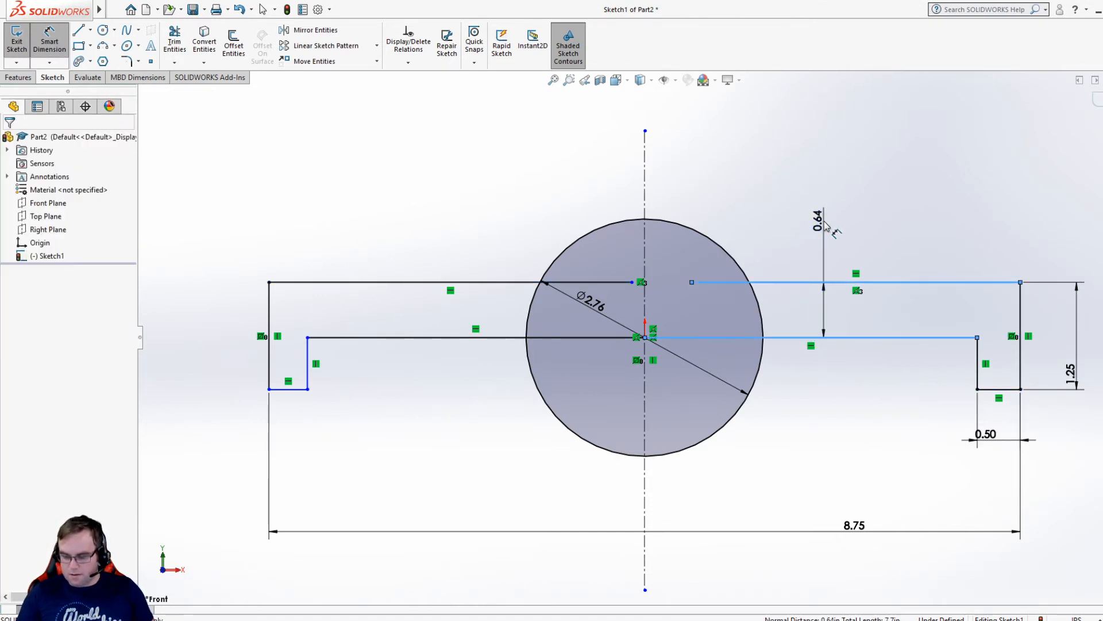
text(.5)
key(Return)
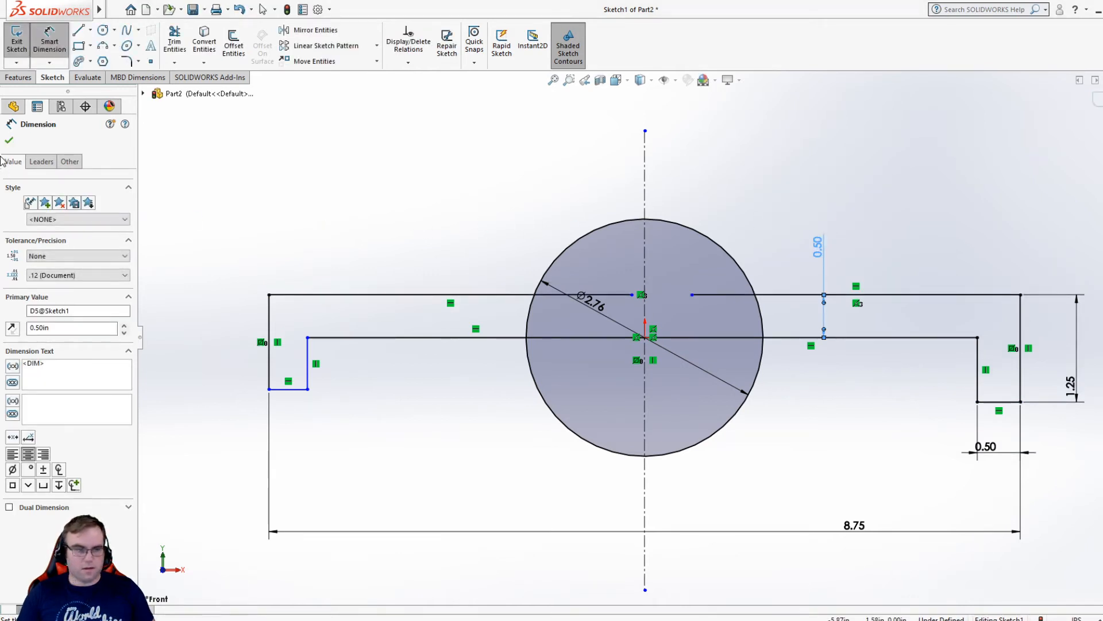
click(11, 140)
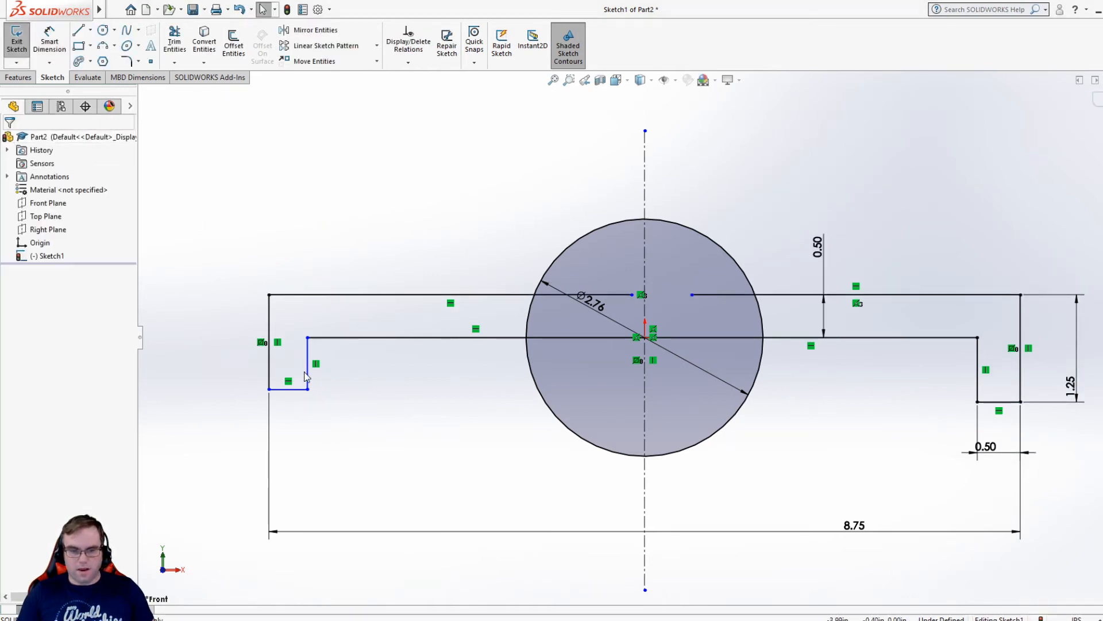
Make the left foot's bottom line equal in length to the right foot's bottom line
drag(310, 379, 339, 408)
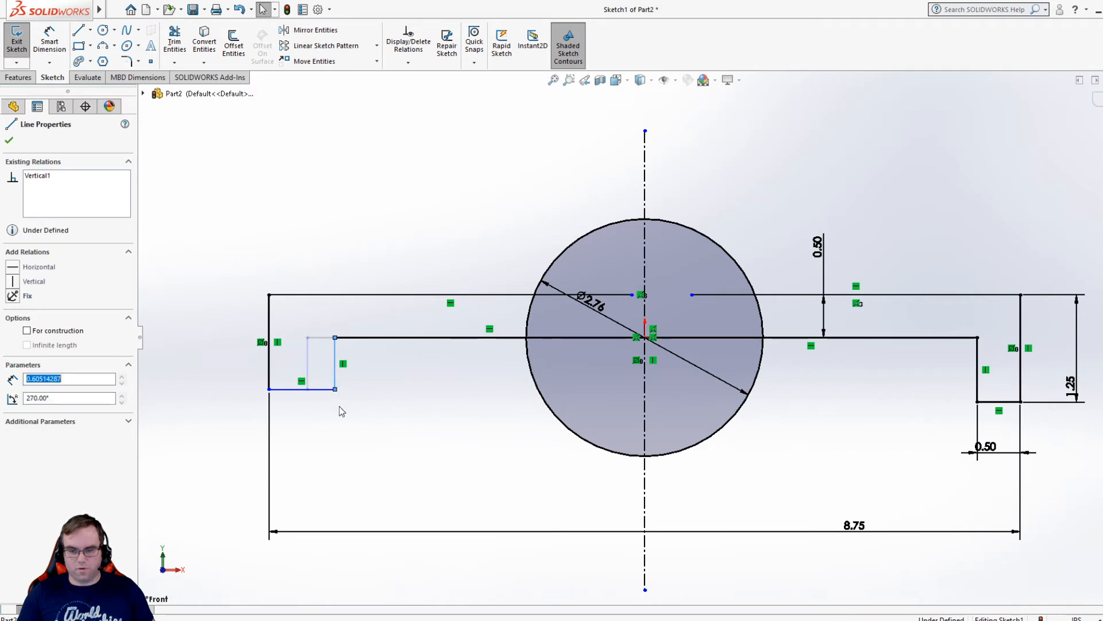
click(323, 412)
click(315, 393)
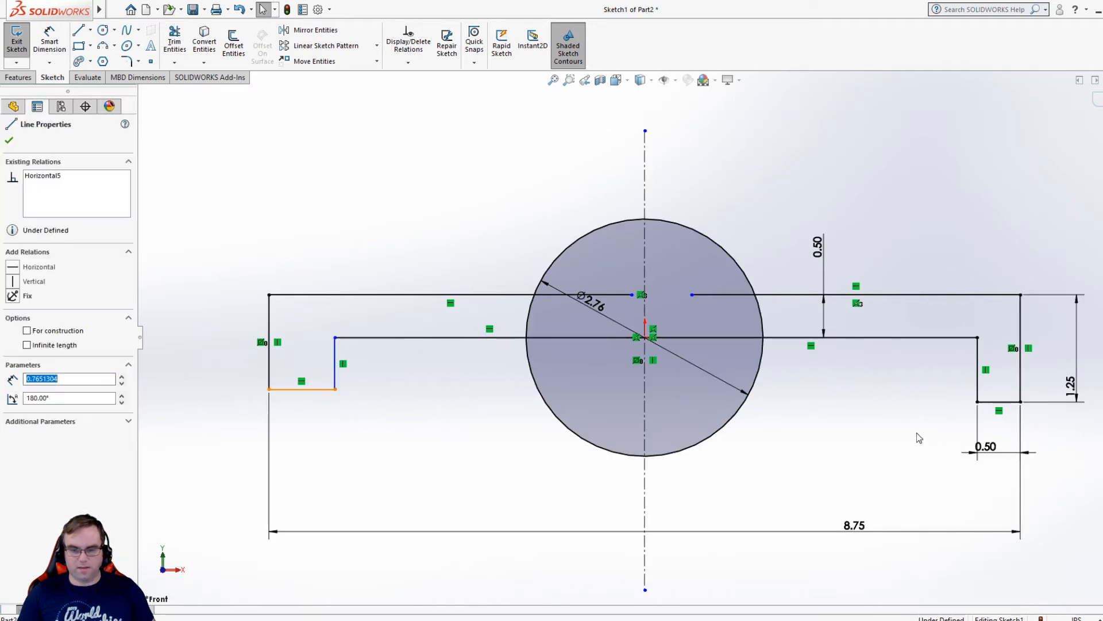
ctrl+click(998, 402)
click(26, 407)
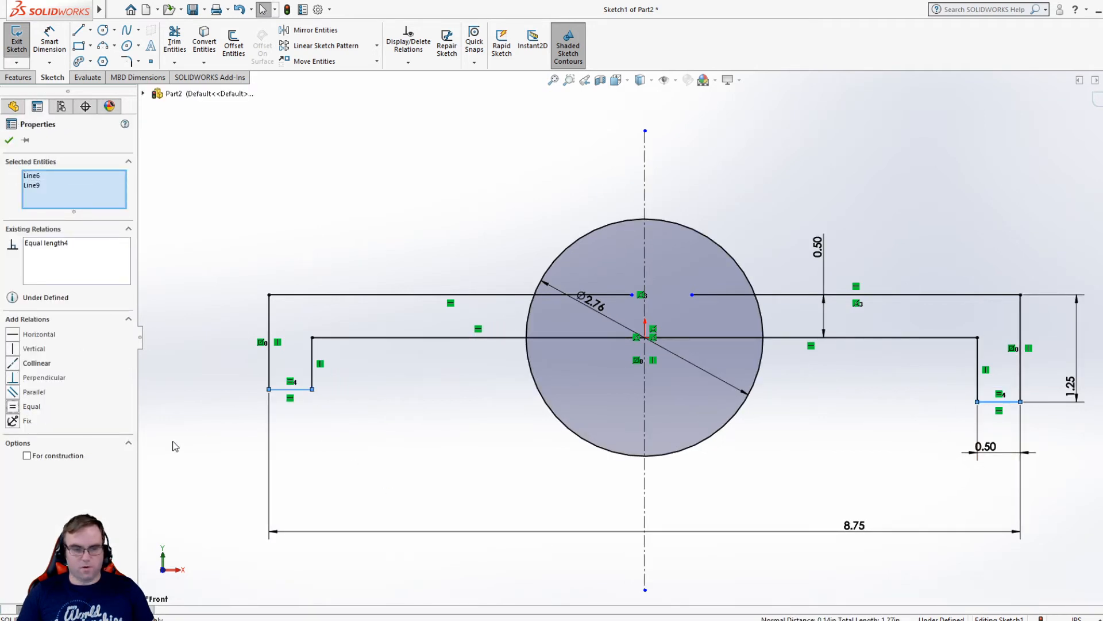
click(173, 446)
Make the bottom lines of the left and right feet collinear
mouse_move(306, 389)
mouse_down()
mouse_move(316, 407)
mouse_move(315, 380)
mouse_up()
click(329, 417)
click(293, 377)
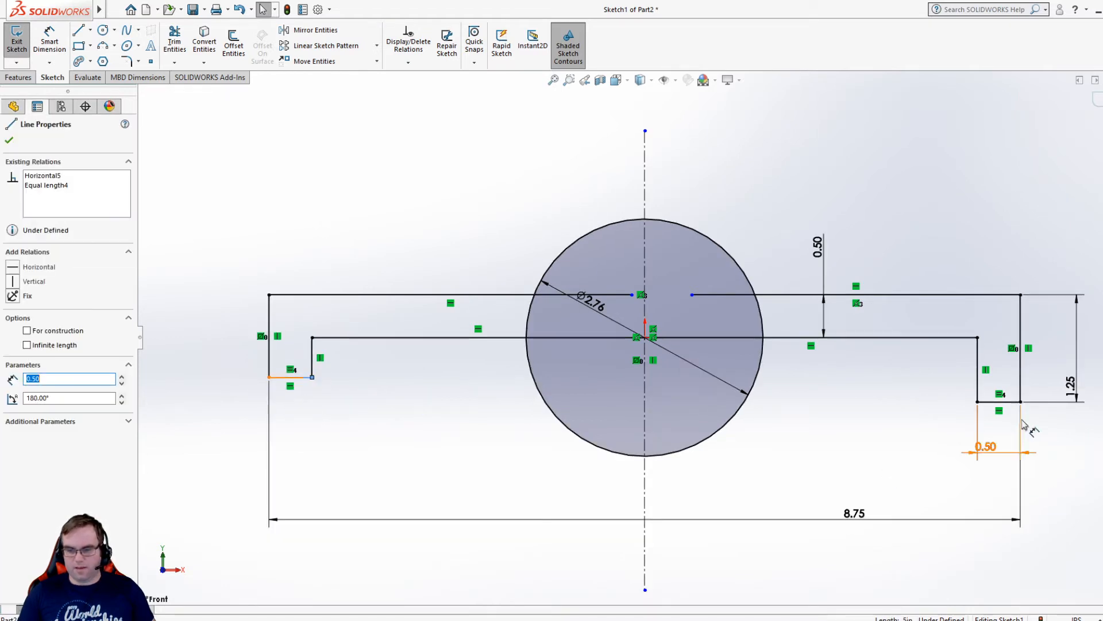
ctrl+click(999, 402)
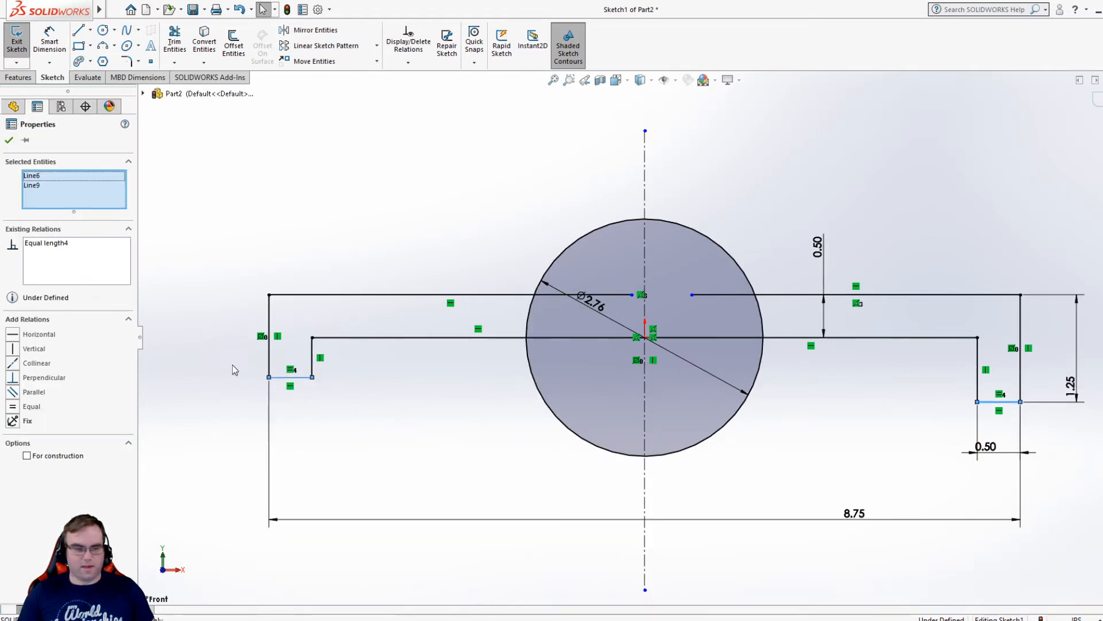
click(28, 363)
click(463, 472)
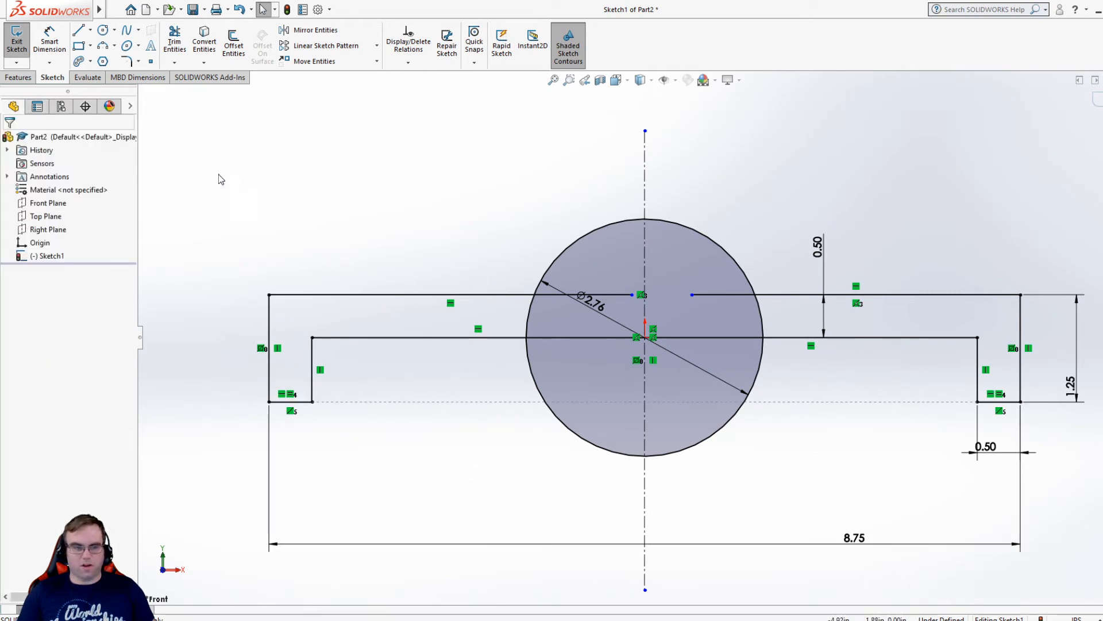
Trim away the lower half of the 2.76 in circle and the parts of both upper horizontal lines inside it
click(174, 41)
drag(552, 454, 586, 412)
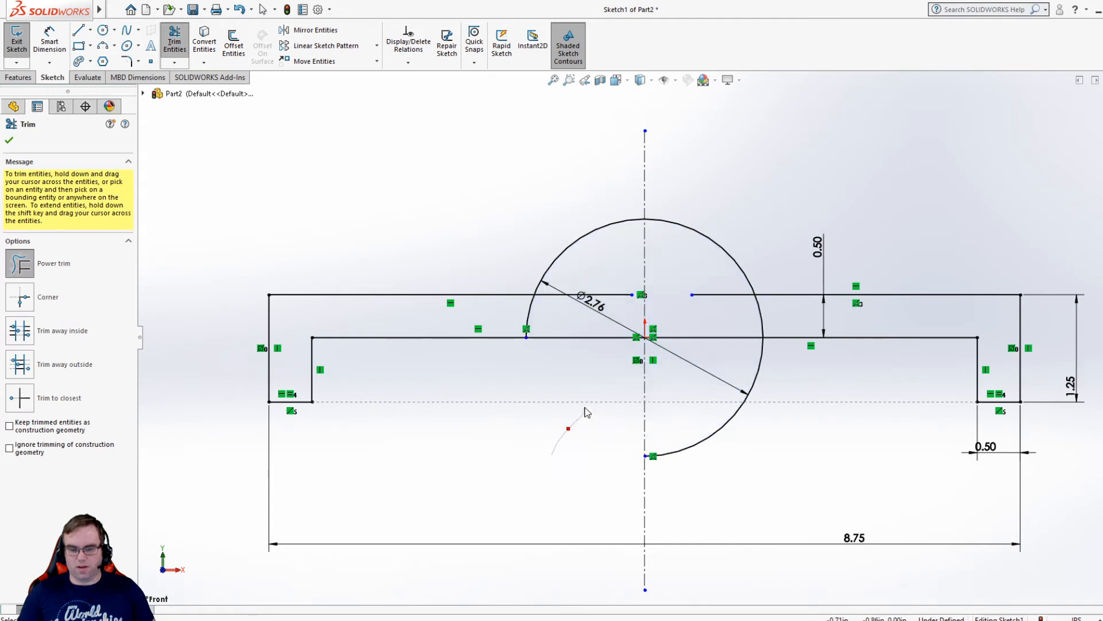
drag(760, 464, 739, 410)
drag(707, 283, 728, 314)
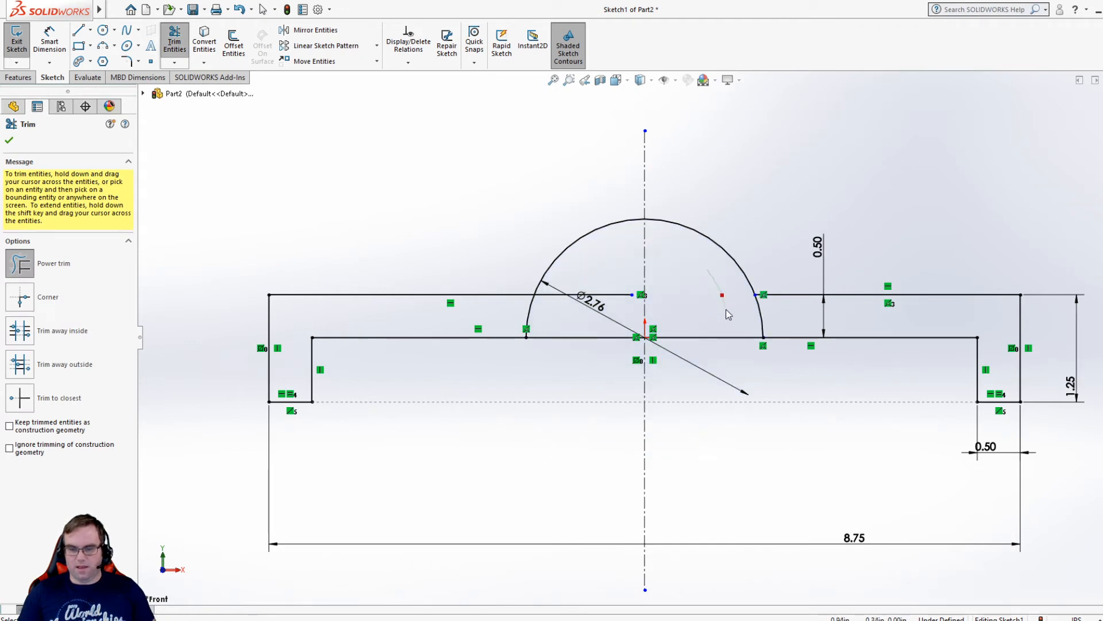
drag(601, 280, 602, 308)
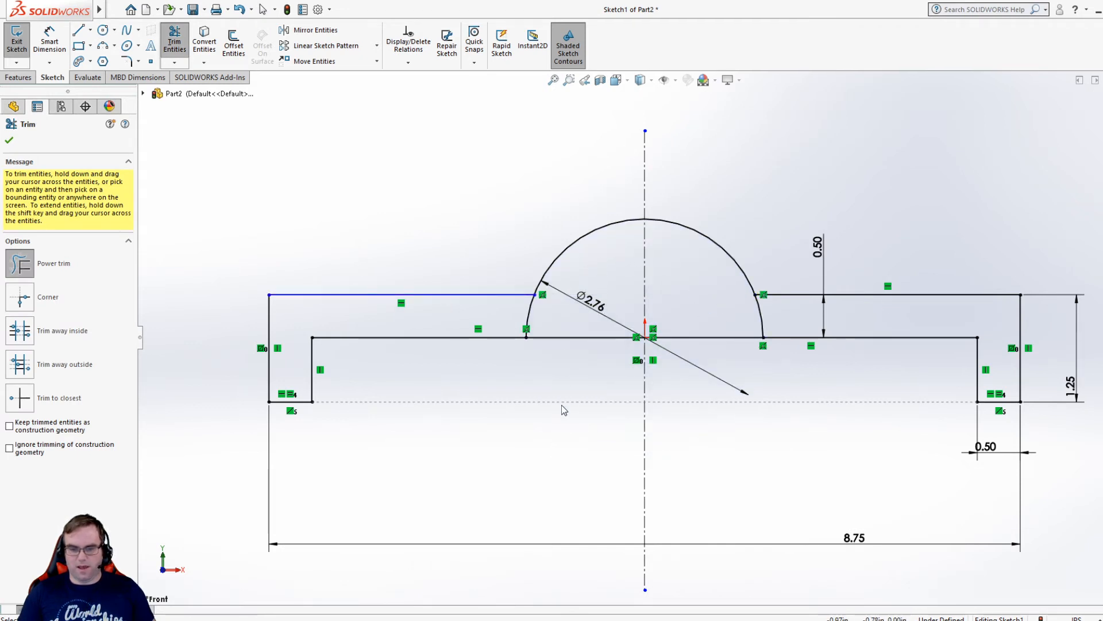
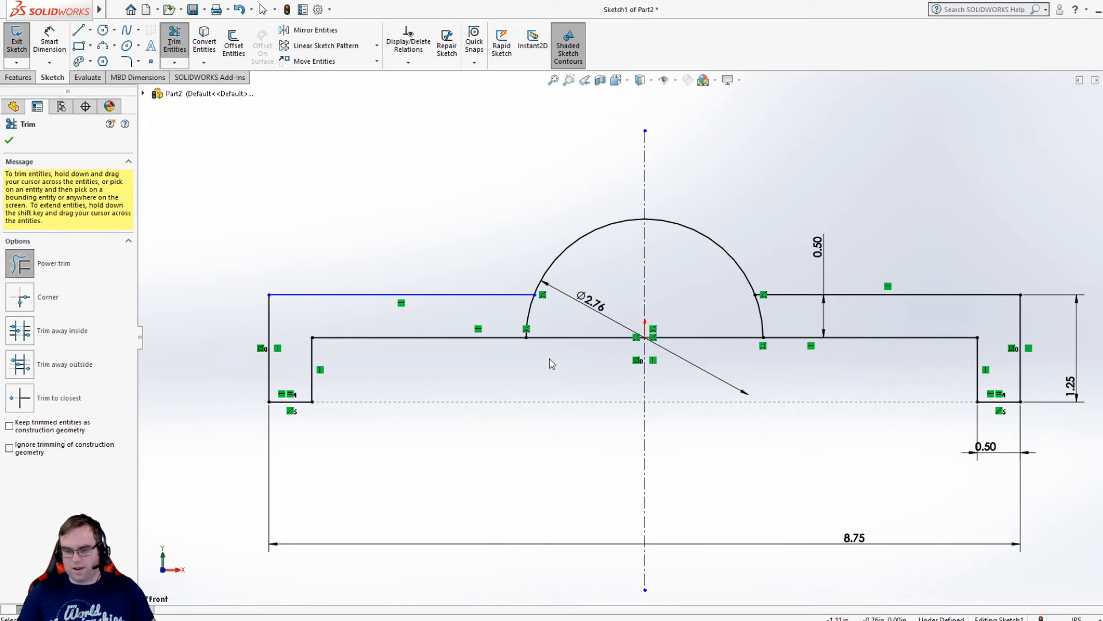
Sketch a circle of about 1.96 in radius centred on the origin, around the existing semicircular arc
click(104, 30)
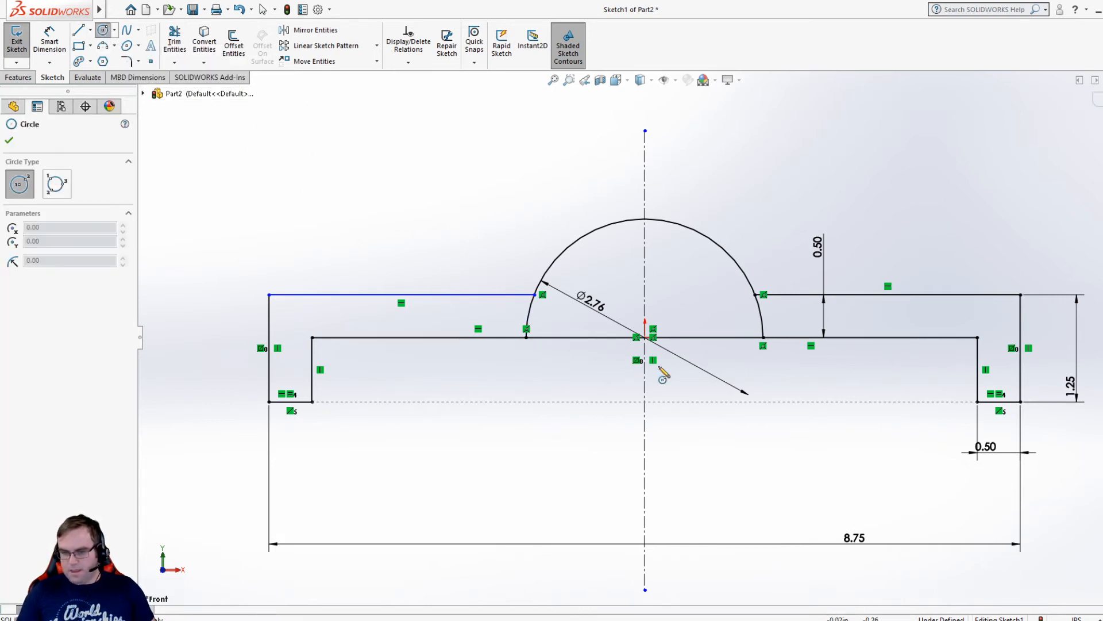
click(645, 338)
click(682, 174)
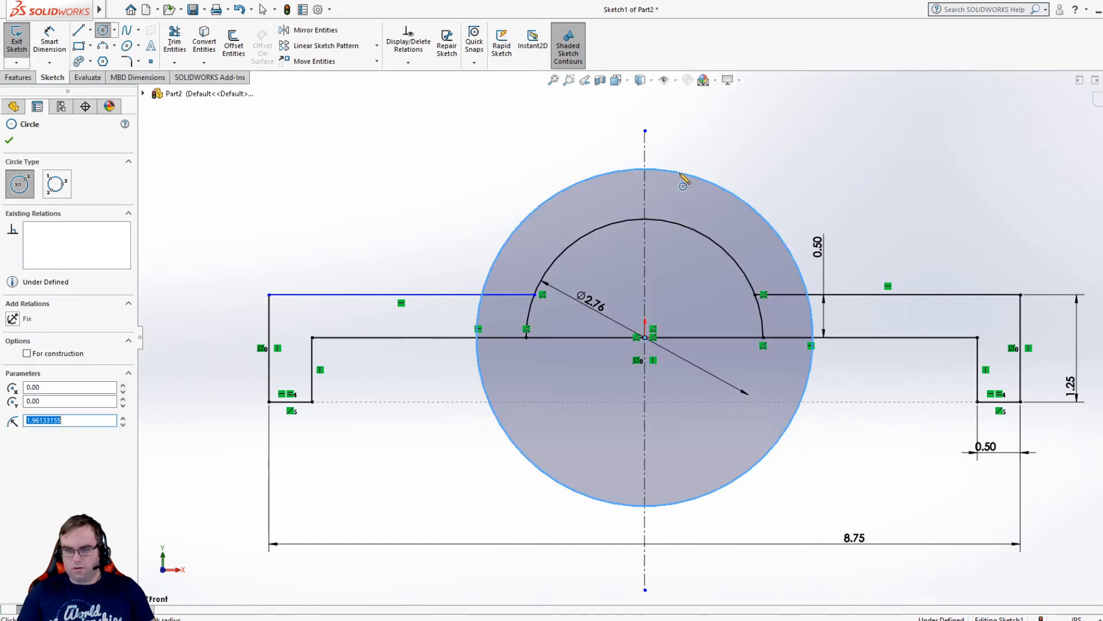
key(Escape)
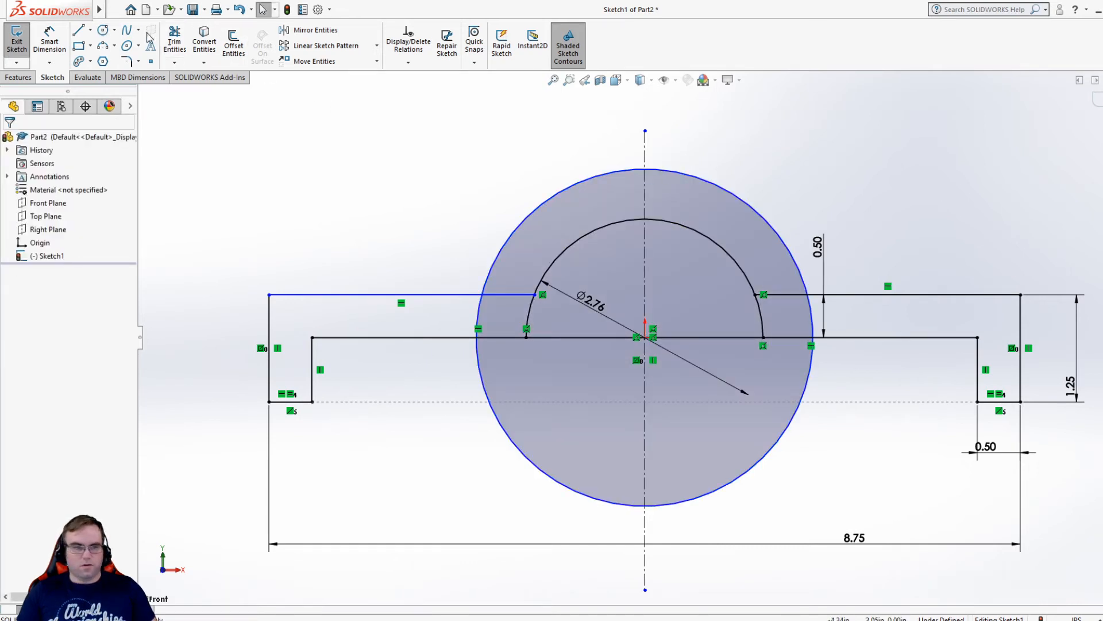
click(19, 38)
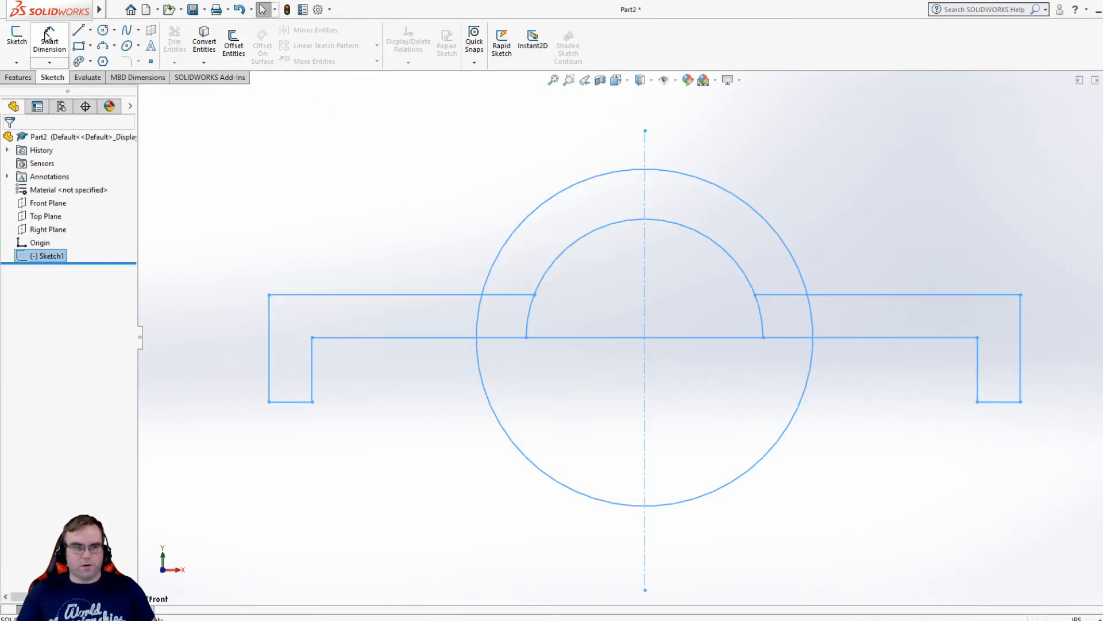
right_click(52, 258)
click(62, 216)
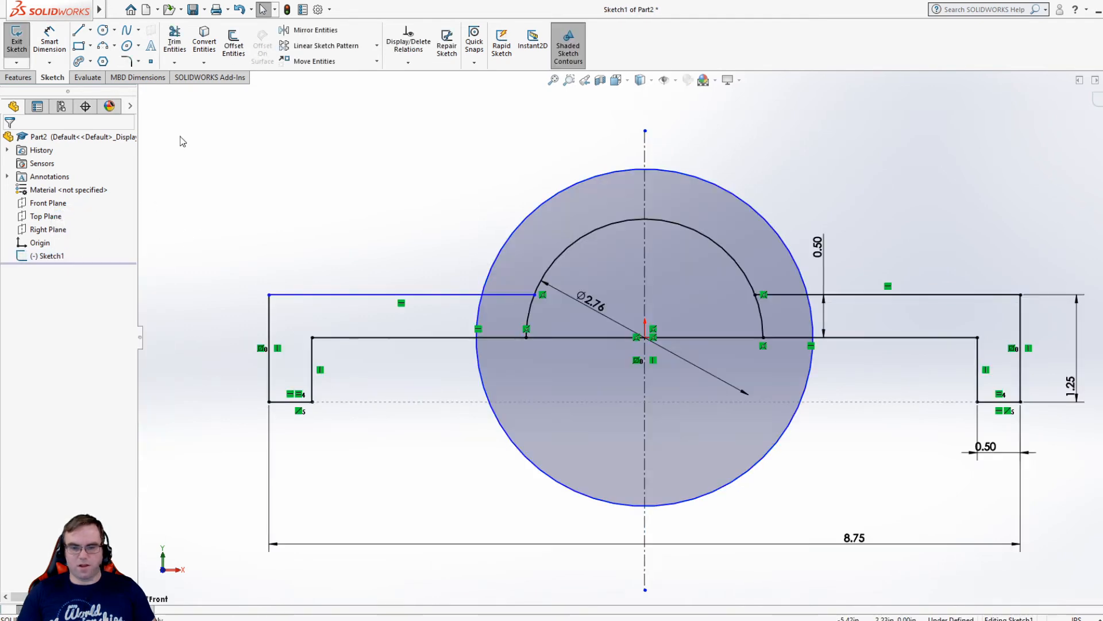
Dimension the gap between the inner arc and the outer circle to 0.5 in
click(56, 33)
click(706, 235)
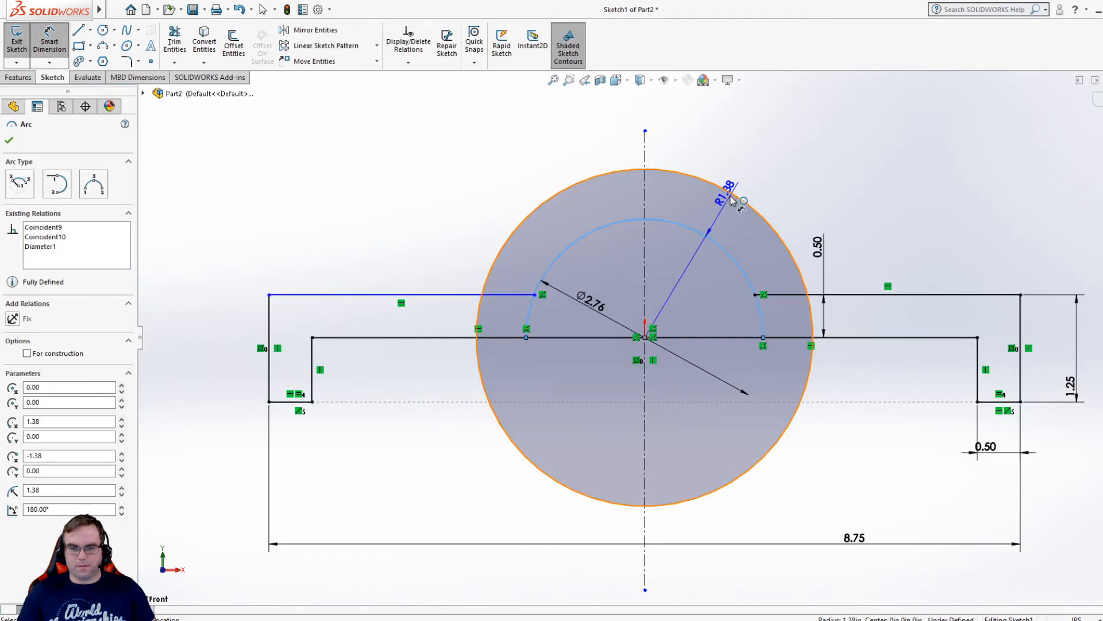
click(741, 189)
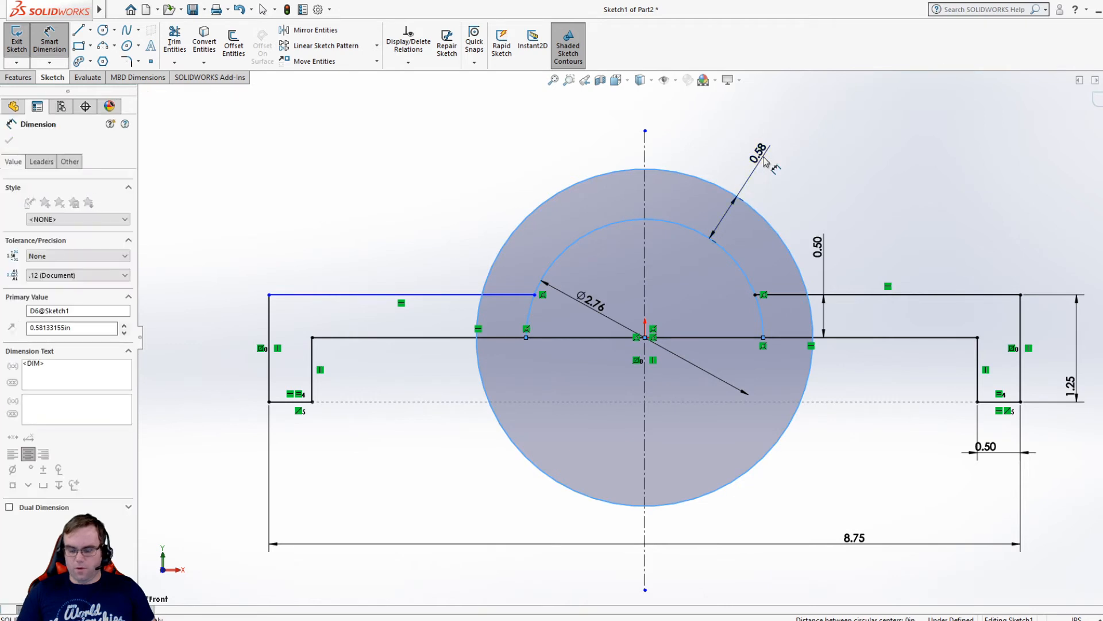
text(.5)
key(Return)
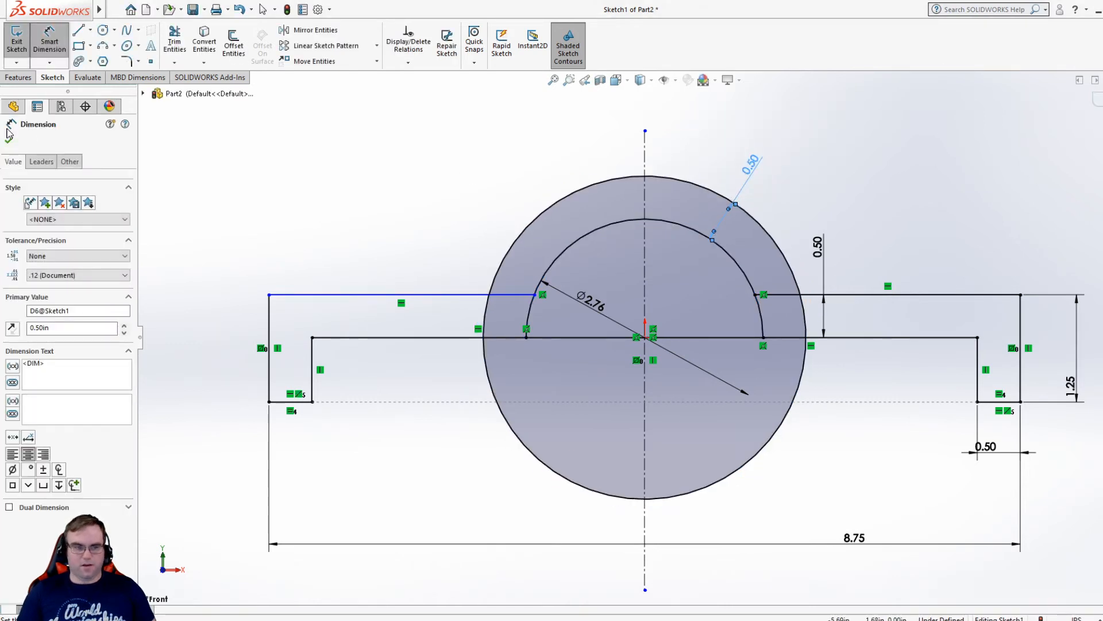
click(8, 141)
Make the left and right upper horizontal lines of the profile collinear
drag(329, 294, 370, 274)
click(375, 275)
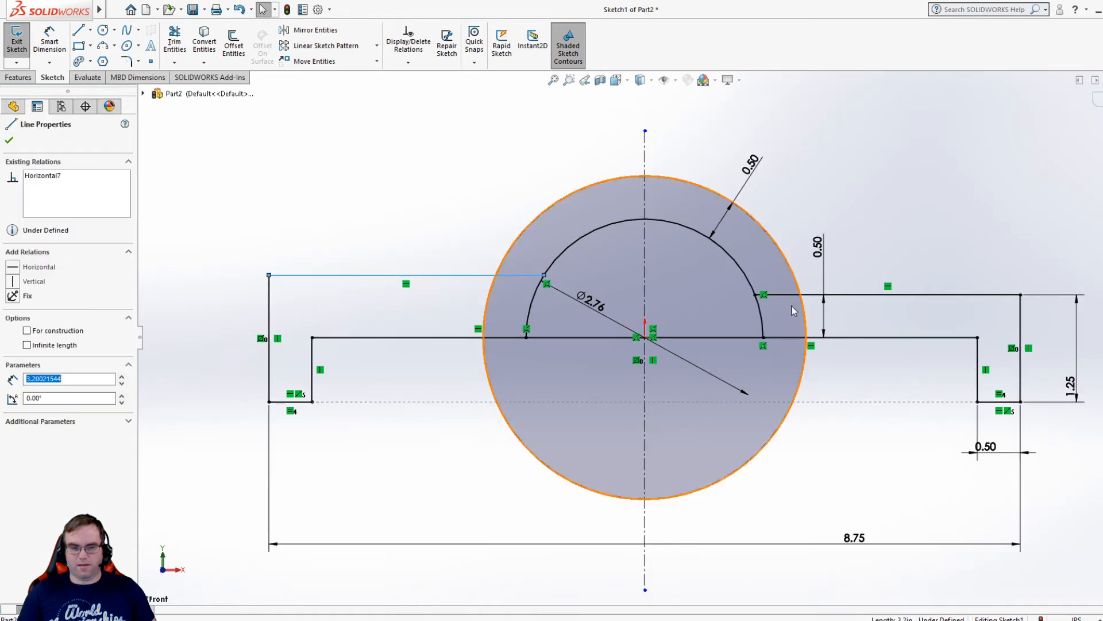
ctrl+click(879, 295)
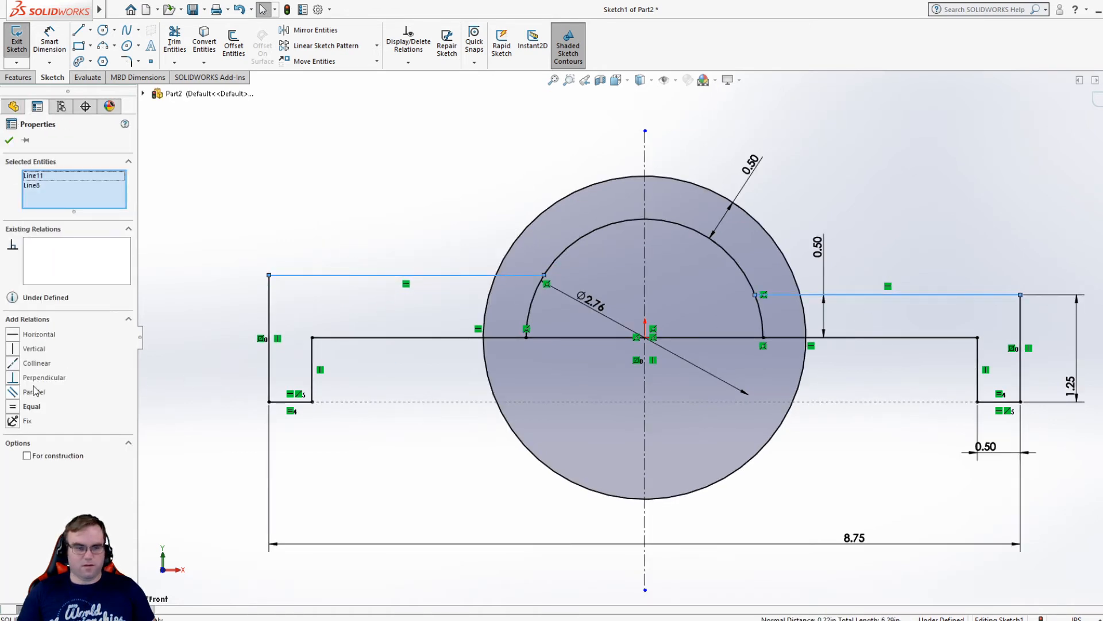
click(35, 363)
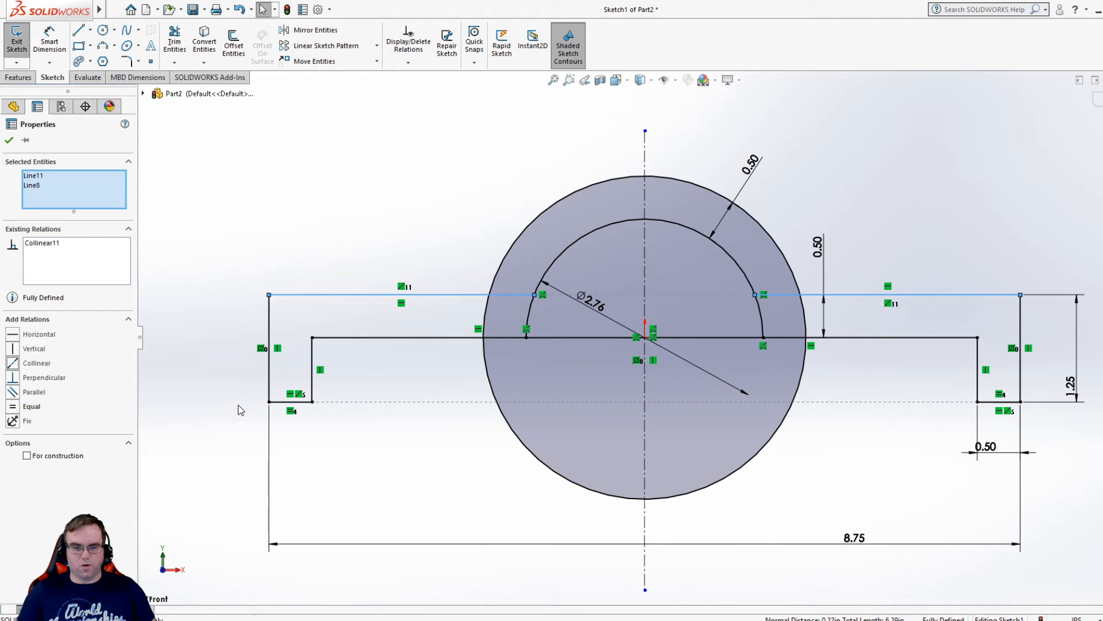
click(419, 476)
Trim the outer circle's lower portions and the line segments crossing the arch so that one closed bracket profile remains
click(175, 40)
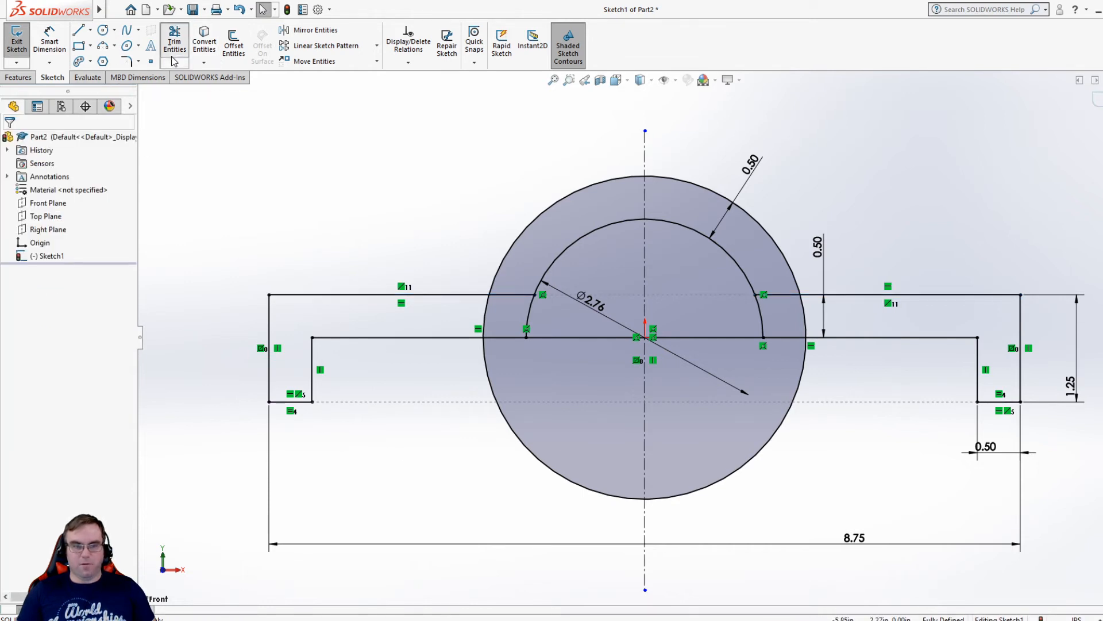
drag(502, 478, 552, 438)
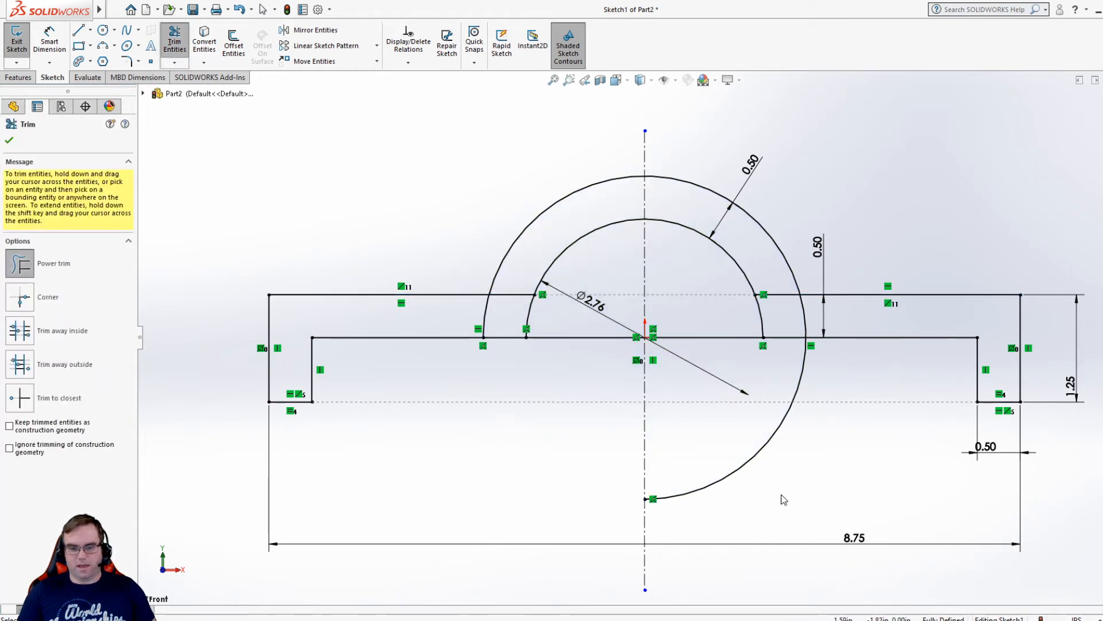
drag(784, 499, 741, 443)
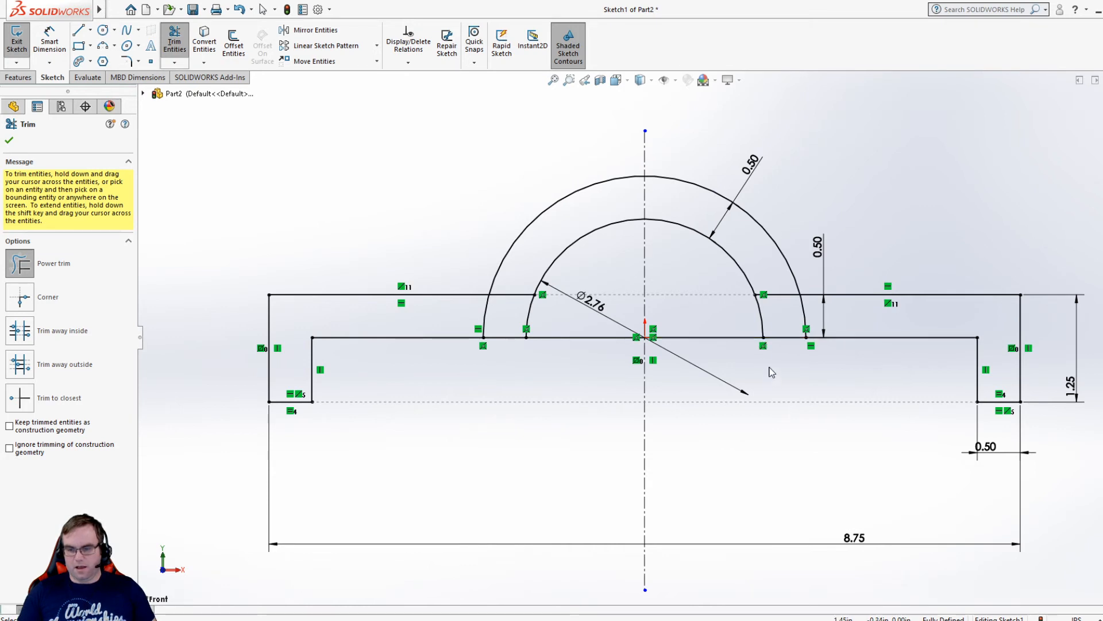
mouse_move(741, 342)
mouse_down()
mouse_move(531, 396)
mouse_move(566, 327)
mouse_move(517, 365)
mouse_up()
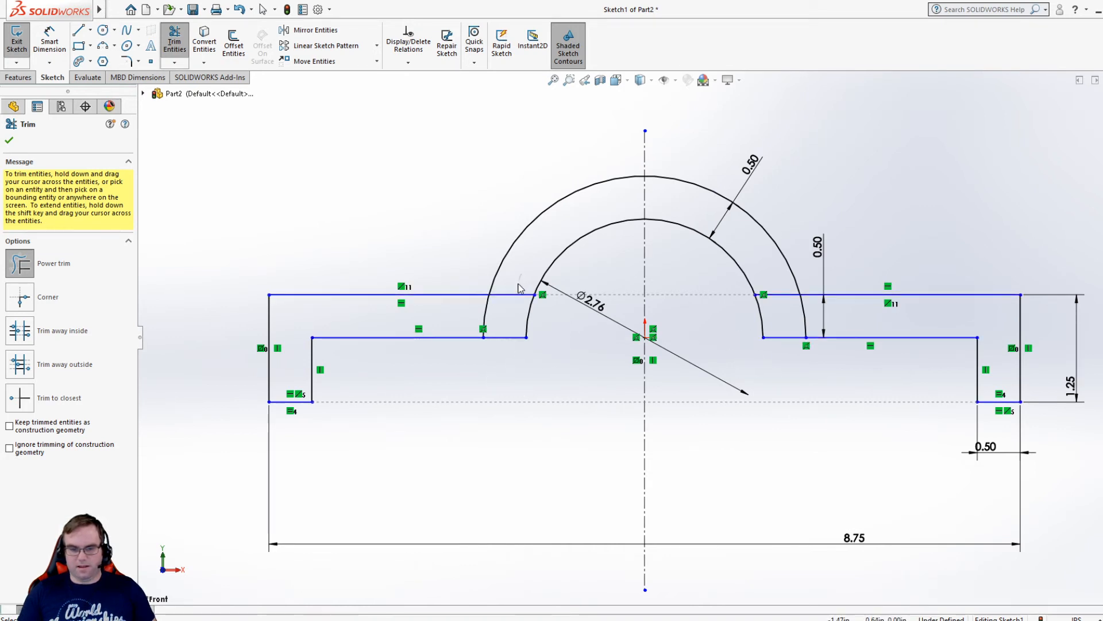
drag(522, 276, 515, 306)
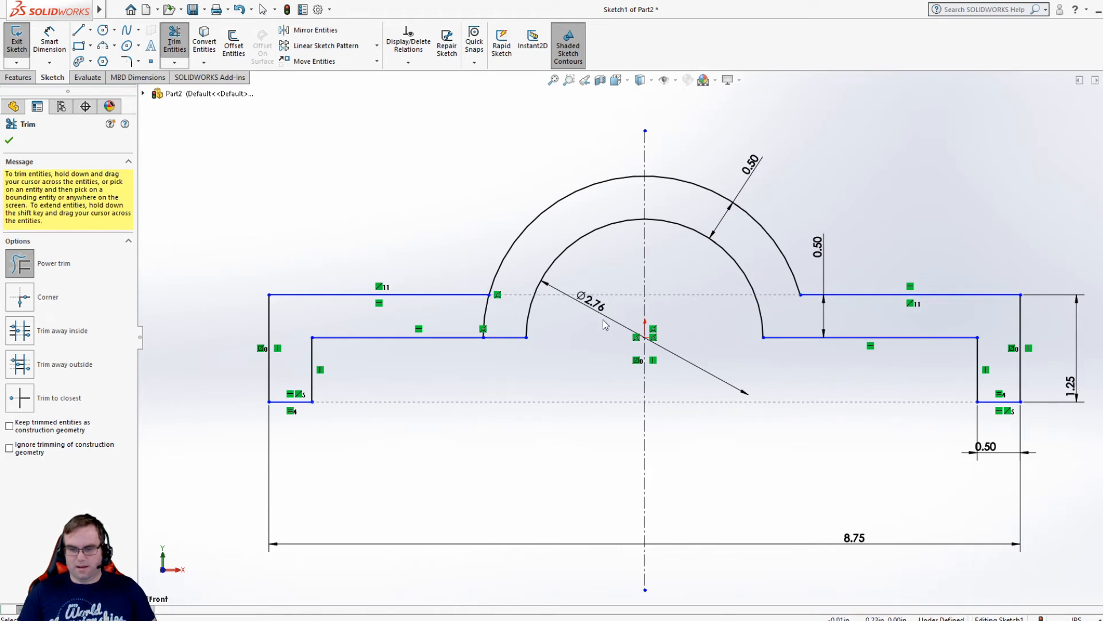
drag(477, 319, 476, 313)
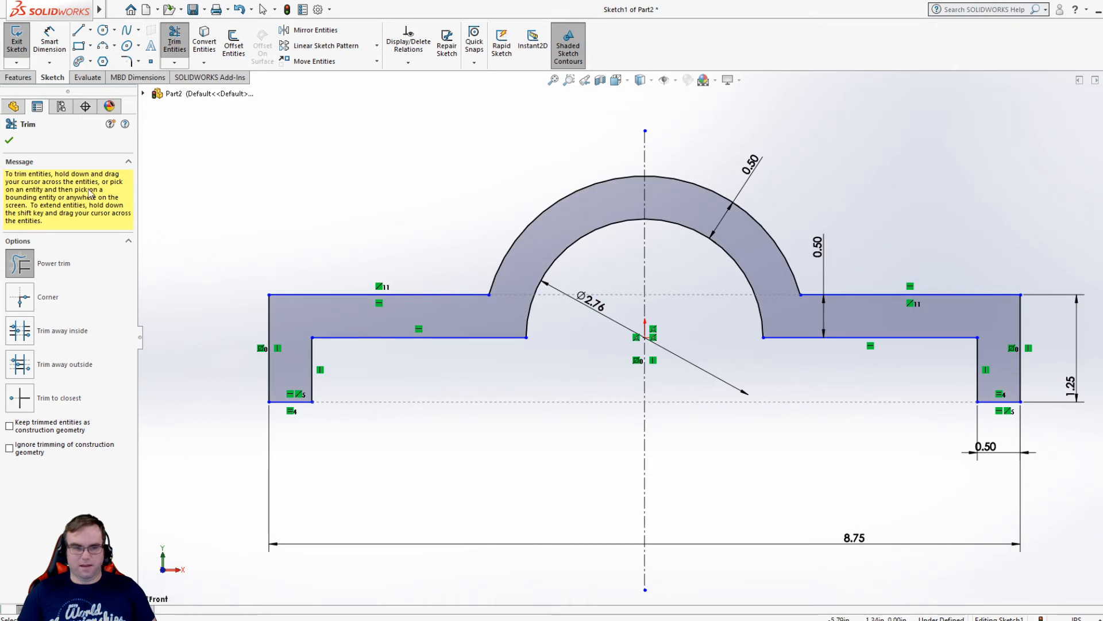
Finish trimming and shift the left foot's lower line downward to test the profile's remaining freedom
click(9, 141)
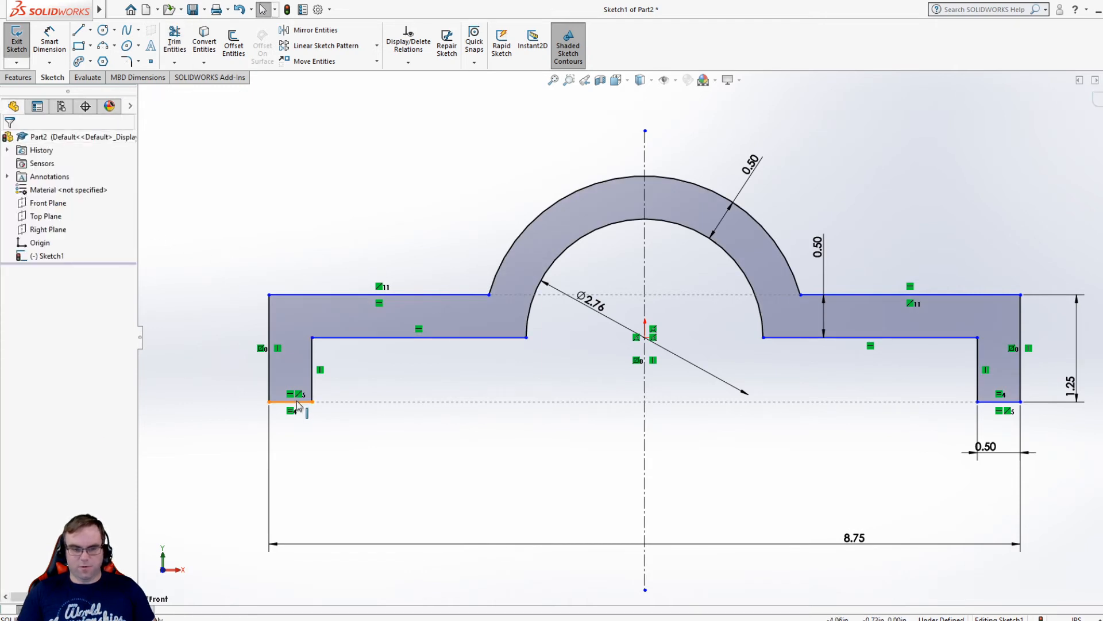
mouse_move(296, 401)
mouse_down()
mouse_move(310, 378)
mouse_move(336, 425)
mouse_up()
click(489, 503)
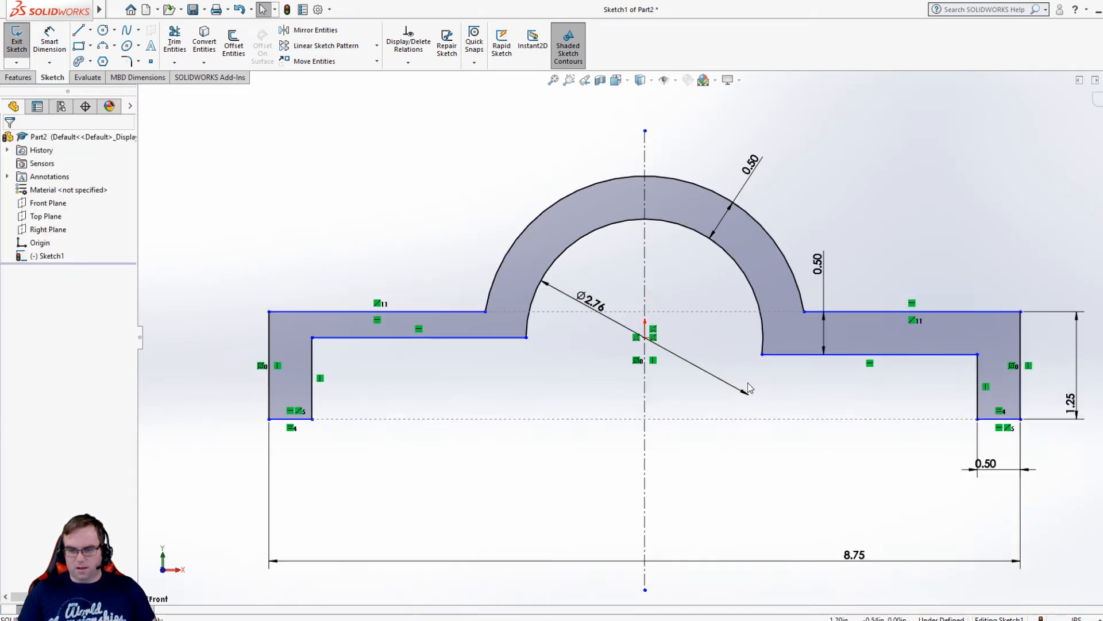
Make the left and right lower horizontal lines beside the arch collinear
click(777, 354)
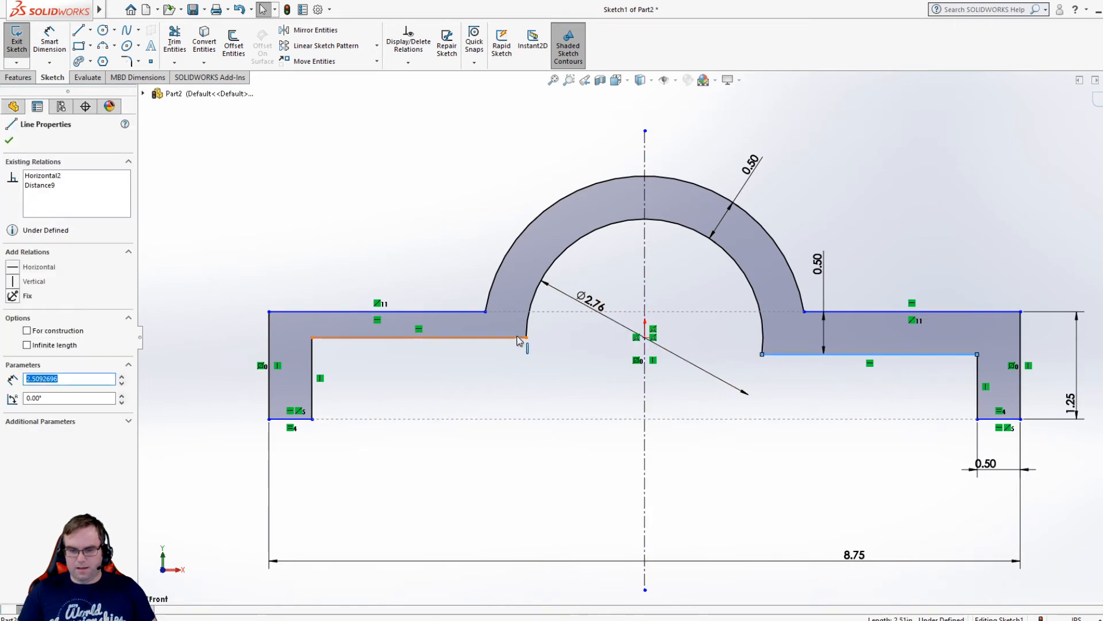
ctrl+click(480, 338)
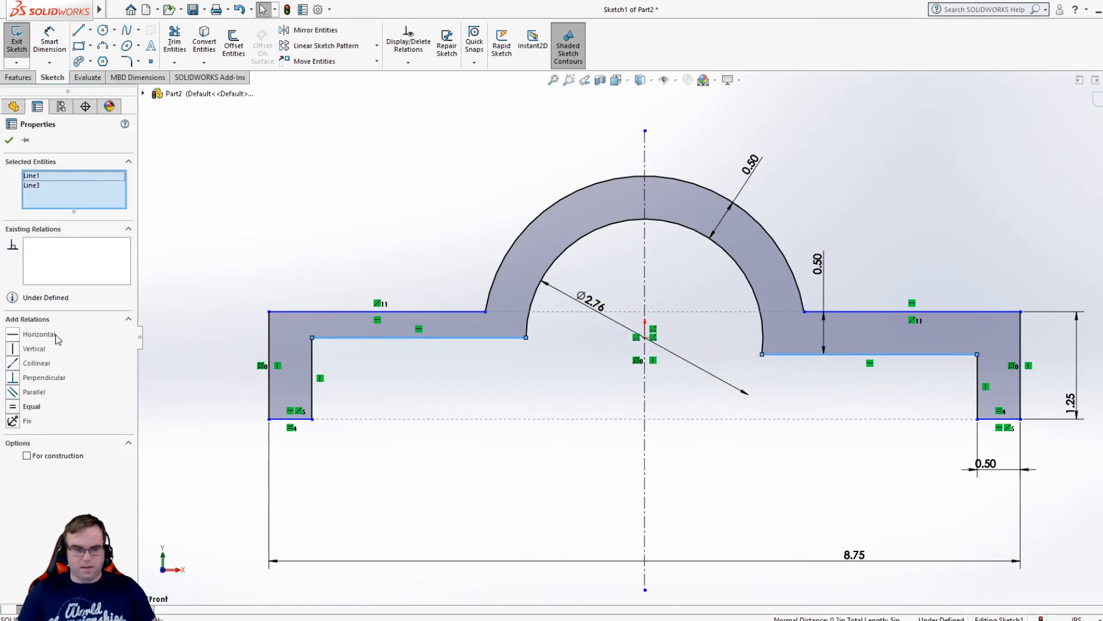
click(35, 363)
Make the left lower horizontal line beside the arch coincident with the origin
click(520, 354)
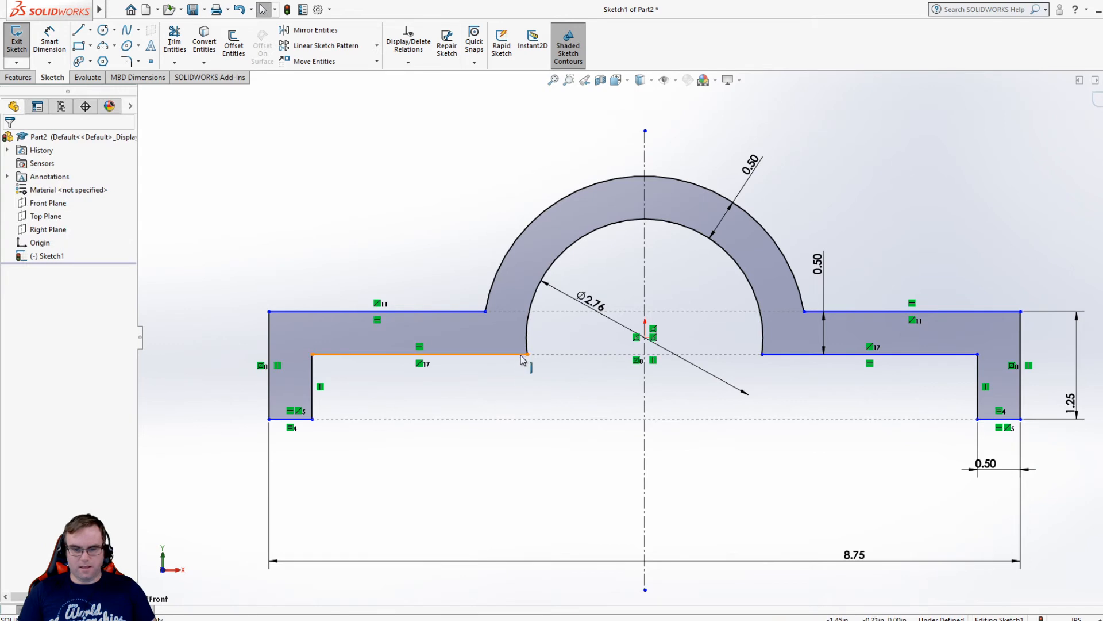
ctrl+click(645, 338)
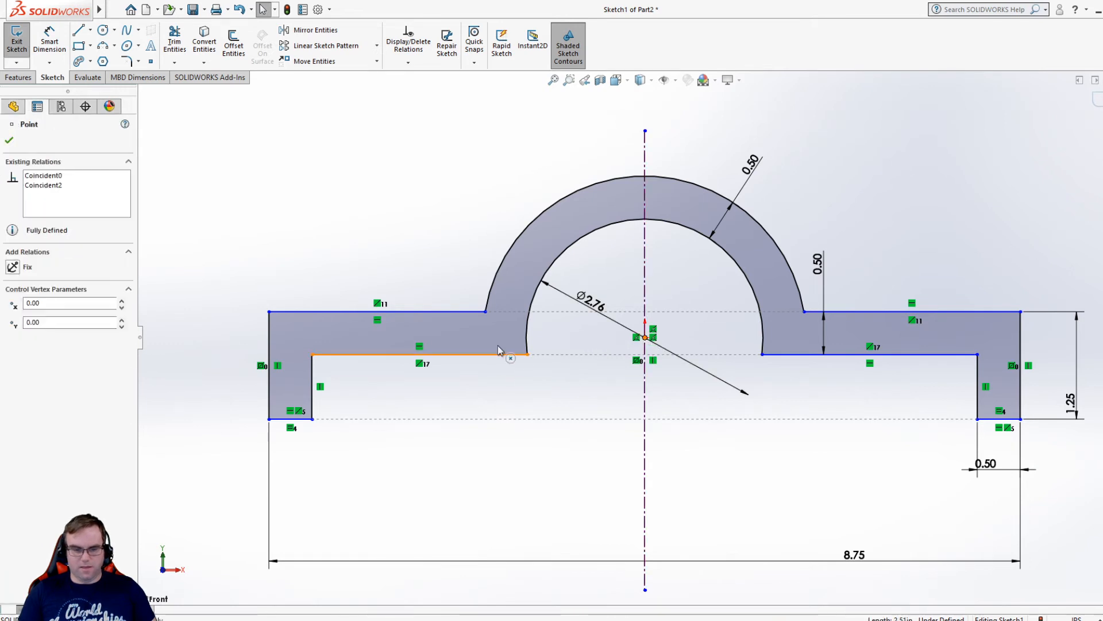
click(32, 351)
click(411, 471)
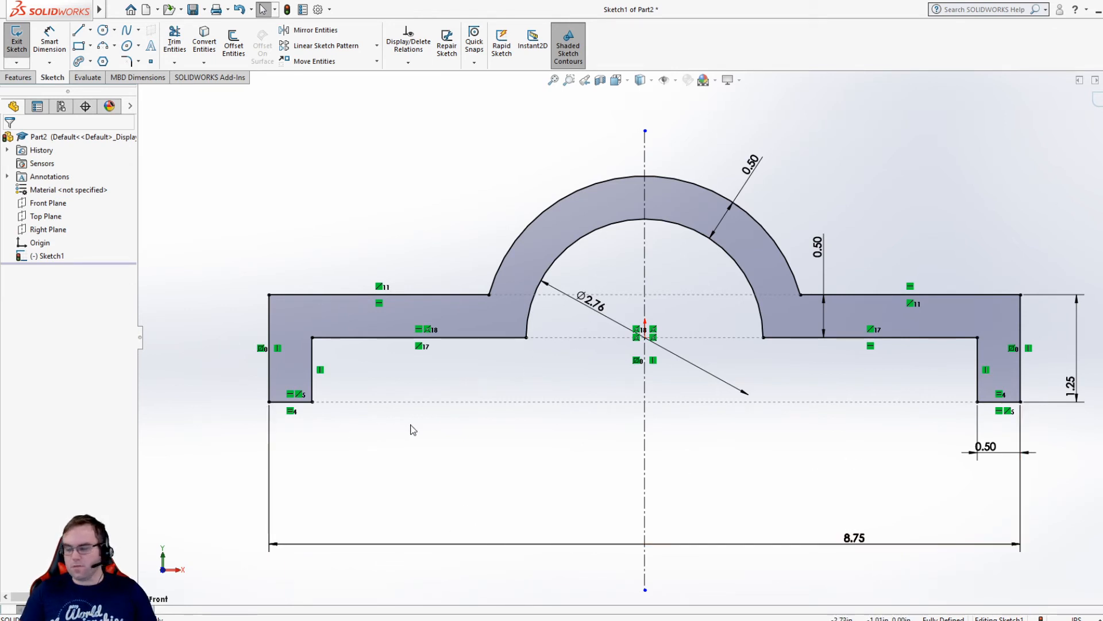
Extrude the bracket profile 3 in with the Mid Plane end condition
key(z)
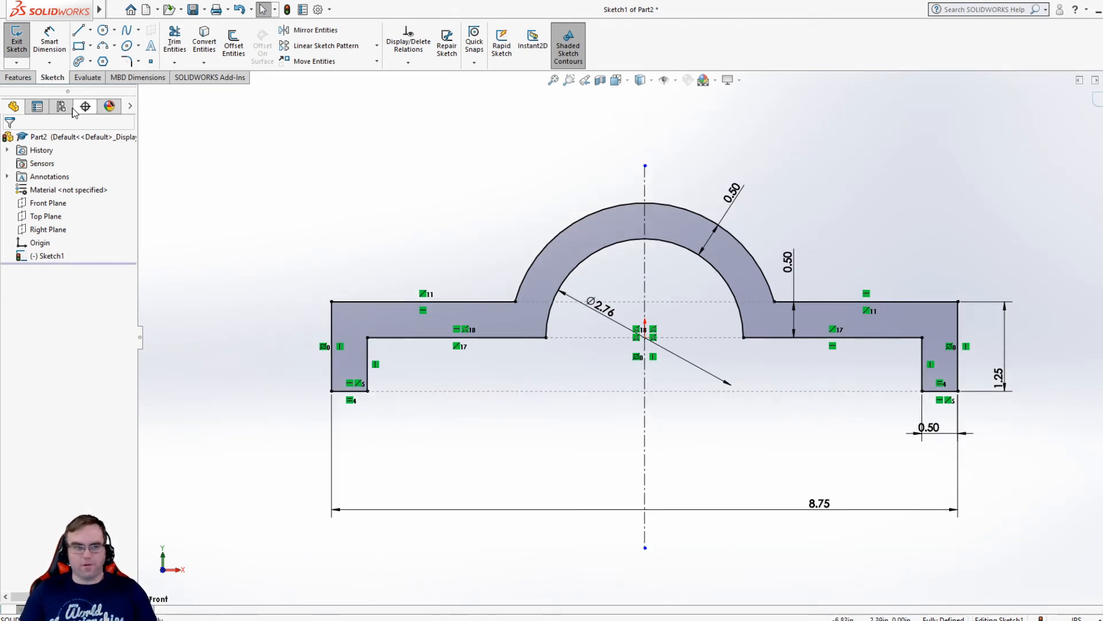
click(18, 77)
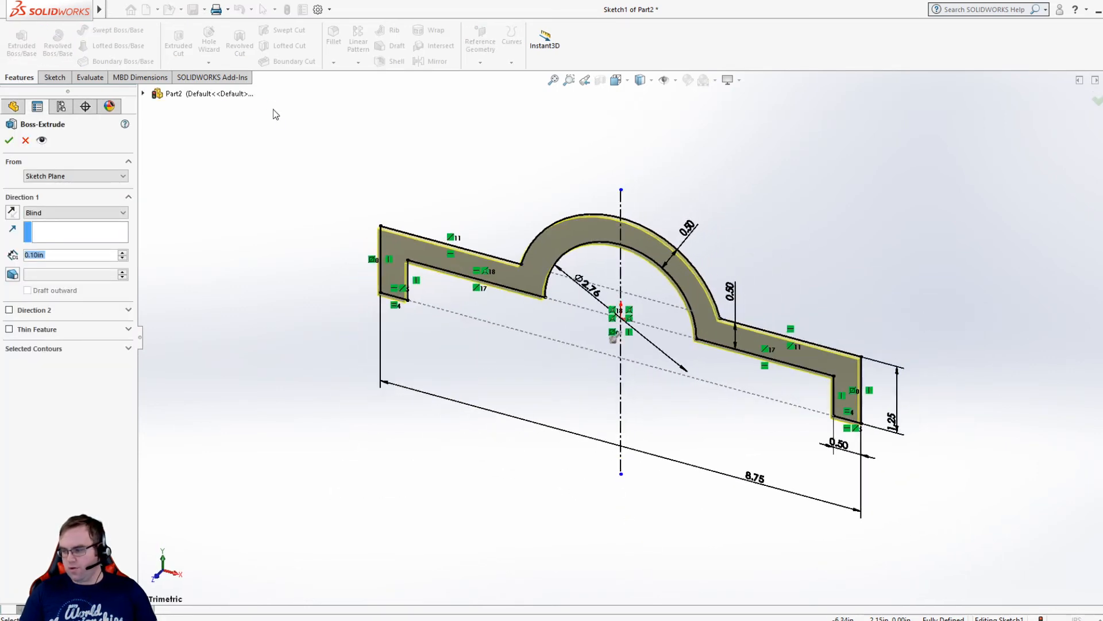
text(3)
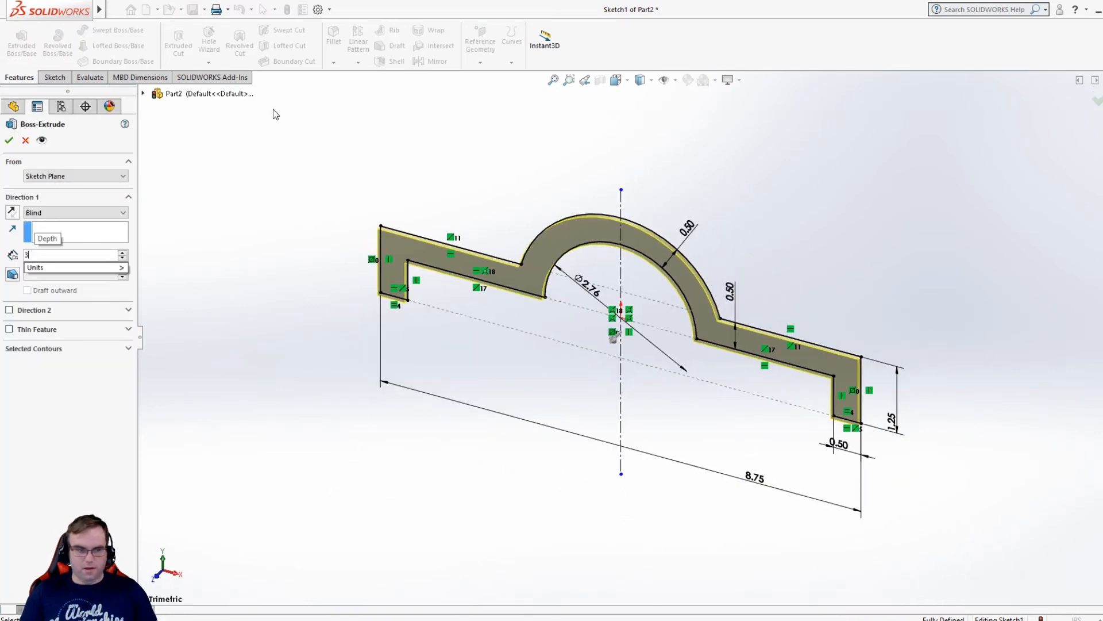
key(Return)
click(47, 213)
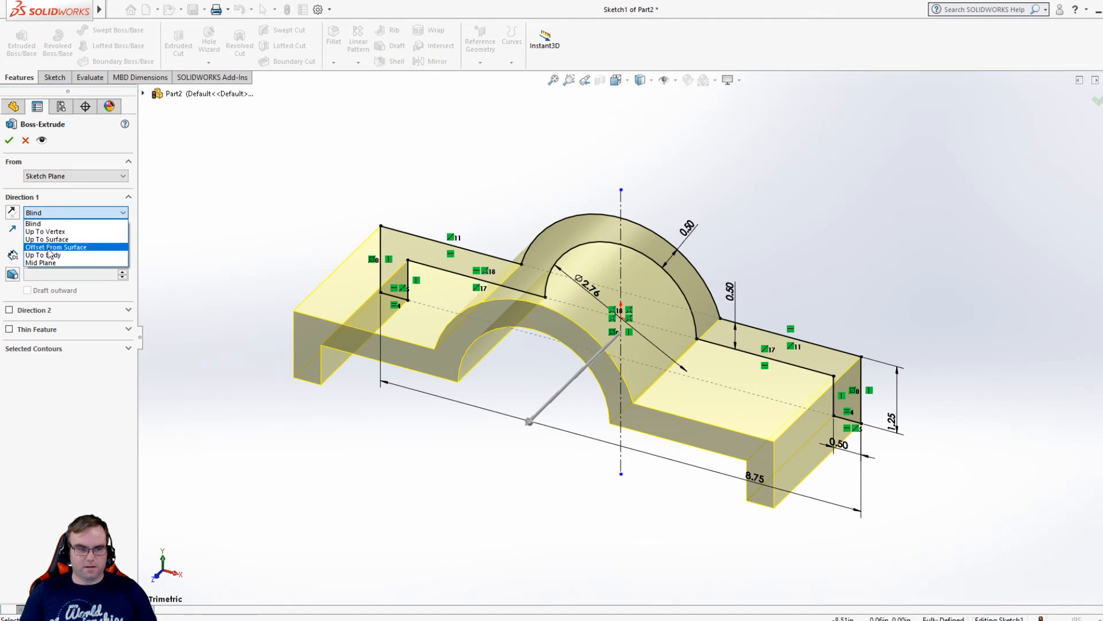
click(57, 266)
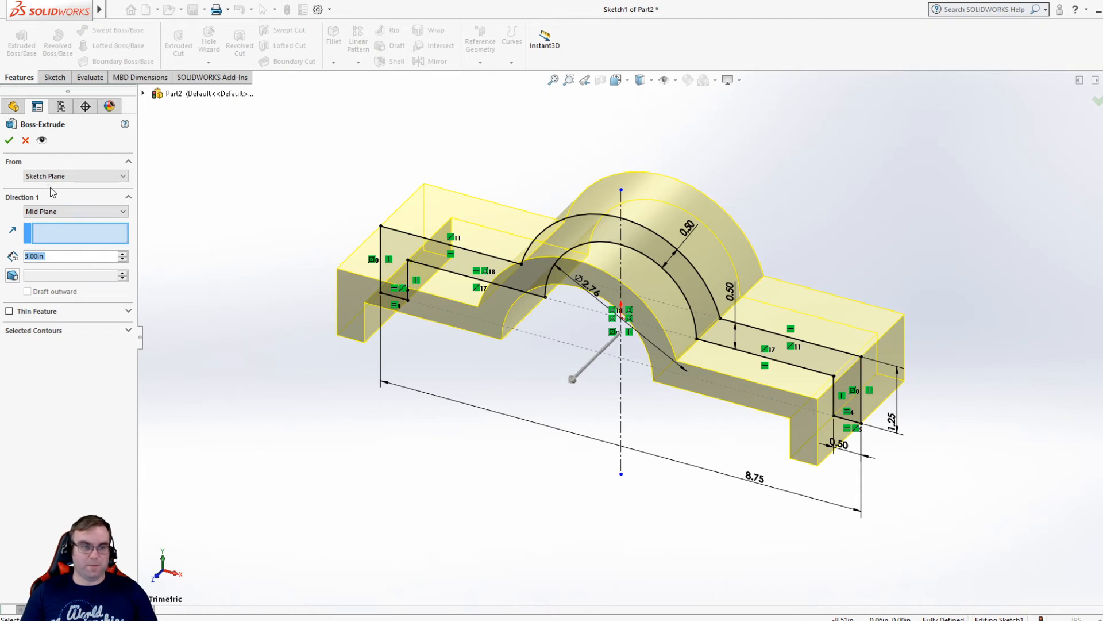
click(9, 141)
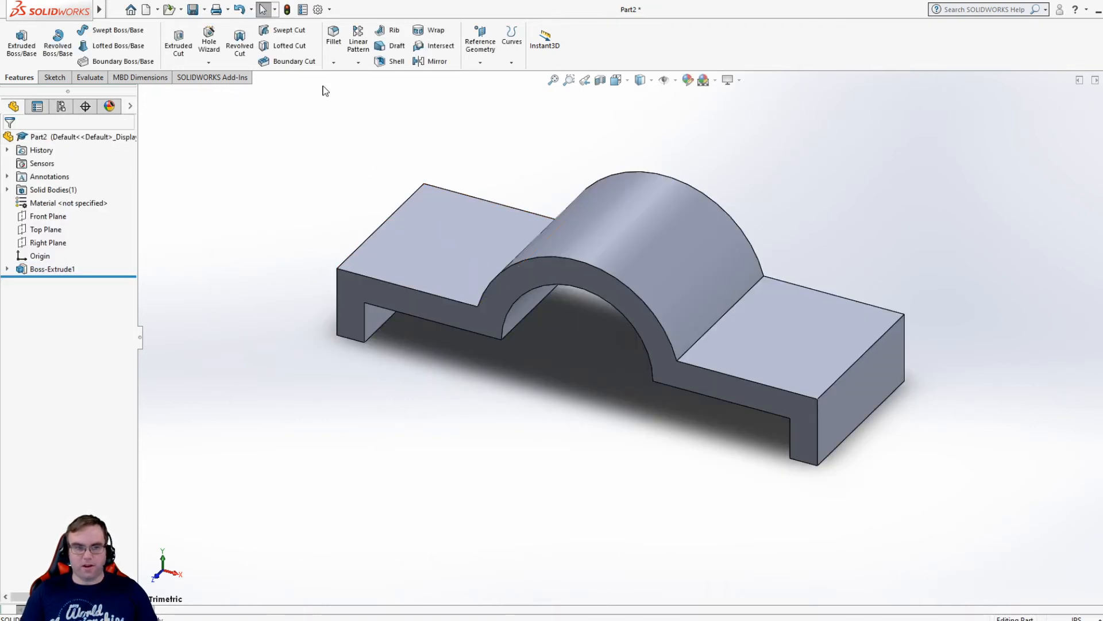
Fillet the four short bottom corner edges of the two feet with a 0.38 in radius
click(335, 36)
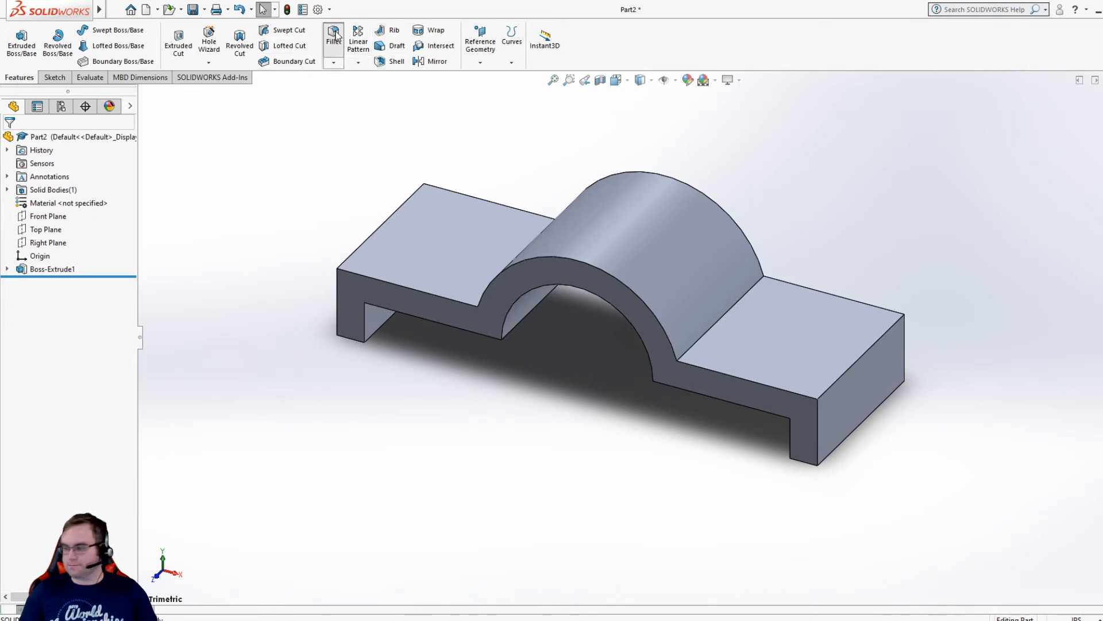
click(805, 460)
middle_drag(949, 462, 793, 546)
click(551, 503)
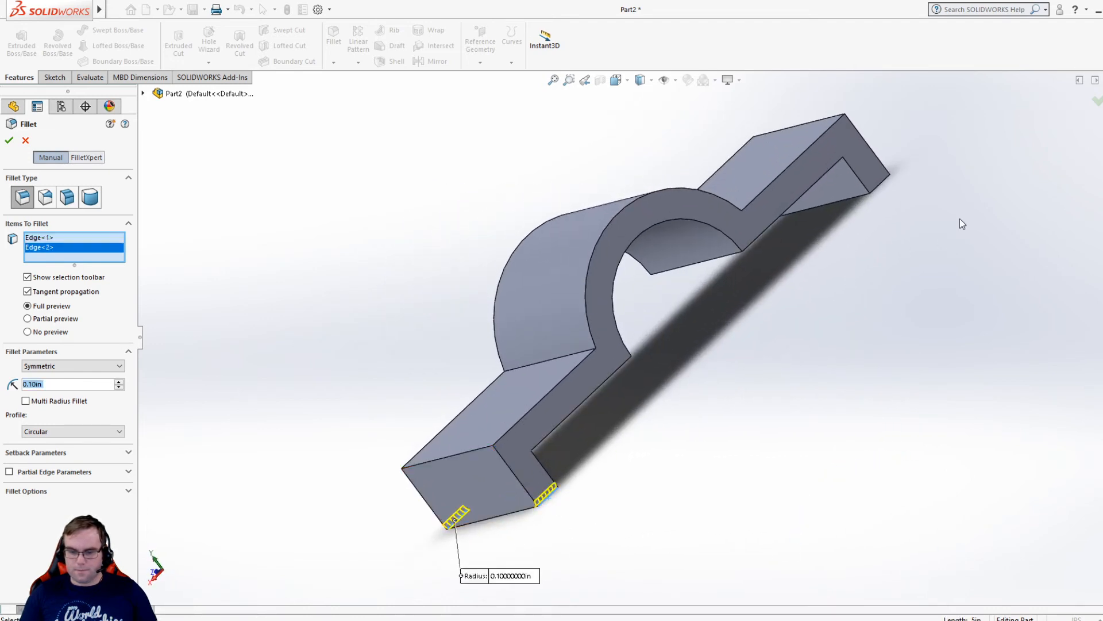
click(881, 185)
middle_drag(762, 358, 360, 240)
click(352, 270)
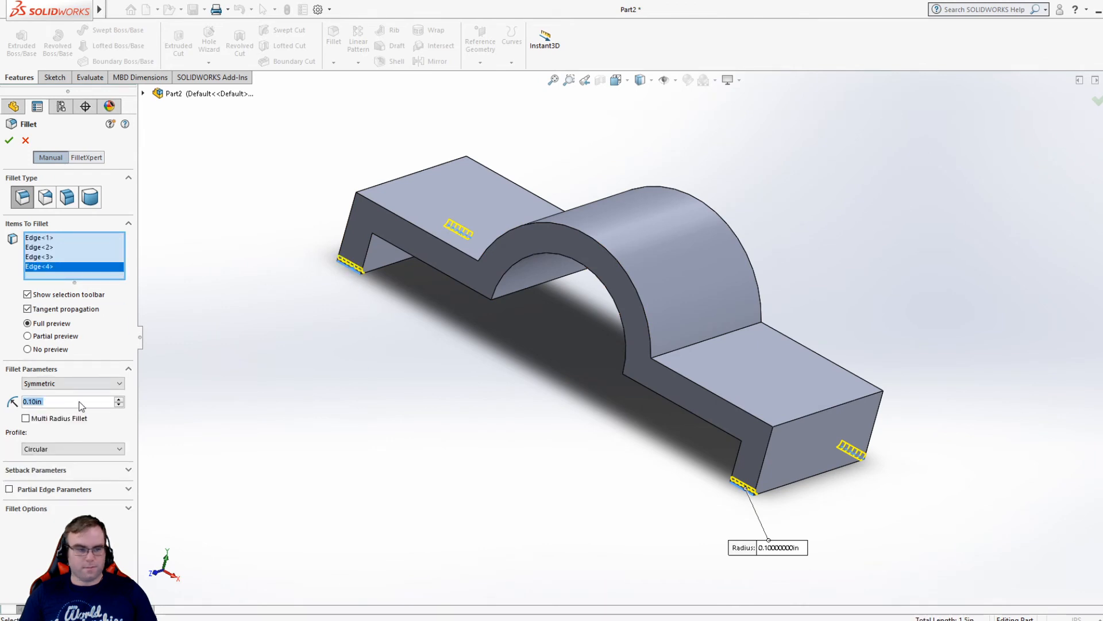
text(0.38)
key(Return)
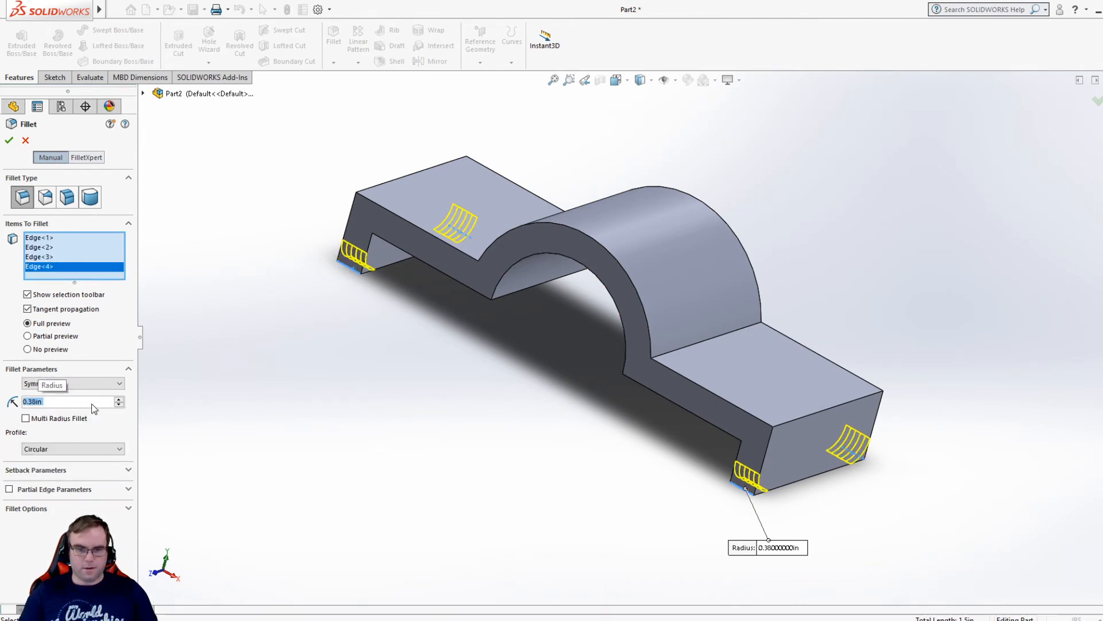
click(8, 140)
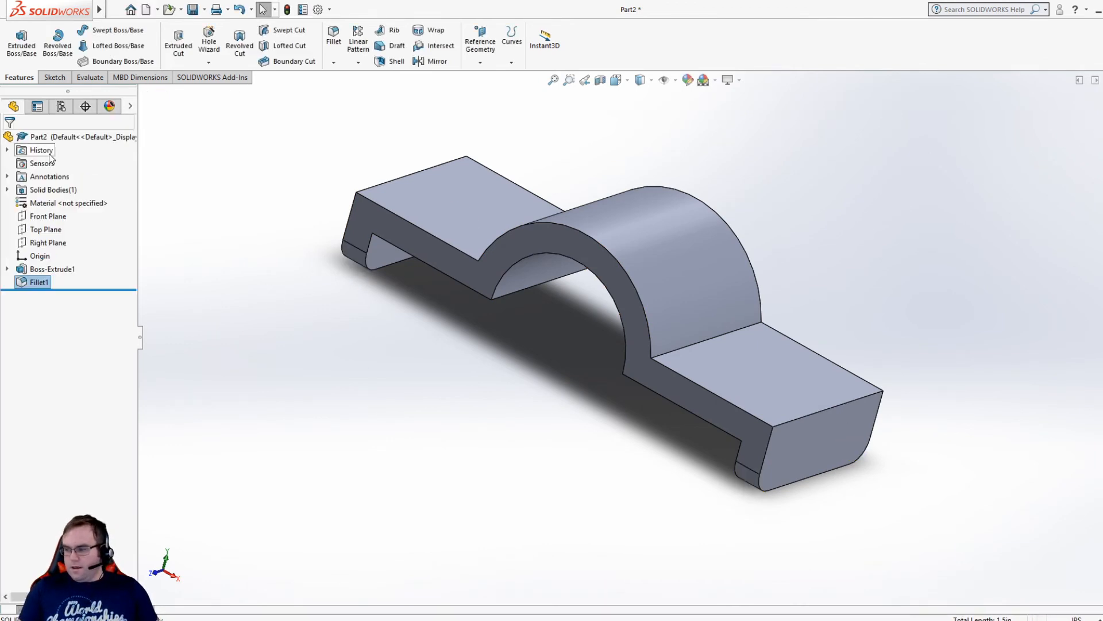
Edit the foot fillet to add the two edges where the arch's outer surface meets the flat flanges
middle_drag(426, 299, 464, 325)
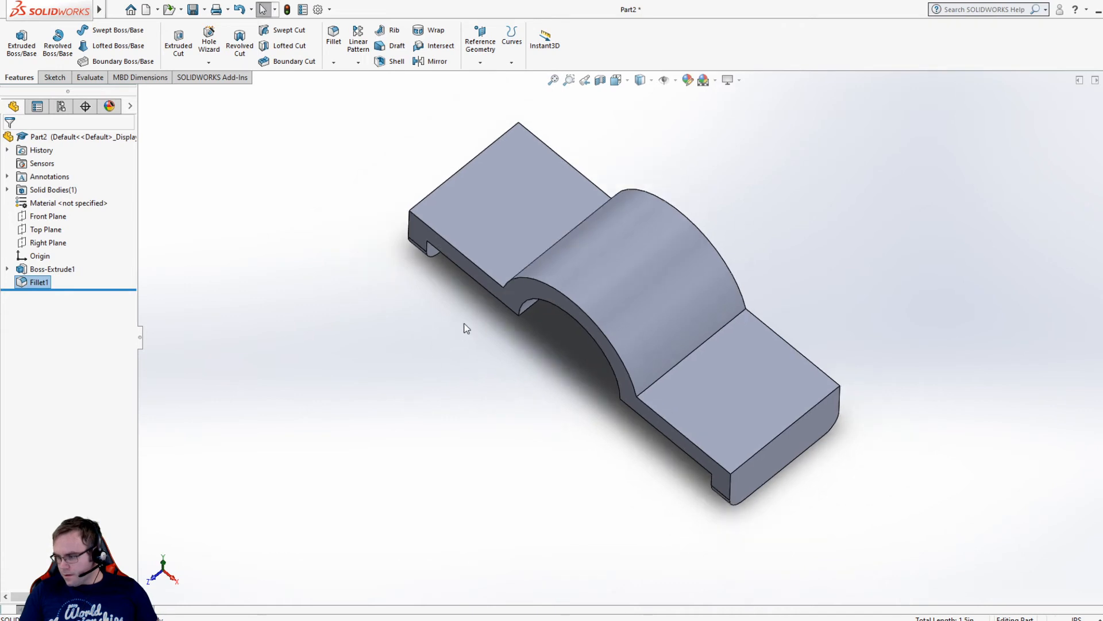
right_click(38, 285)
click(48, 247)
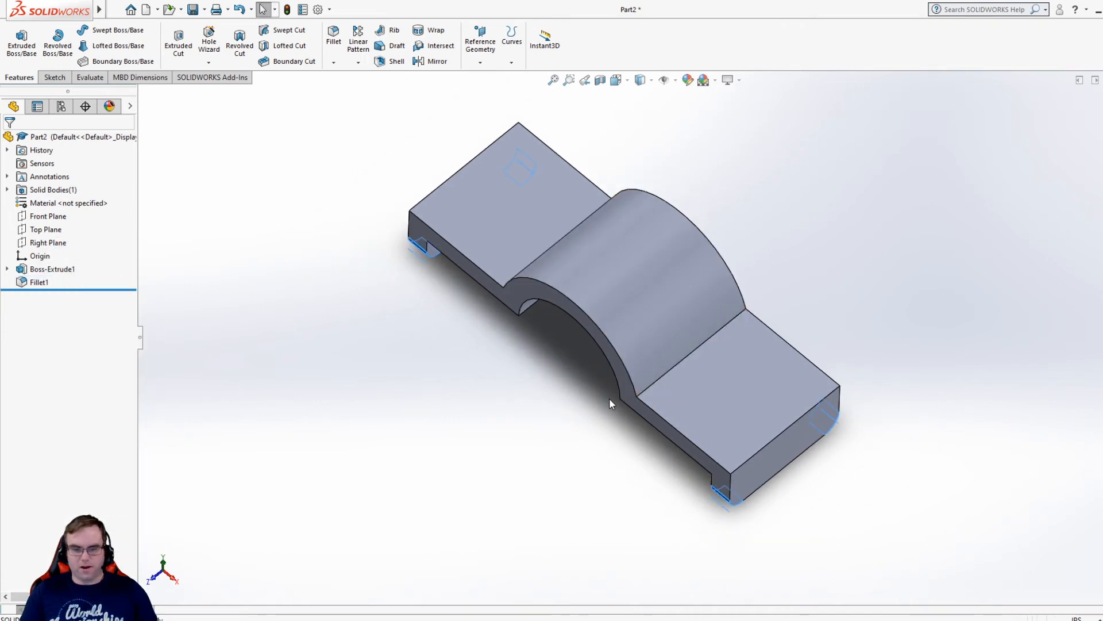
click(646, 387)
middle_drag(586, 394, 529, 327)
click(547, 263)
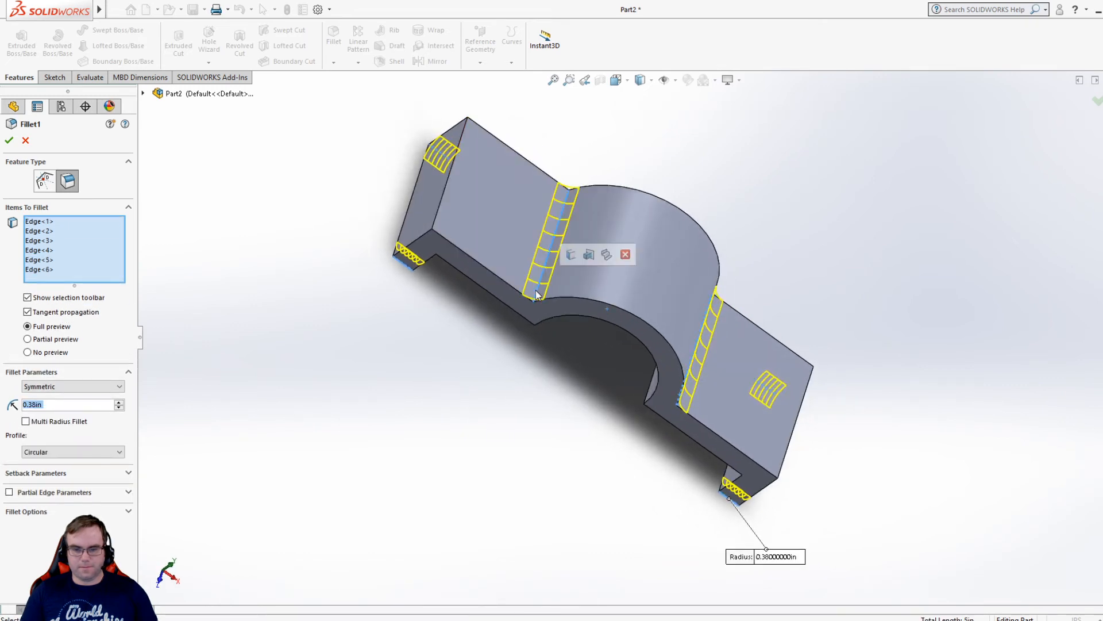
click(15, 144)
middle_drag(433, 430, 396, 332)
click(55, 77)
click(23, 39)
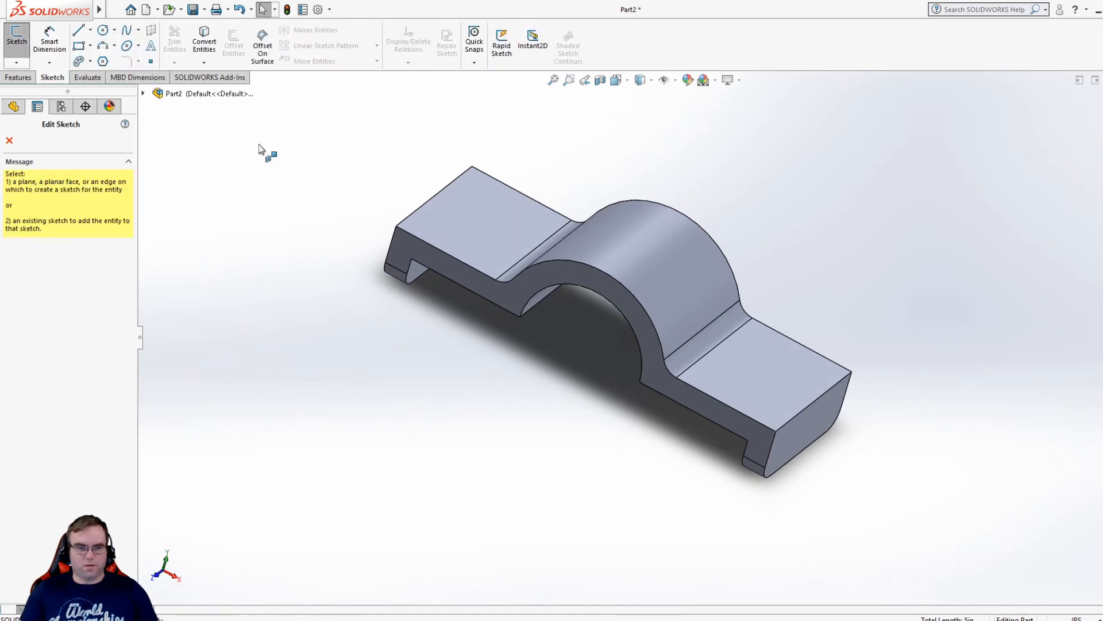
click(465, 227)
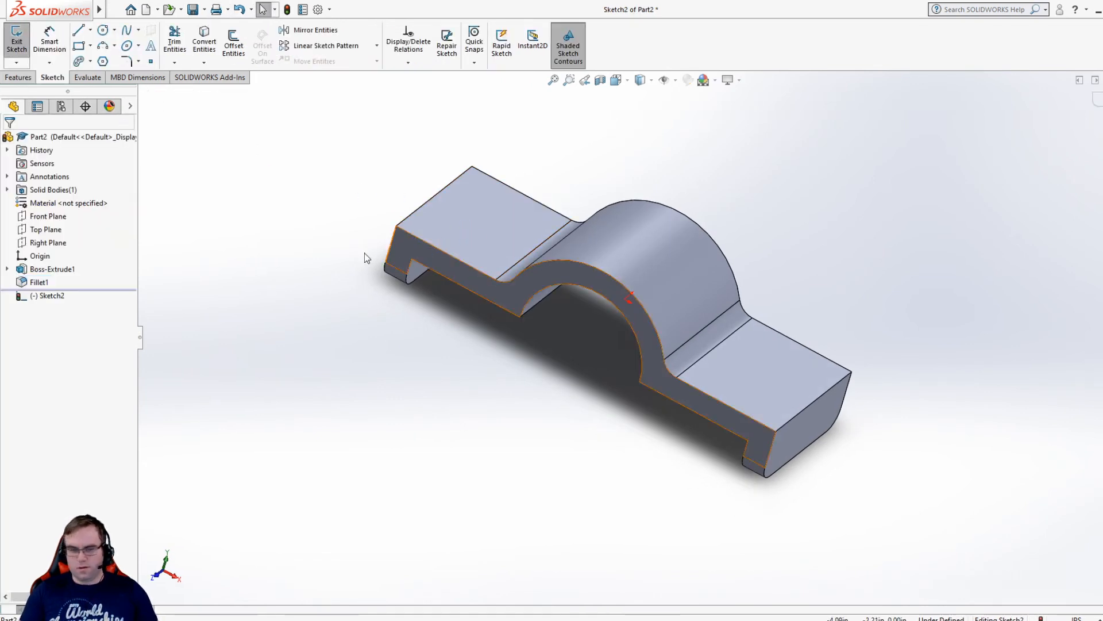
click(17, 38)
Edit the existing fillet to add the upper outer edge at each end of the bracket
right_click(42, 287)
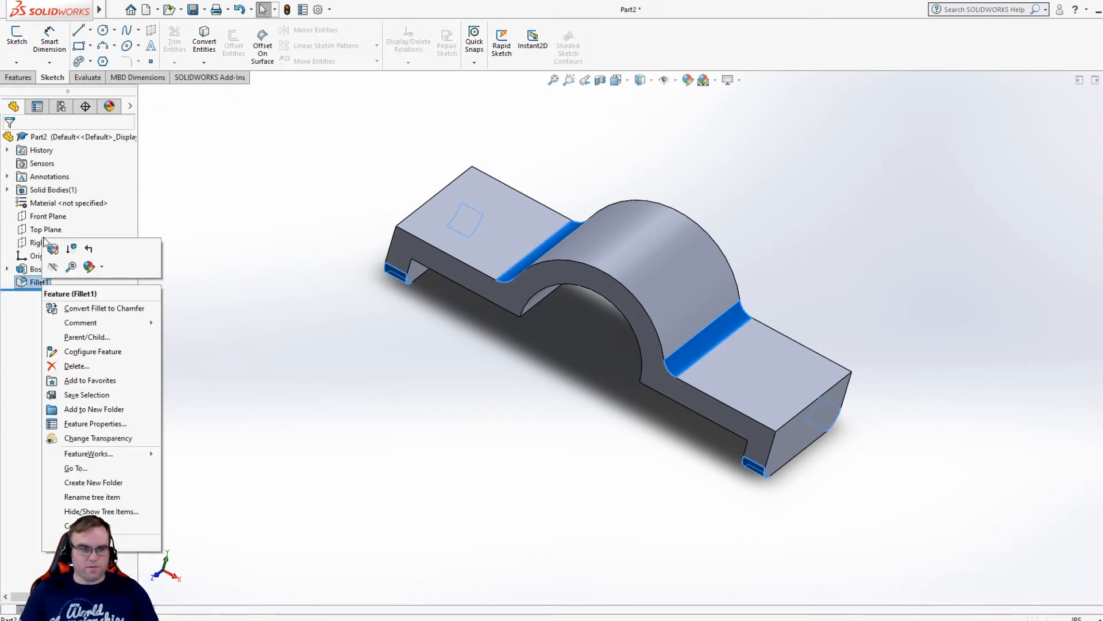
click(45, 241)
click(413, 218)
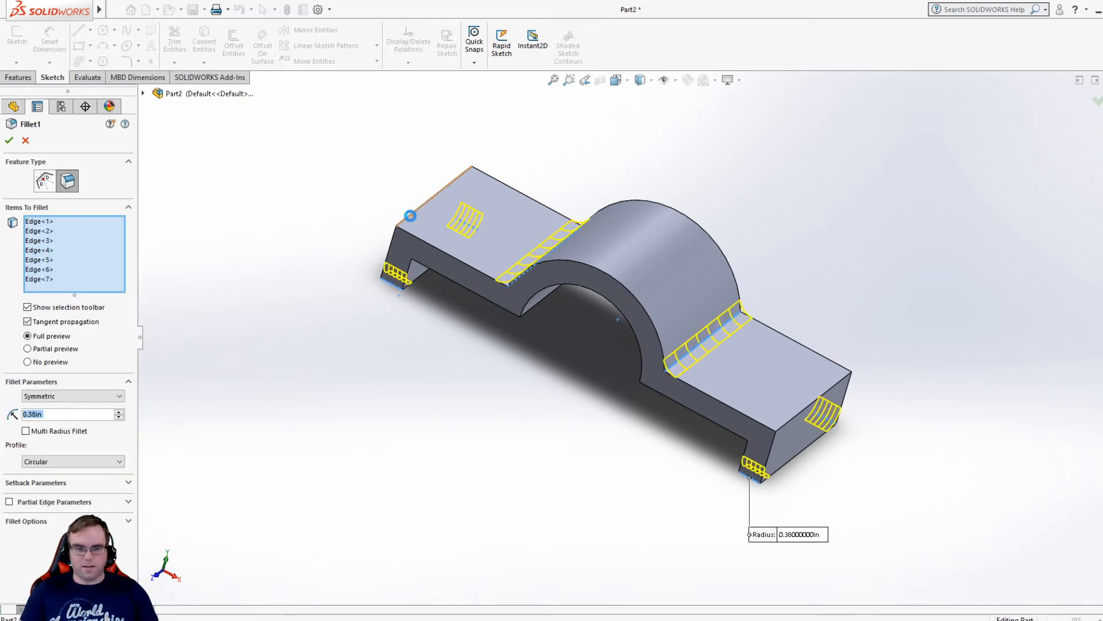
click(781, 418)
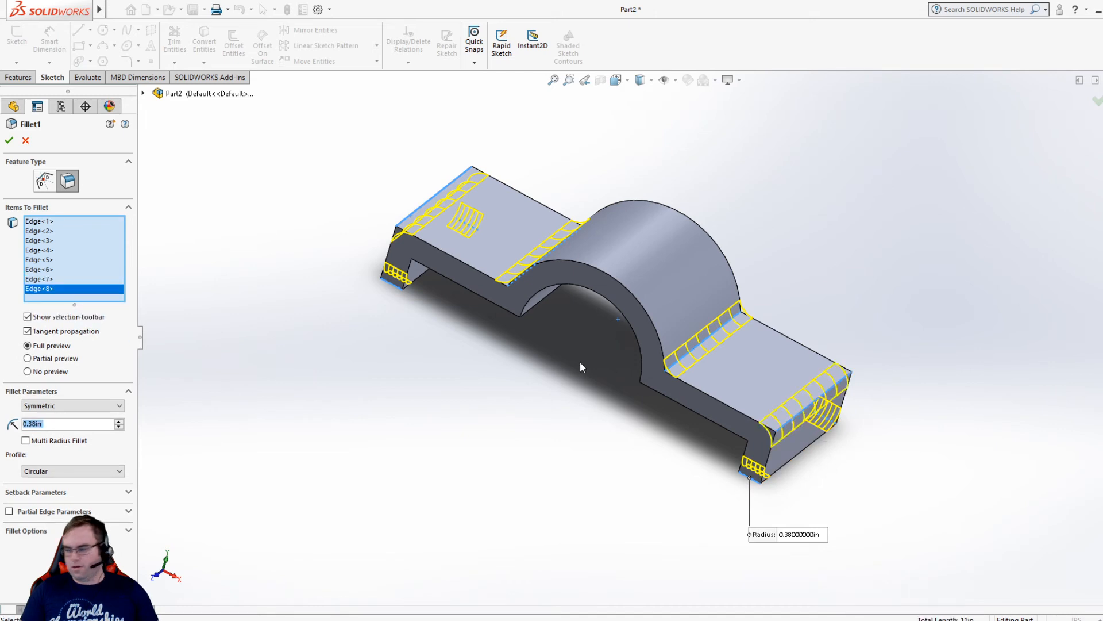
click(9, 141)
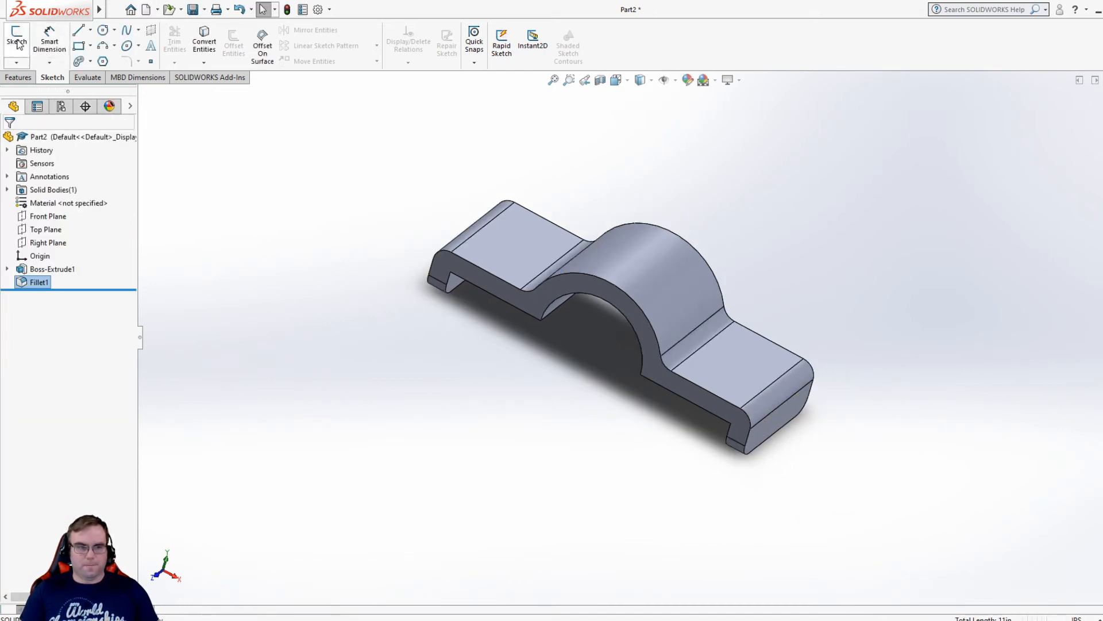
Start a sketch on the left flange's upper face and draw a circle on each flange, the left one about 0.36 in in radius
click(17, 35)
click(491, 263)
key(space)
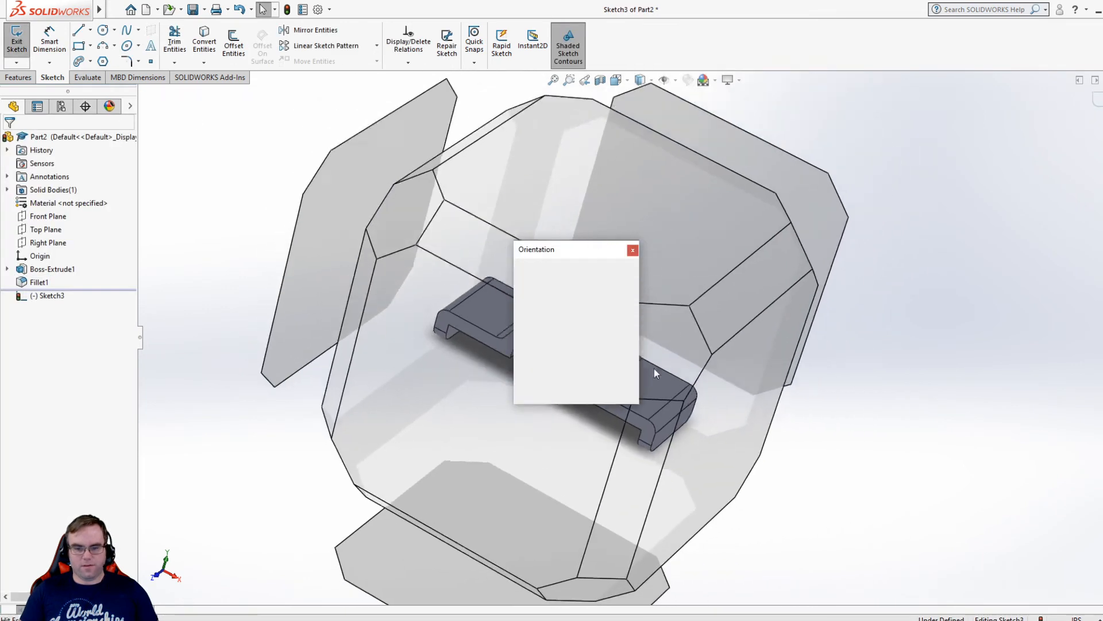
click(634, 321)
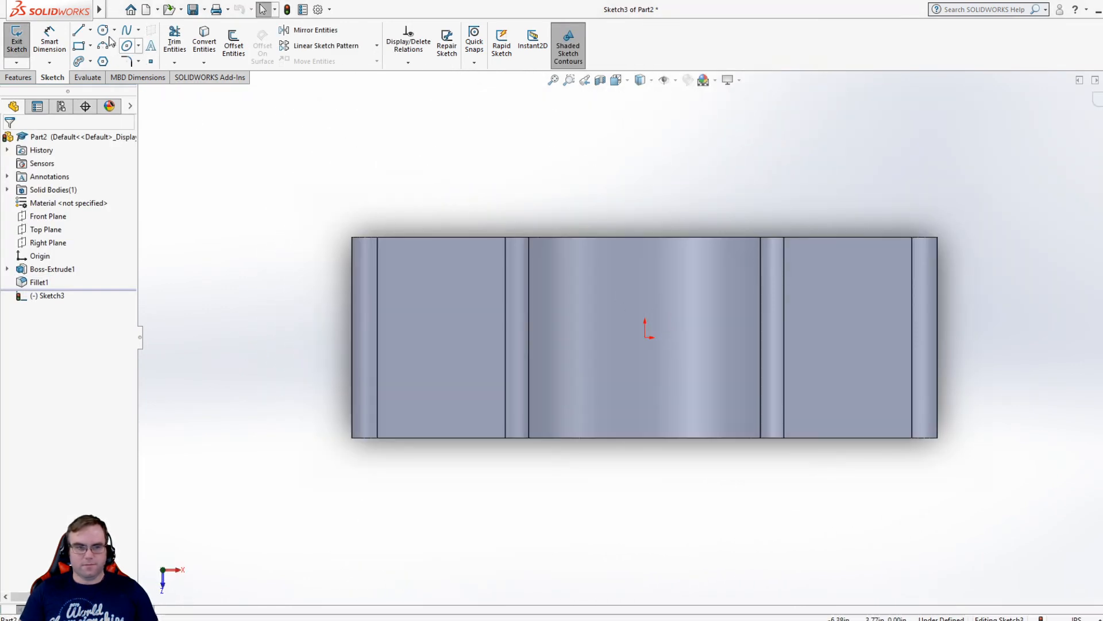
click(104, 30)
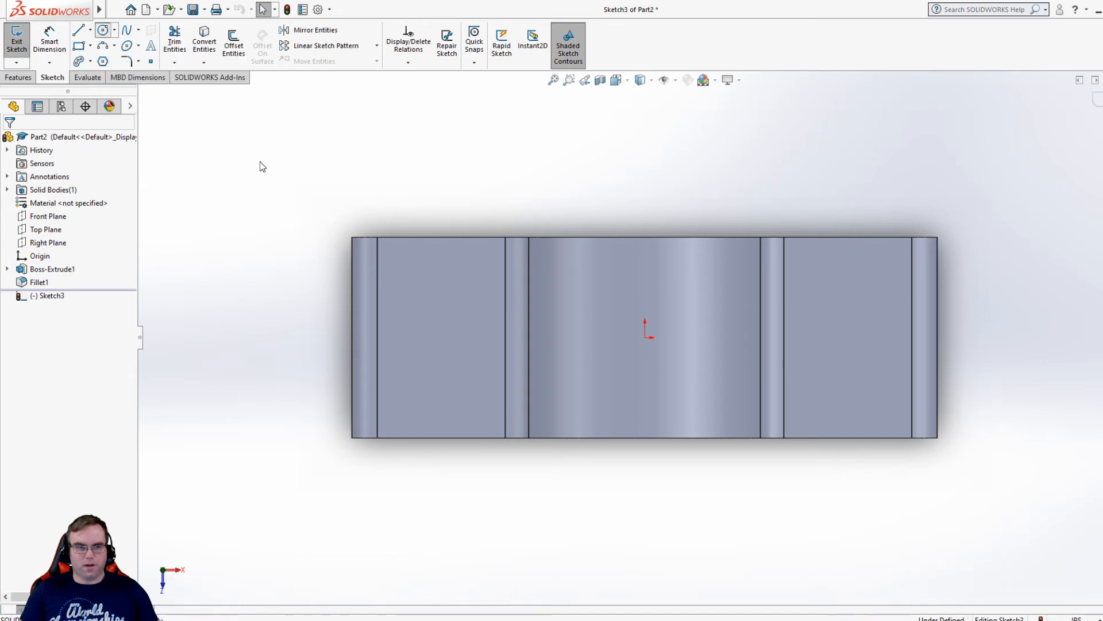
click(449, 340)
click(456, 317)
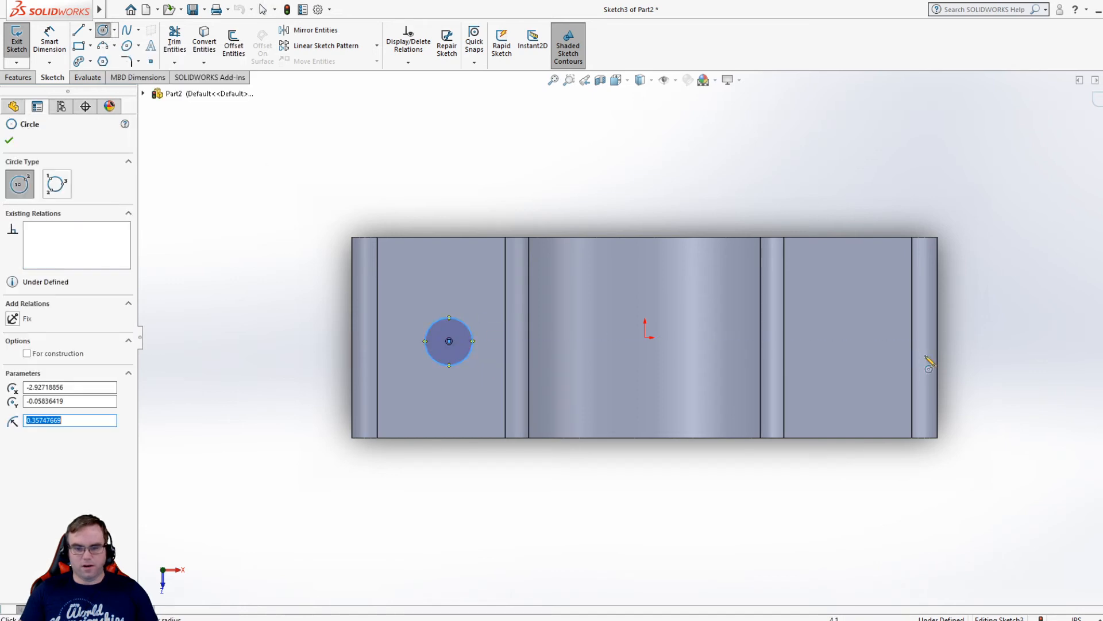
click(852, 341)
click(870, 324)
key(Escape)
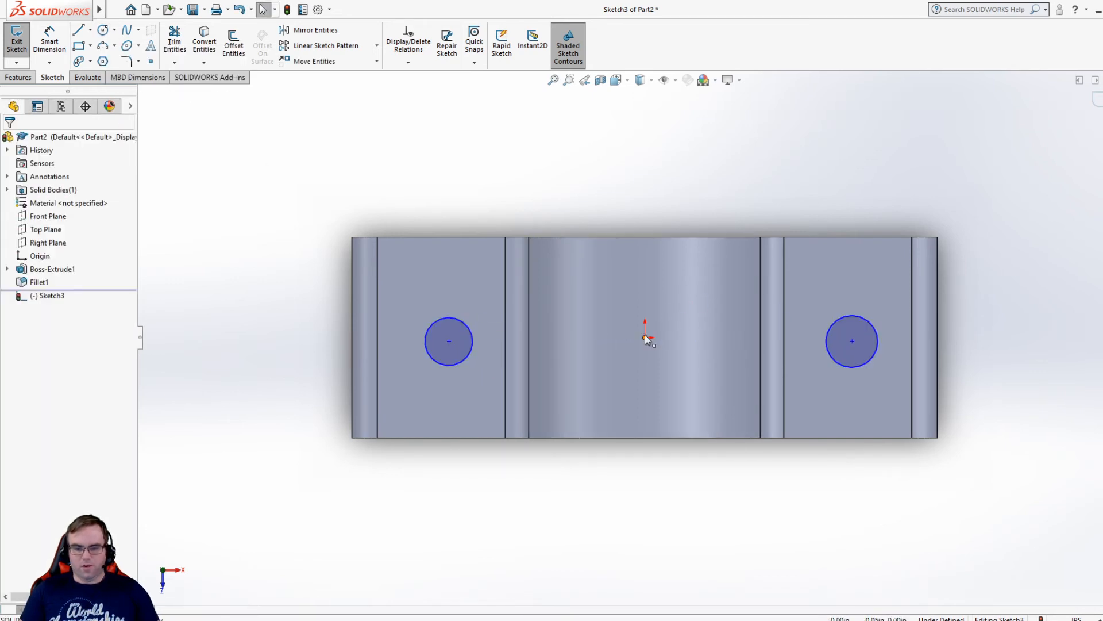
Align the left circle's centre horizontally with the origin
click(642, 338)
ctrl+click(450, 342)
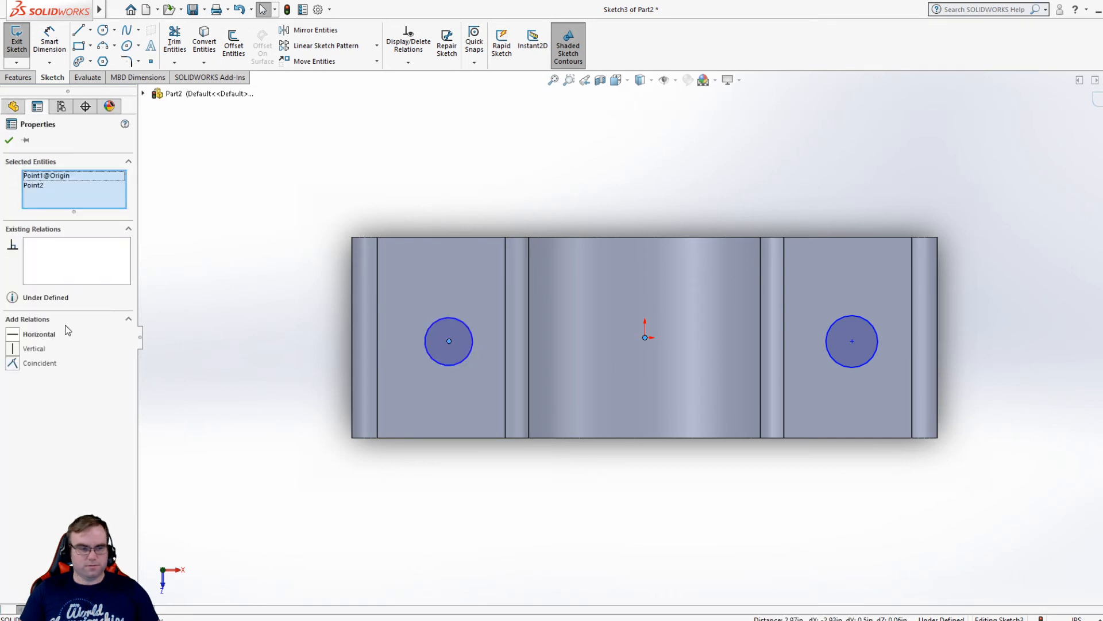
click(26, 338)
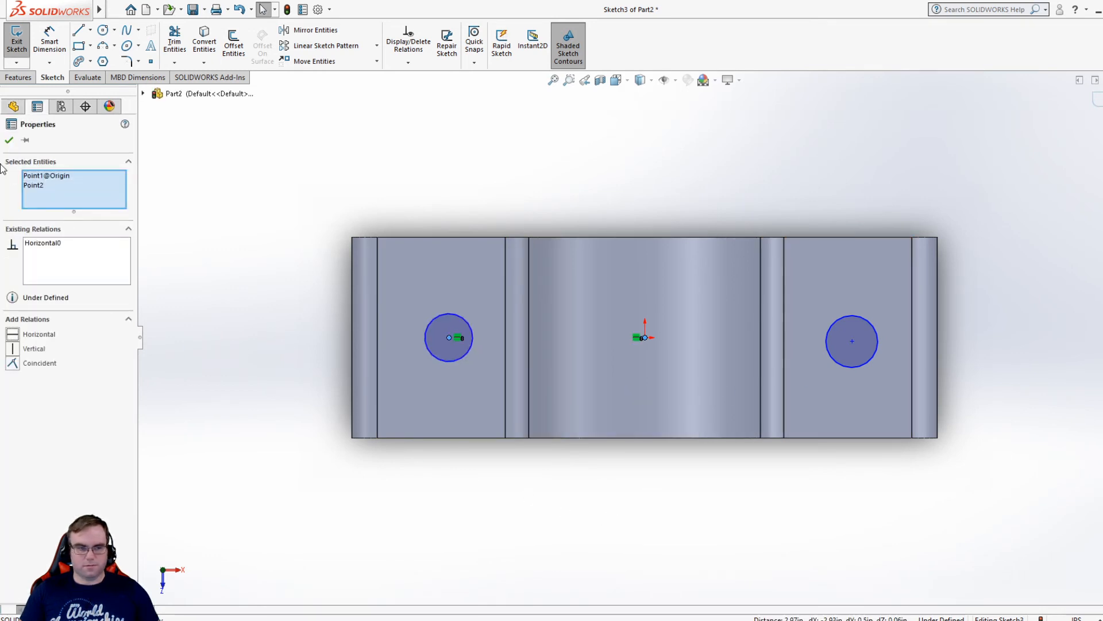
click(9, 141)
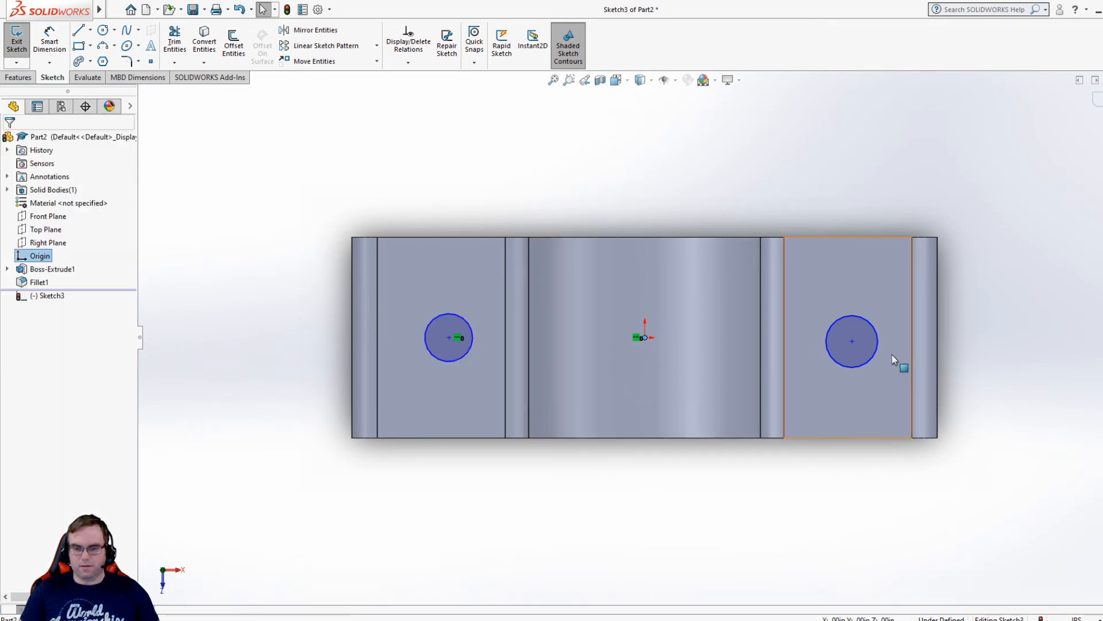
Align the right circle's centre horizontally with the origin
ctrl+click(853, 342)
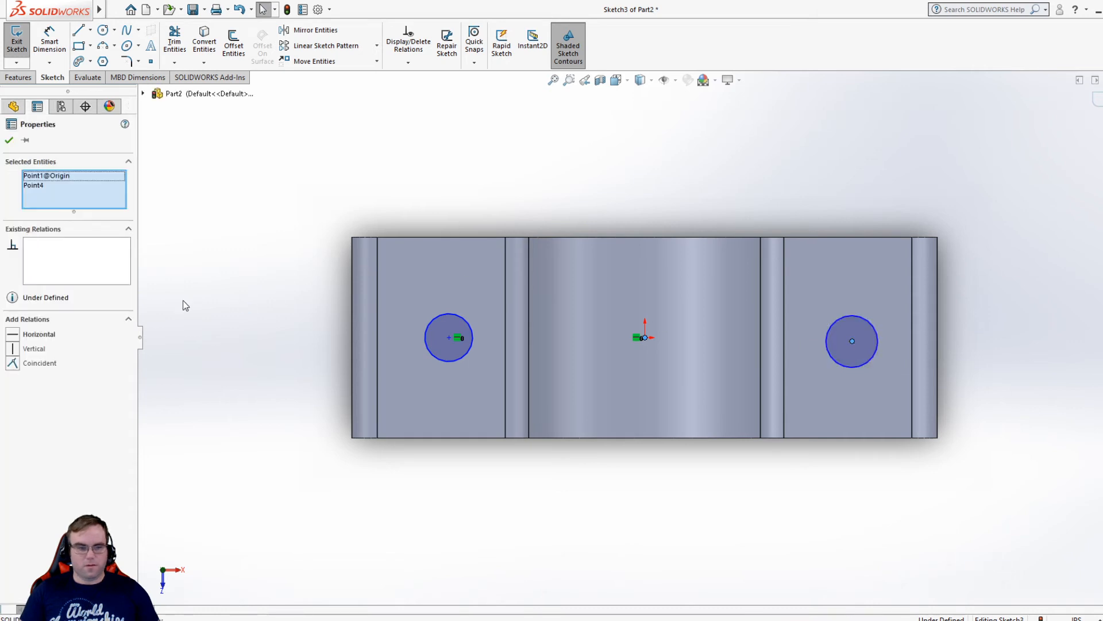
click(26, 336)
click(512, 498)
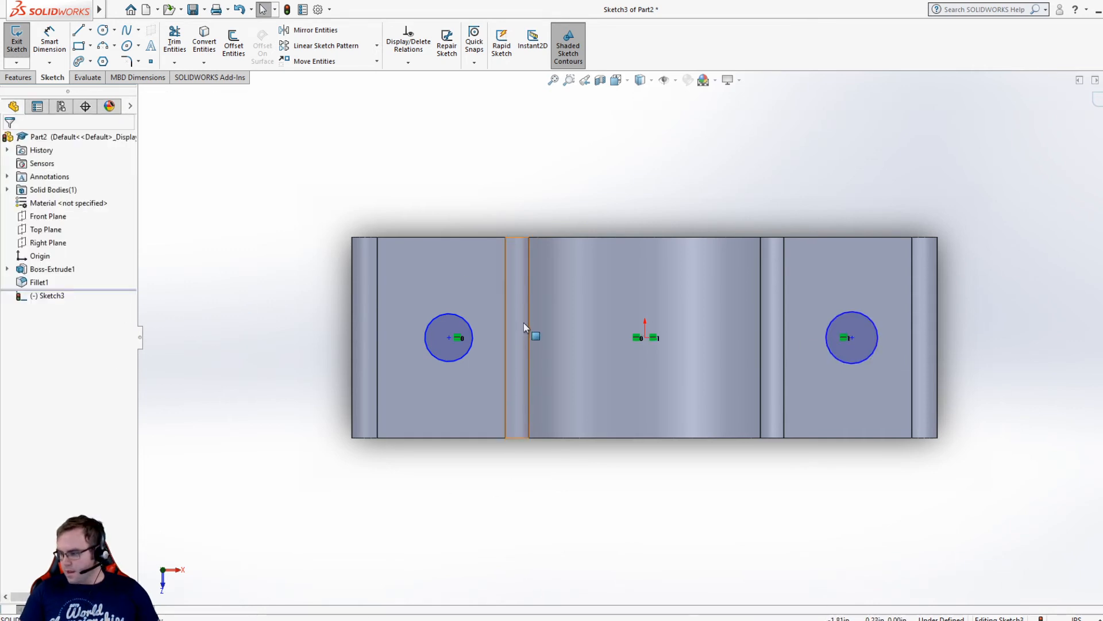
Dimension both flange circles to a diameter of 0.75 in
click(49, 41)
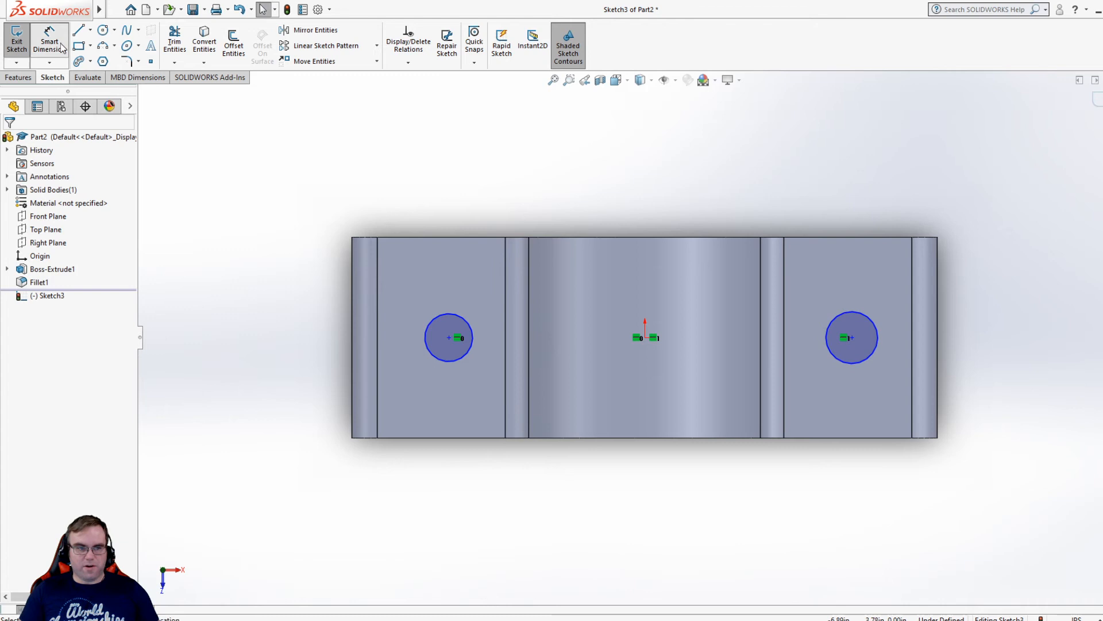
click(465, 321)
click(437, 270)
text(.75)
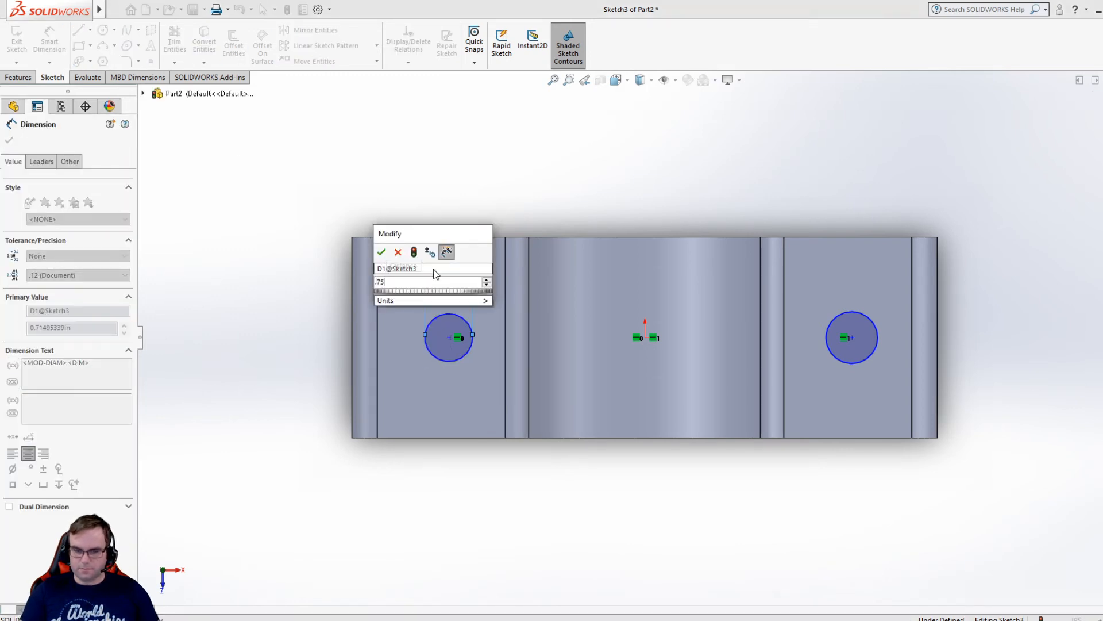
key(Return)
click(868, 320)
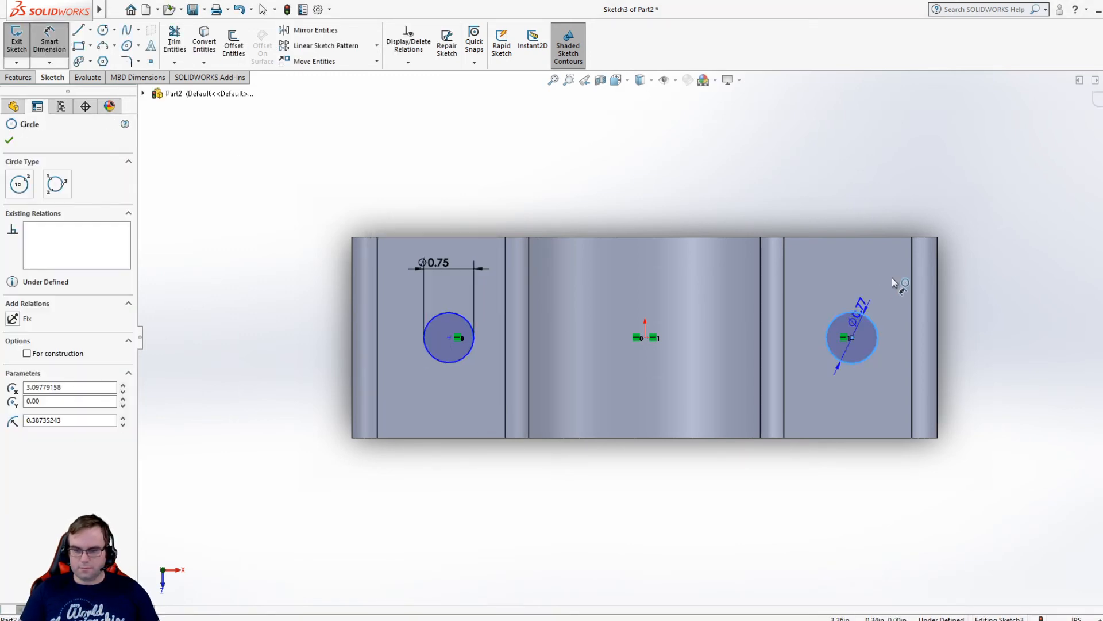
click(892, 277)
text(.75)
key(Return)
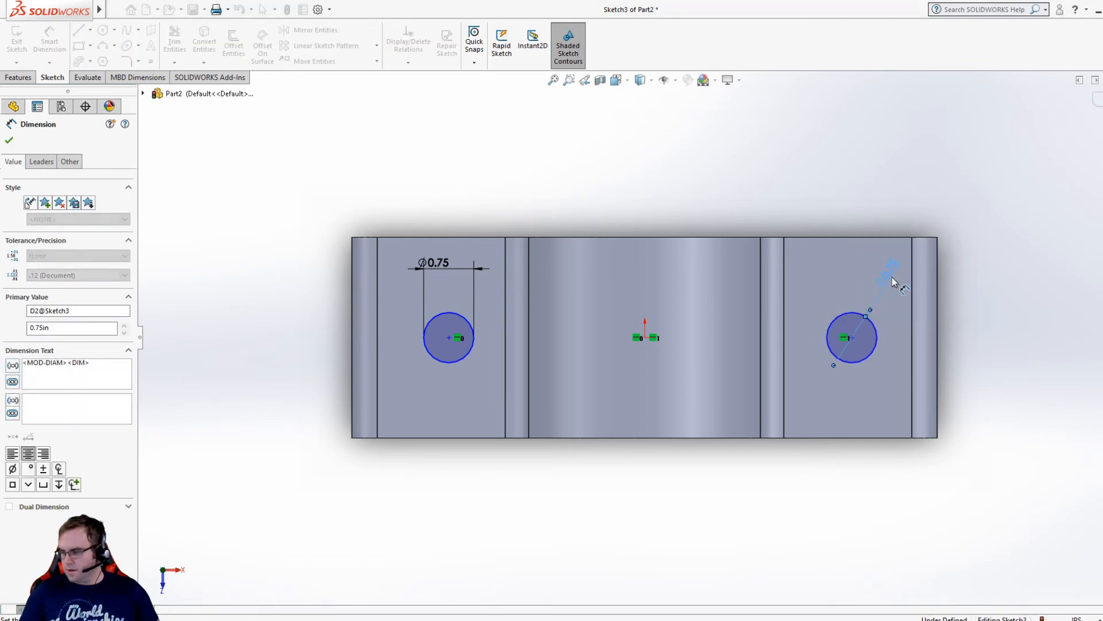
Dimension the distance between the two circle centres to 6 in
click(449, 338)
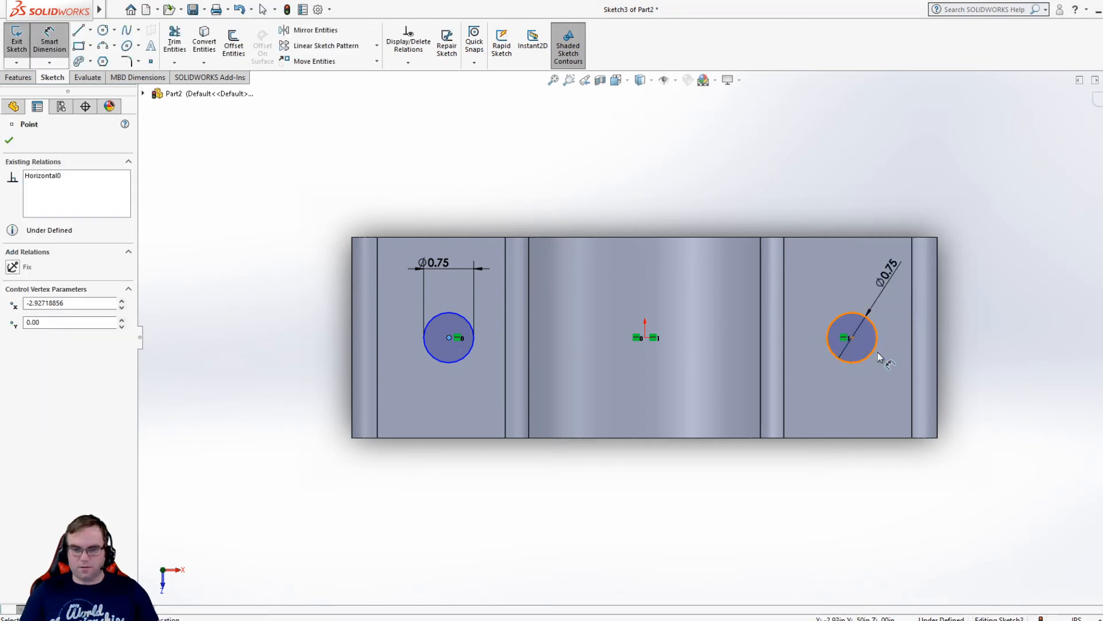
click(852, 338)
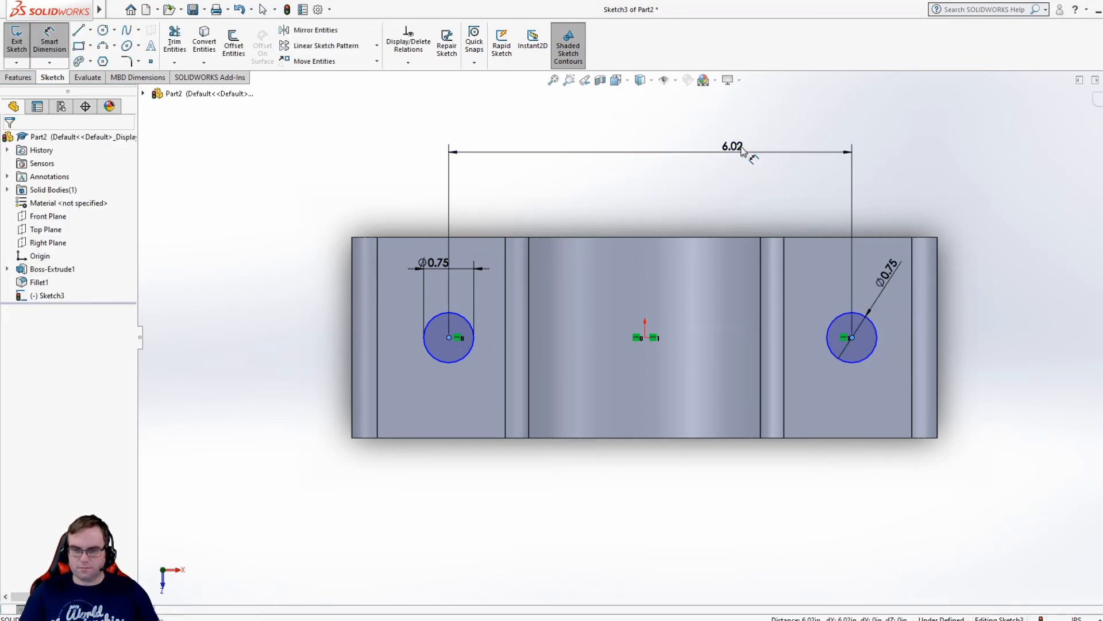
click(741, 150)
text(6)
key(Return)
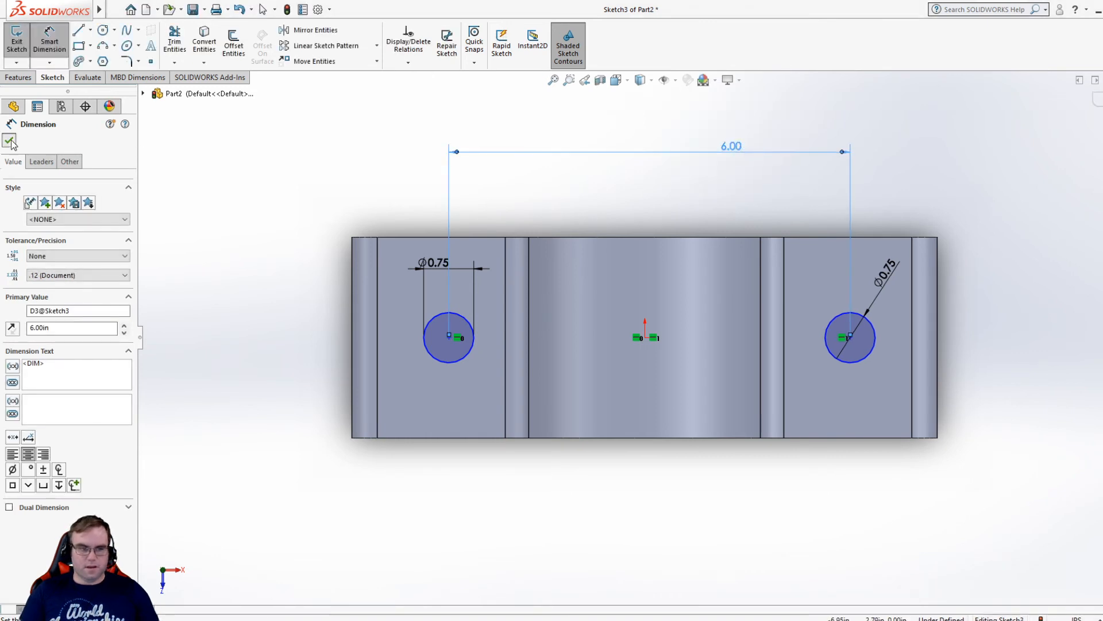
click(10, 141)
Draw a vertical centerline about 5.14 in long through the origin, extending past both long edges of the bracket
click(91, 30)
click(95, 59)
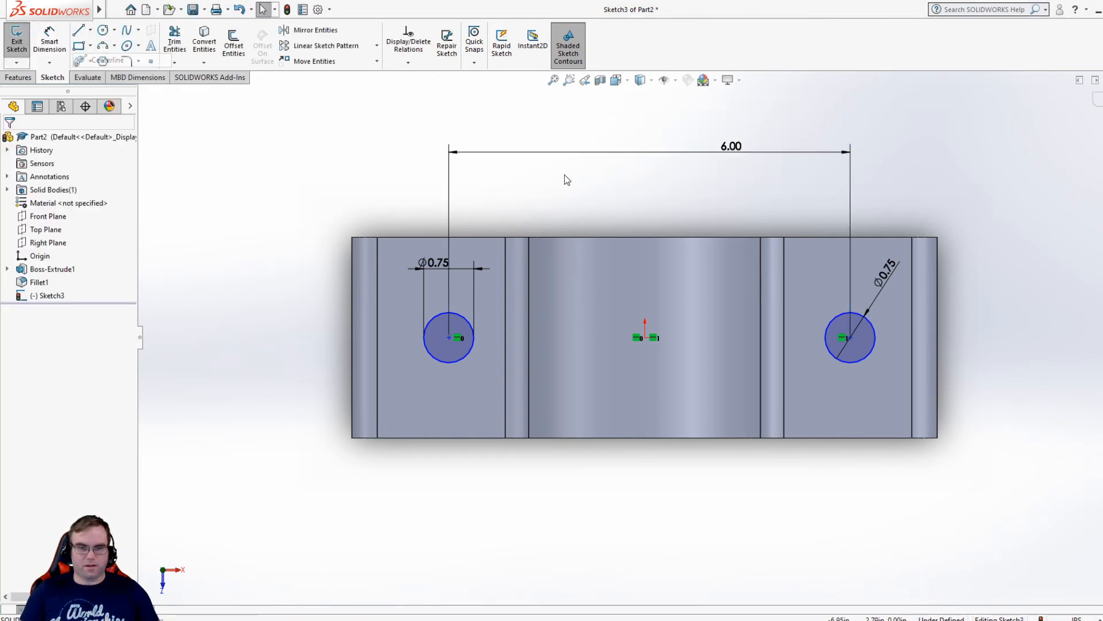
click(645, 203)
click(645, 545)
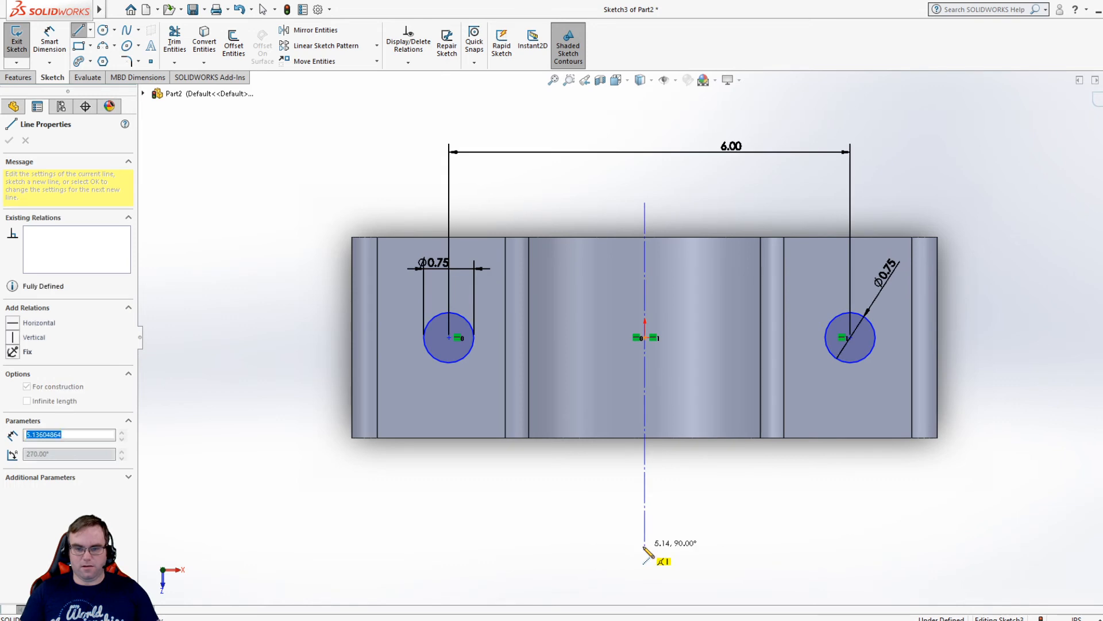
key(Escape)
Make the two circle centres symmetric about the vertical centerline
click(449, 338)
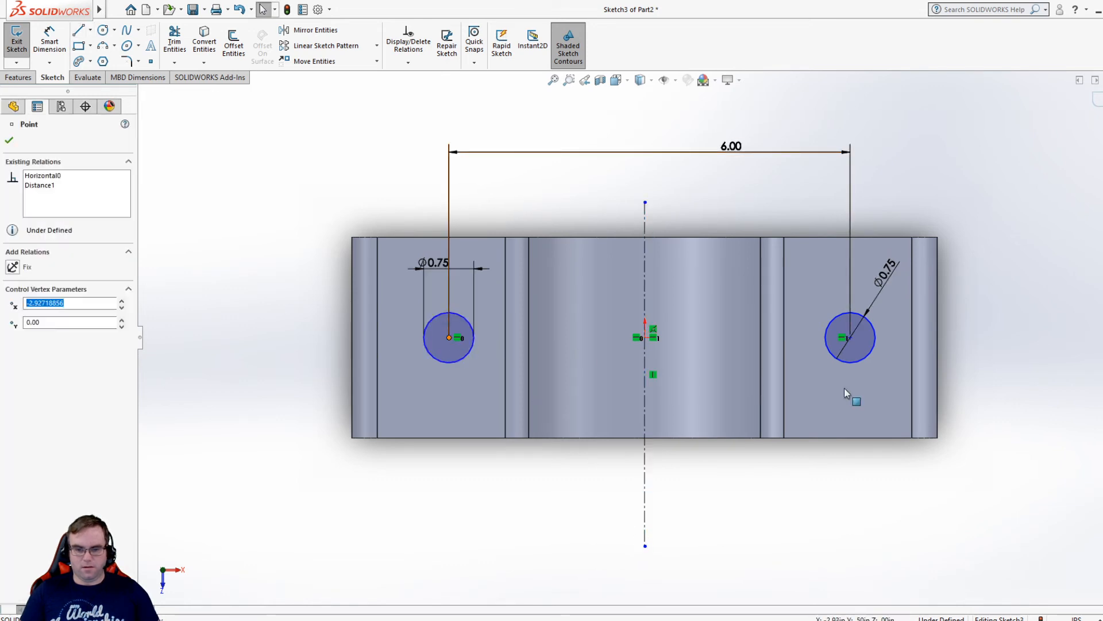
ctrl+click(850, 337)
ctrl+click(646, 421)
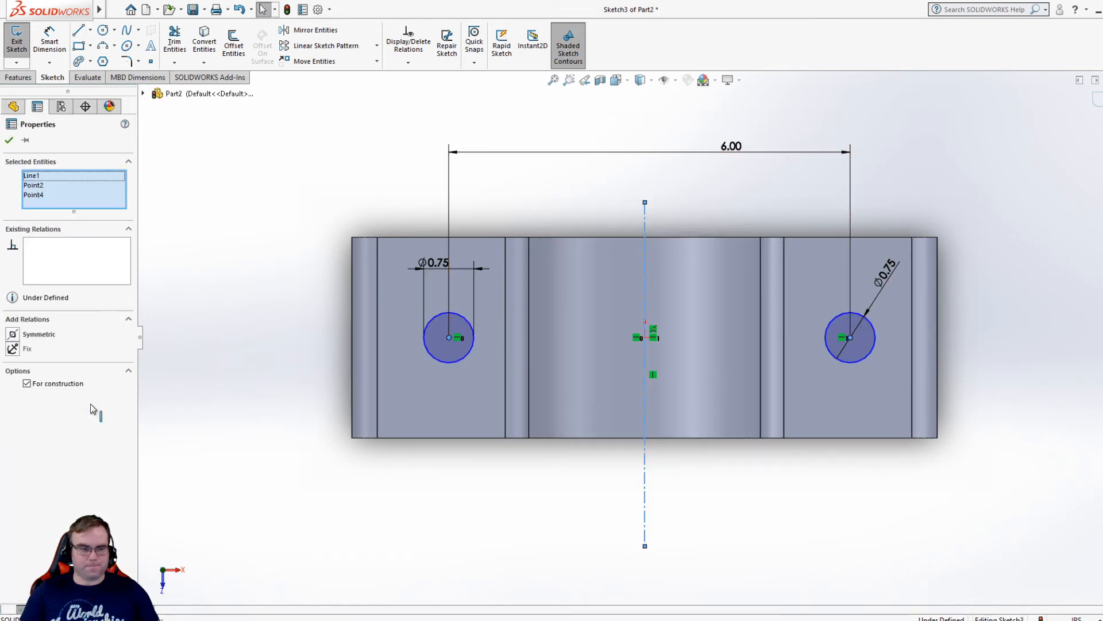
click(20, 337)
click(408, 513)
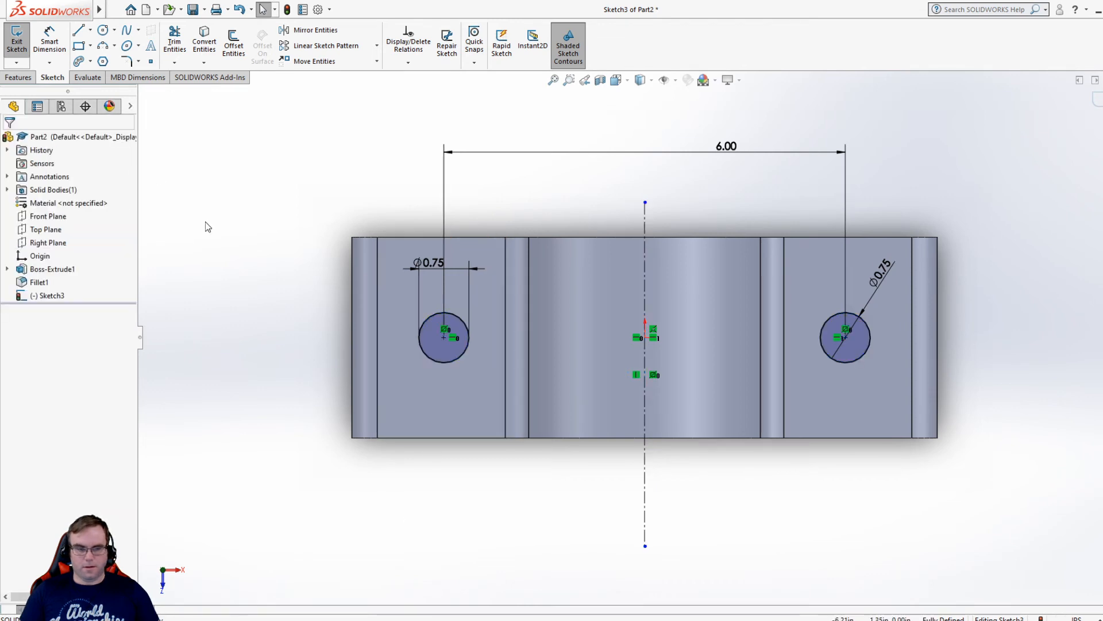
Cut the two circles through the flanges with an Extruded Cut set to Through All, and show the part in a standard 3D view
click(25, 78)
click(178, 43)
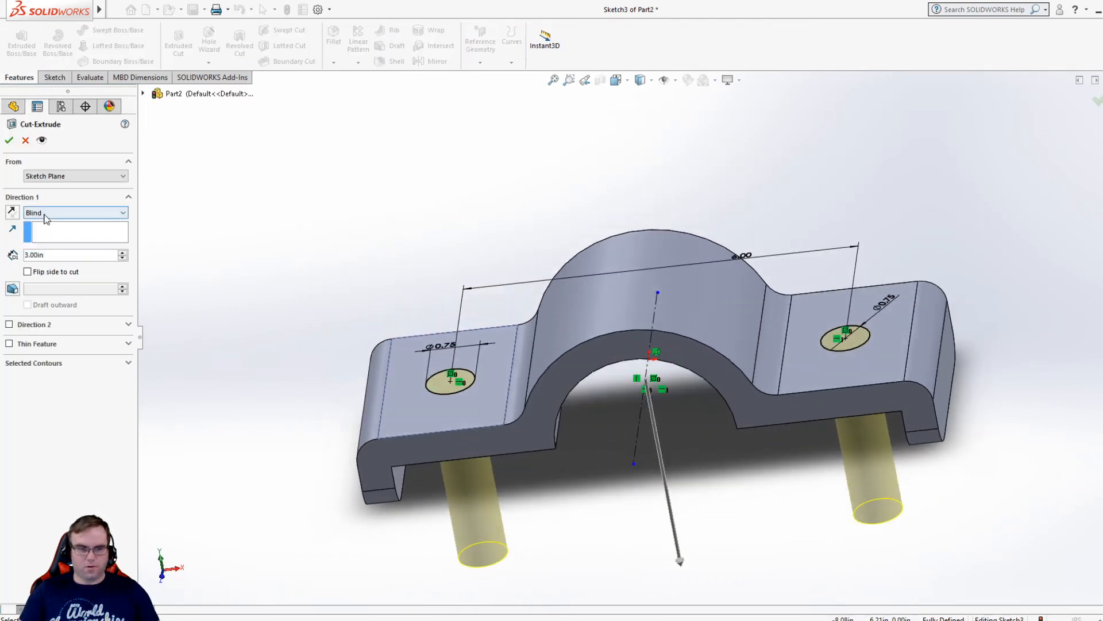
click(74, 212)
click(52, 228)
click(8, 140)
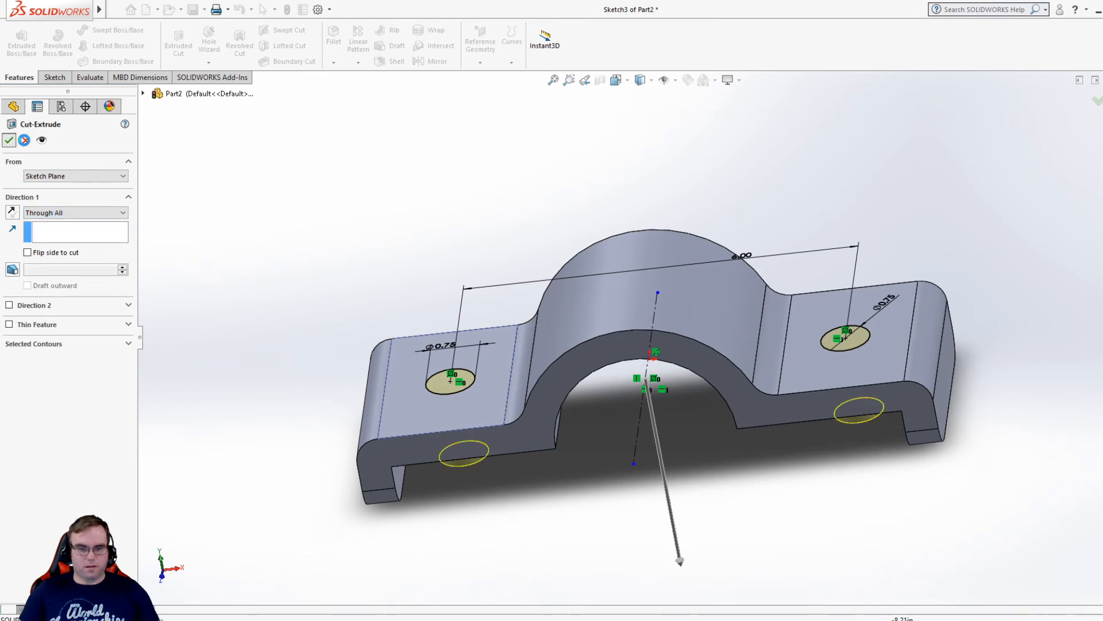
key(space)
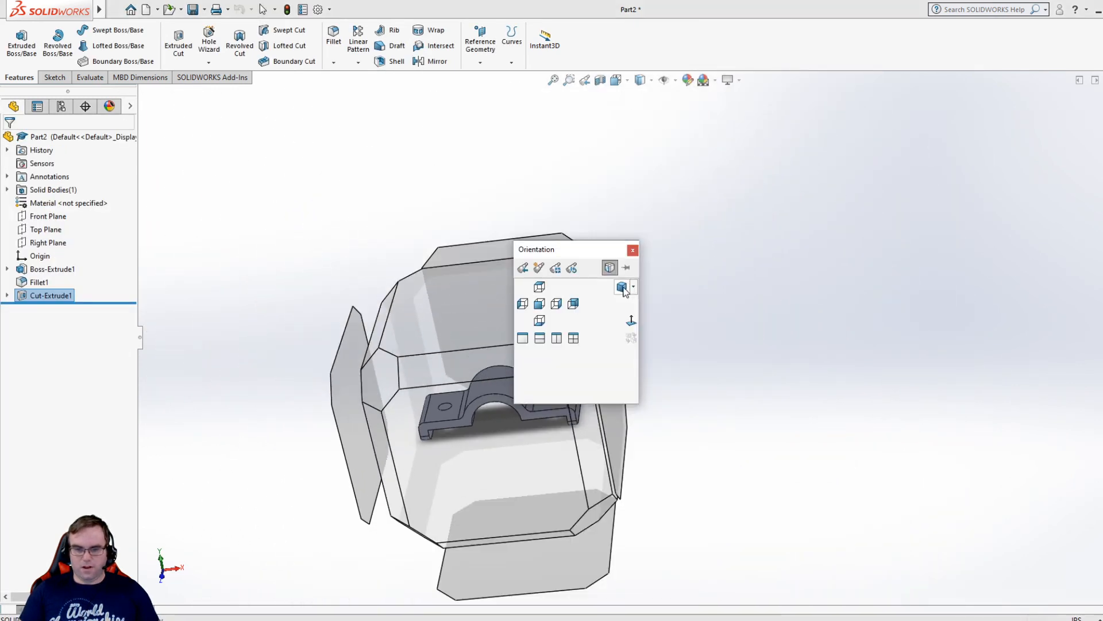
click(624, 288)
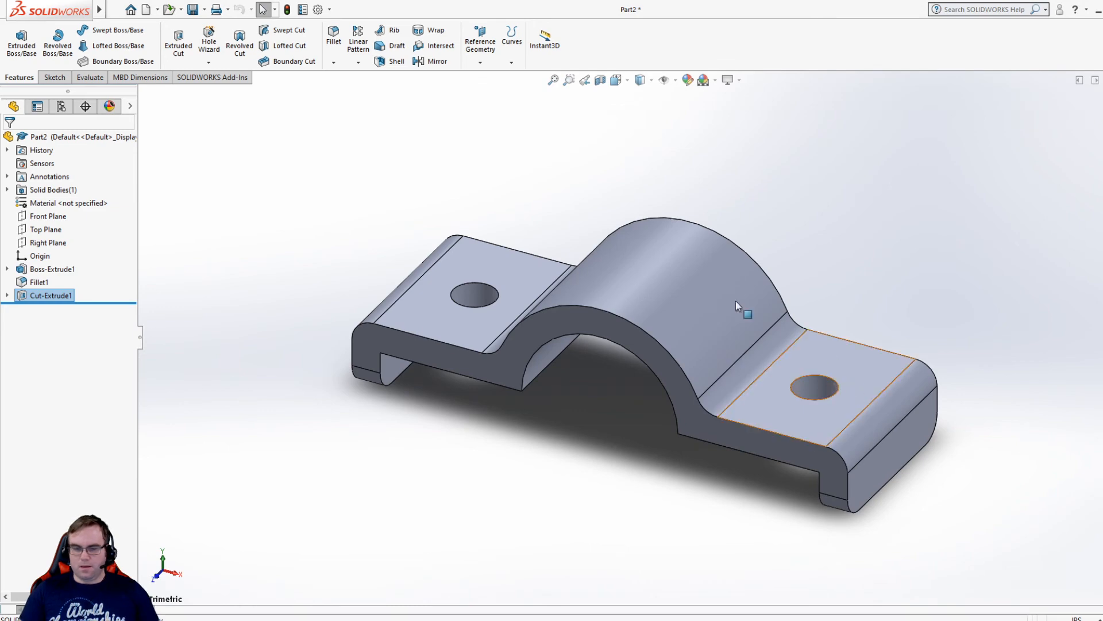
Switch to Lecture 3 Examples.pdf in Adobe Acrobat Reader and examine the dimensioned drawing of Part 3 on page 4
drag(1102, 207, 496, 0)
scroll(567, 250, down, 2)
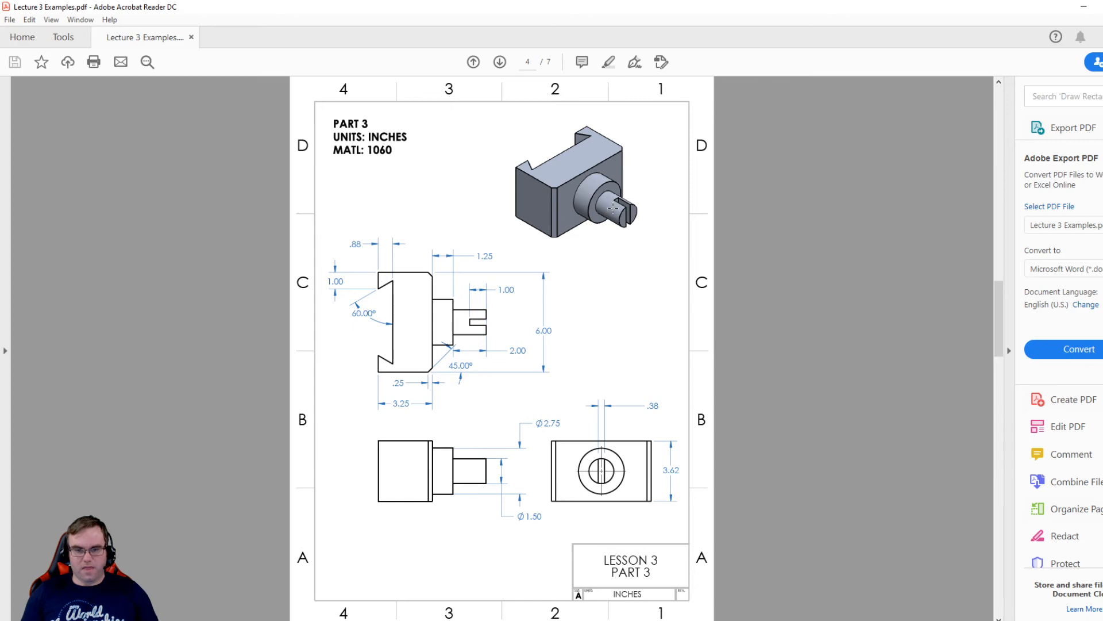
drag(569, 4, 1102, 243)
click(115, 10)
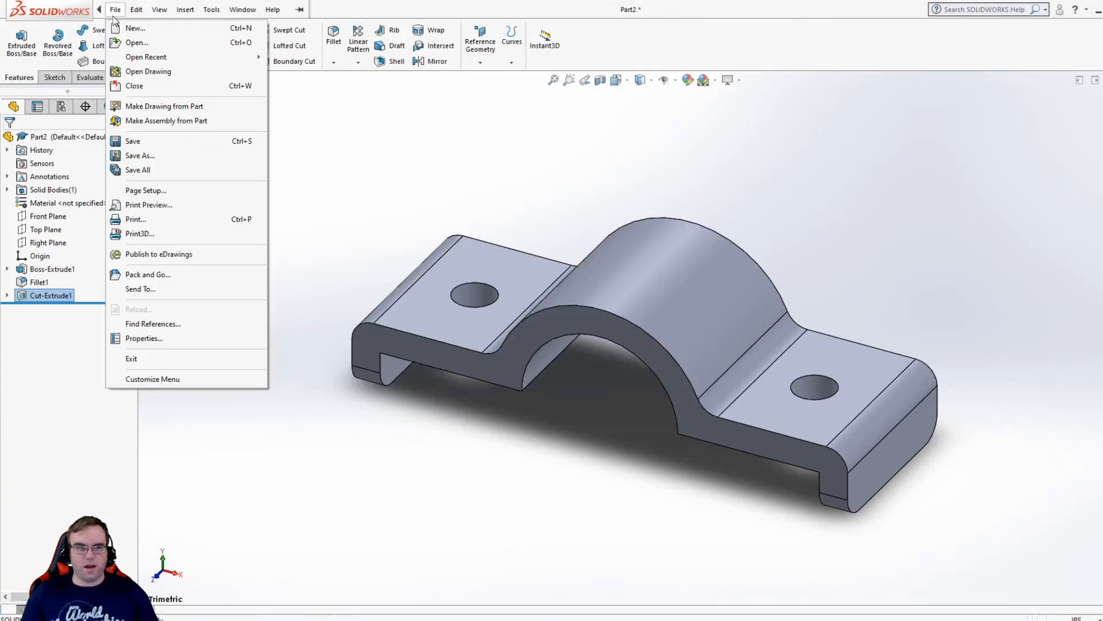
click(131, 30)
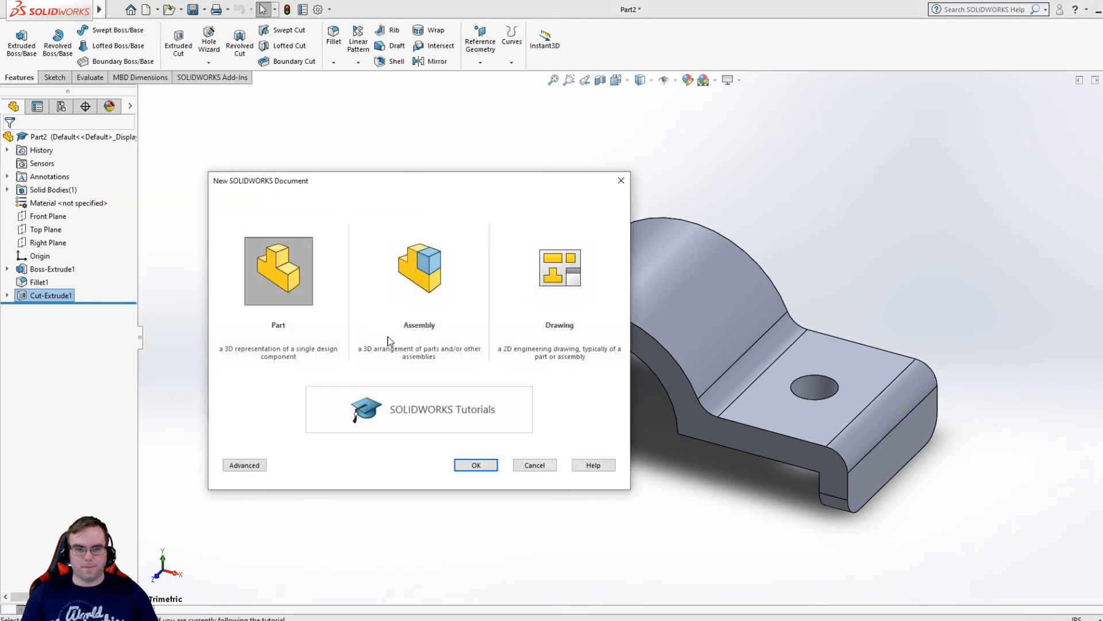
click(595, 465)
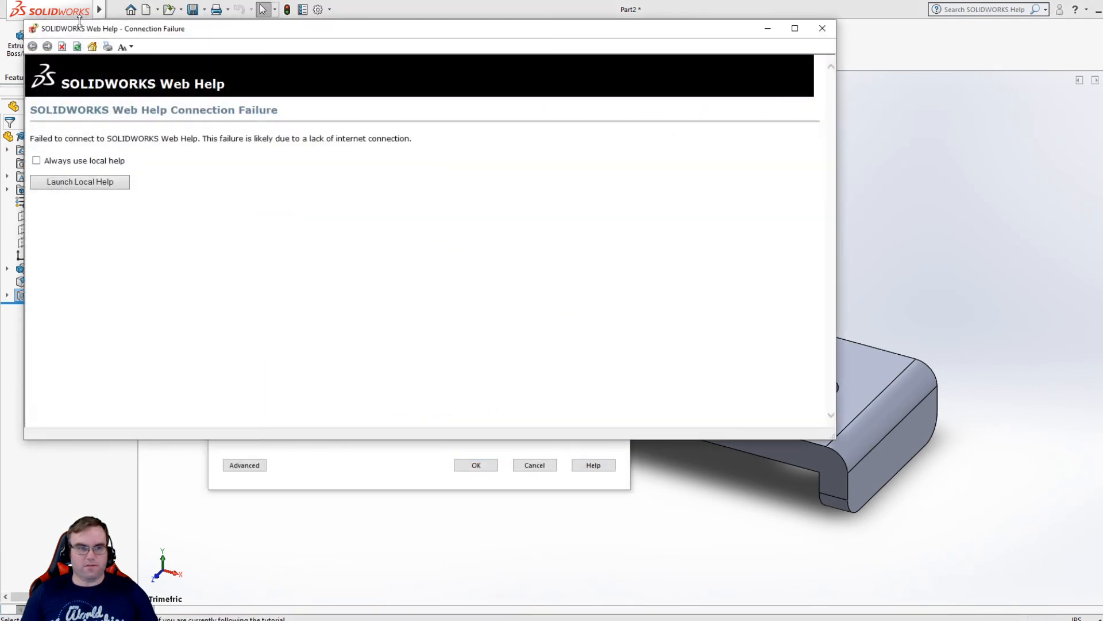
click(823, 28)
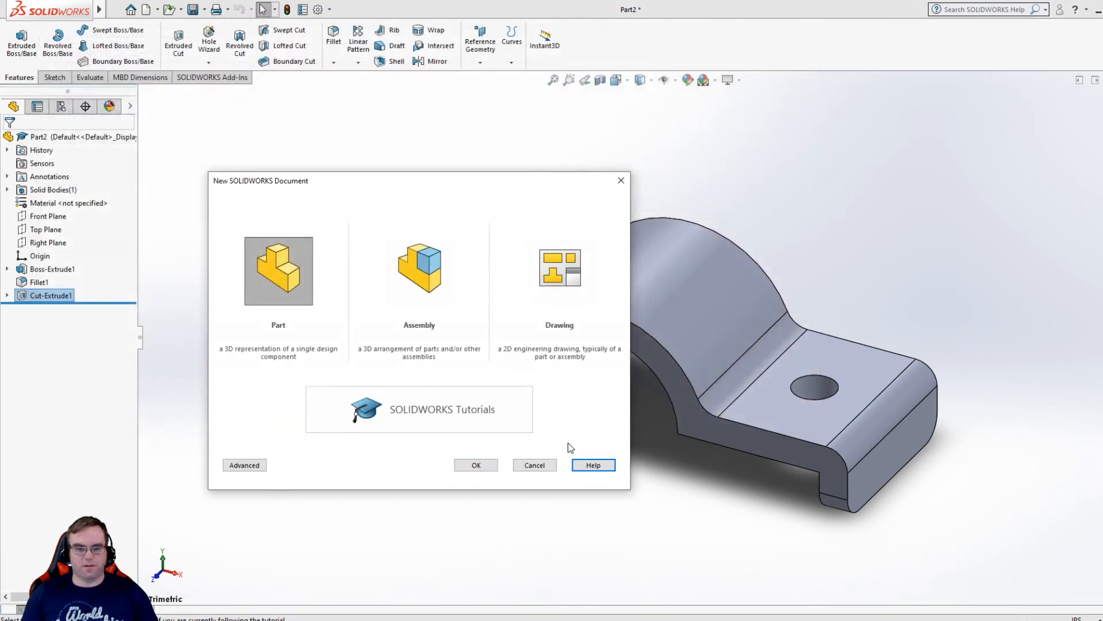
click(549, 464)
Save the bracket part as Example 2 in the Lecture 3 Examples folder
click(116, 10)
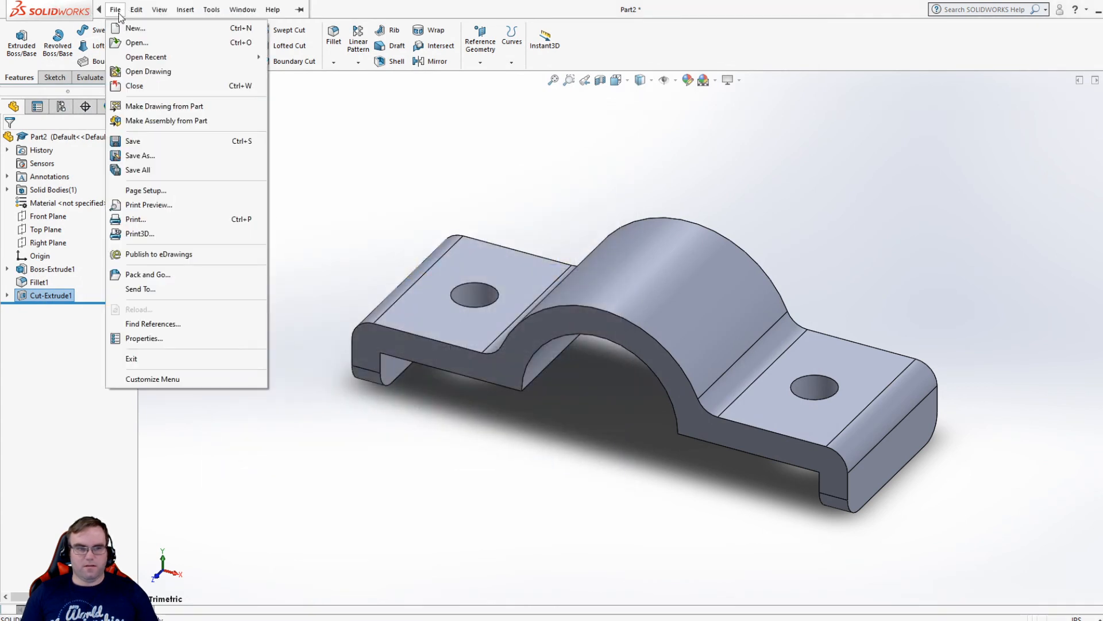
click(141, 156)
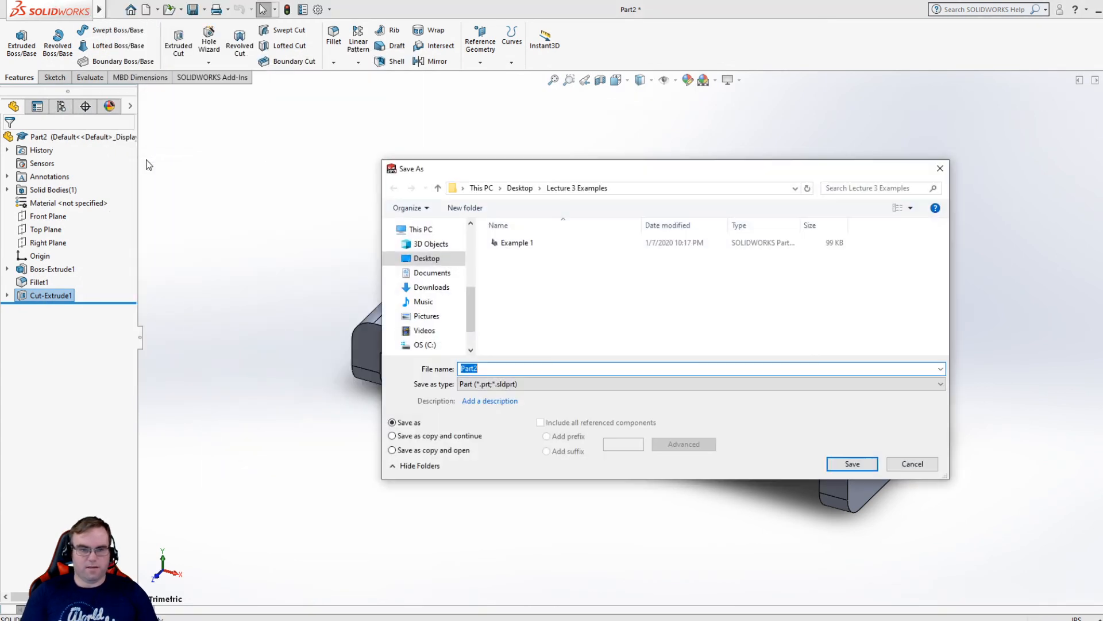
text(Example)
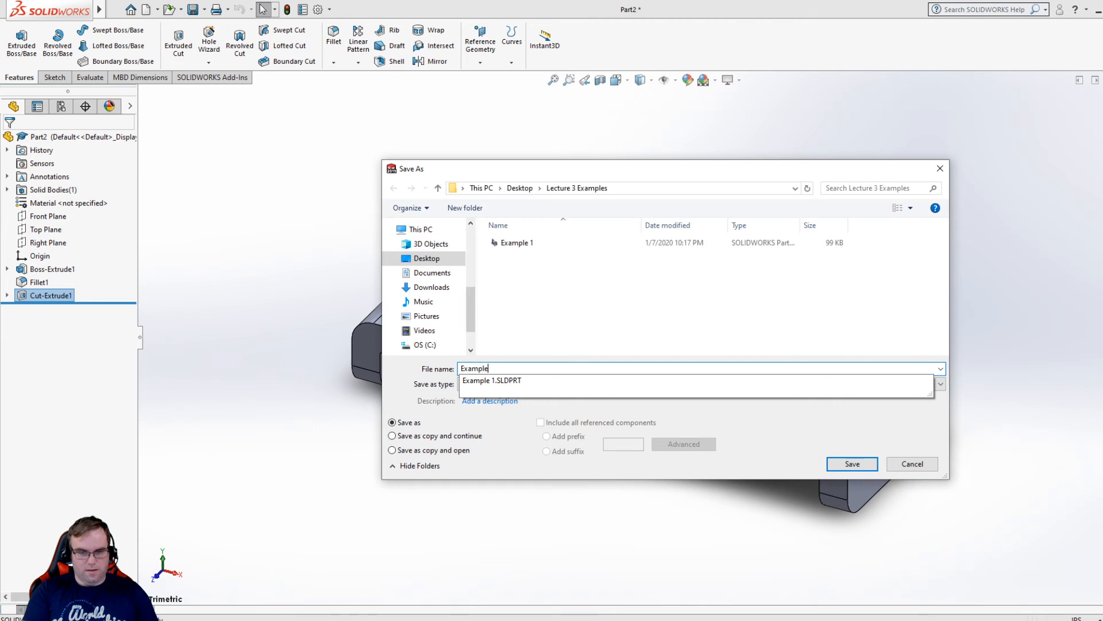
text( 2)
key(Return)
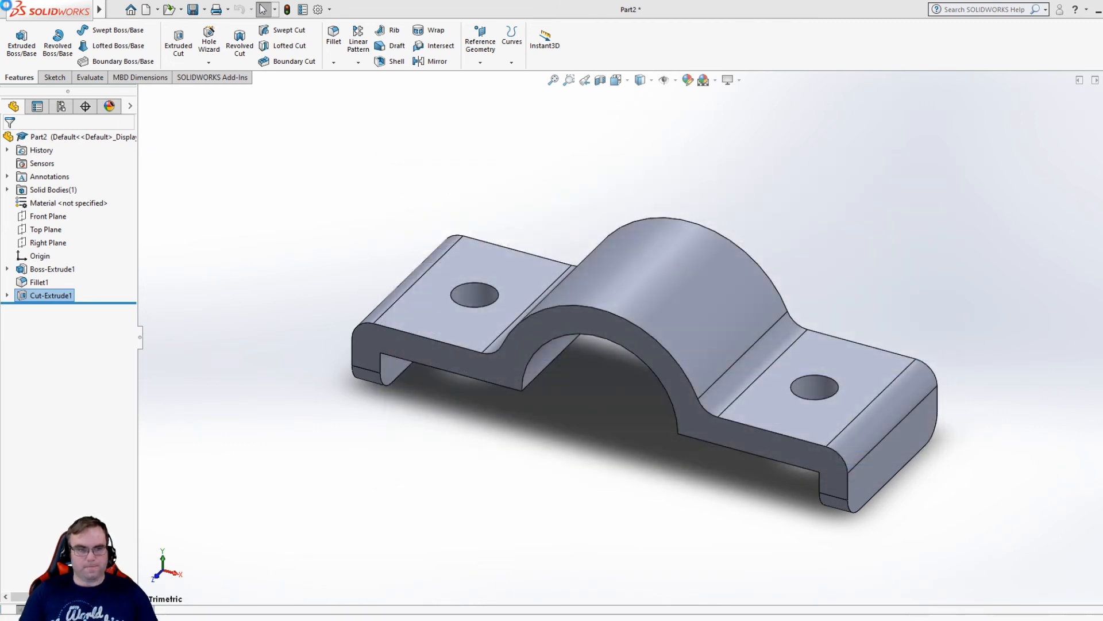
Create a new part document and start a sketch on the Right Plane
mouse_move(52, 19)
click(115, 9)
click(124, 27)
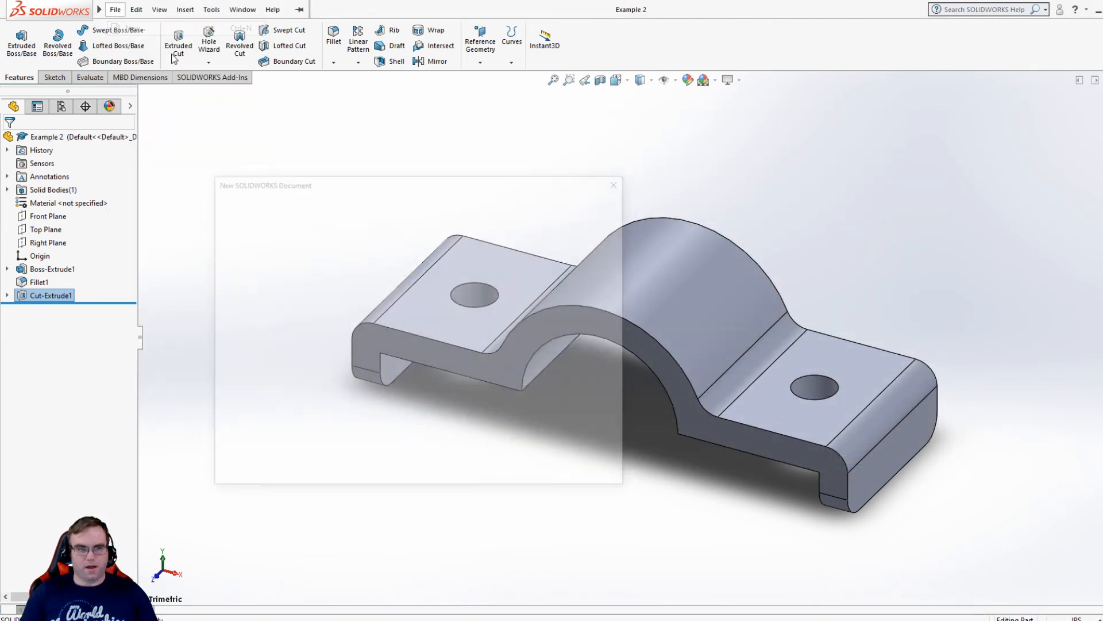
click(485, 465)
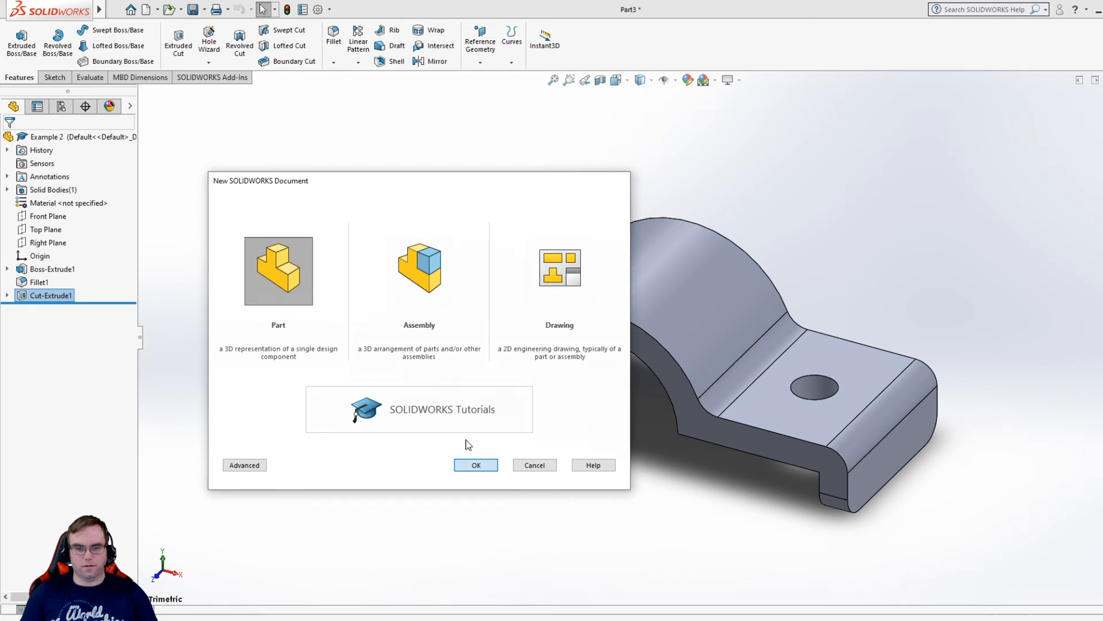
click(53, 77)
click(17, 36)
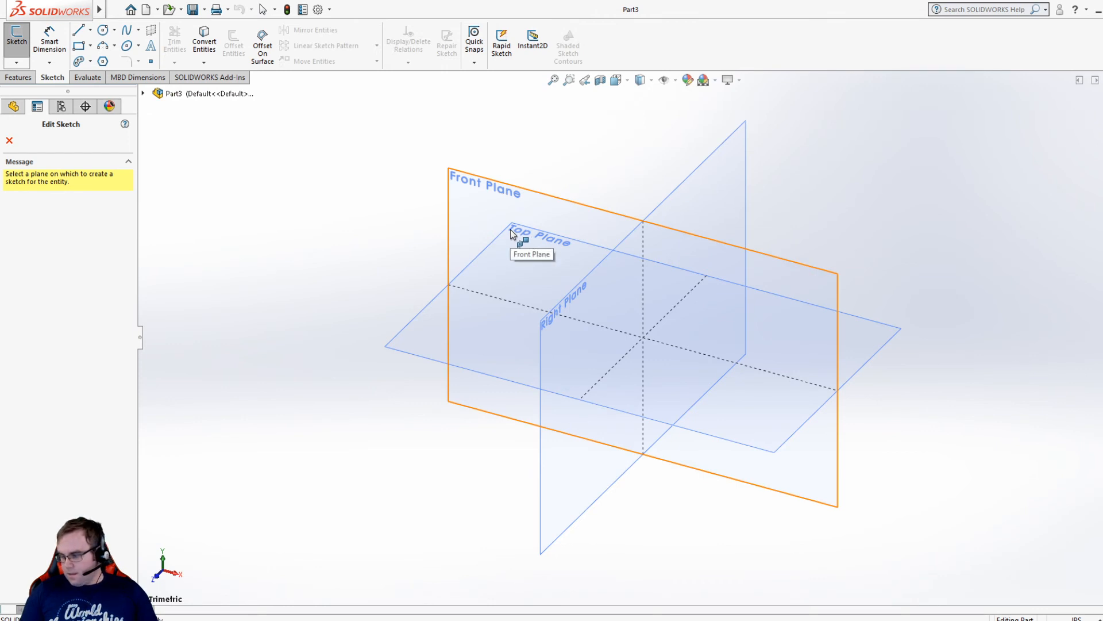
click(594, 284)
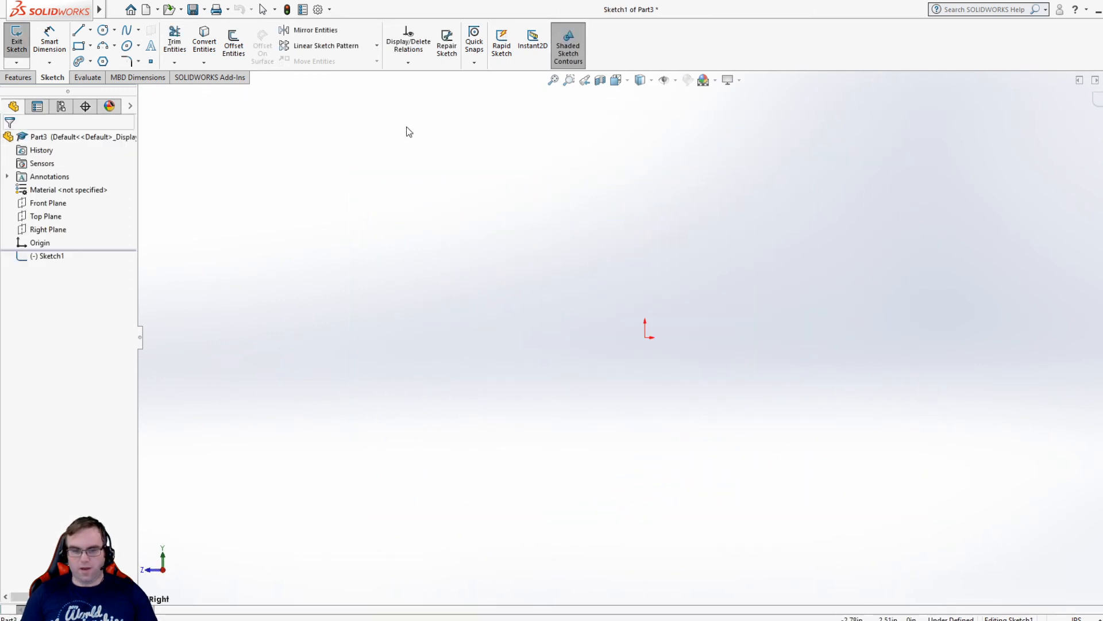
Draw a vertical centerline passing through the origin, reaching well above and below it
click(90, 29)
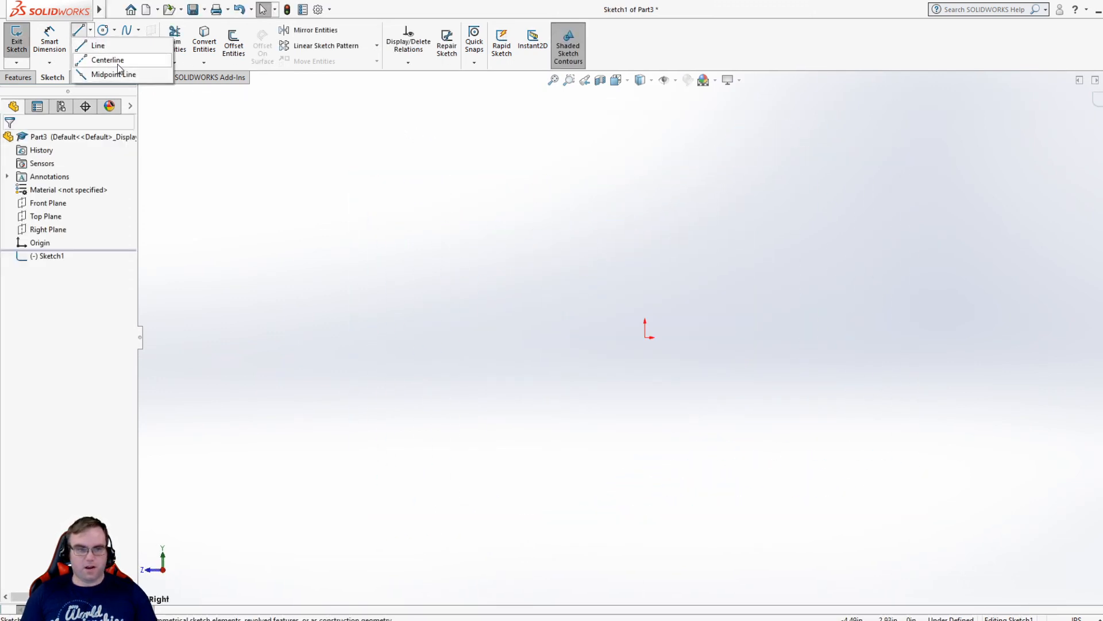
click(115, 59)
click(645, 133)
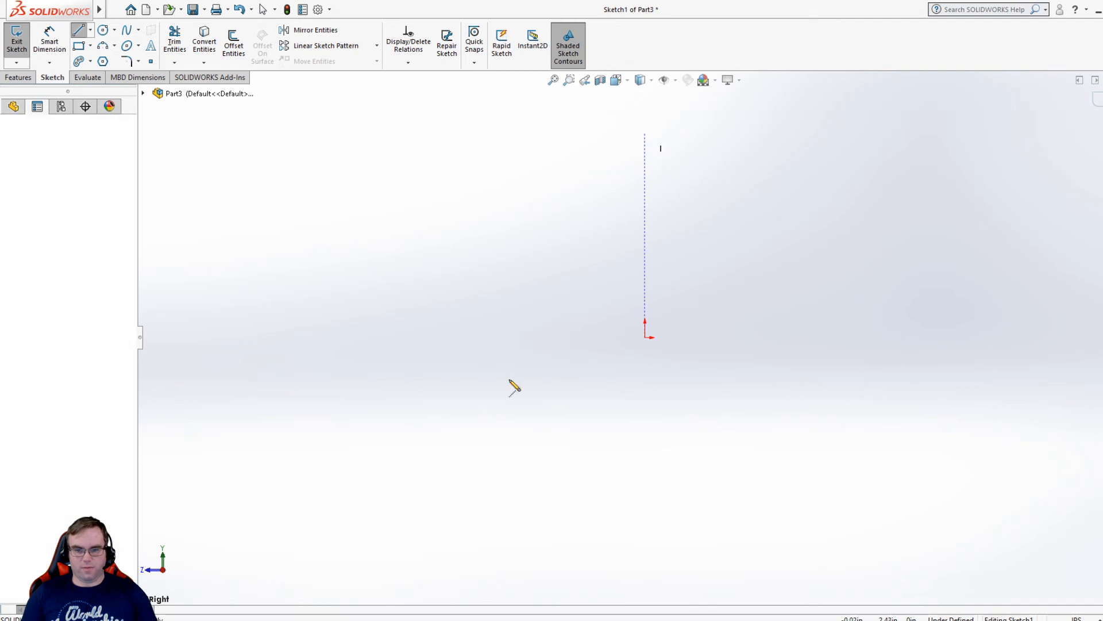
click(646, 592)
key(Escape)
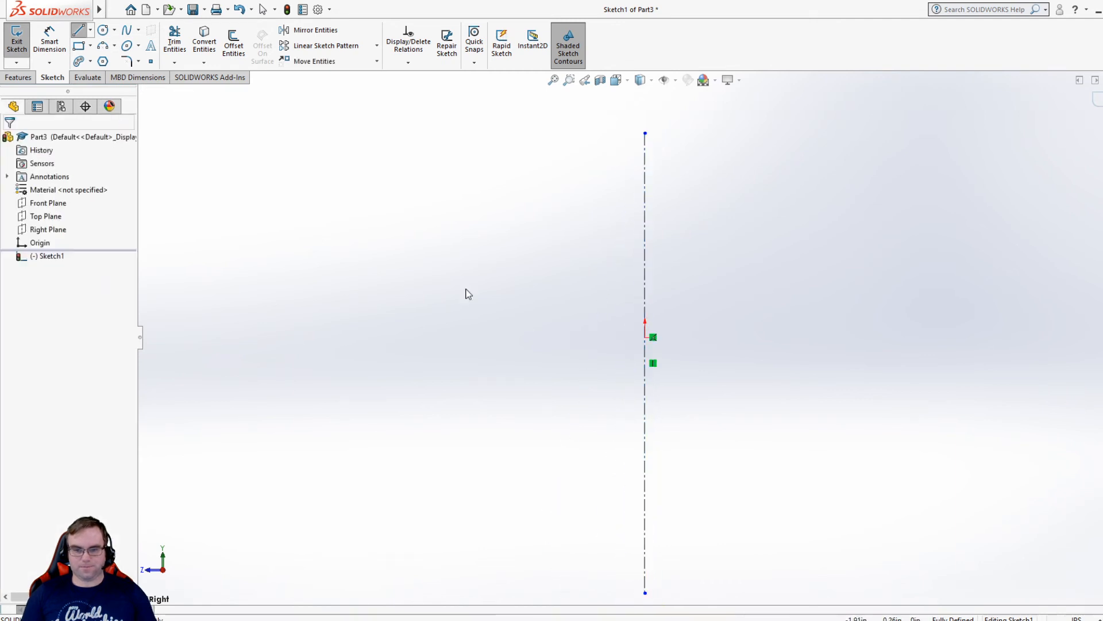
Sketch a closed block profile about 2.84 in tall, its top edge through the origin, with a dovetail notch about 5.16 in wide in the bottom edge
click(76, 25)
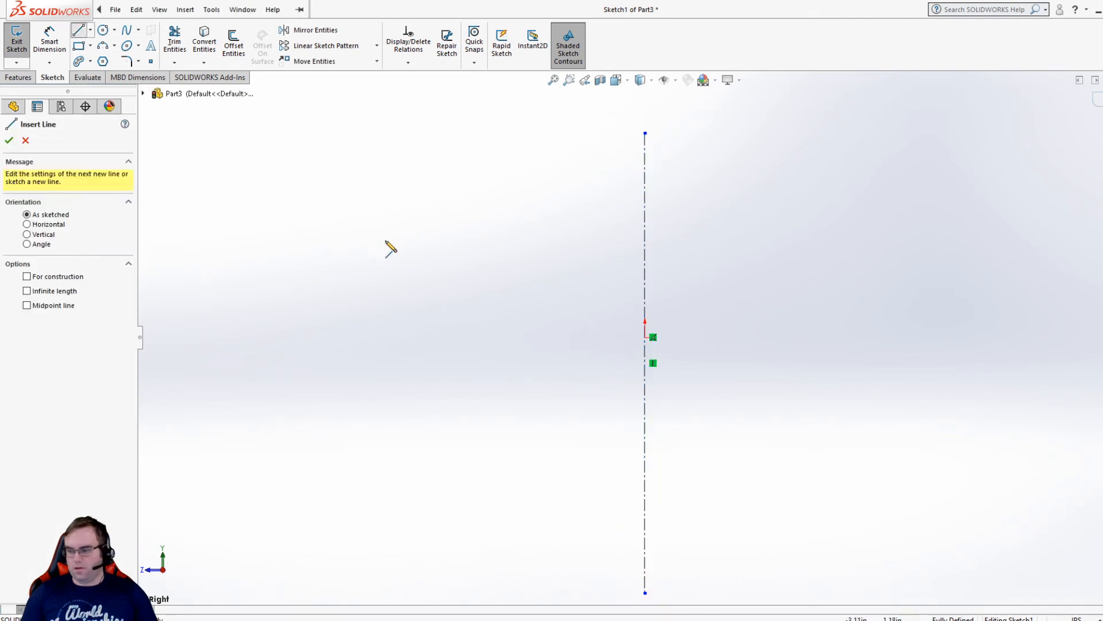
click(428, 338)
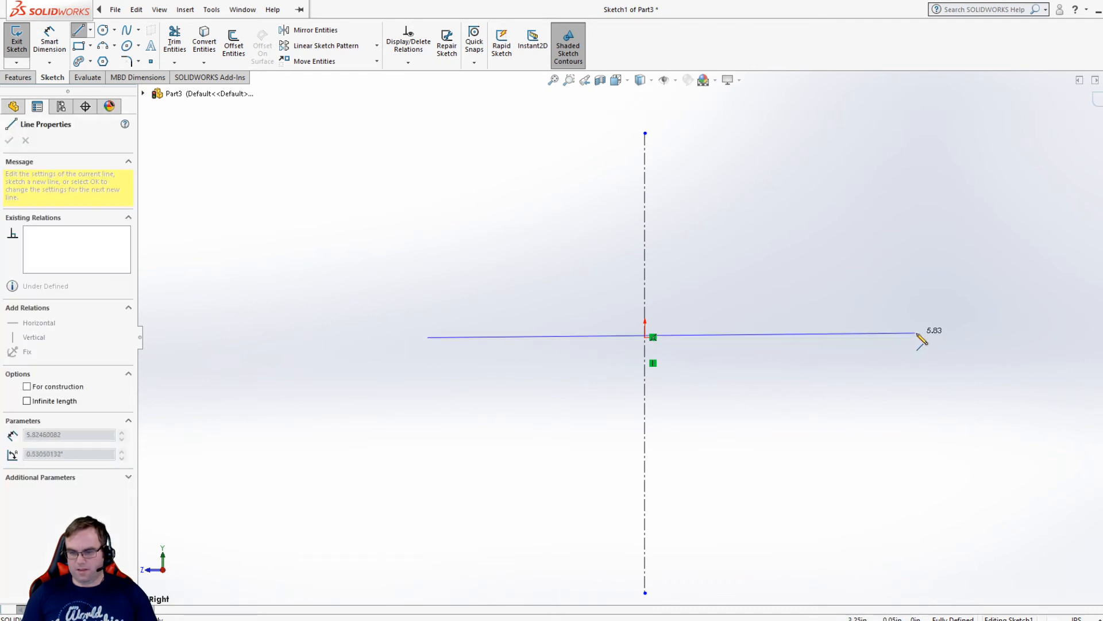
click(938, 338)
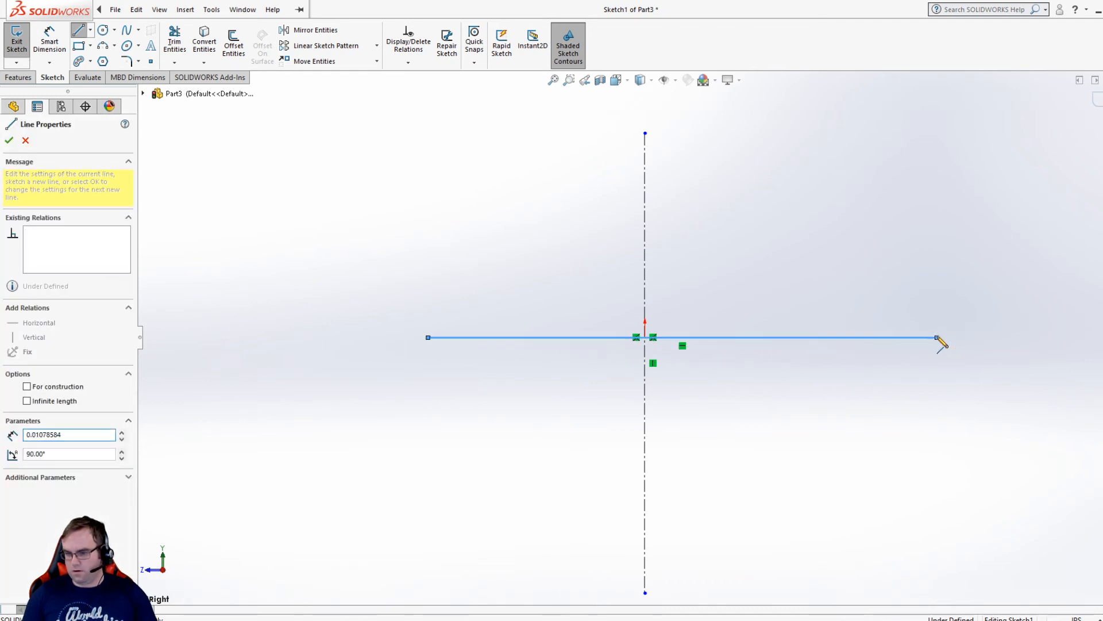
click(937, 575)
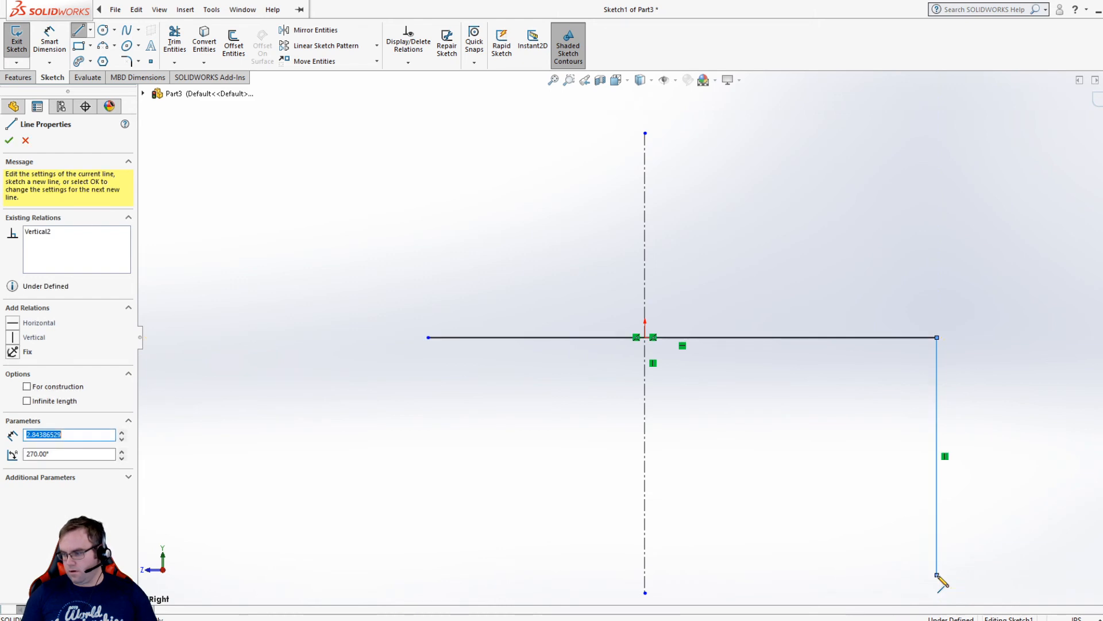
click(867, 575)
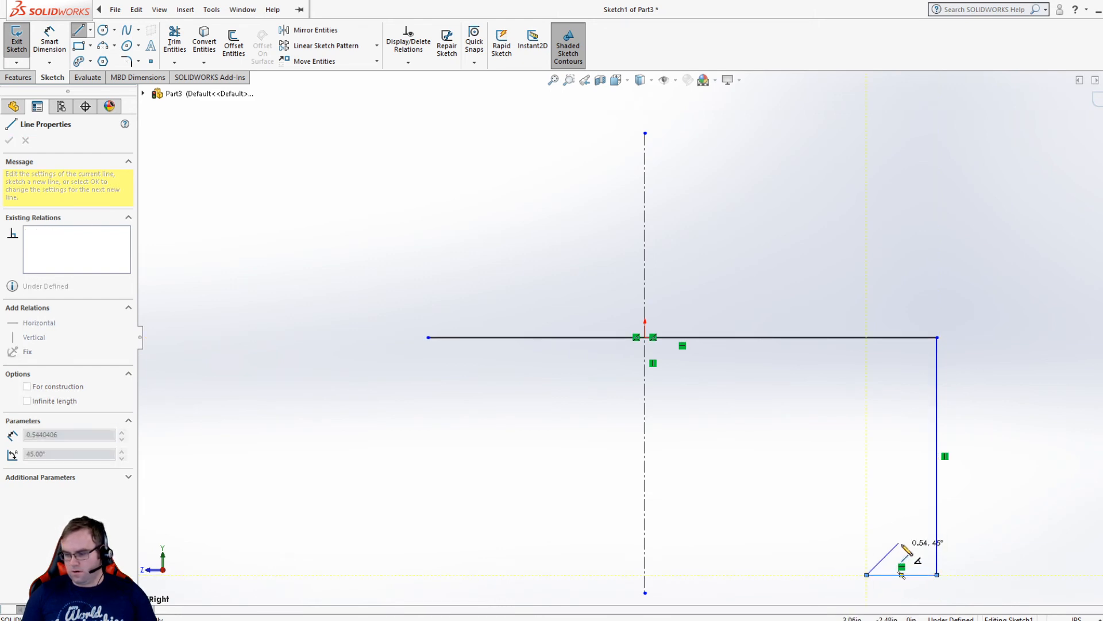
click(898, 524)
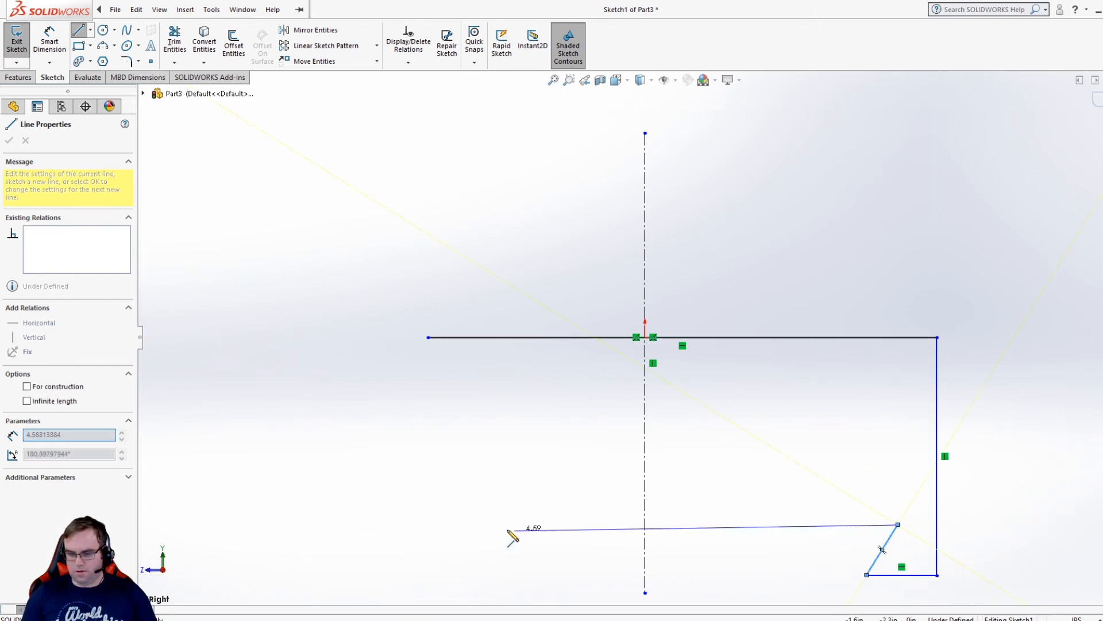
click(467, 524)
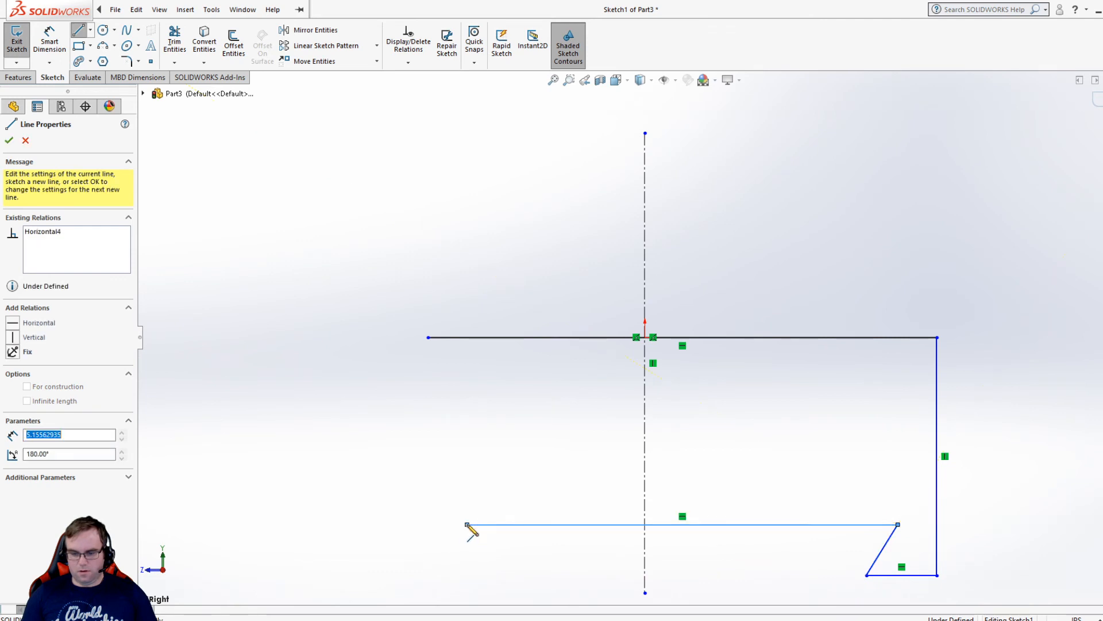
click(511, 574)
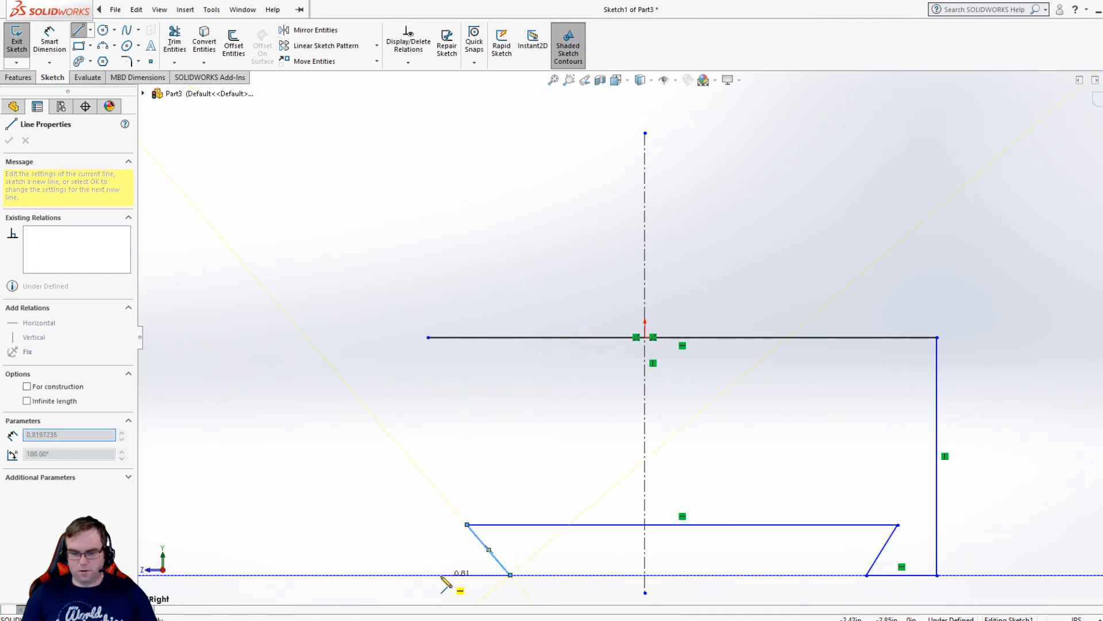
click(428, 575)
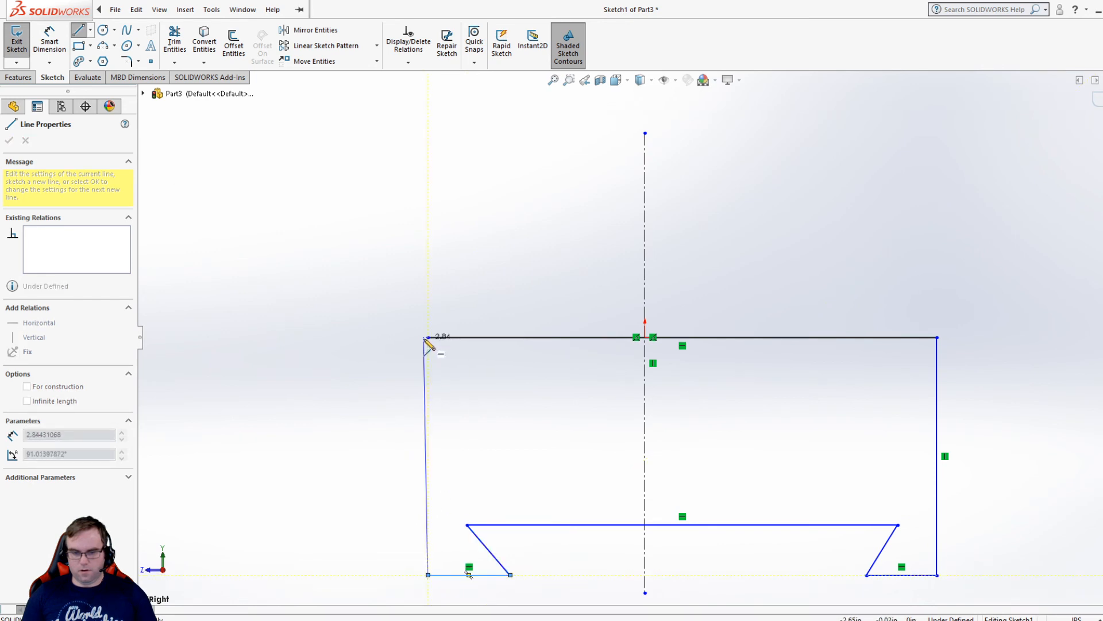
click(428, 337)
scroll(558, 422, up, 1)
scroll(533, 431, down, 1)
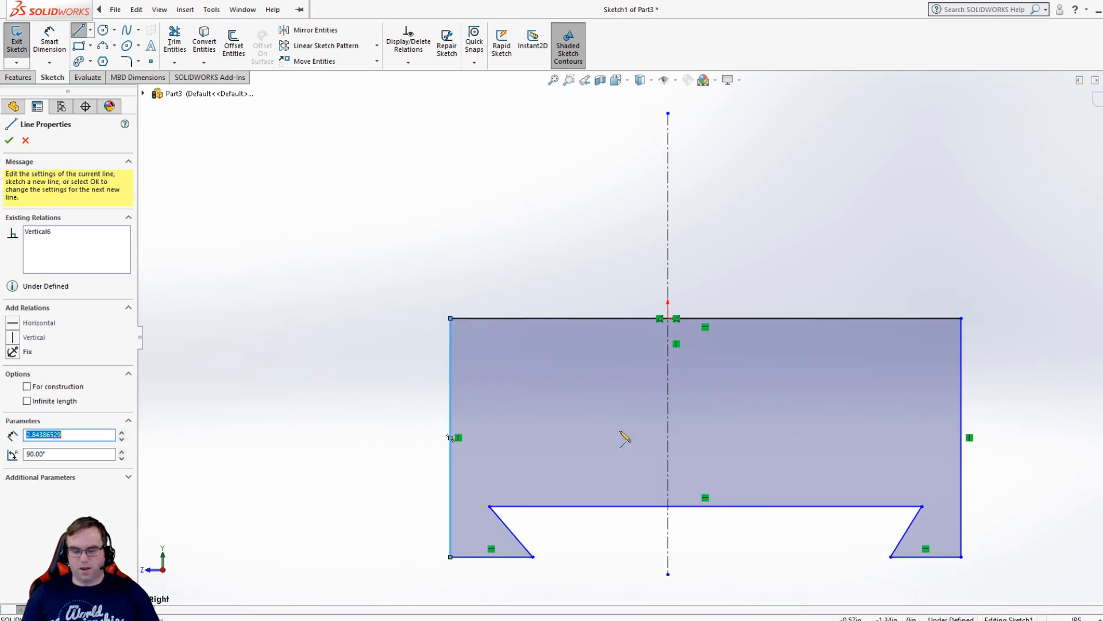
click(8, 140)
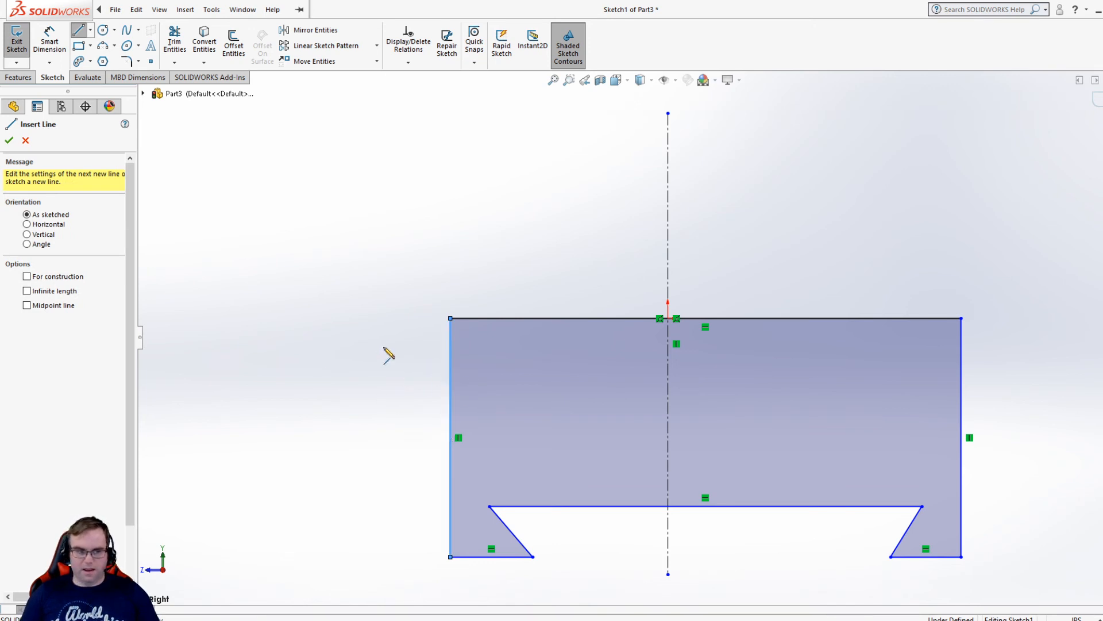
key(Escape)
Make the profile's two vertical side lines symmetric about the vertical centerline
click(452, 376)
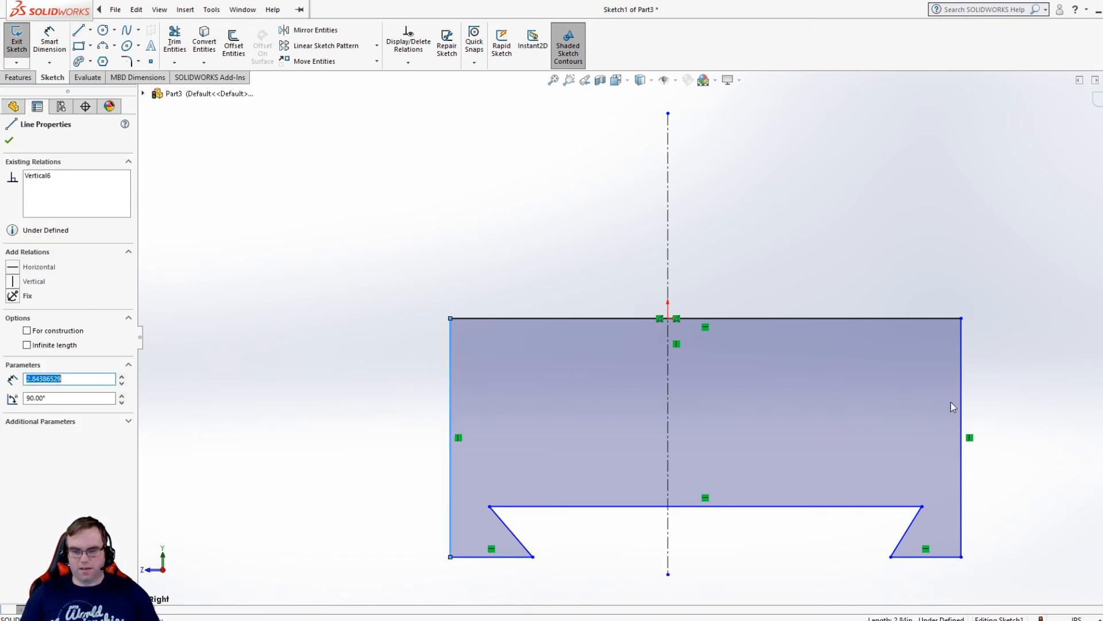
key(Escape)
click(669, 411)
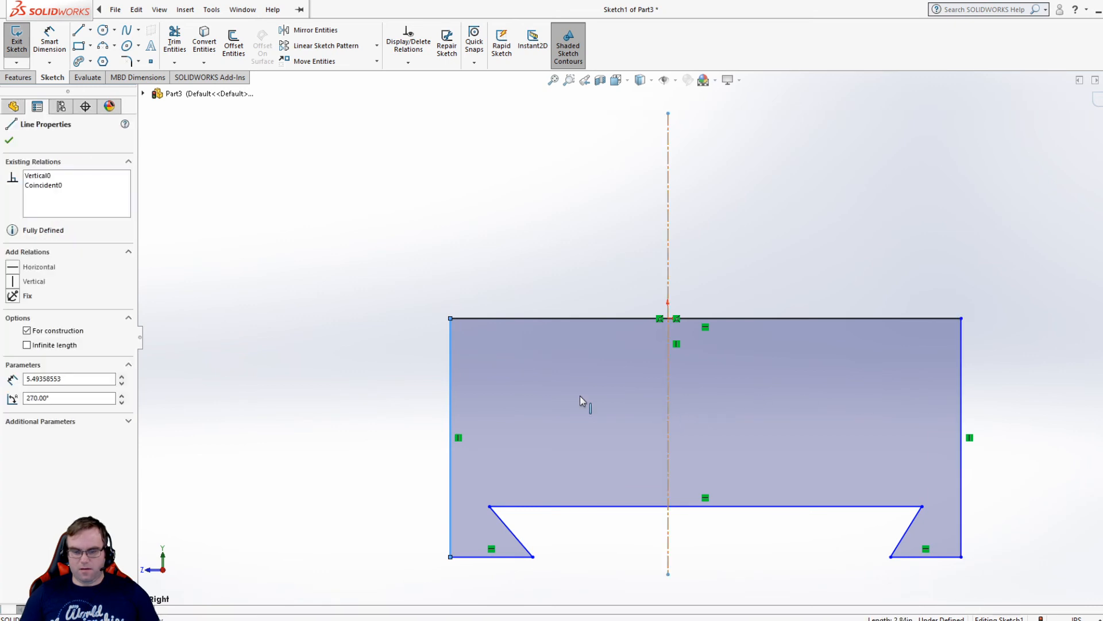
click(31, 349)
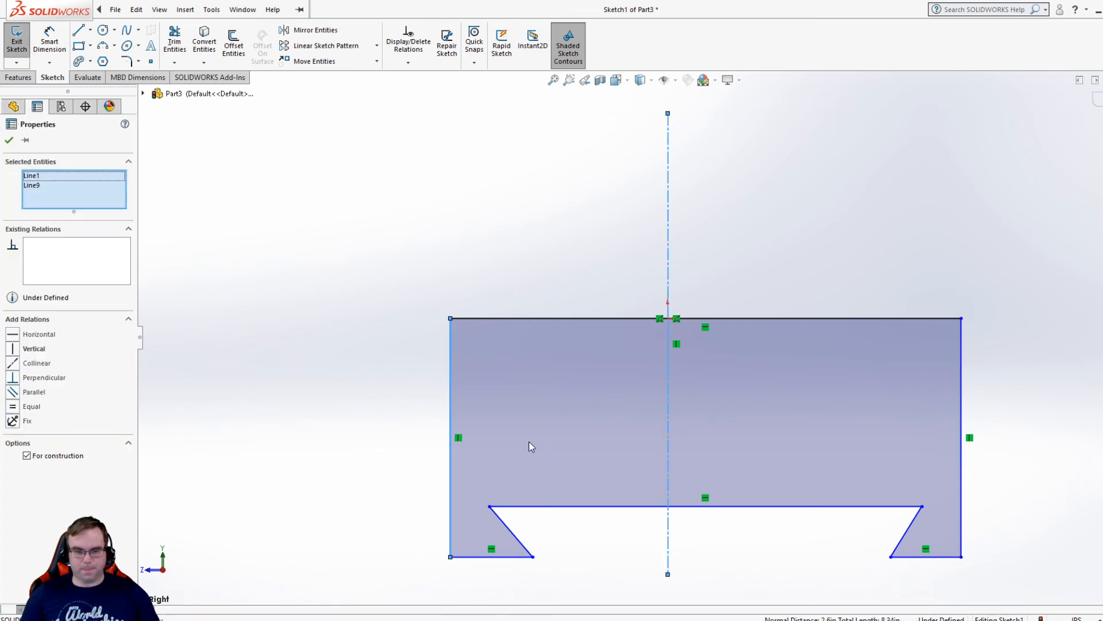
ctrl+click(960, 401)
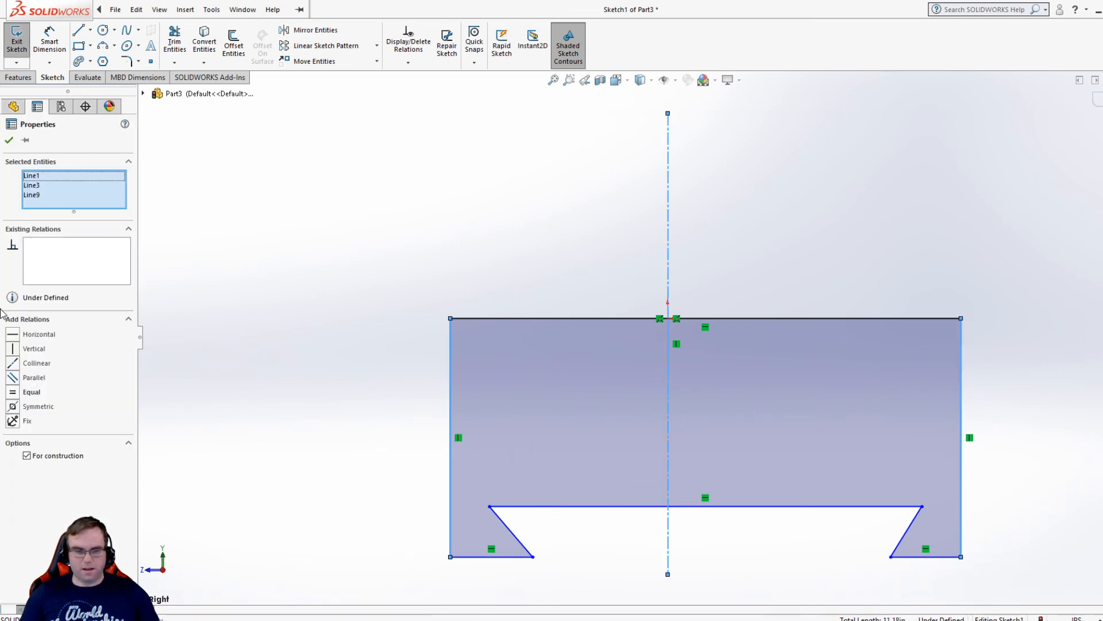
click(24, 406)
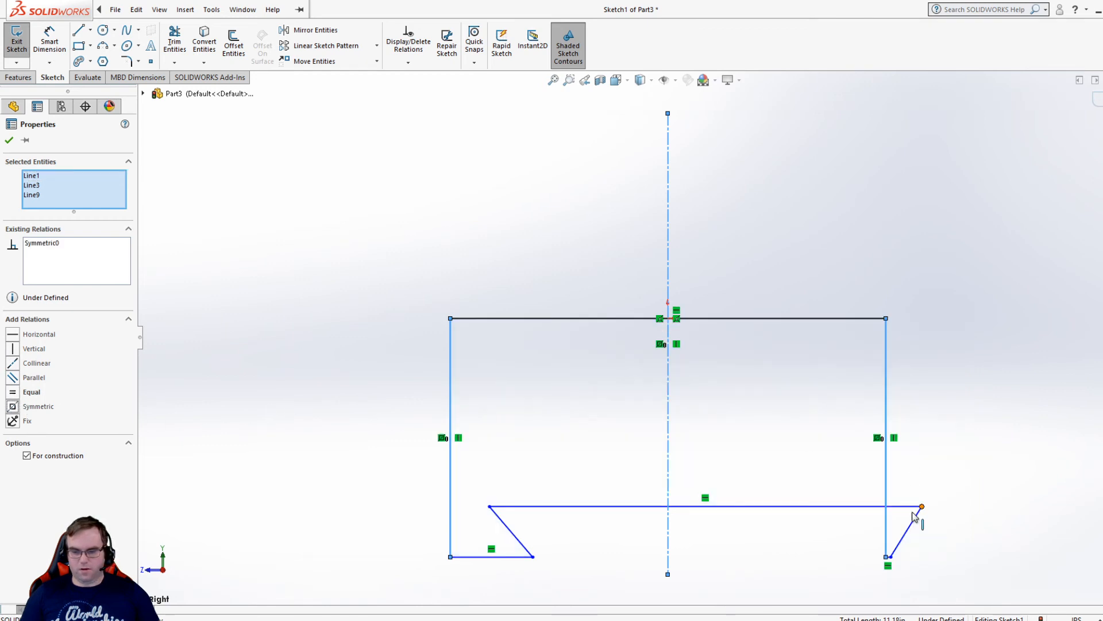
Reposition the endpoints of the dovetail's right slanted line so the notch lies inside the block's right side
mouse_move(923, 507)
mouse_down()
mouse_move(860, 506)
mouse_move(909, 506)
mouse_up()
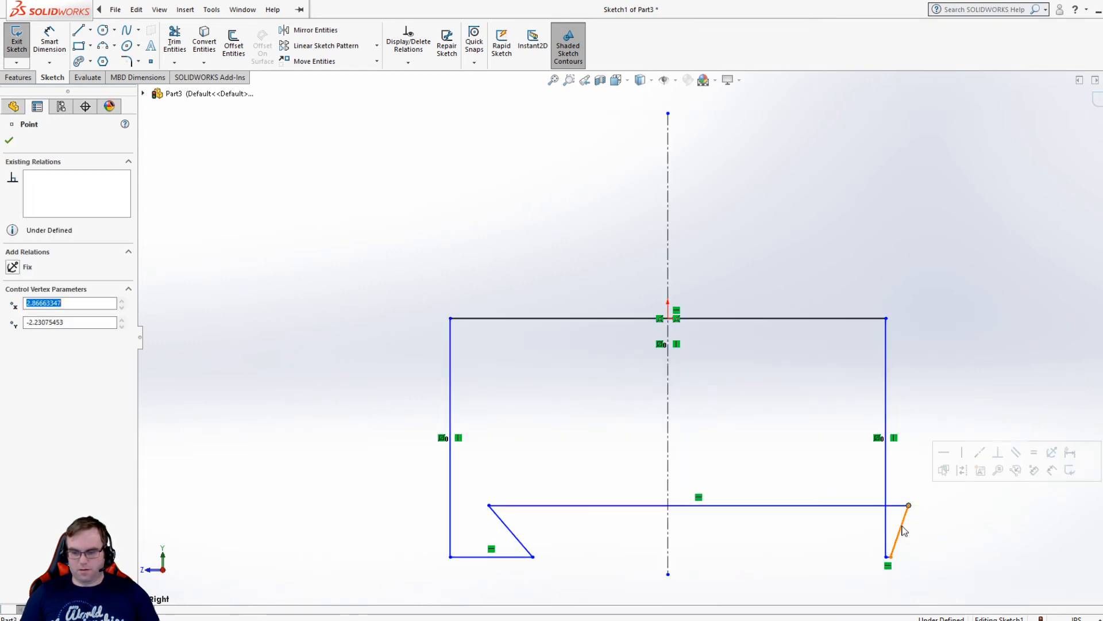
drag(898, 561, 830, 562)
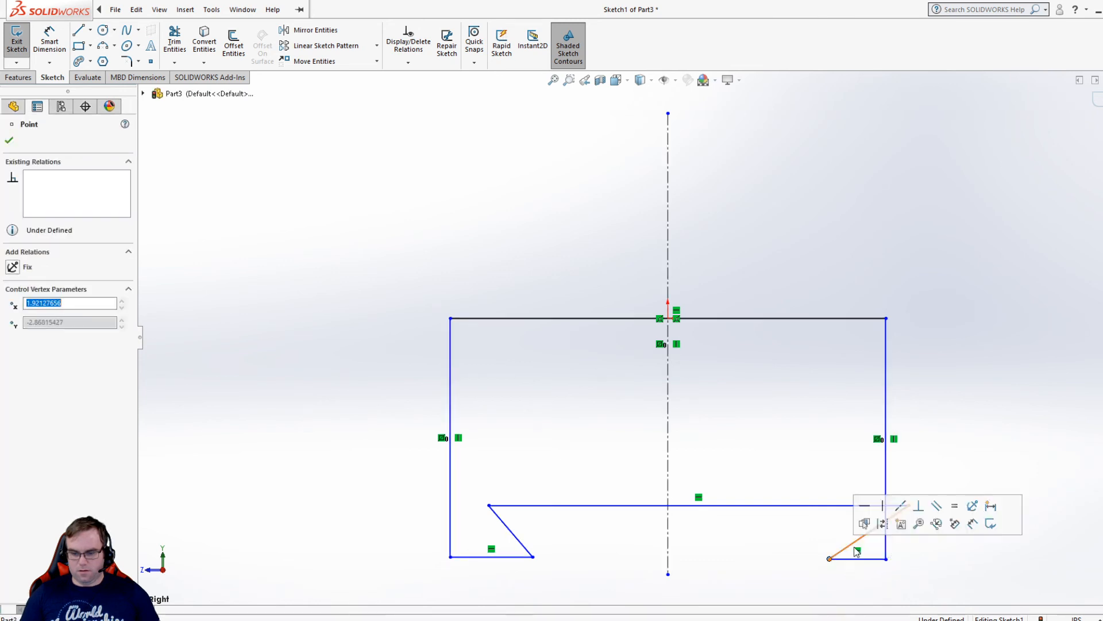
click(931, 480)
drag(910, 508, 856, 506)
click(770, 557)
drag(844, 563, 850, 561)
click(845, 568)
Make the two short bottom edges on either side of the dovetail notch collinear
click(827, 561)
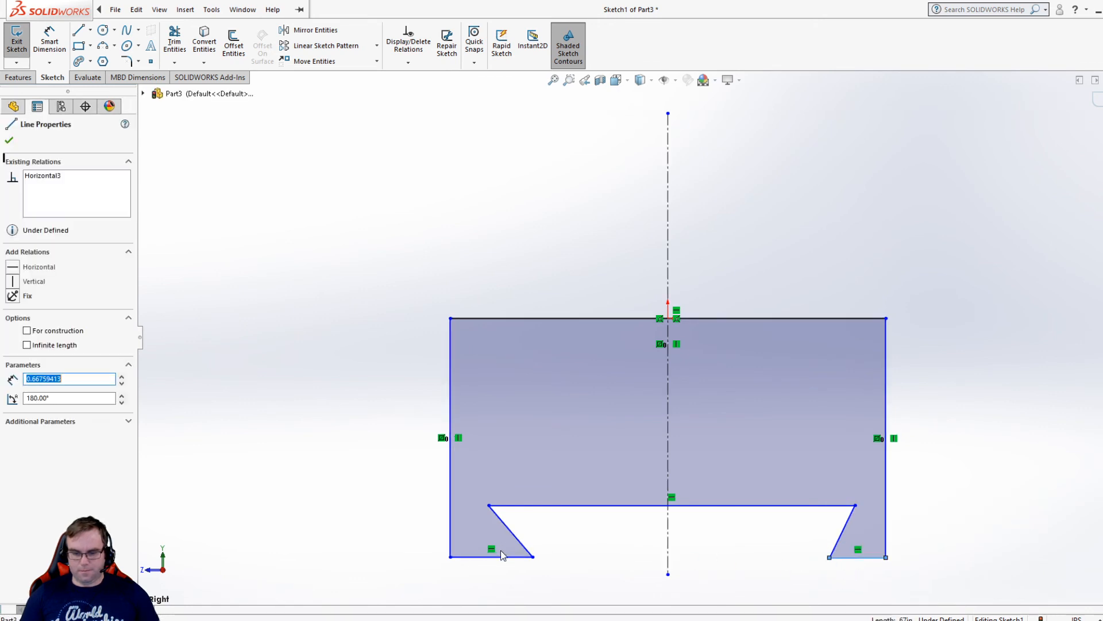
ctrl+click(509, 558)
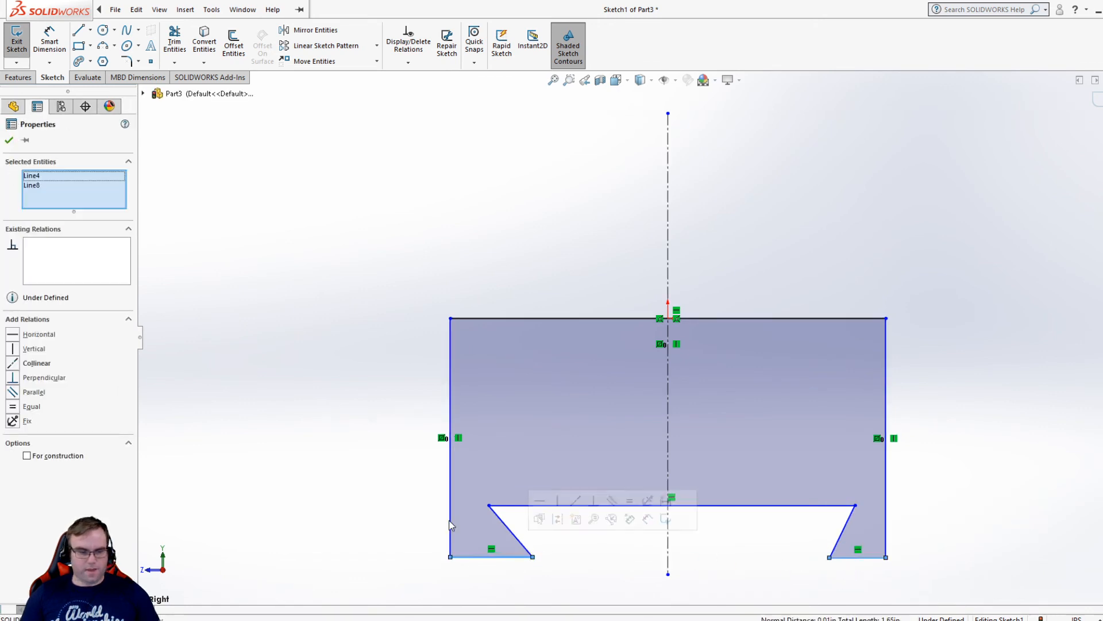
click(17, 365)
click(247, 418)
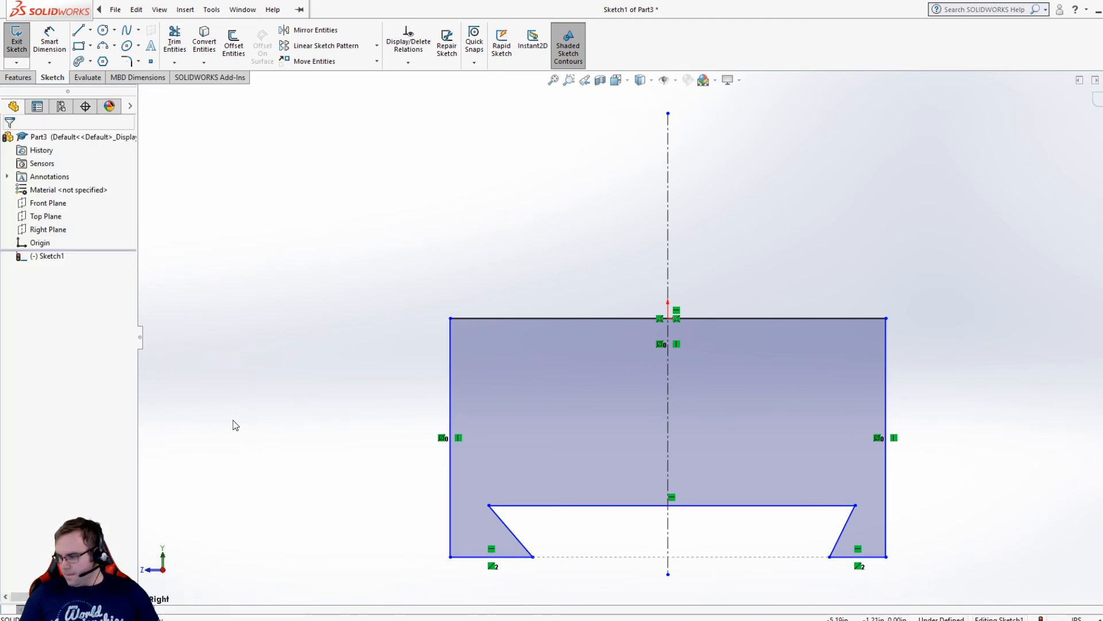
Dimension the angle between the dovetail's left slanted line and the notch's horizontal top line at 60°
click(50, 40)
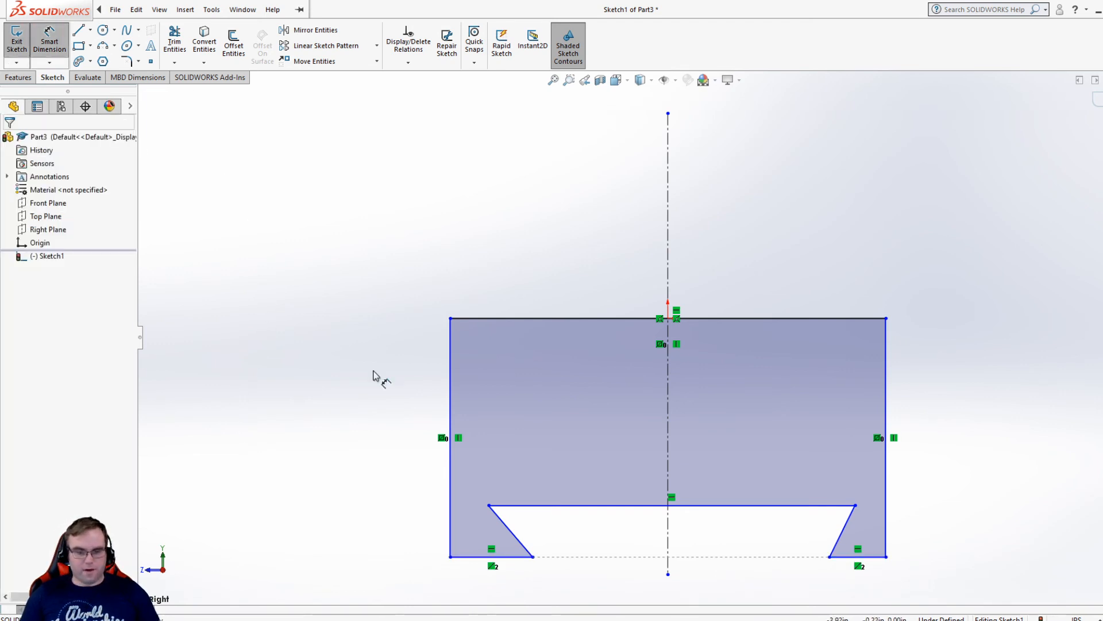
click(540, 523)
click(534, 506)
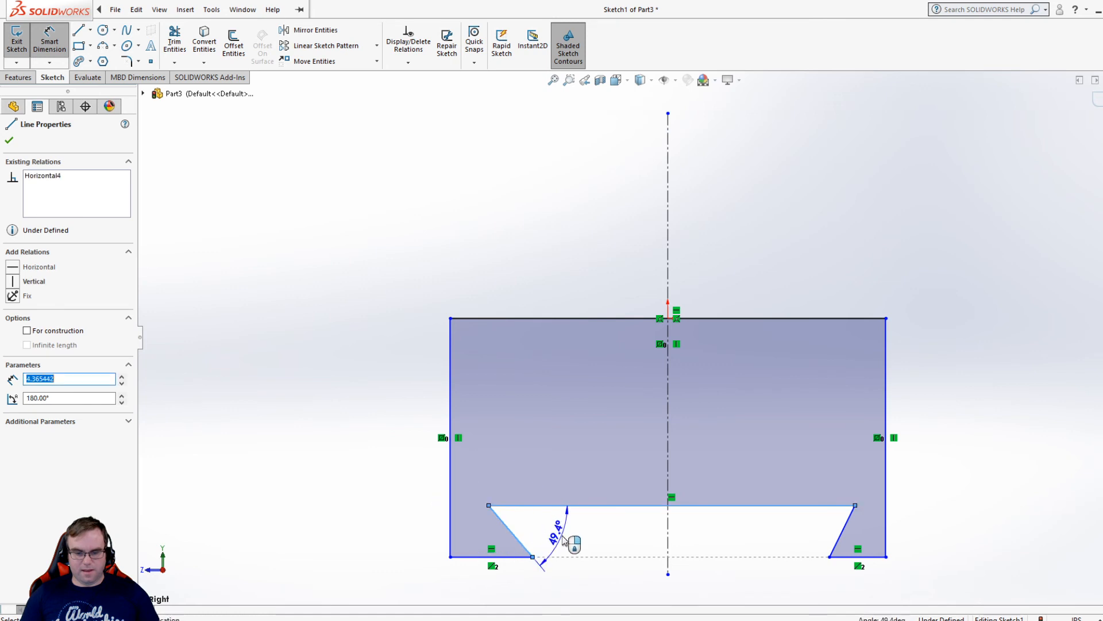
click(560, 531)
text(60)
key(Return)
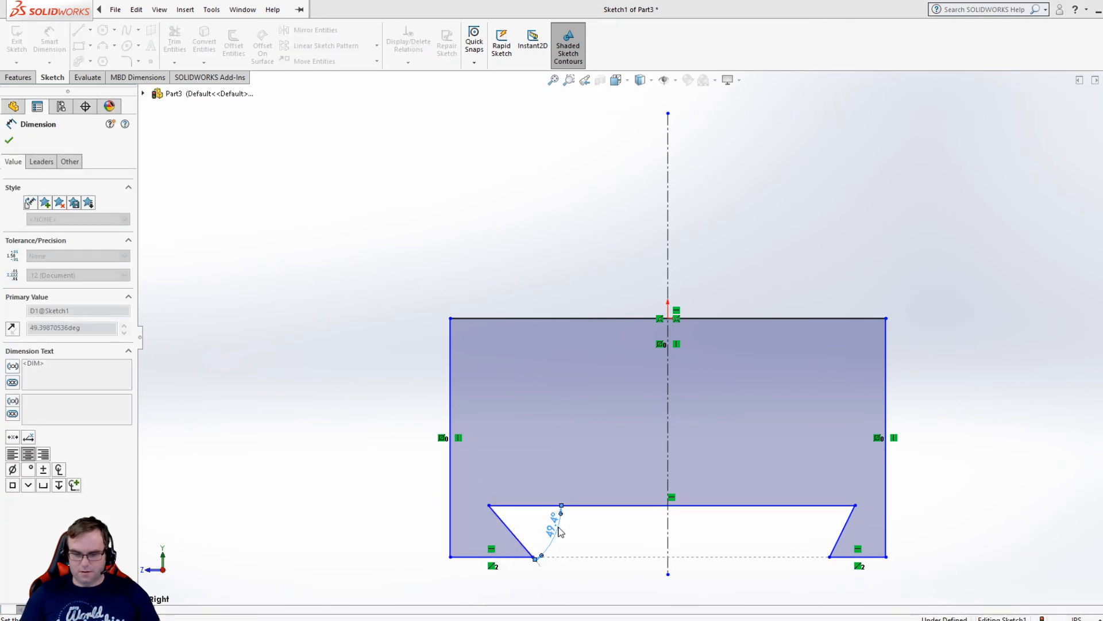
Dimension the angle between the dovetail's right slanted line and the notch's horizontal top line at 60°
click(833, 540)
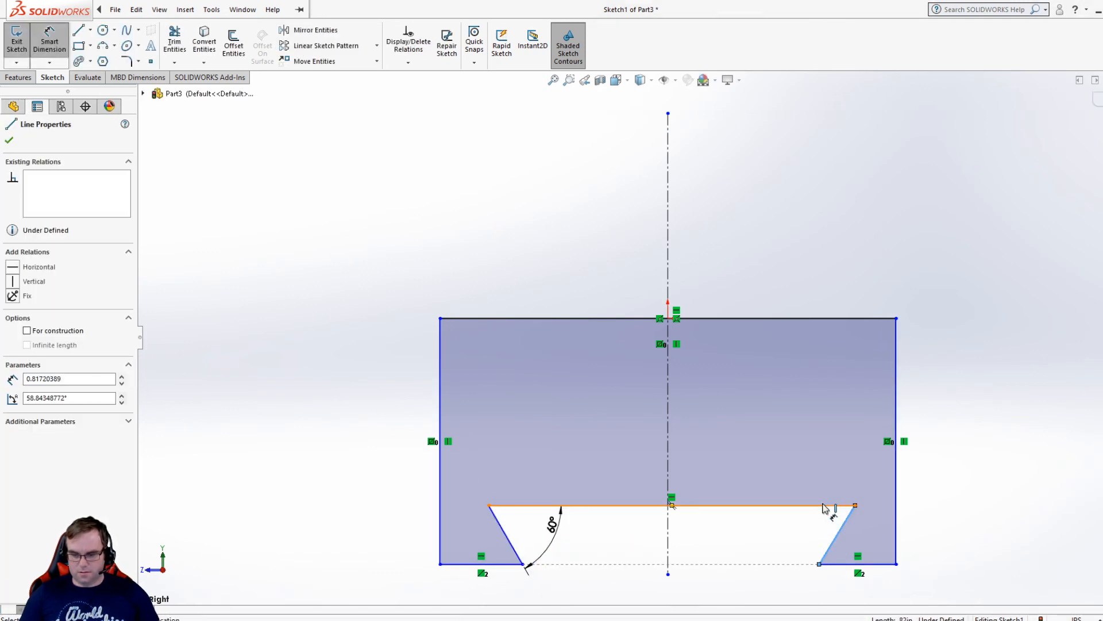
click(824, 505)
click(795, 526)
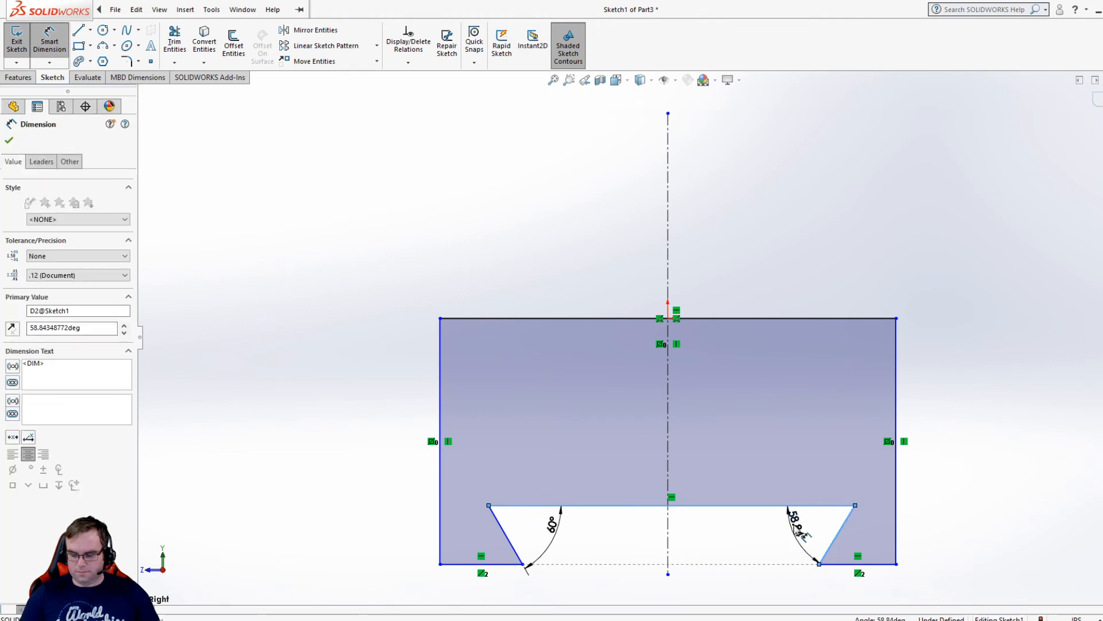
text(60)
key(Return)
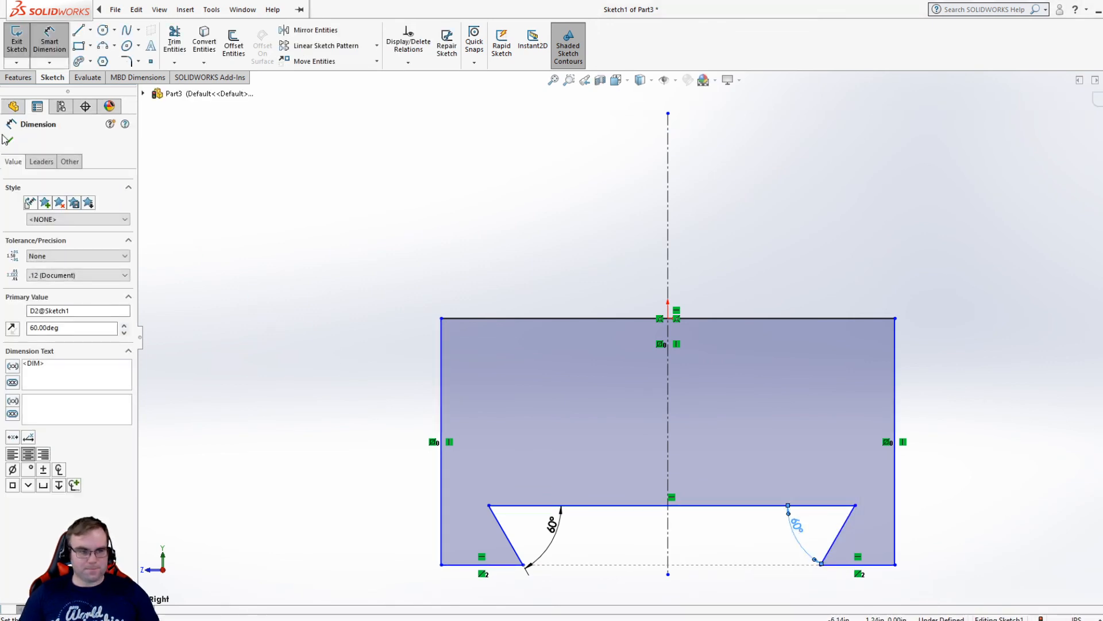
click(9, 140)
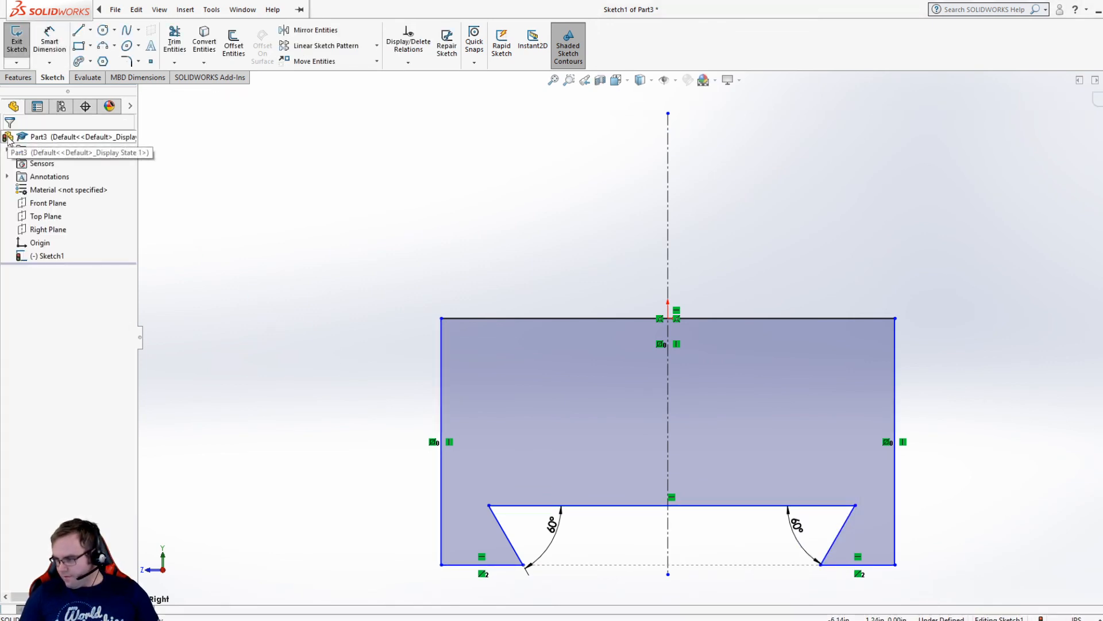
Dimension the block's left vertical side at 3.25 in
click(50, 40)
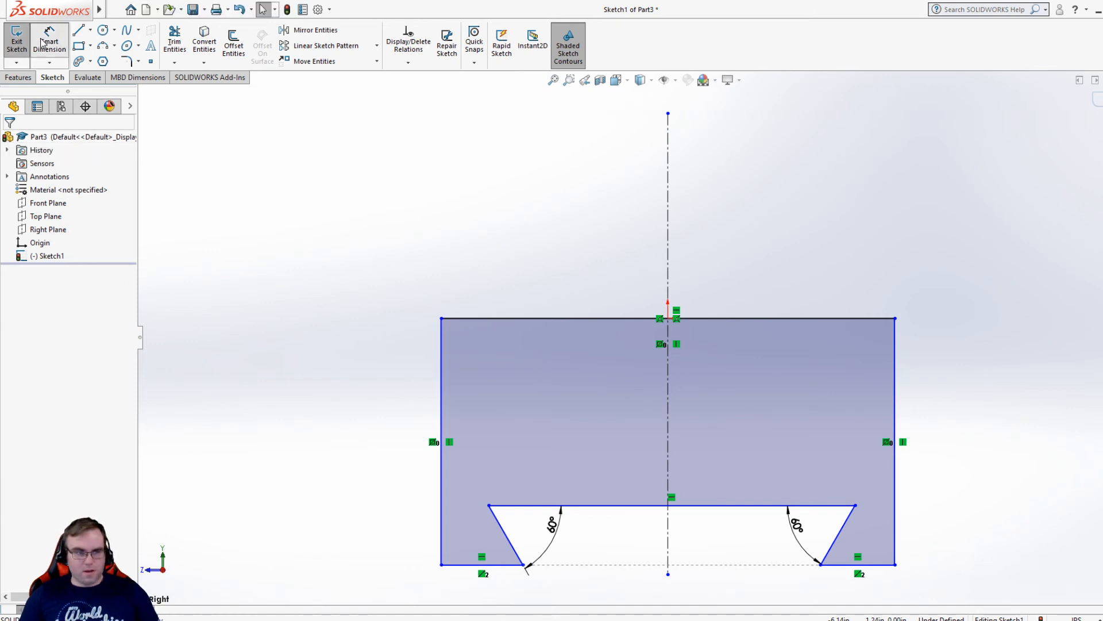
click(443, 528)
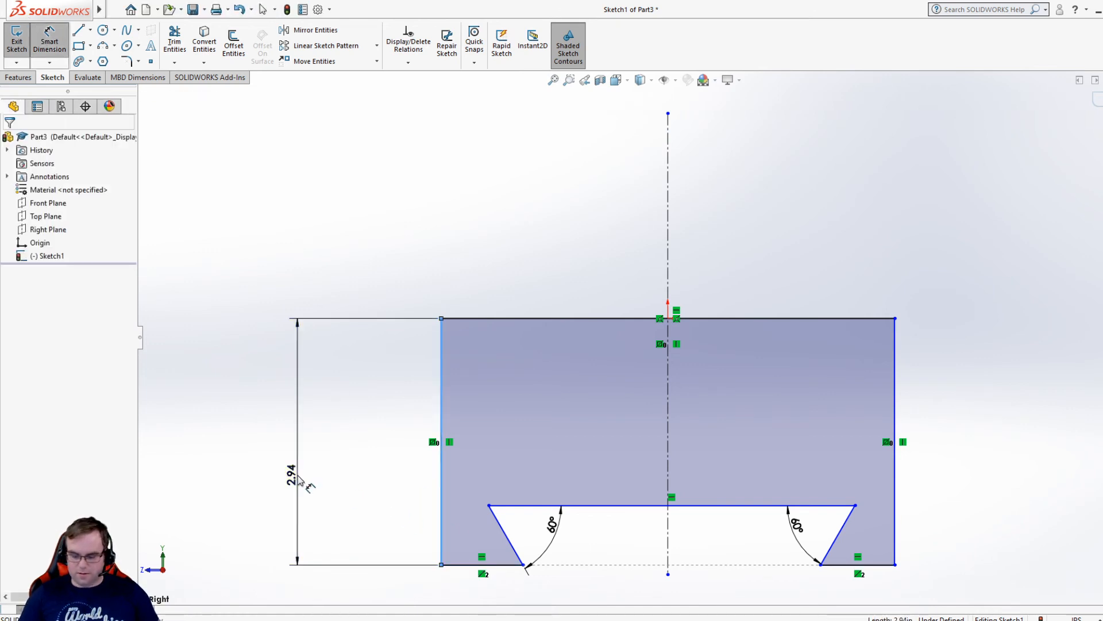
click(299, 479)
key(Return)
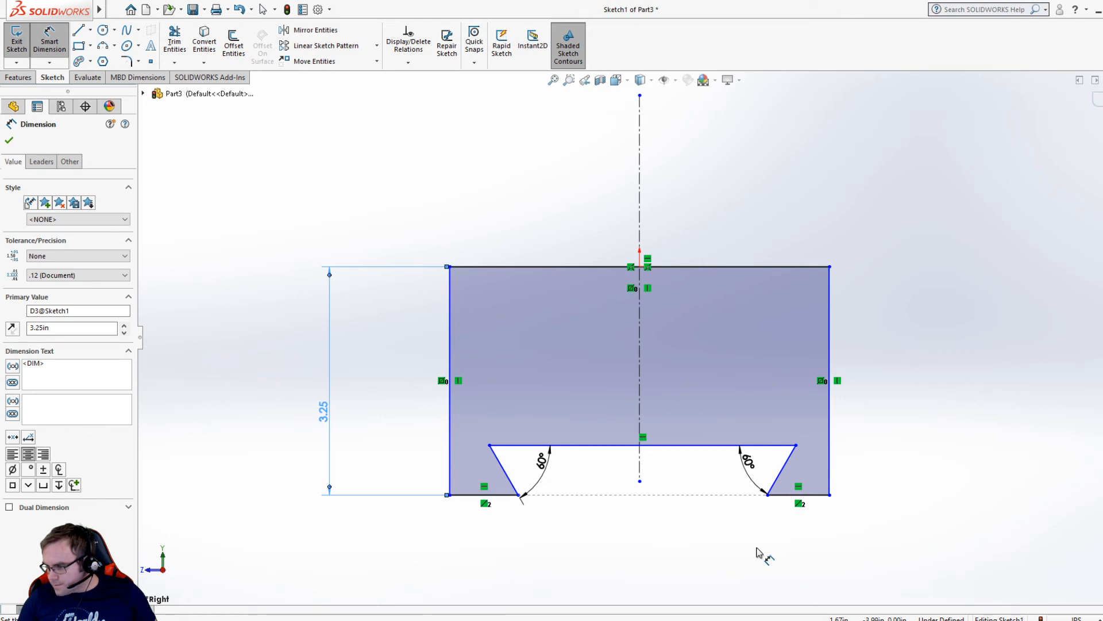
Dimension the short bottom edge right of the dovetail notch at 1 in
click(804, 494)
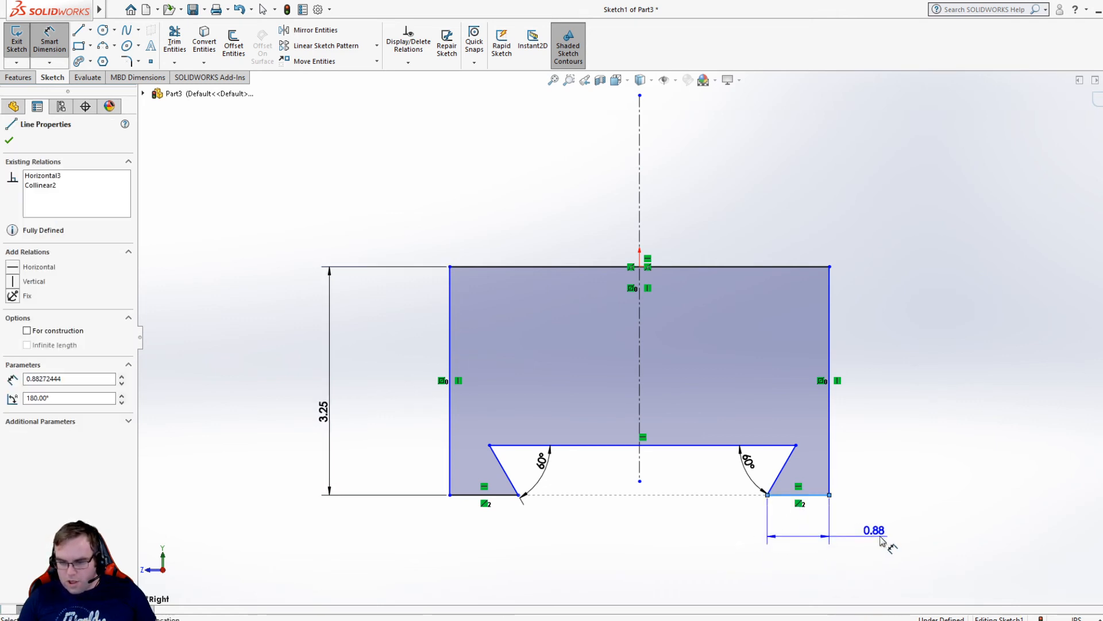
click(888, 531)
text(1)
key(Return)
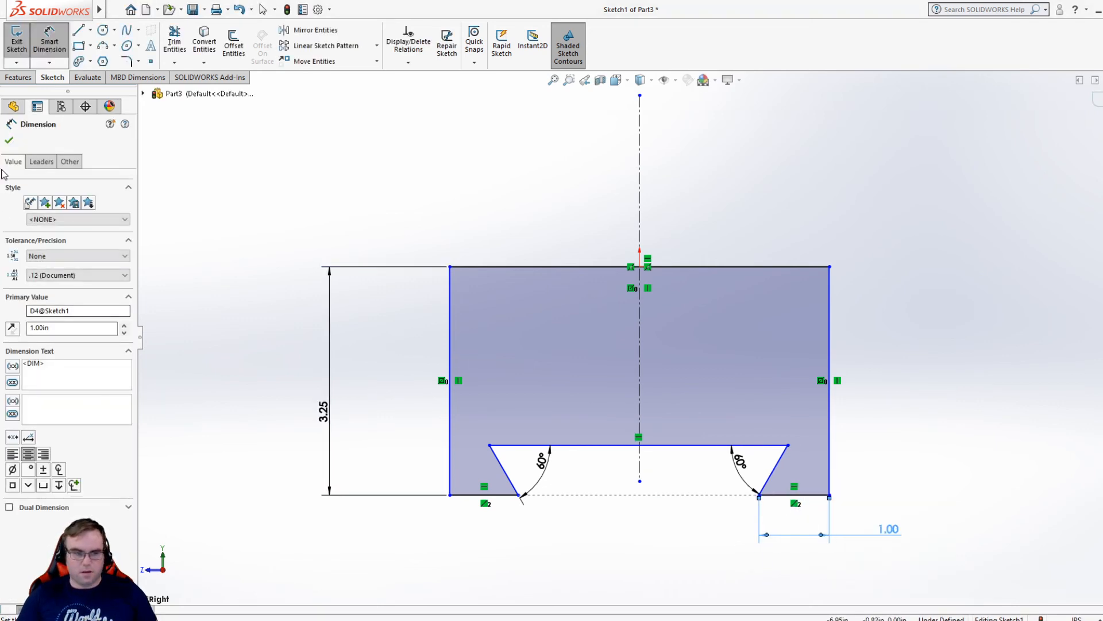
click(9, 139)
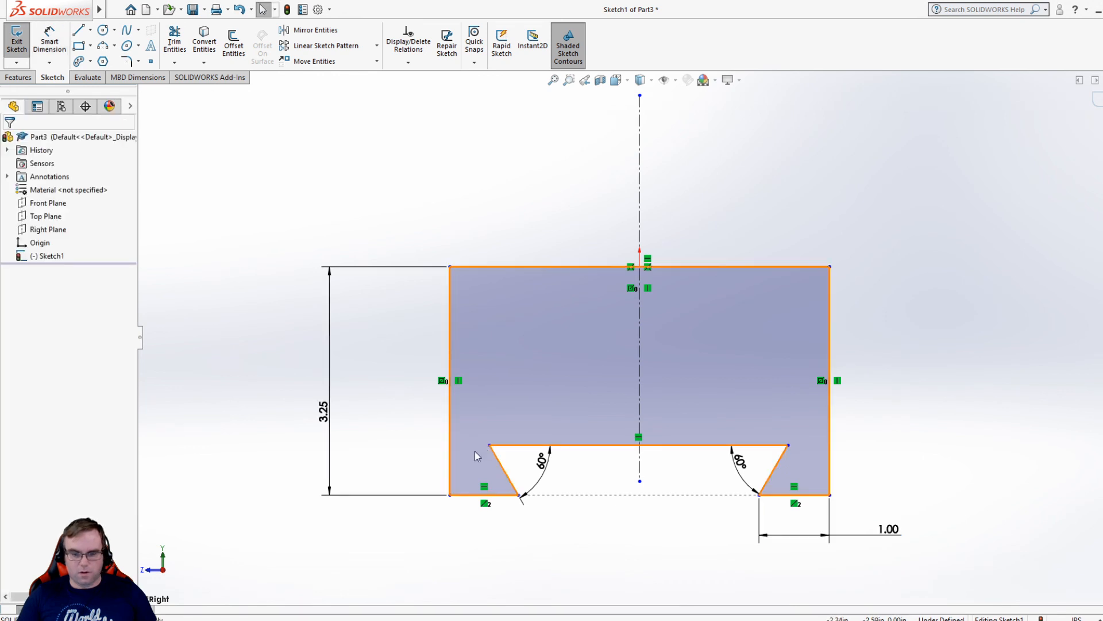
Make the two short bottom edges on either side of the dovetail notch equal in length
click(493, 498)
ctrl+click(777, 495)
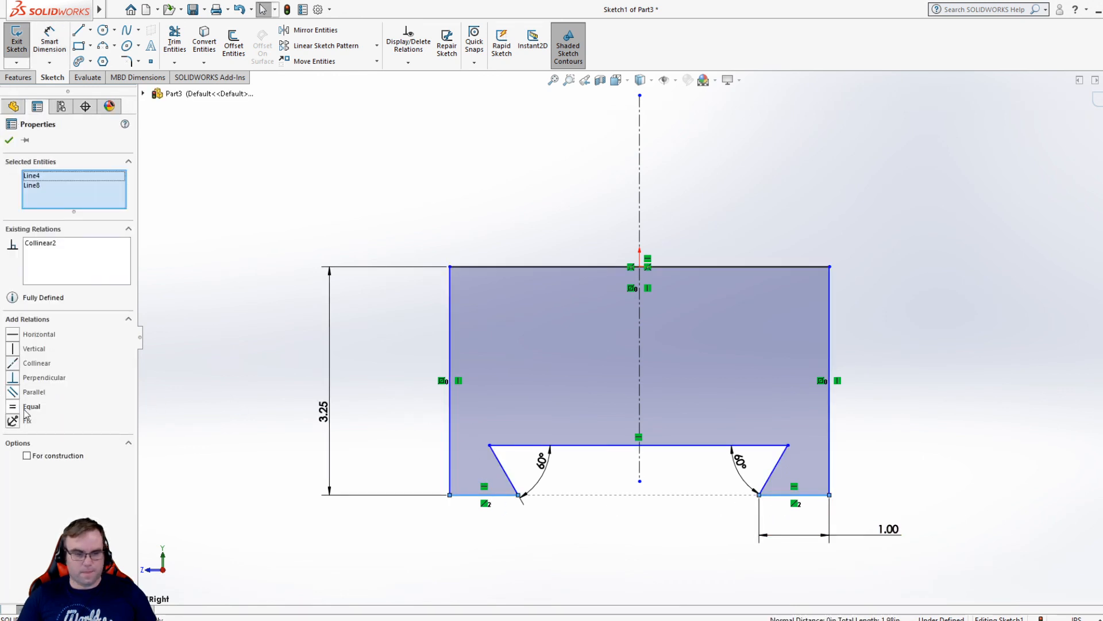
click(28, 406)
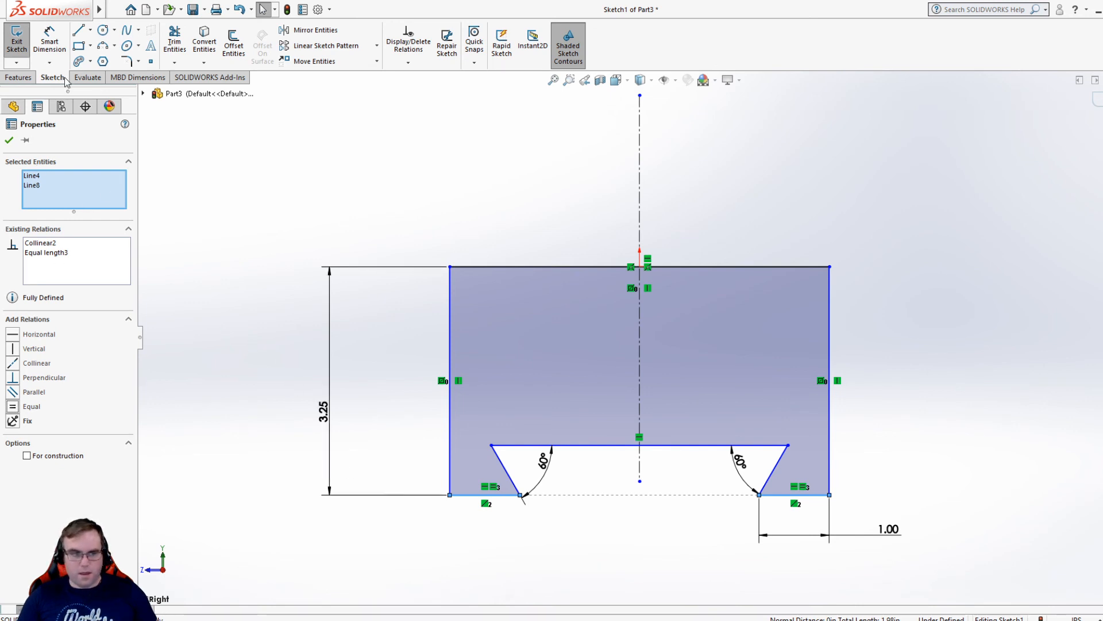
click(9, 139)
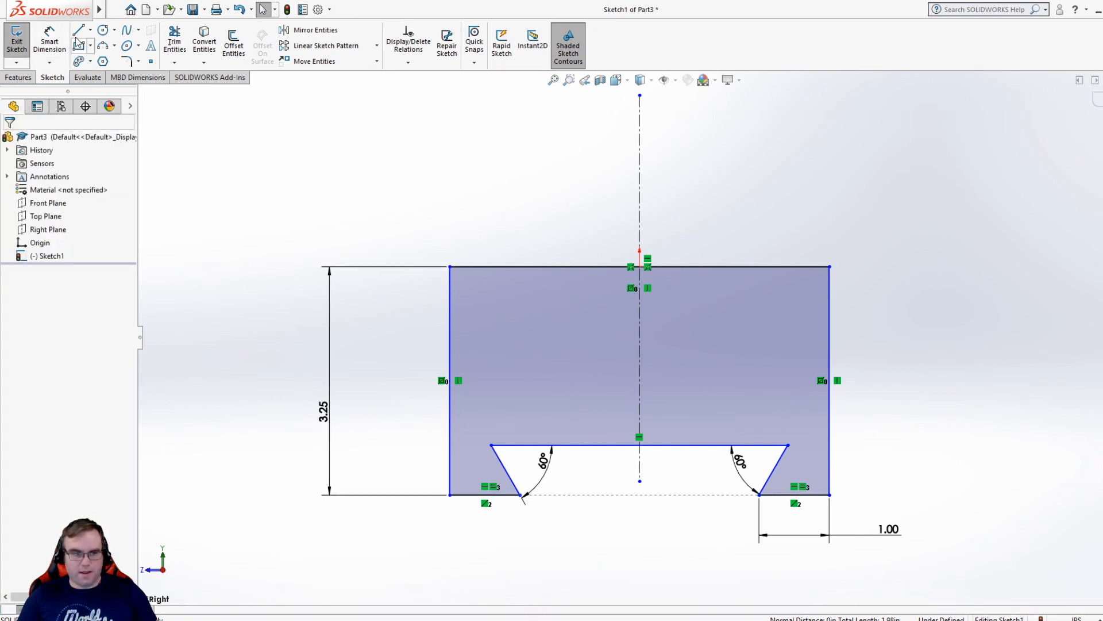
Dimension the dovetail notch's depth, from its horizontal top line to the block's bottom edge, at 0.88 in
click(760, 445)
click(916, 457)
text(.)
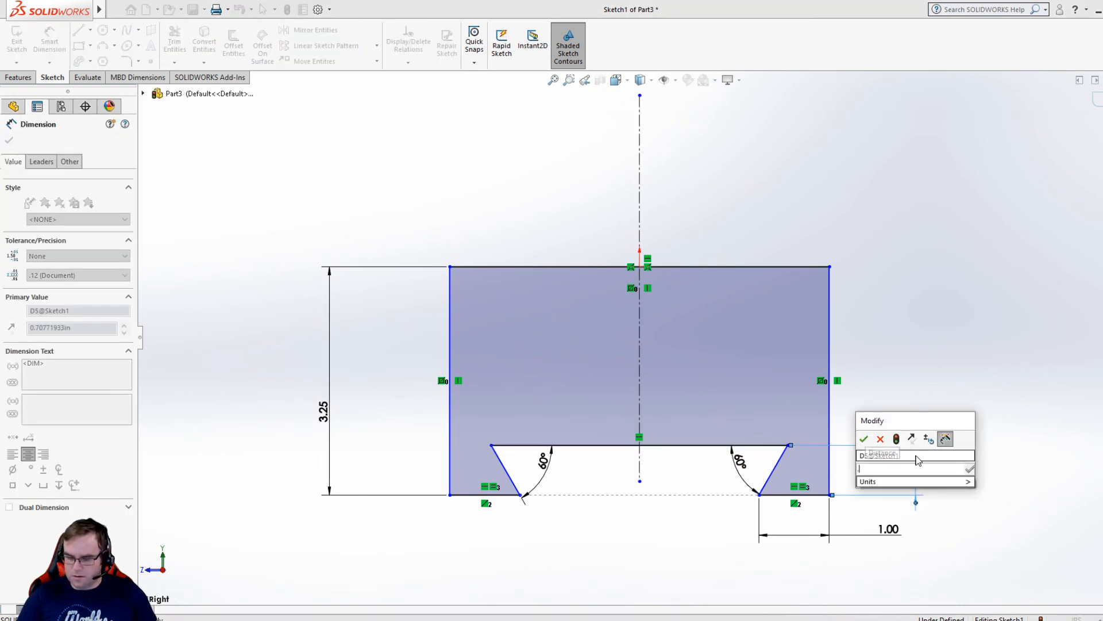
text(88)
key(Return)
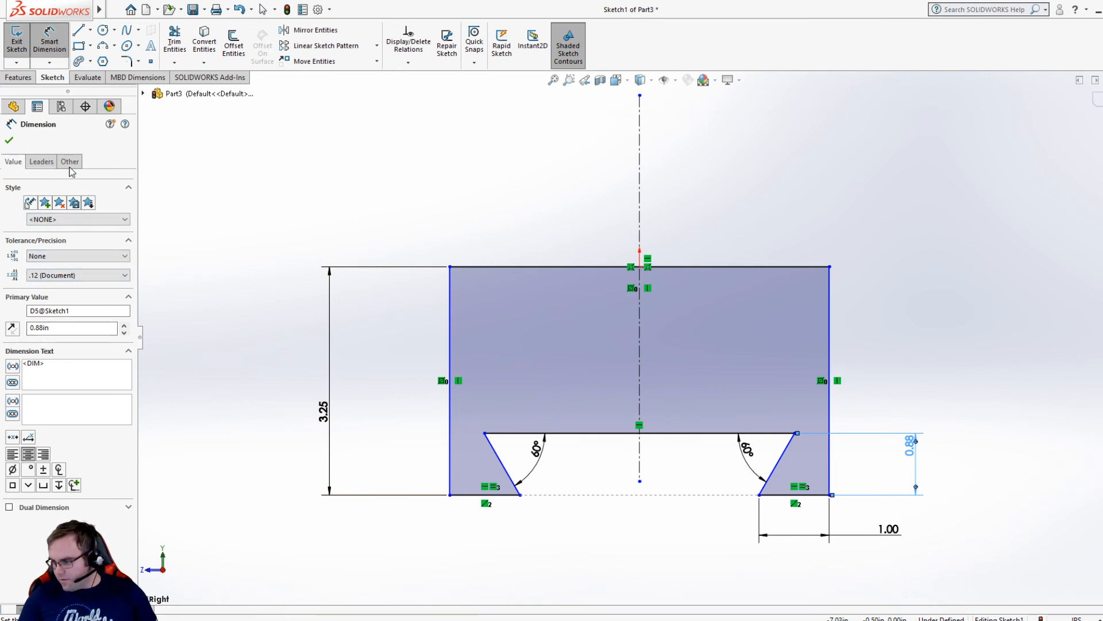
Dimension the block profile's top edge at 6 in and finish dimensioning
click(518, 267)
click(522, 206)
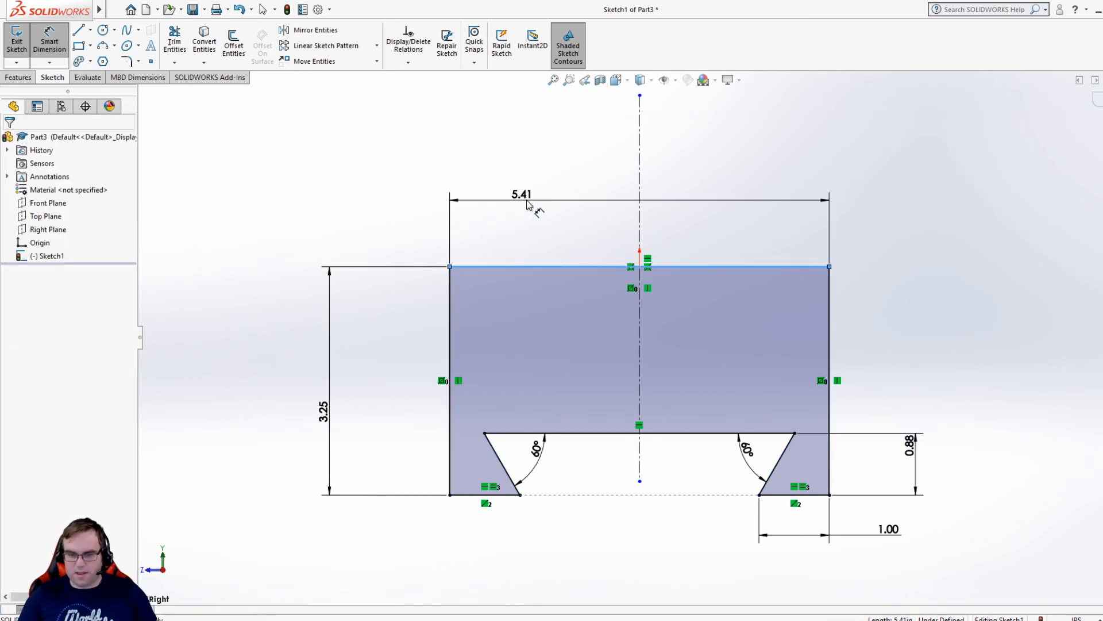
text(6.00in)
key(Return)
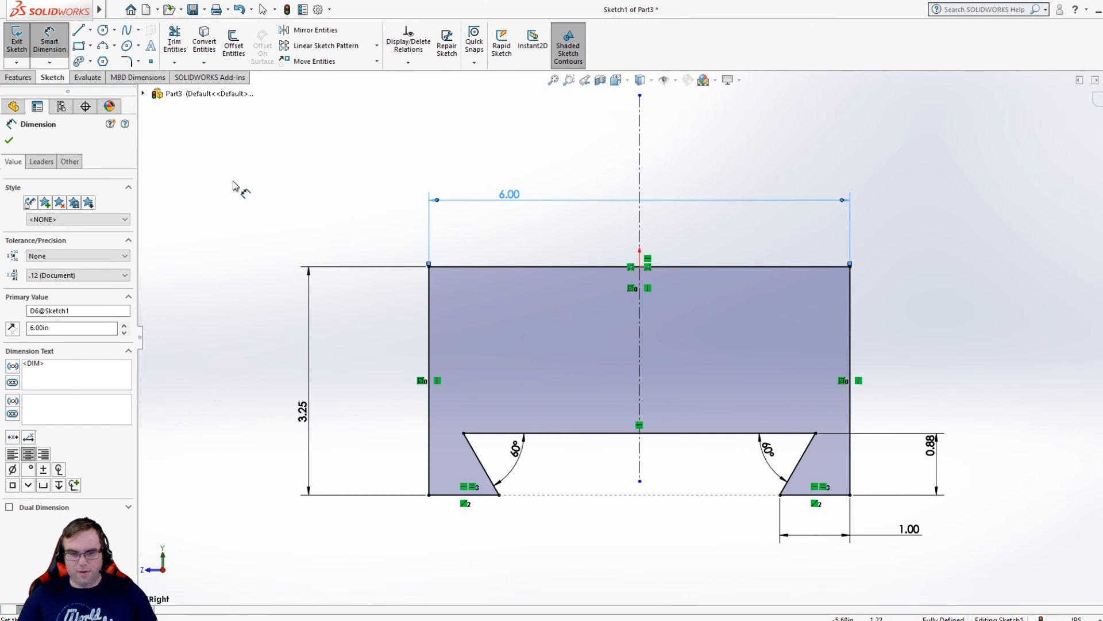
click(8, 143)
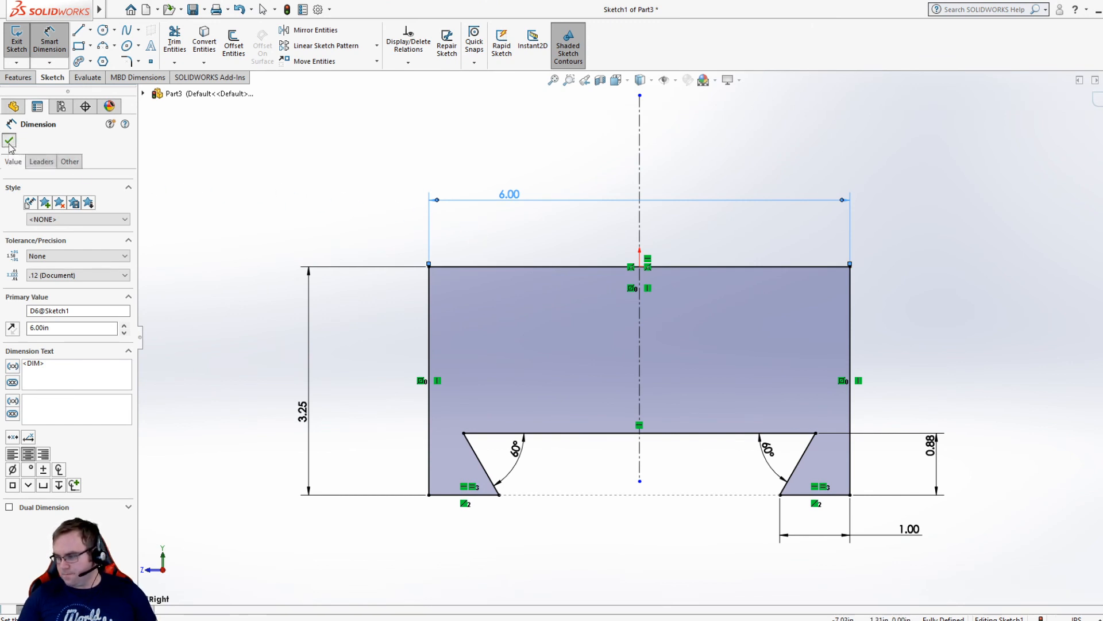
Extrude the dovetail block profile 3.62 in with the Mid Plane end condition
click(16, 79)
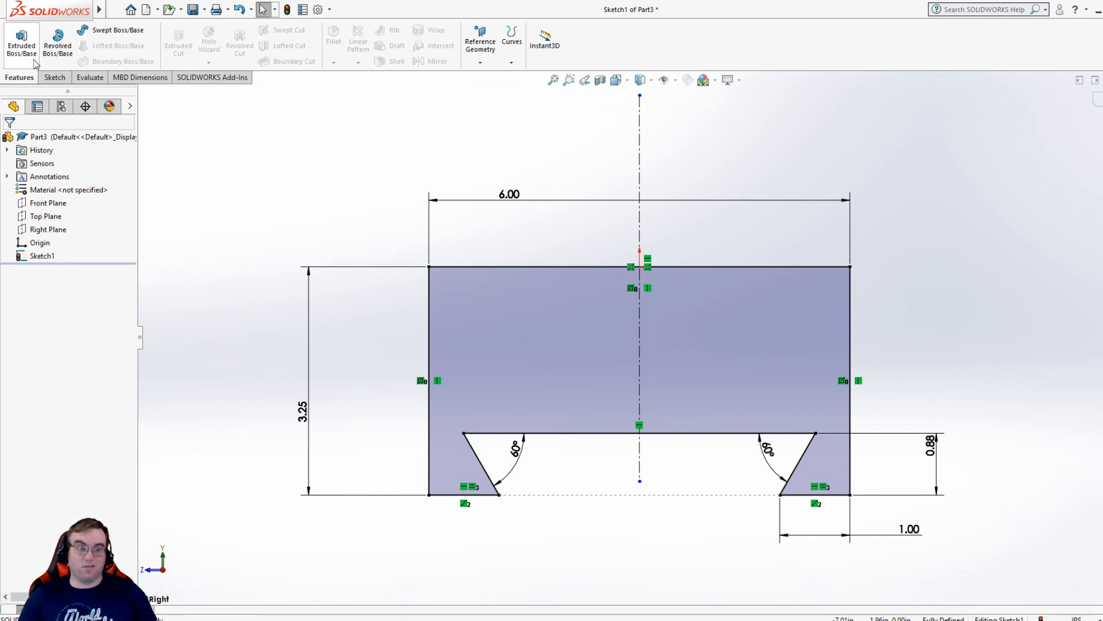
click(23, 45)
text(3.62)
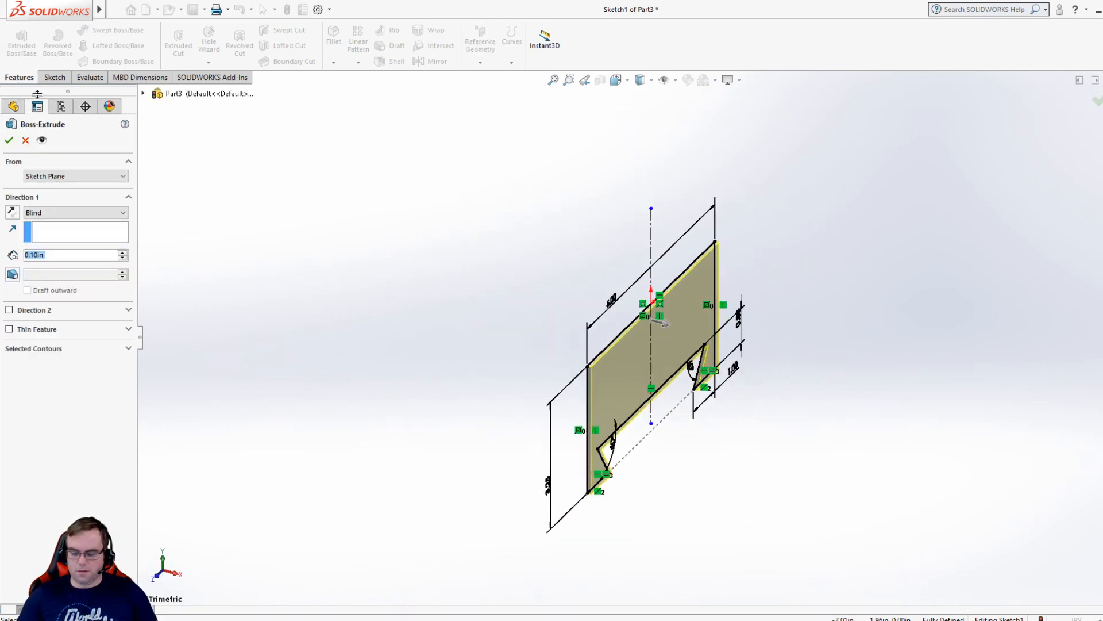
click(88, 213)
click(68, 263)
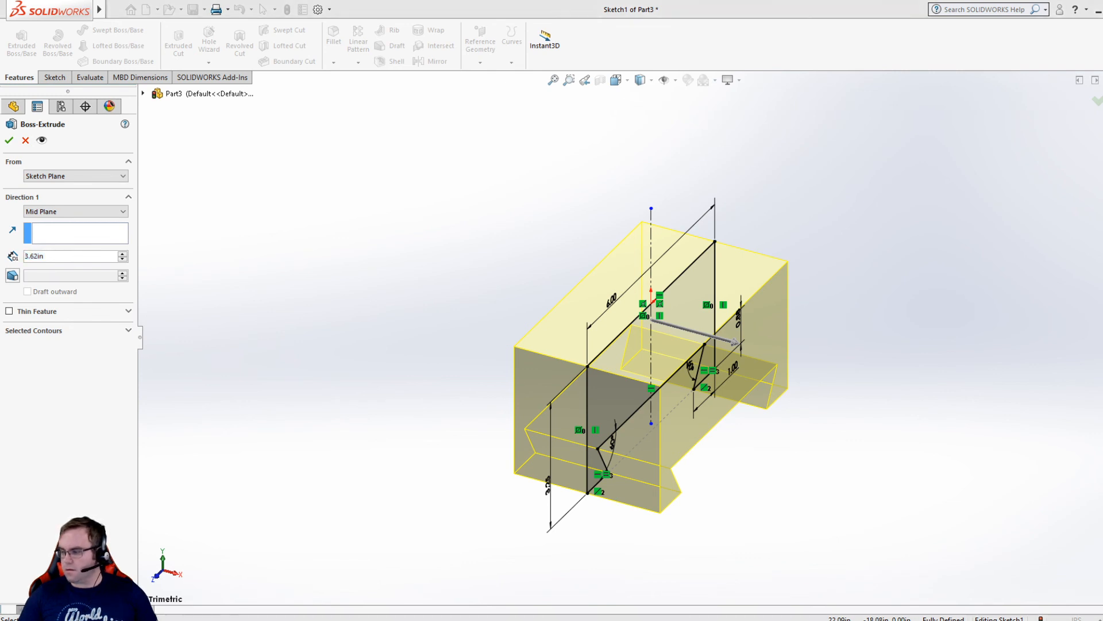
click(9, 140)
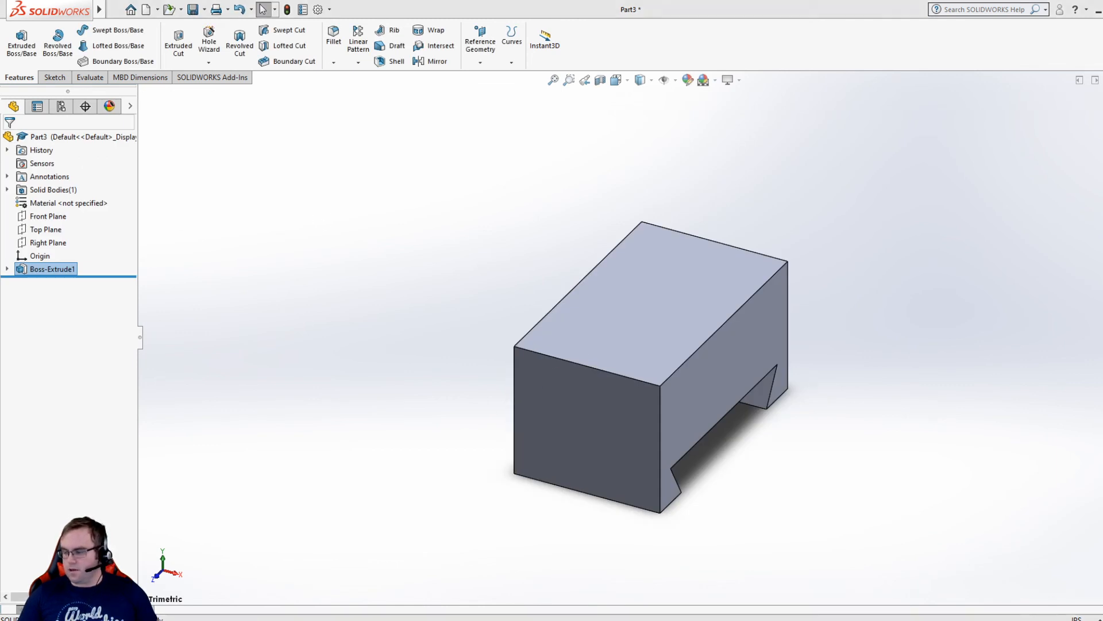
Chamfer the two short edges of the block's top face with a distance of 0.25 in at 45°
click(334, 62)
click(357, 91)
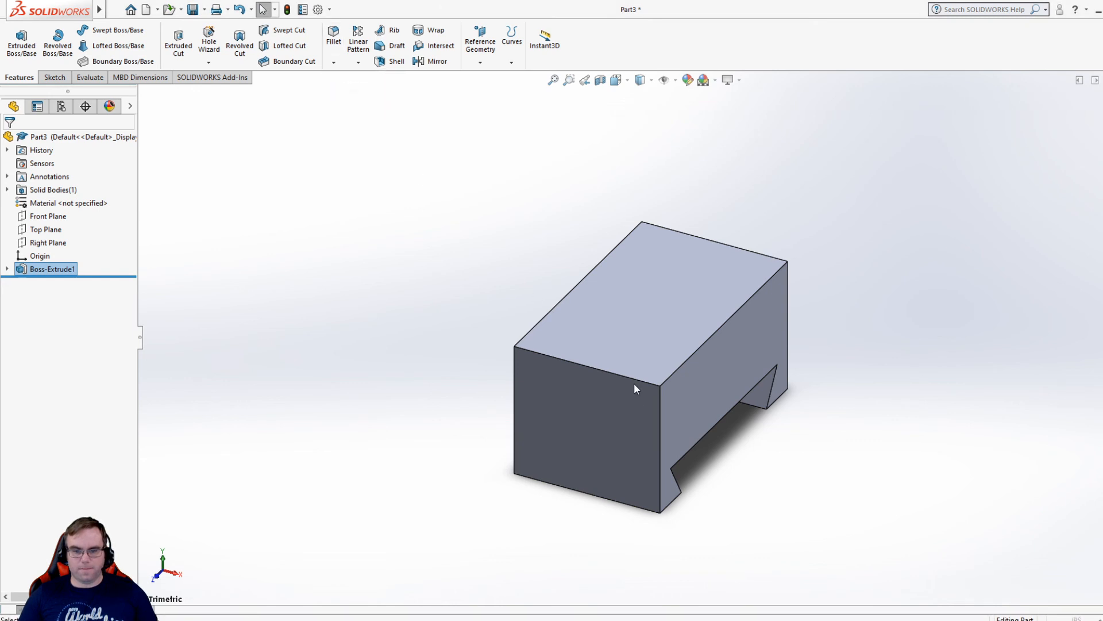
click(638, 380)
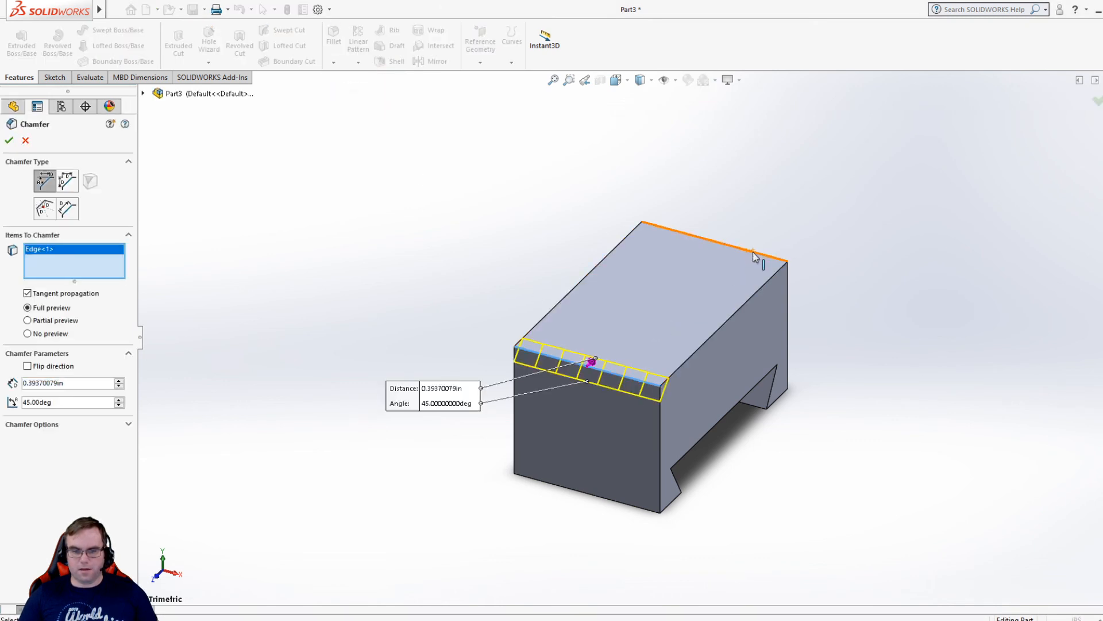
click(756, 257)
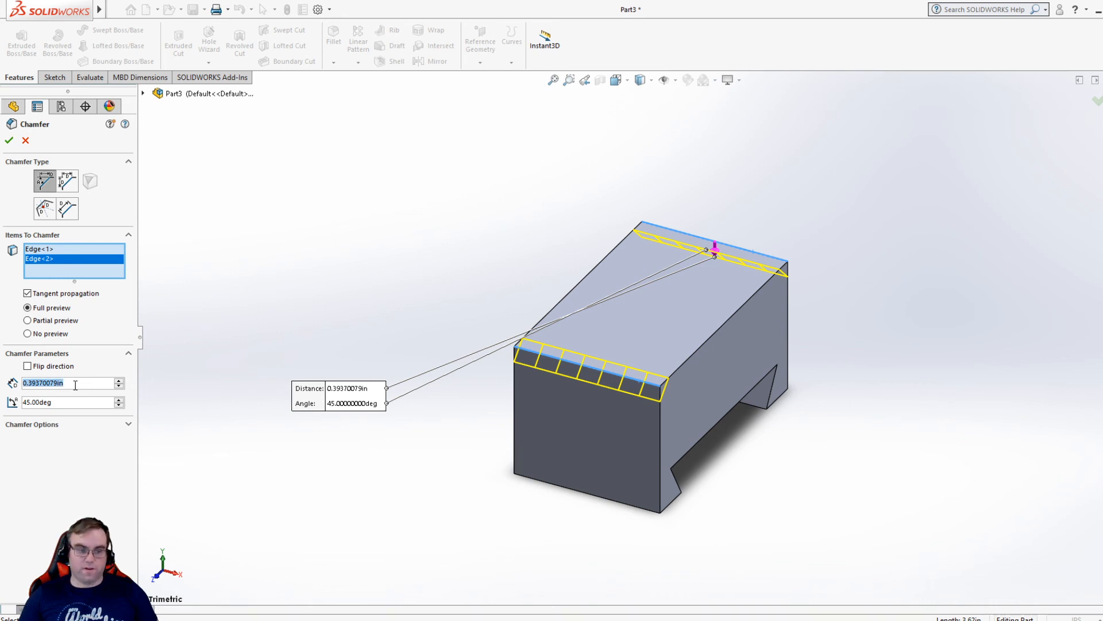
drag(89, 383, 2, 379)
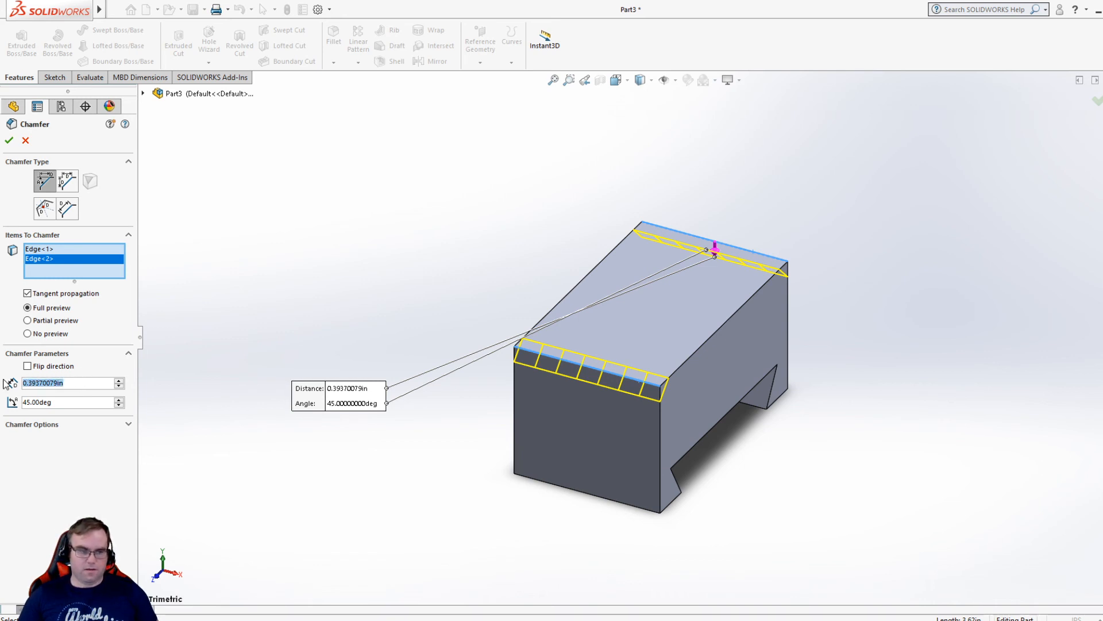
text(0.25)
key(Return)
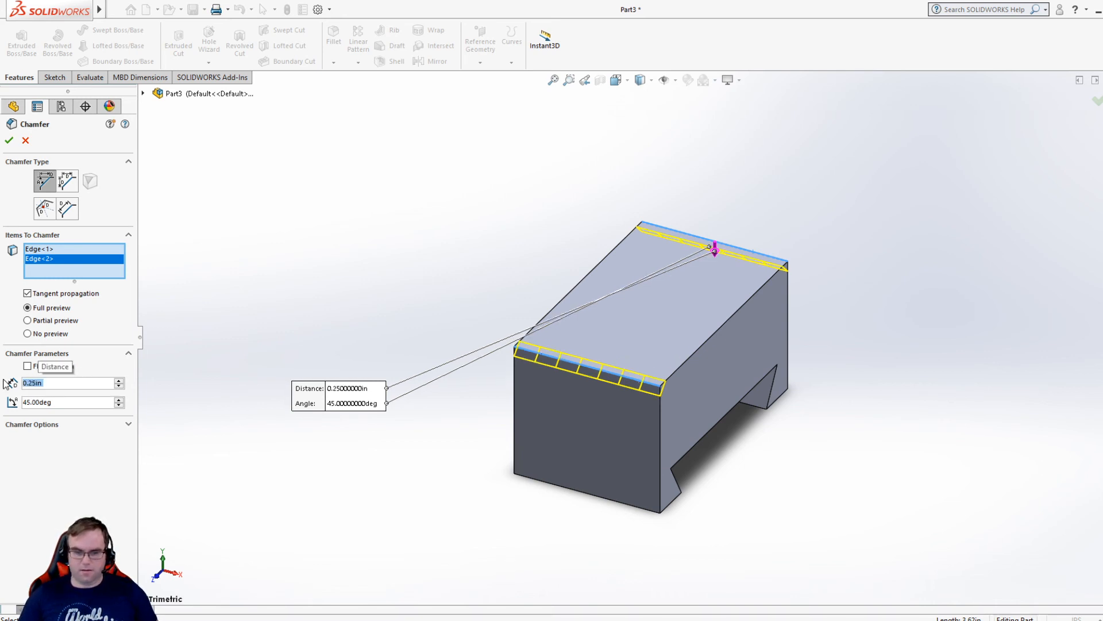
click(9, 141)
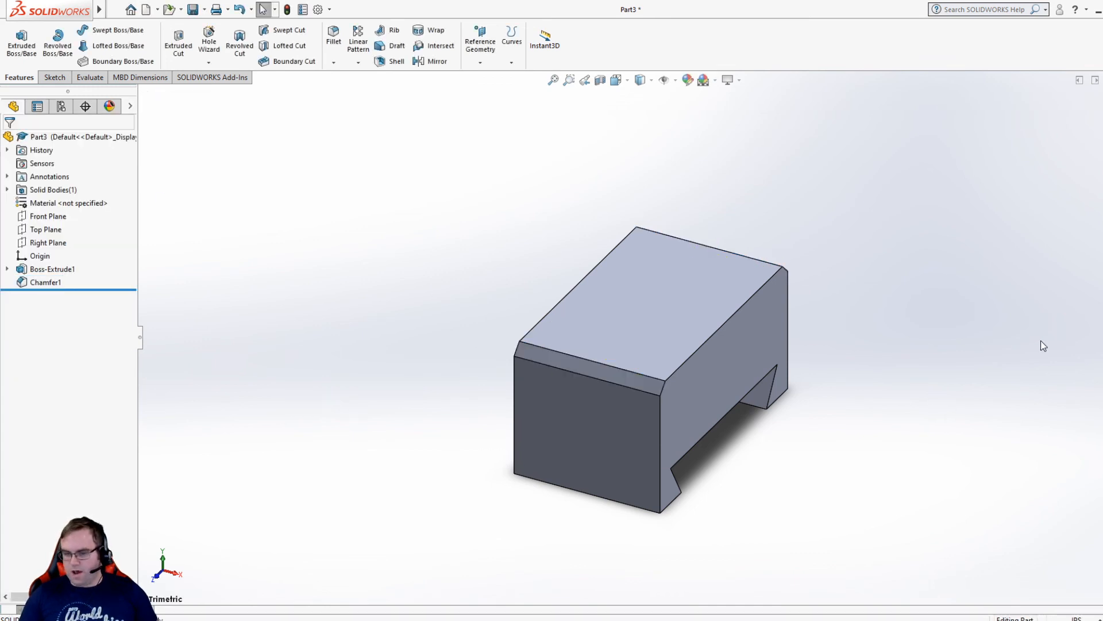
Start a sketch on the block's top face and draw a circle centred on the origin, about 1.93 in in diameter
click(52, 77)
click(17, 35)
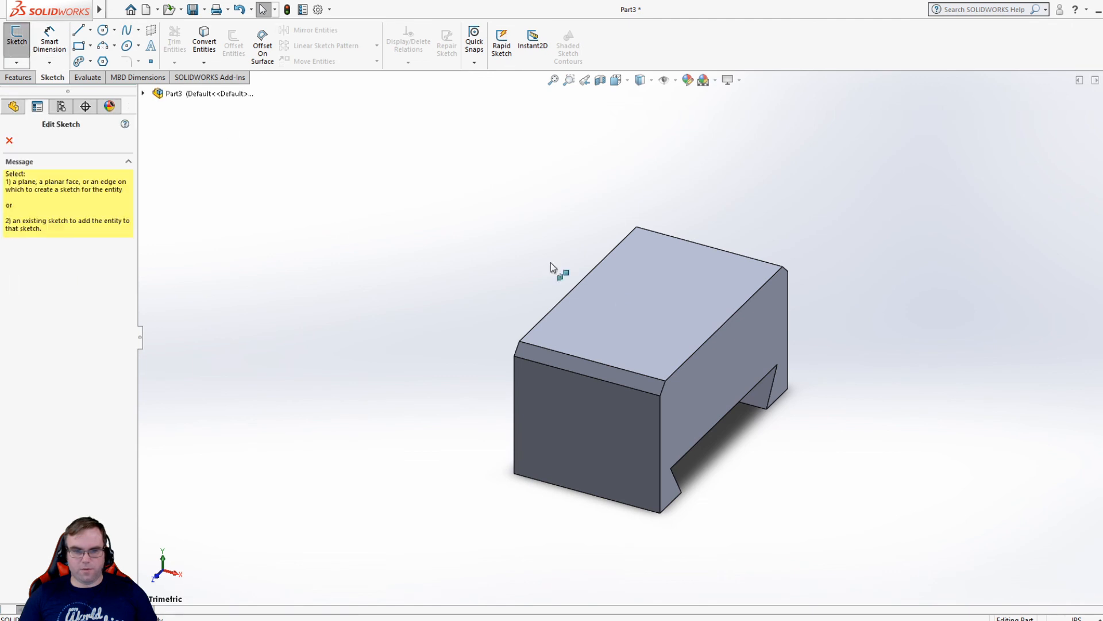
click(667, 315)
key(space)
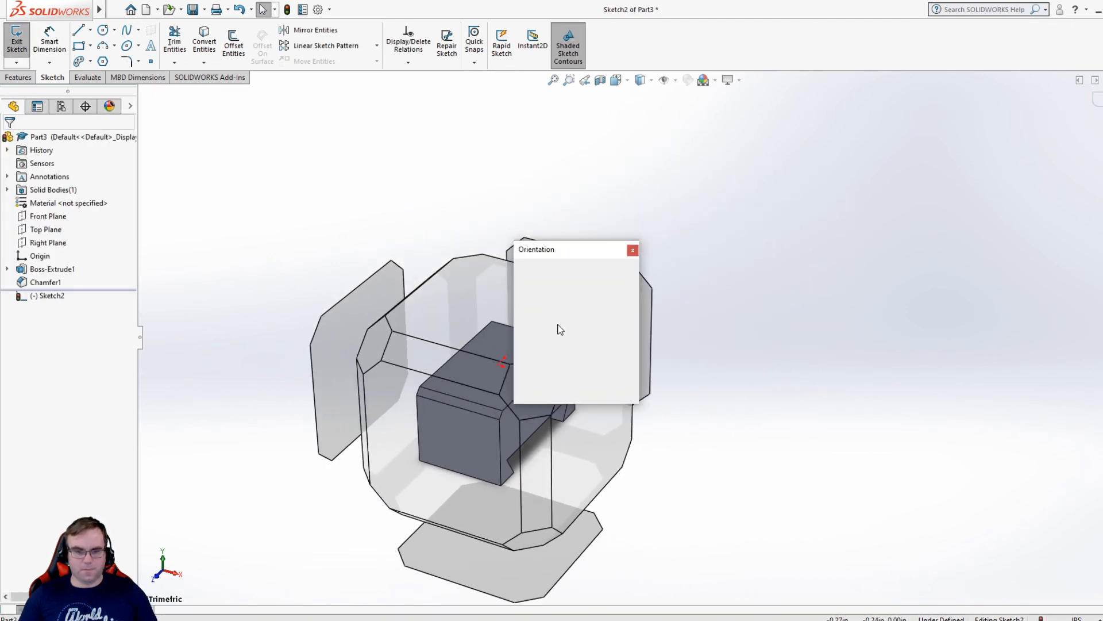
click(629, 321)
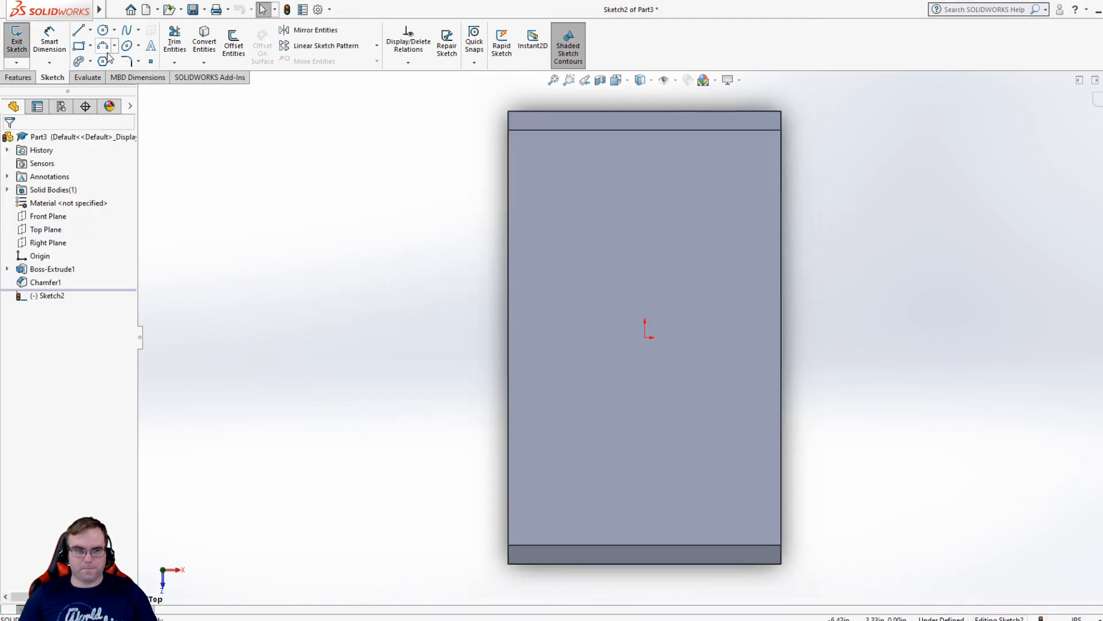
click(102, 30)
click(644, 337)
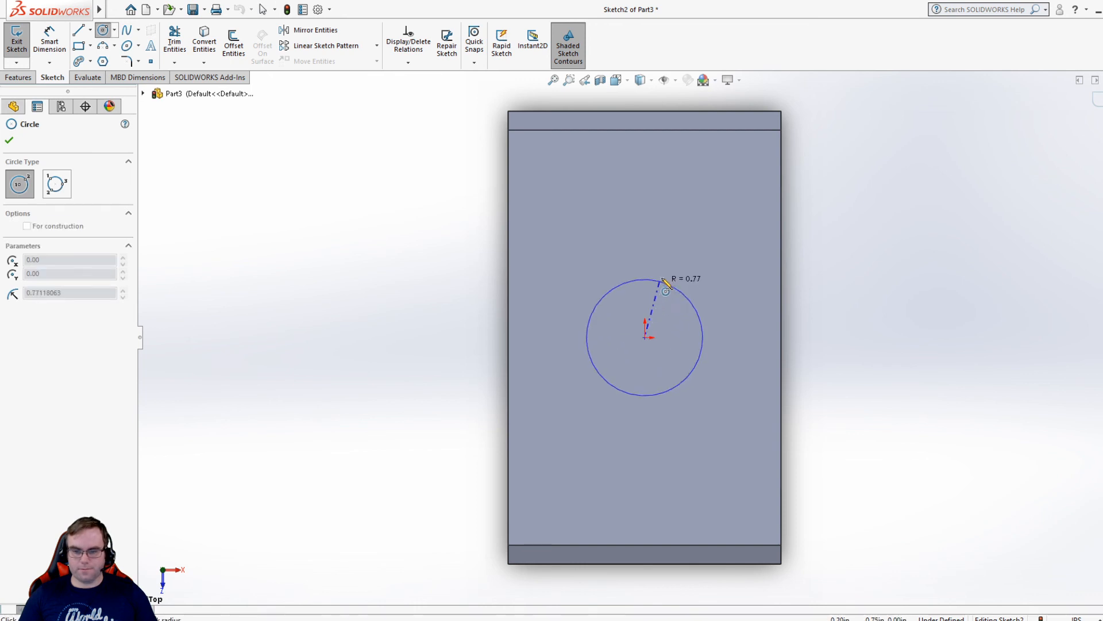
click(667, 271)
key(Escape)
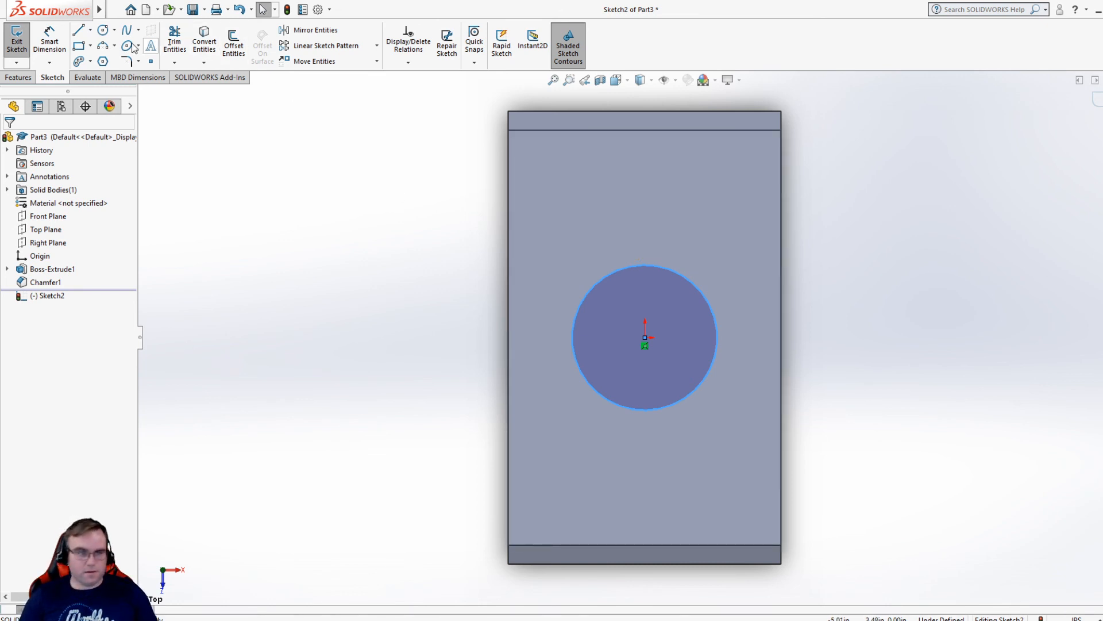
Dimension the circle's diameter at 1.5 in
click(49, 39)
click(695, 285)
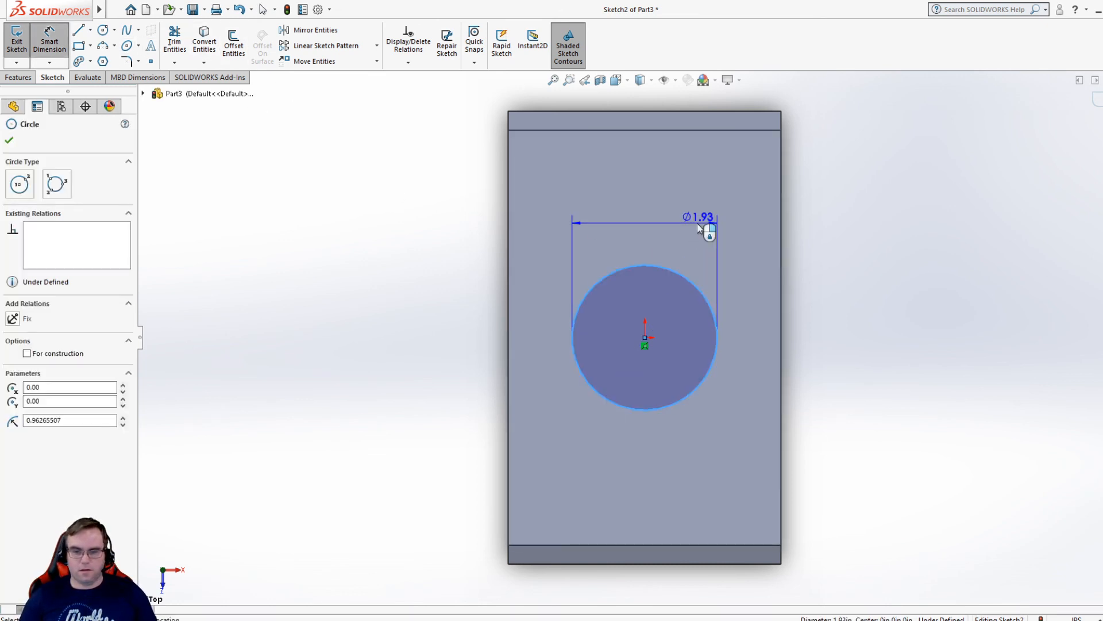
click(698, 223)
text(1.5)
key(Return)
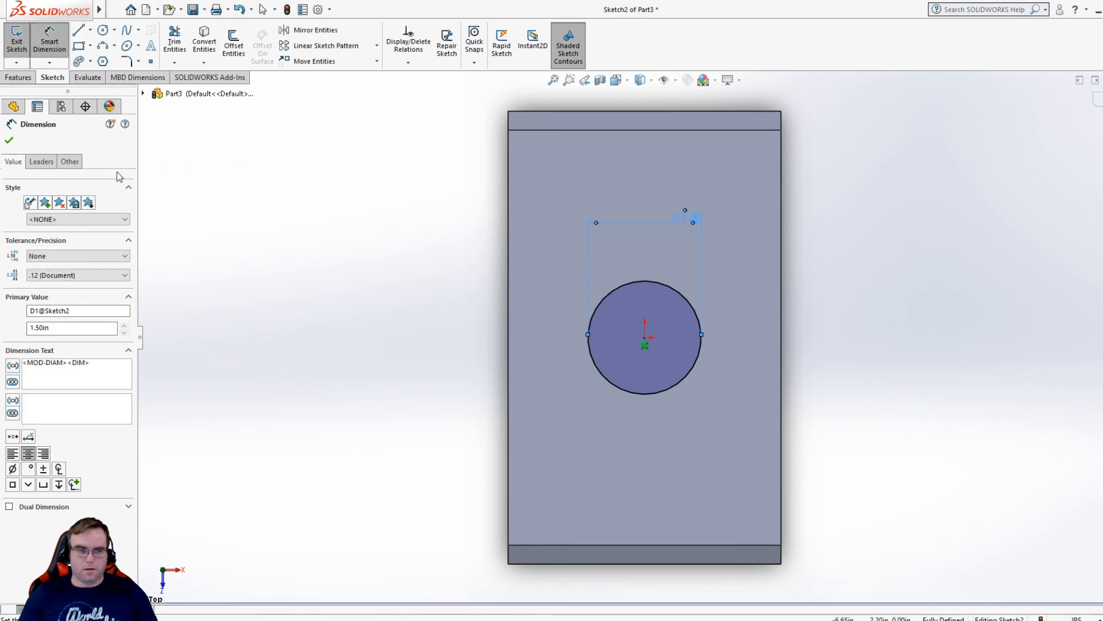
click(8, 140)
Extrude the 1.5 in circle 1.25 in upward from the block's top face as a blind boss merged with the block
click(18, 77)
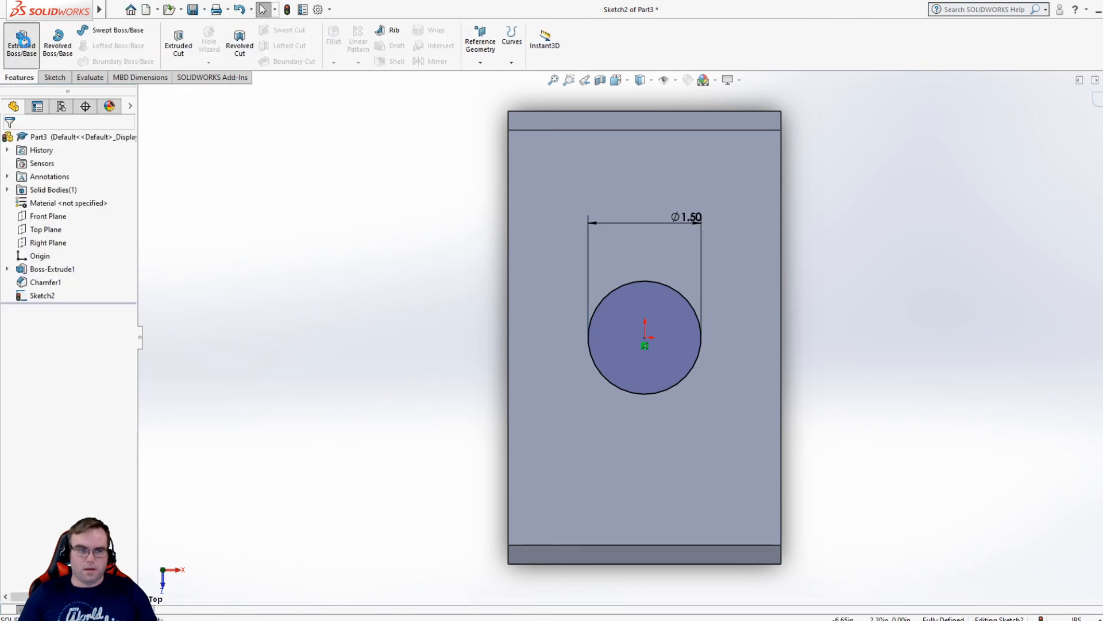
click(22, 39)
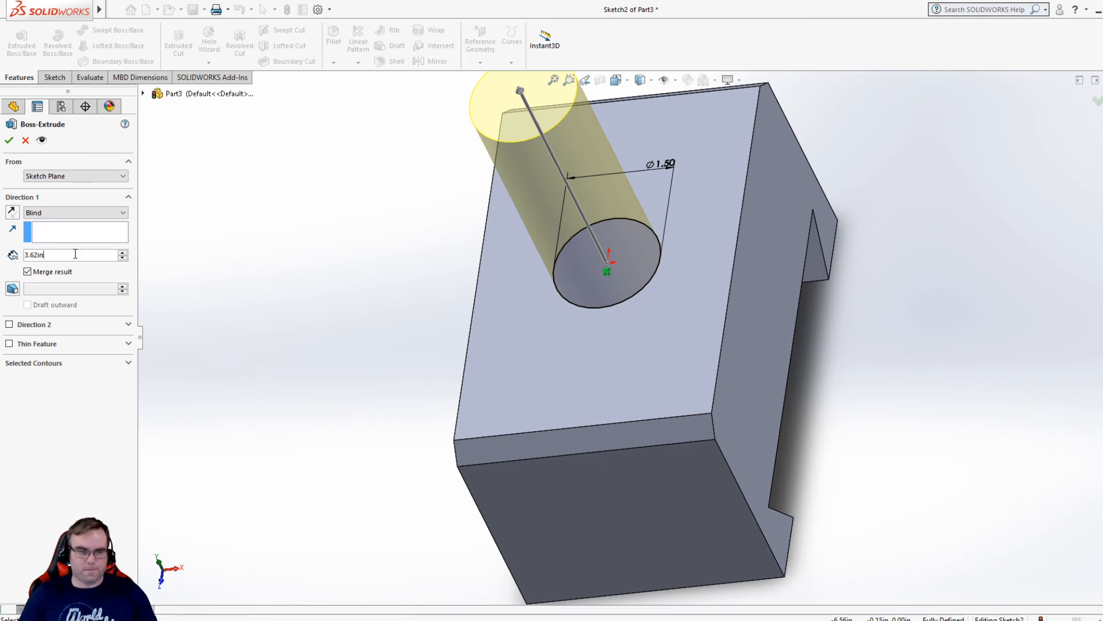
drag(74, 253, 9, 245)
text(1.25)
key(Return)
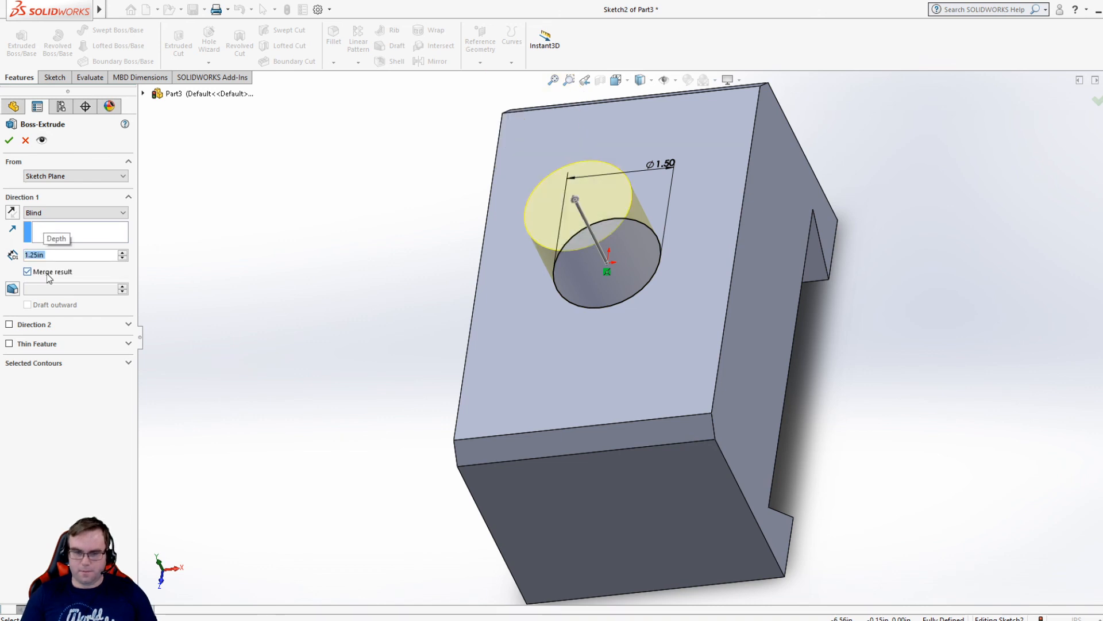
click(9, 141)
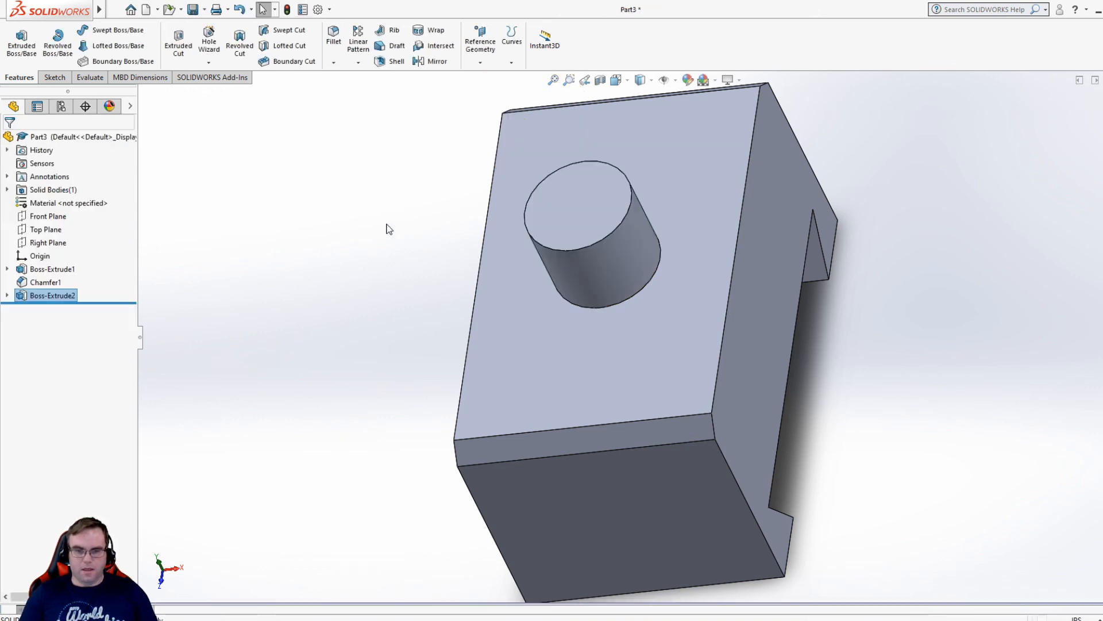
Start a sketch on the cylindrical boss's end face and draw a circle centred on the origin, about 0.6 in in diameter
click(51, 77)
click(17, 40)
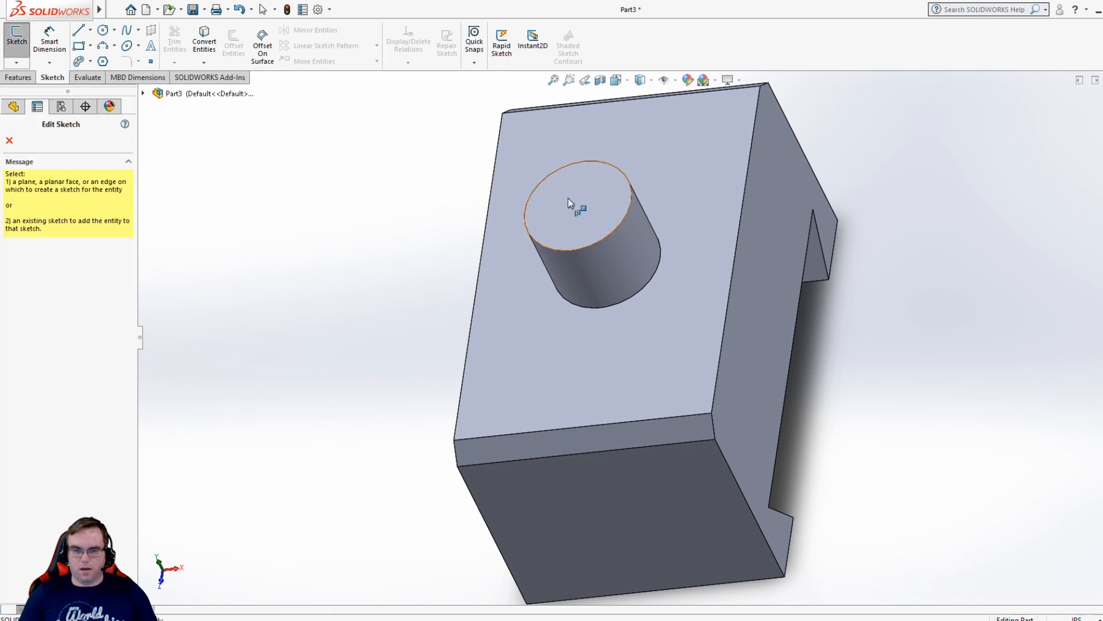
click(572, 204)
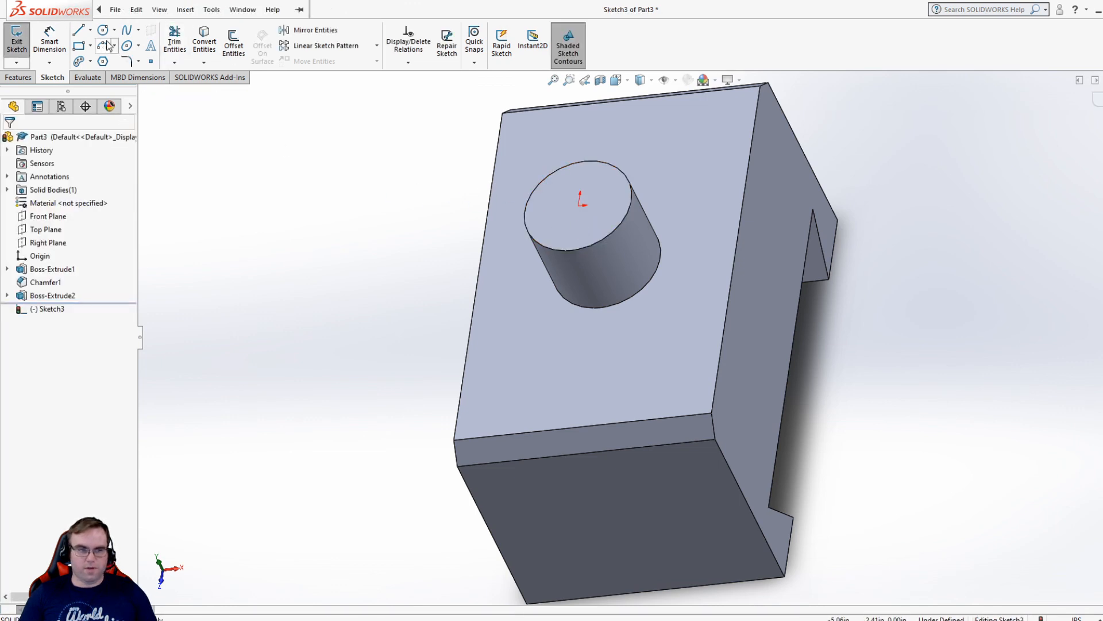
click(102, 30)
click(579, 205)
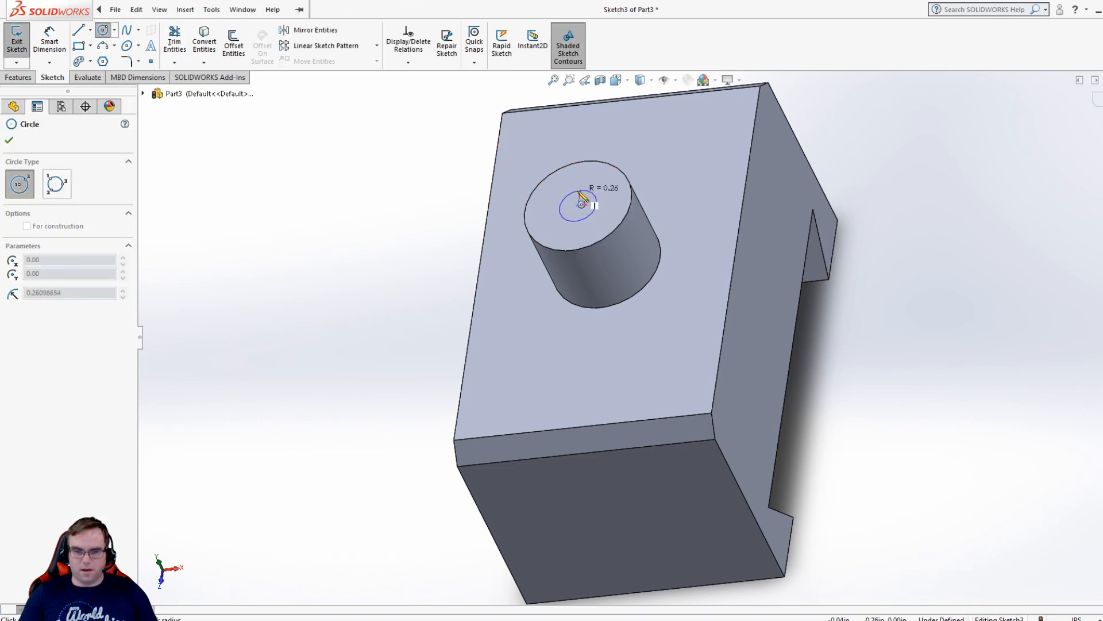
click(579, 190)
key(Escape)
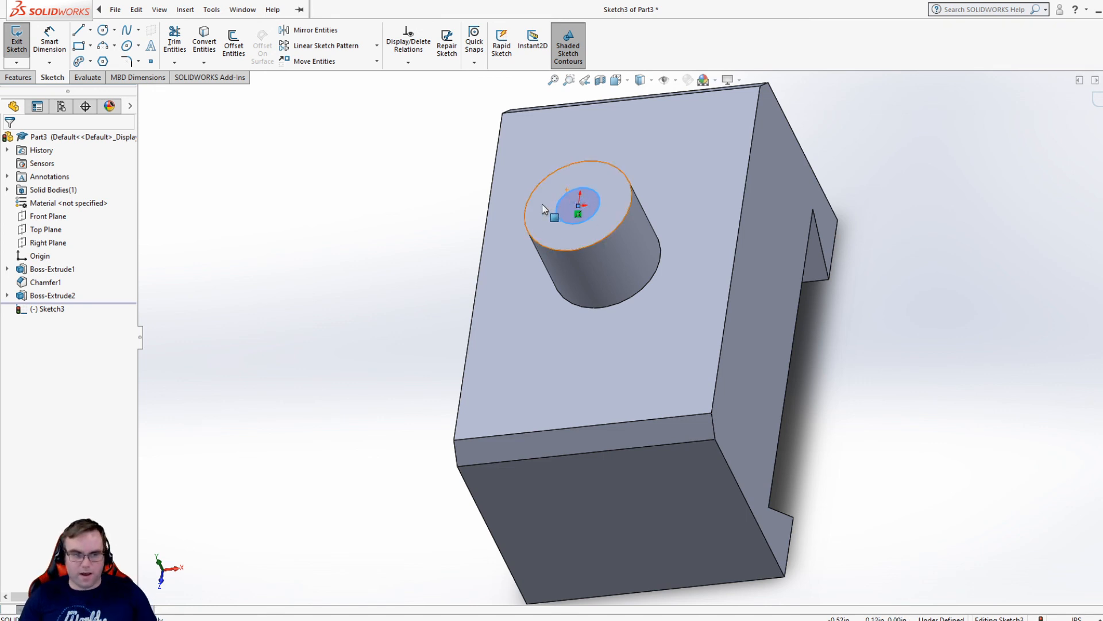
Dimension the diameter of the circle on the cylindrical boss's end face at 1.5 in and finish the sketch
click(52, 43)
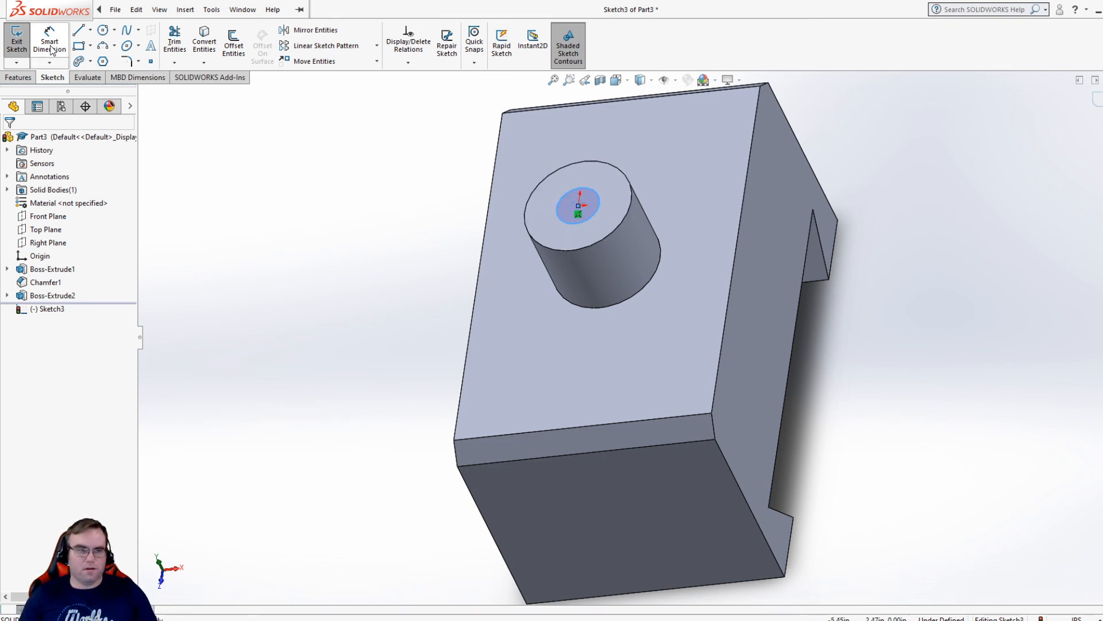
click(572, 226)
click(576, 225)
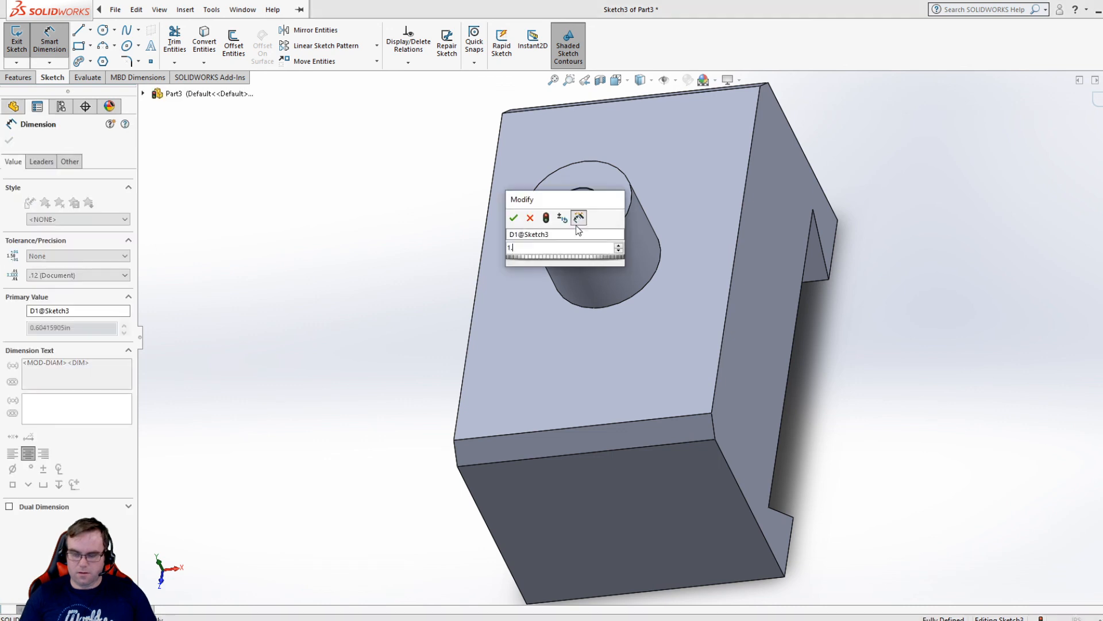
text(1.5)
key(Return)
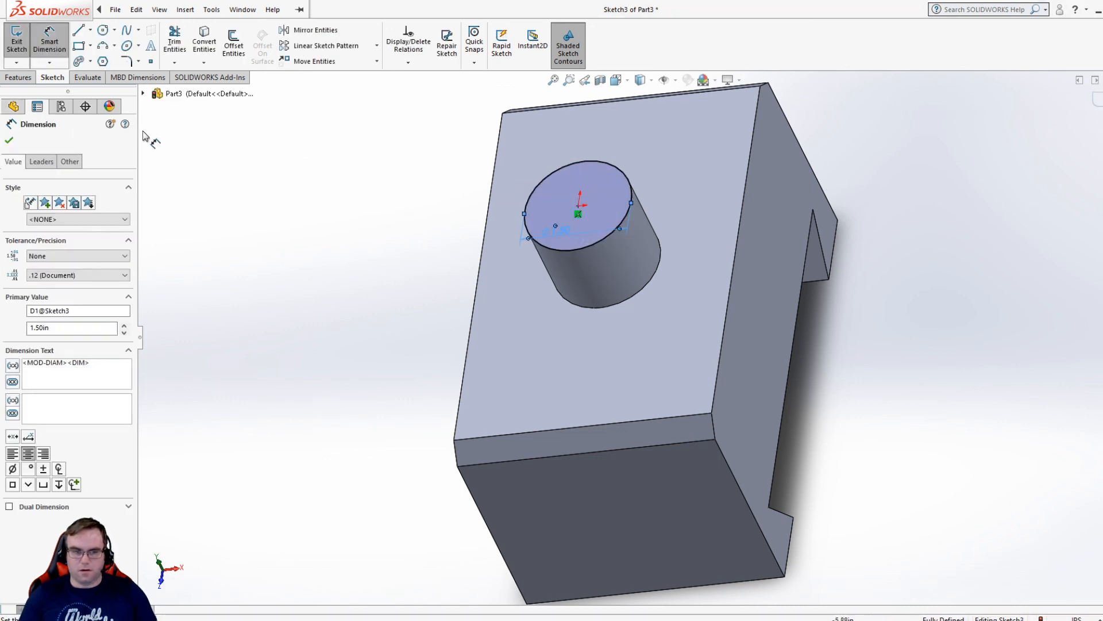
click(13, 142)
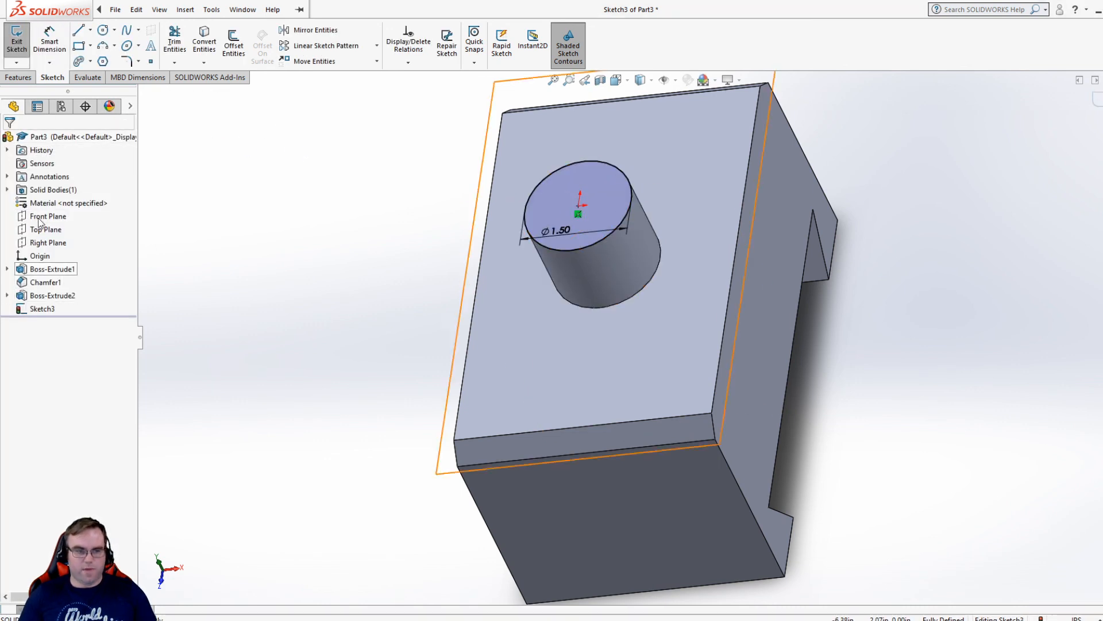
click(18, 32)
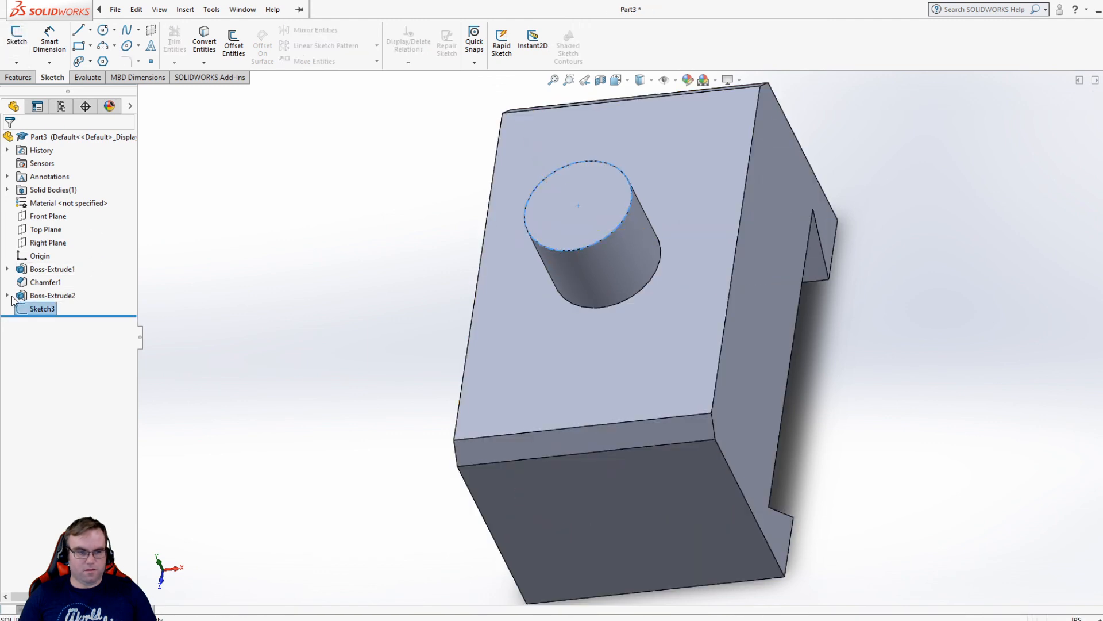
Edit Sketch2 of Boss-Extrude2, set its circle's diameter to 2.75 in, and finish the sketch
click(8, 296)
click(49, 313)
right_click(49, 313)
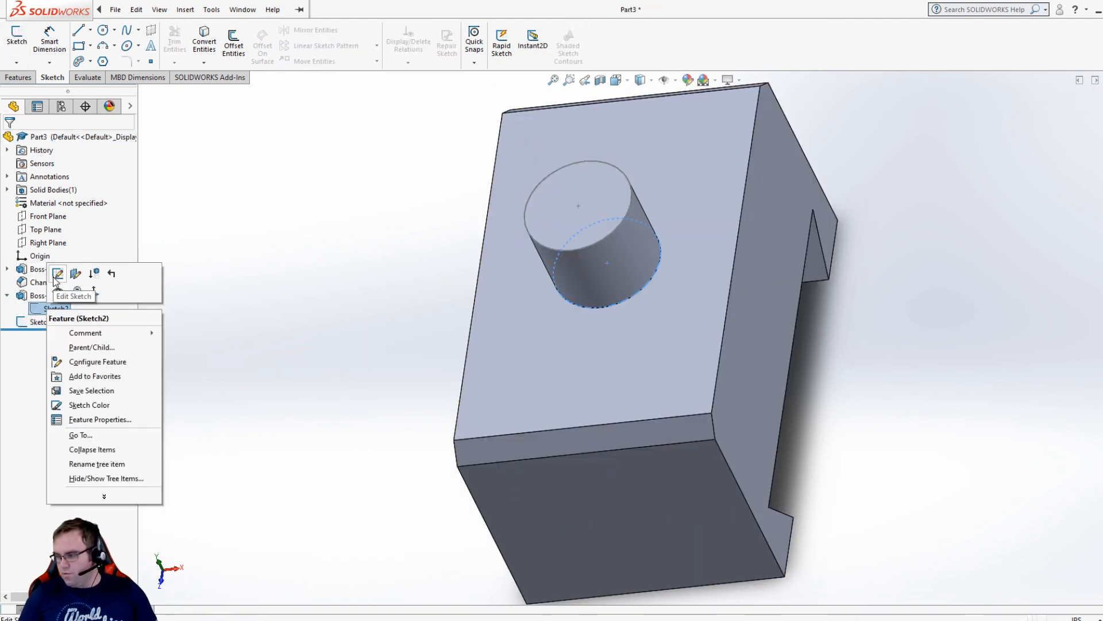
click(57, 275)
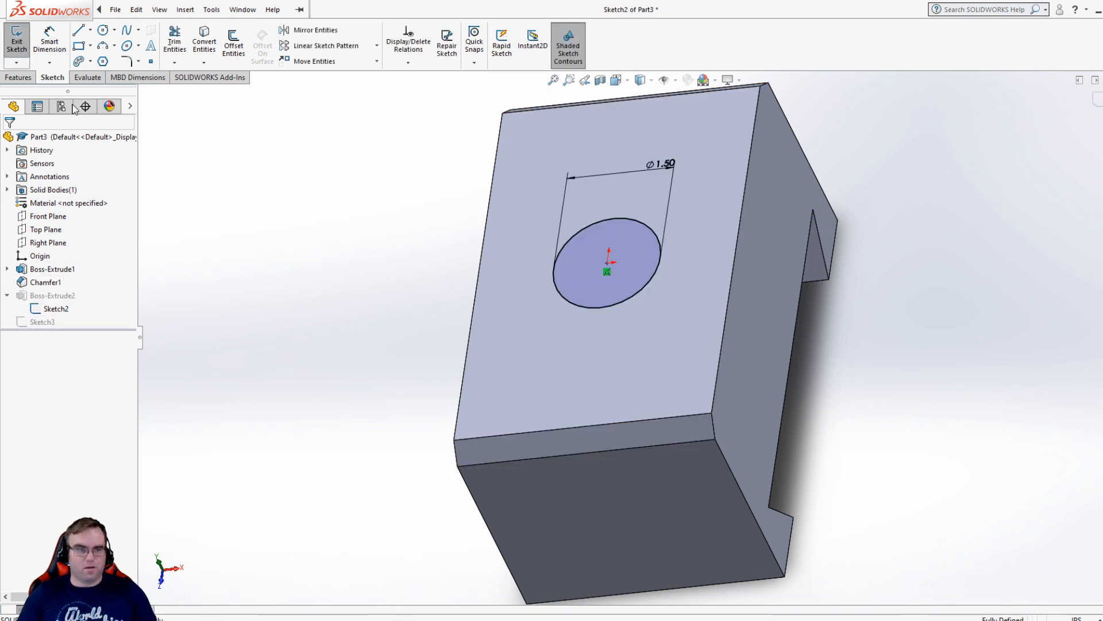
click(49, 40)
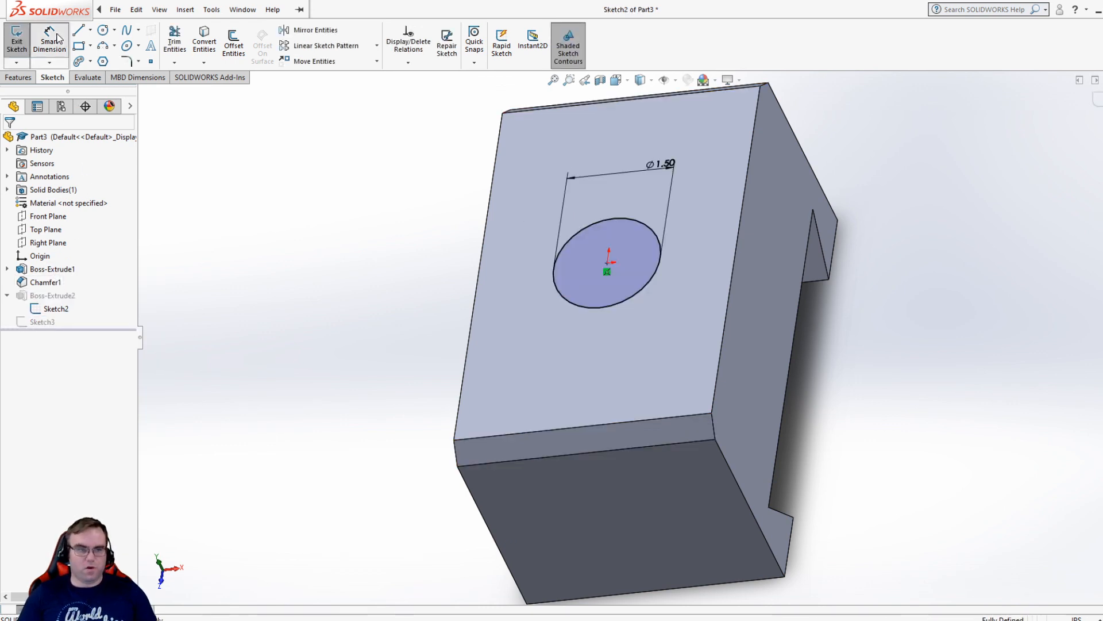
double_click(667, 170)
text(2.75)
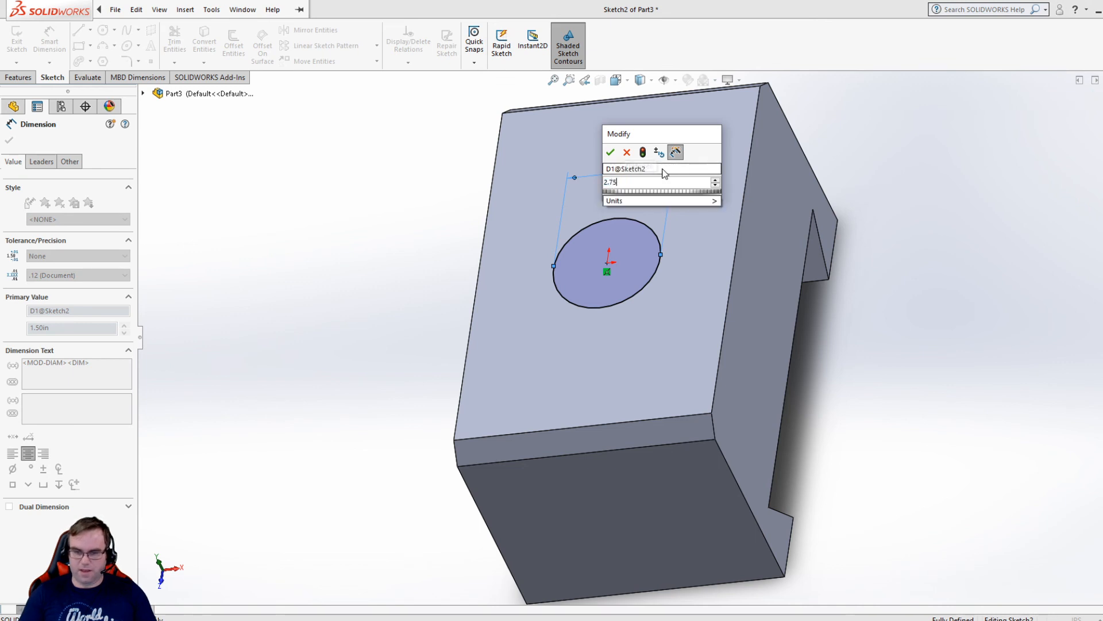
key(Return)
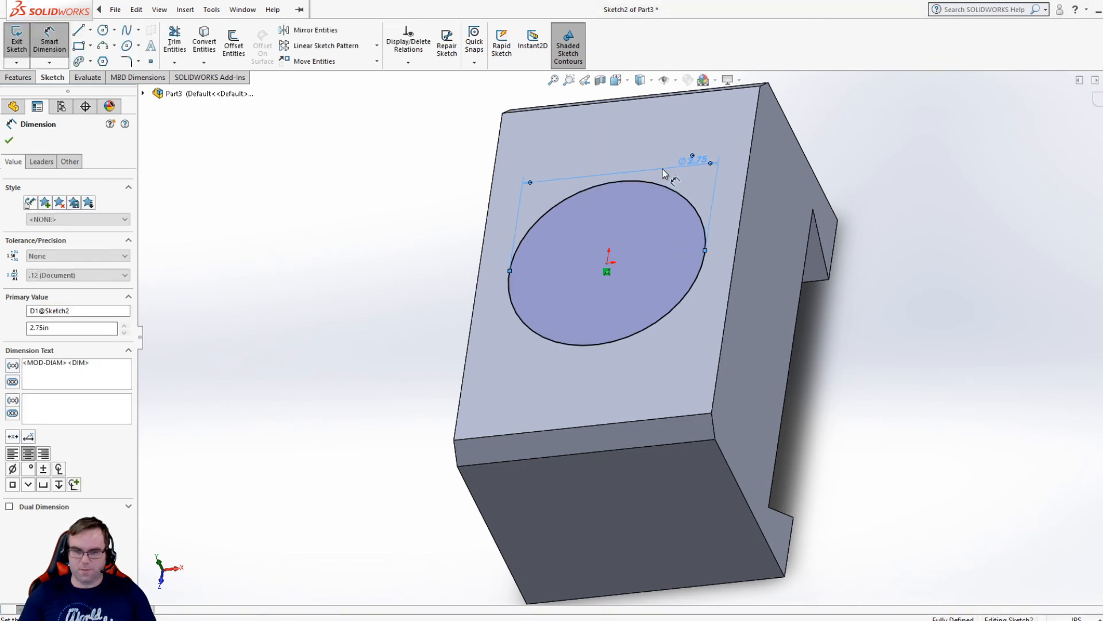
click(9, 142)
click(17, 43)
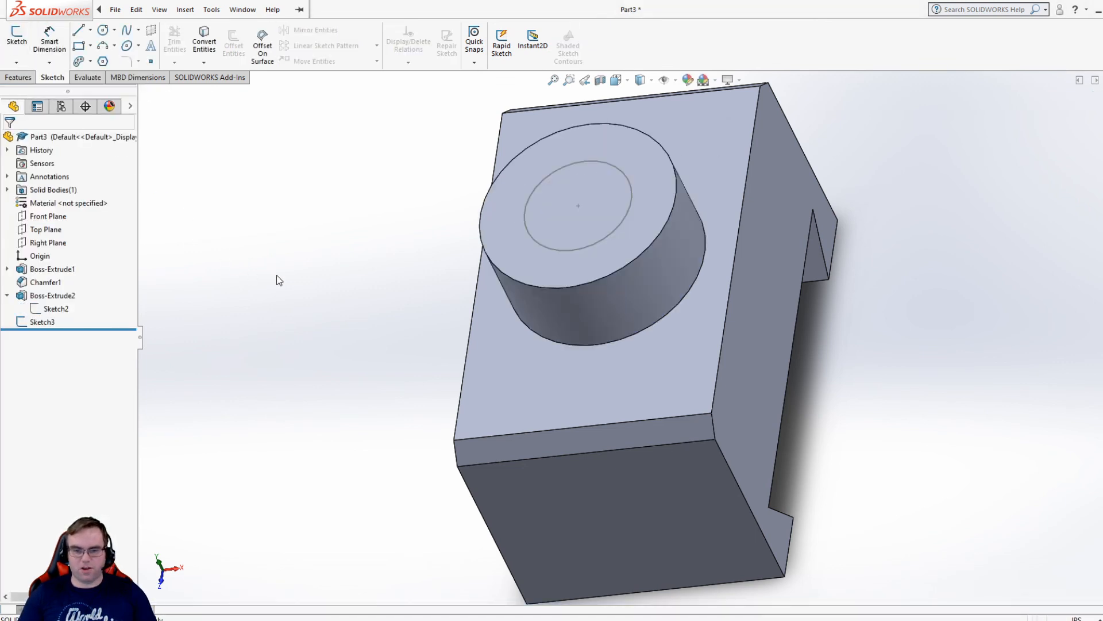
Extrude the 1.5 in circle of Sketch3 2 in outward from the wide boss's end face as a blind, merged boss
right_click(41, 323)
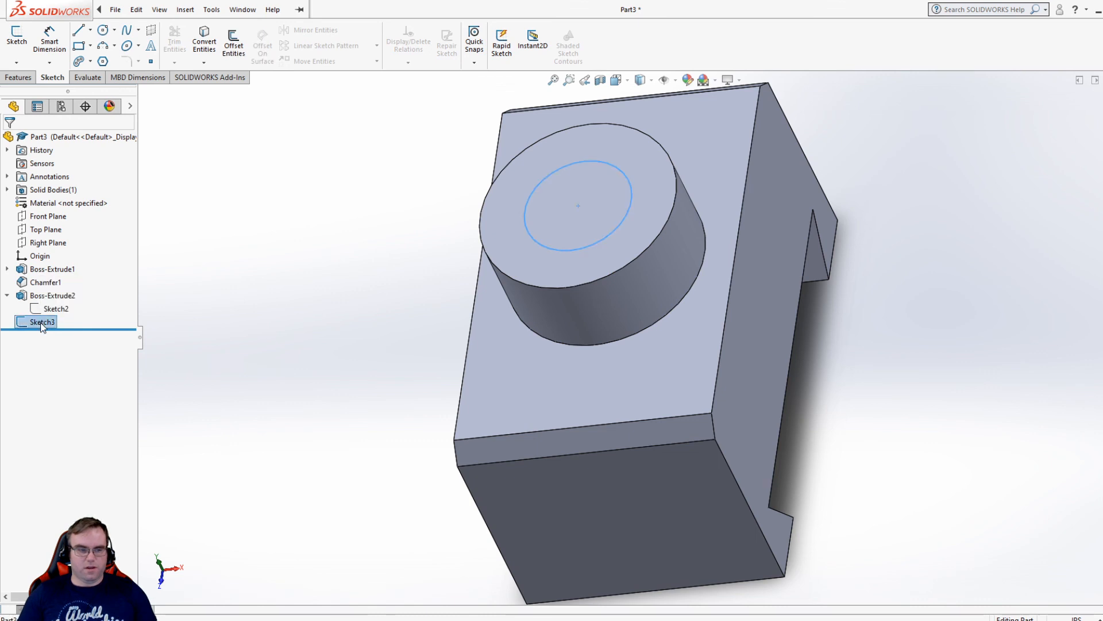
click(51, 286)
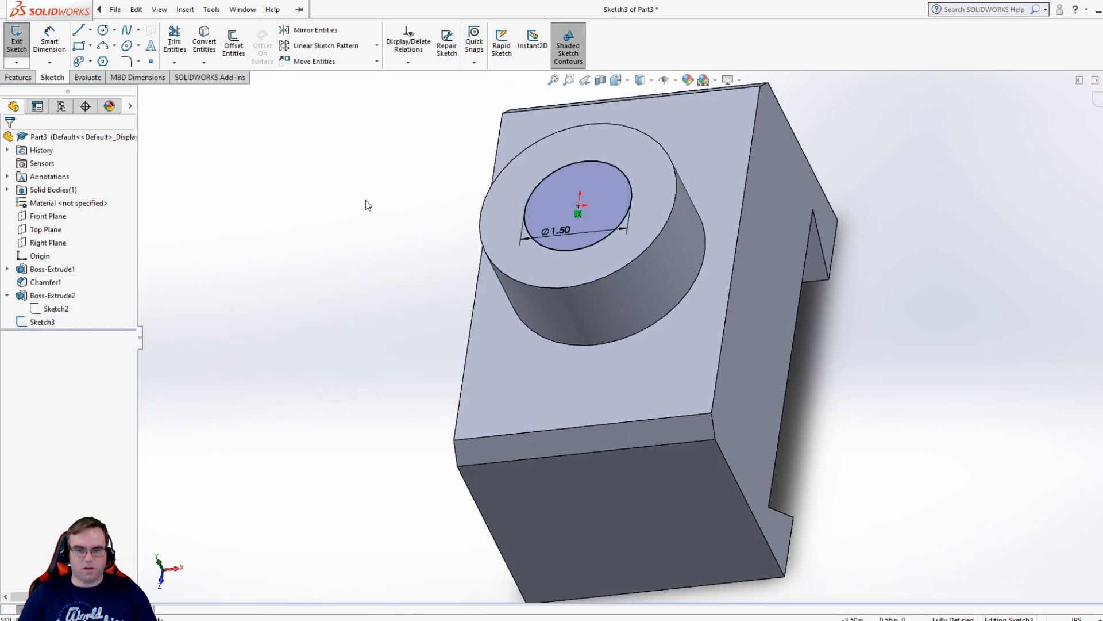
click(18, 77)
click(25, 54)
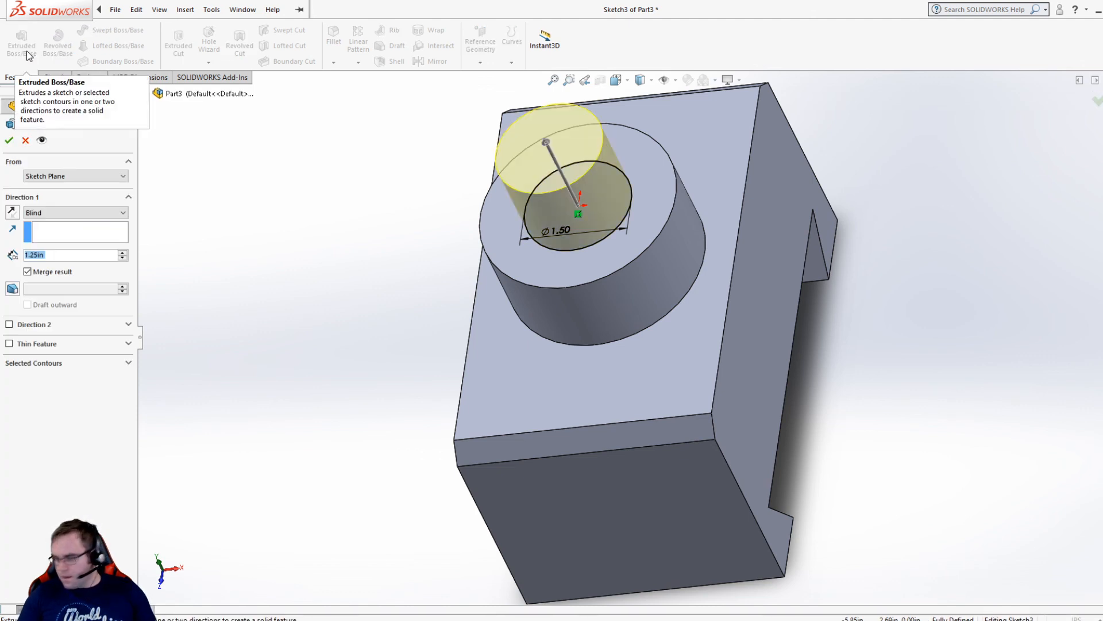
text(2)
key(Return)
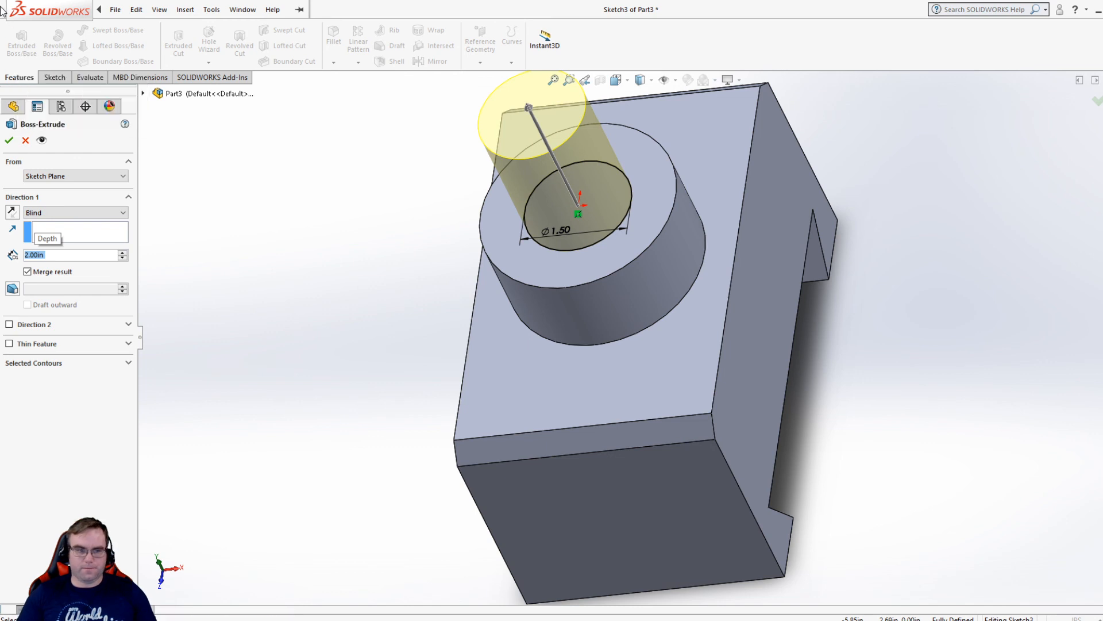
click(10, 141)
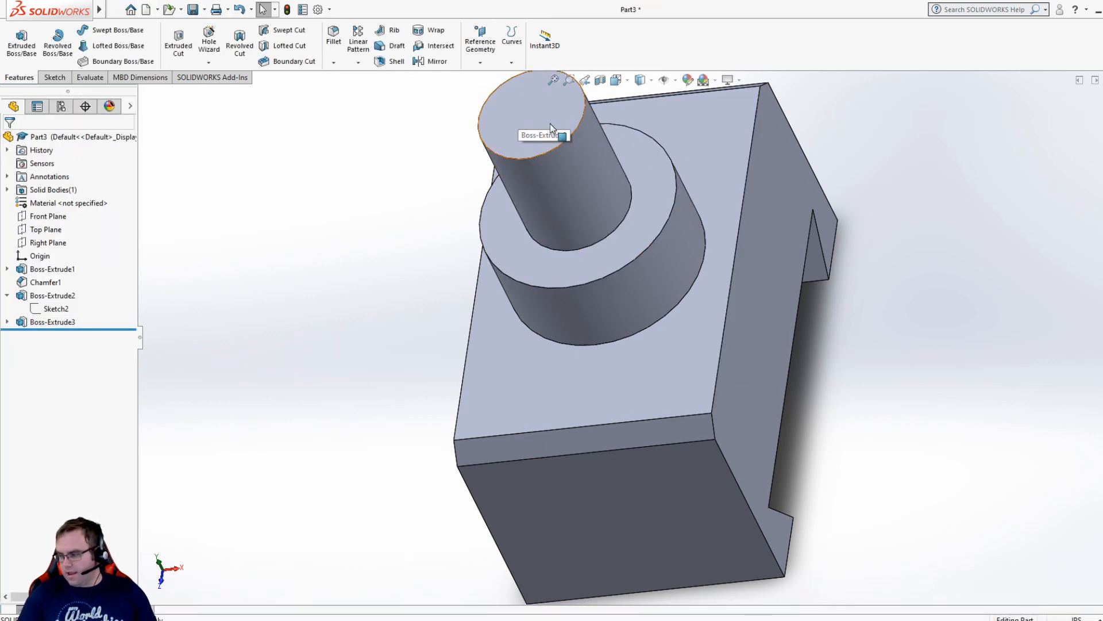
Start a sketch on the narrow upper cylinder's end face, view it head-on, and draw a horizontal centerline through the origin extending past both sides
middle_drag(397, 305, 533, 364)
click(55, 77)
click(17, 35)
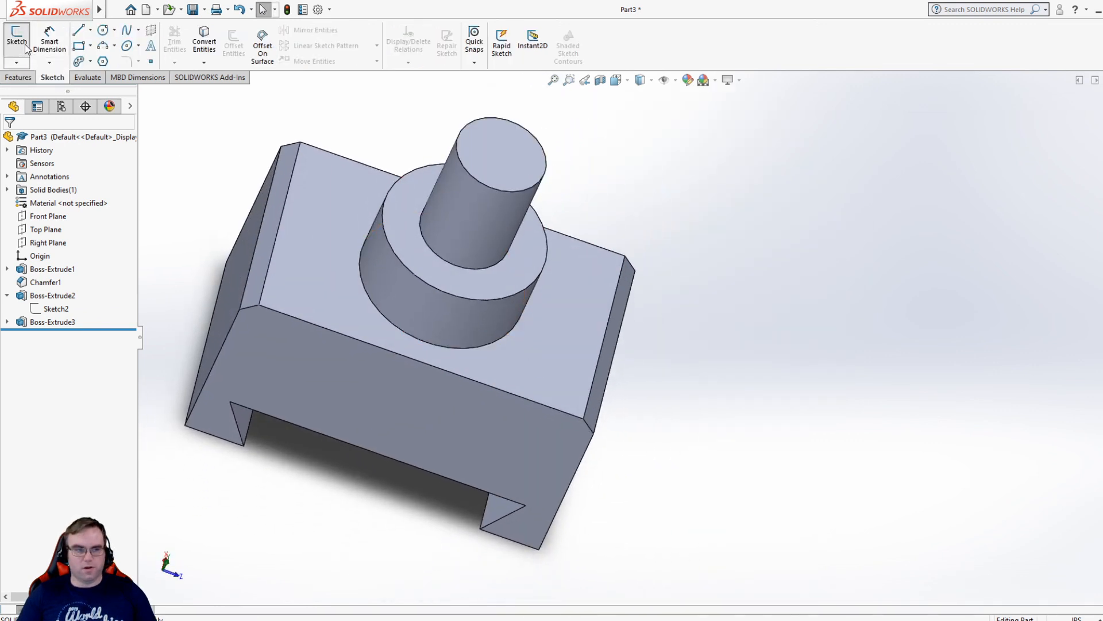
click(501, 152)
key(space)
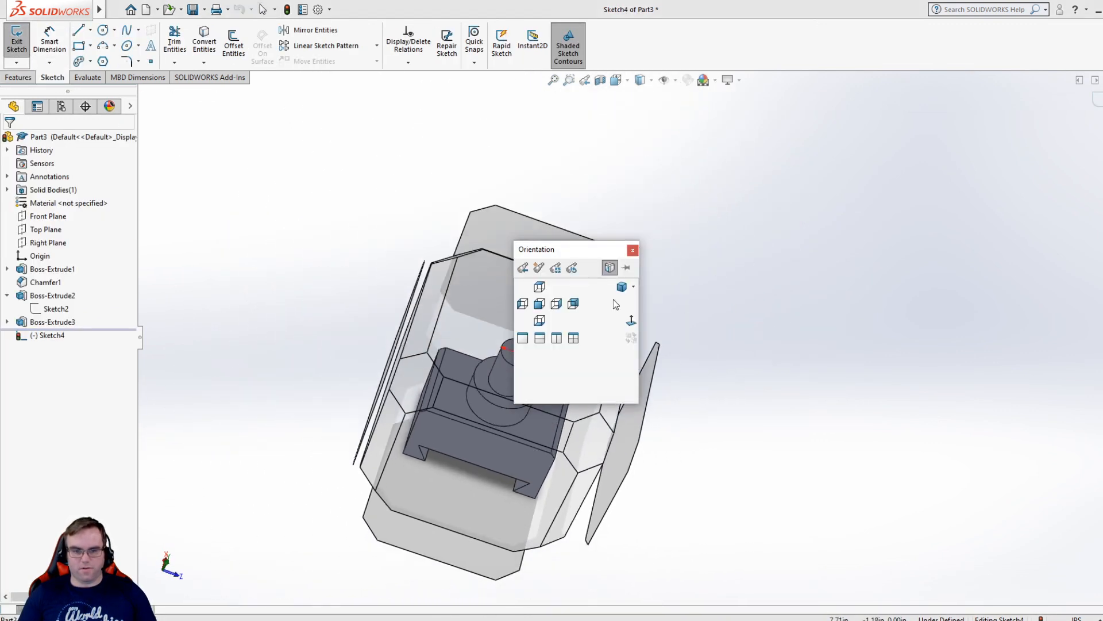
click(631, 320)
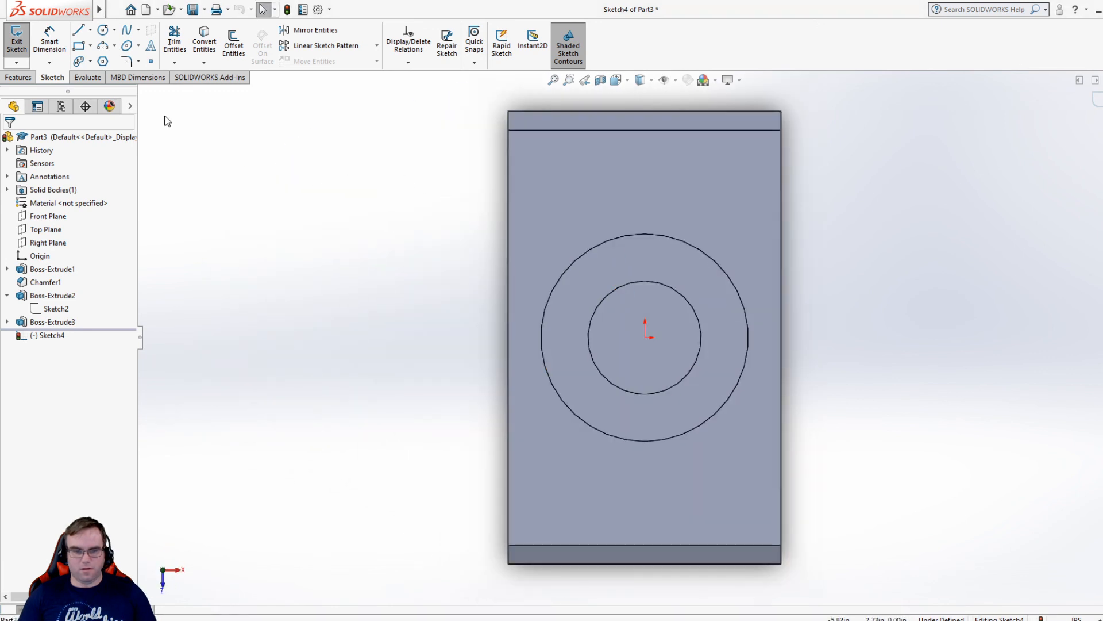
click(90, 30)
click(104, 56)
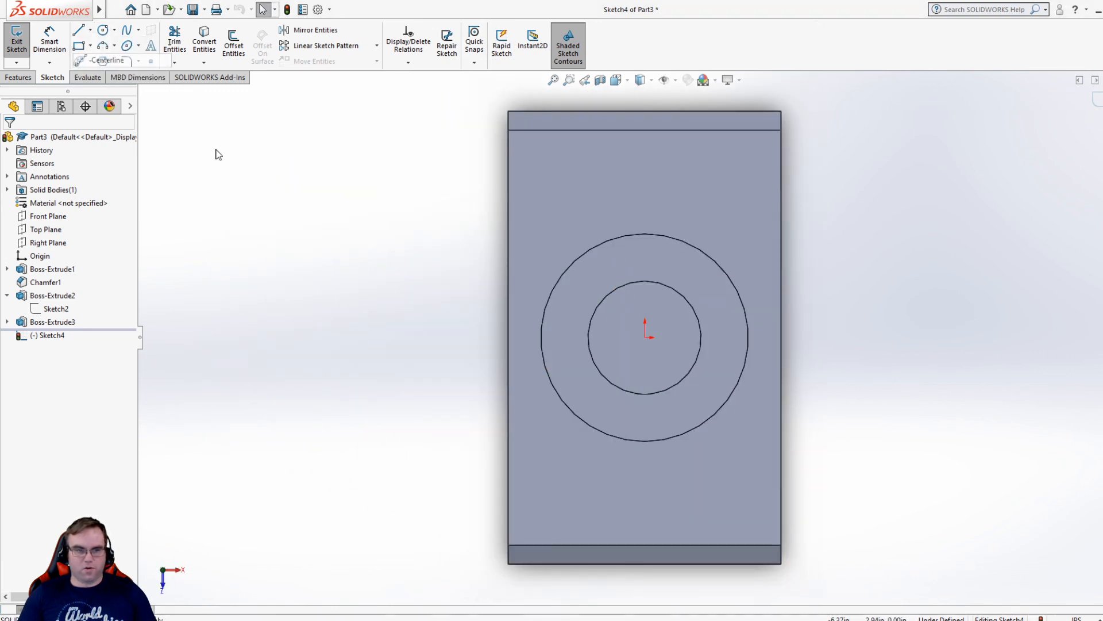
click(572, 337)
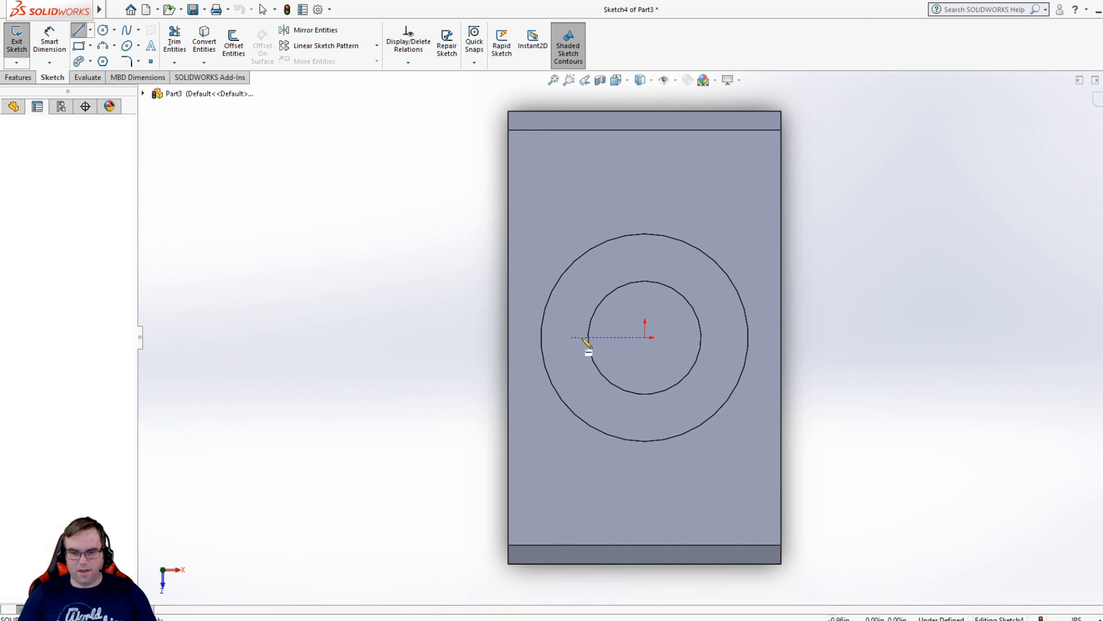
click(721, 337)
key(Escape)
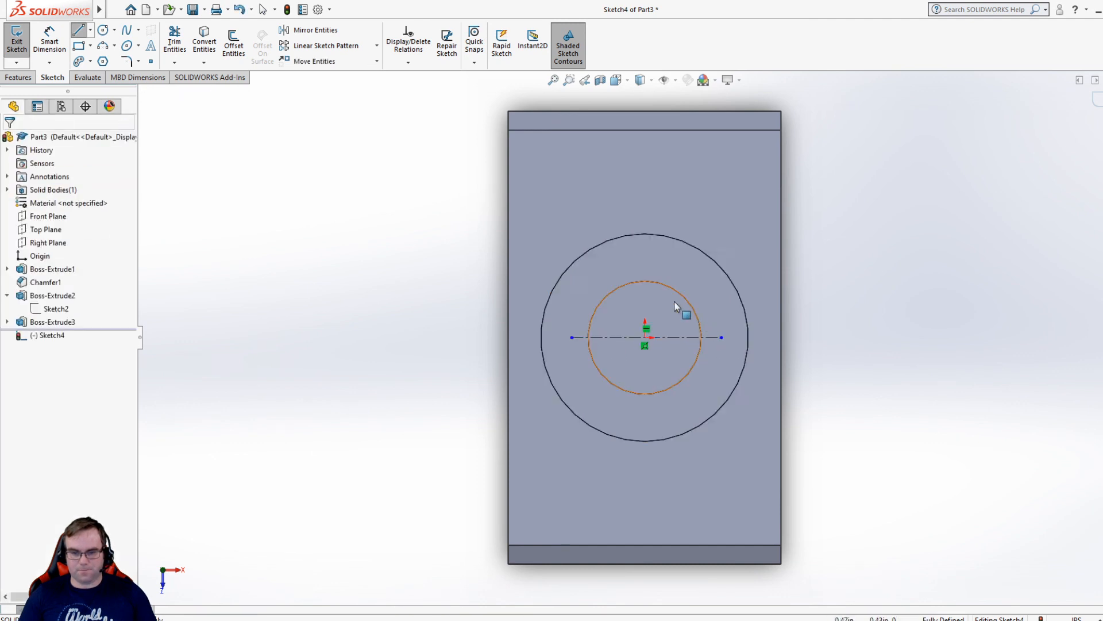
Convert the narrow cylinder's circular end edge into a sketch circle
click(216, 43)
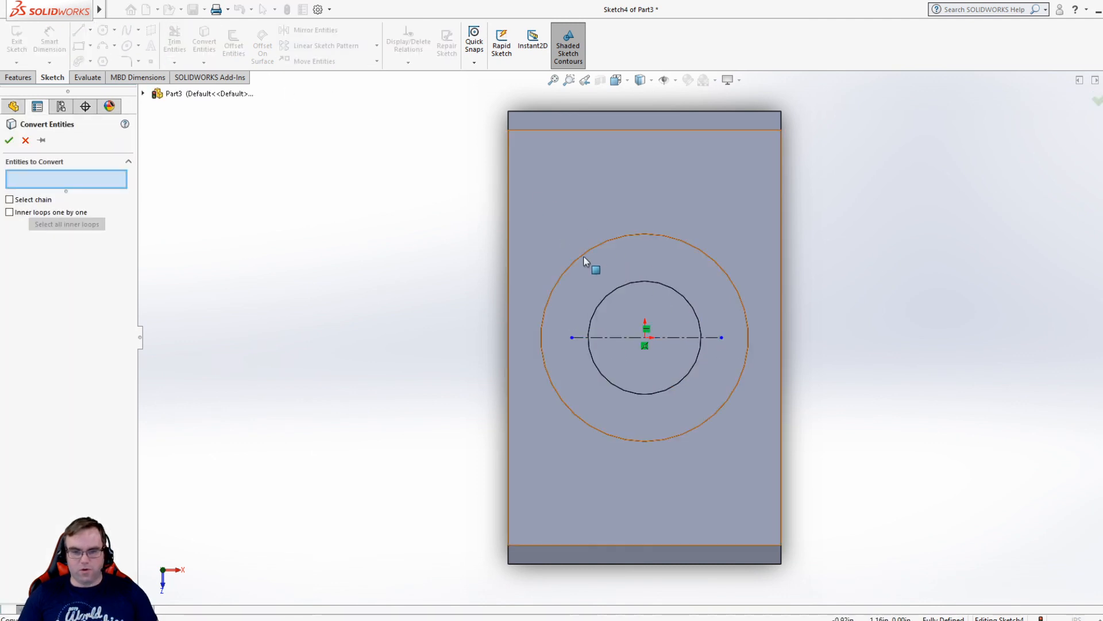
click(616, 288)
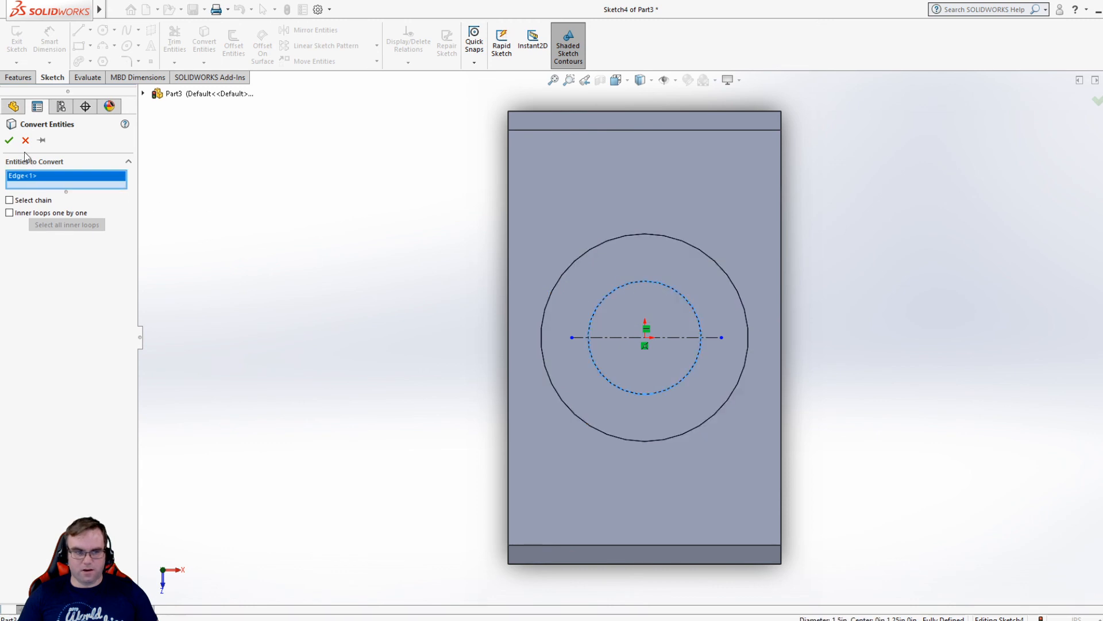
click(10, 140)
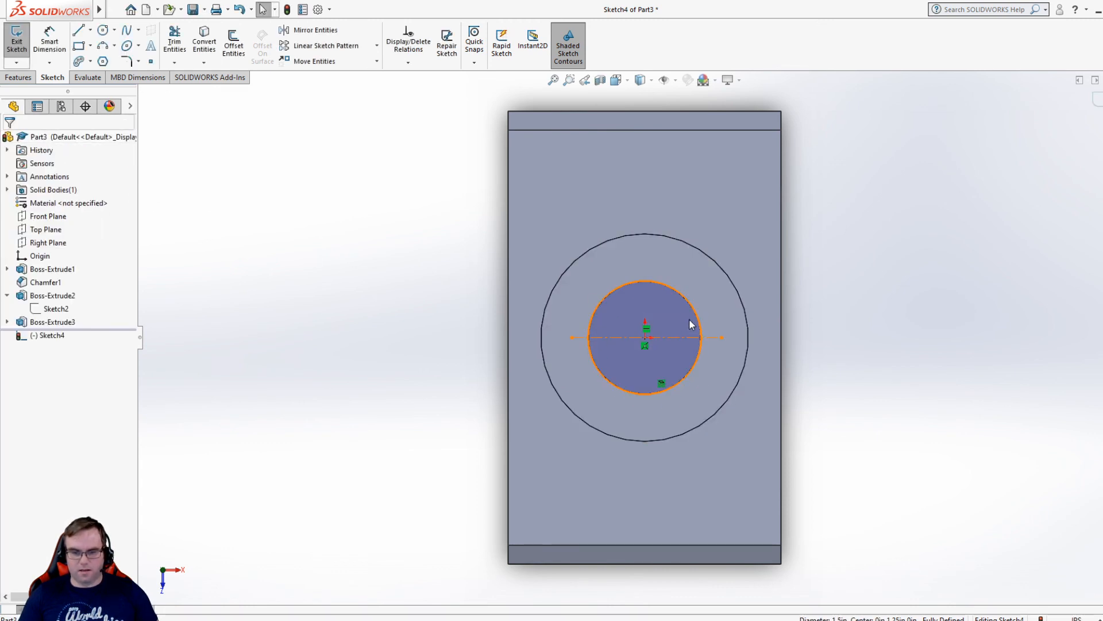
Draw a line about 1.81 in long across the circle just above the centerline and make it horizontal
click(76, 32)
scroll(616, 348, up, 2)
scroll(689, 345, down, 5)
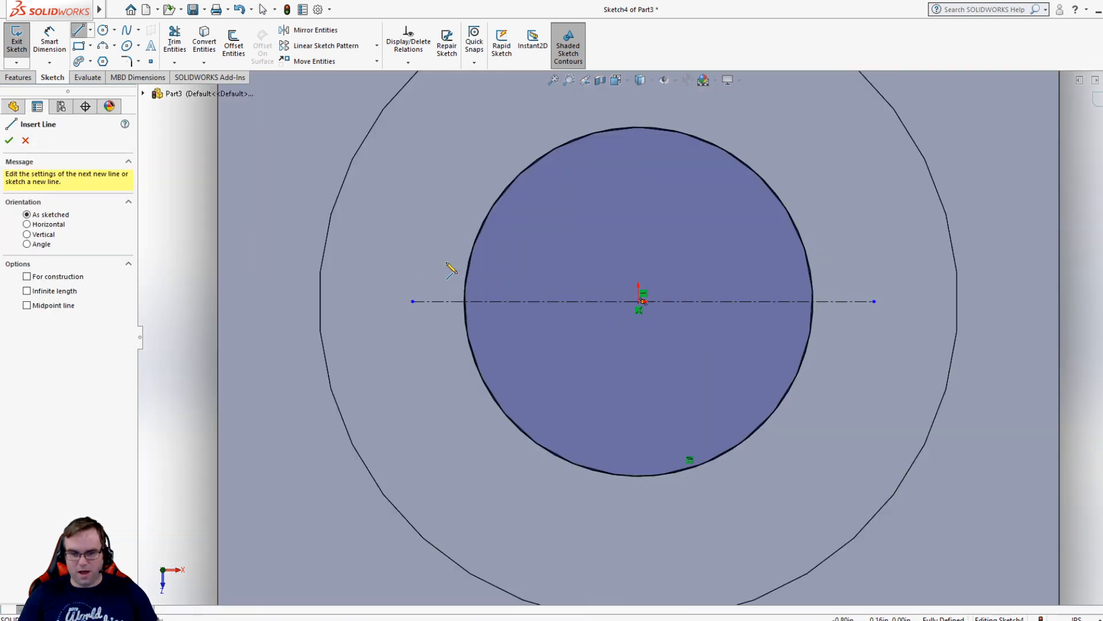
mouse_move(425, 264)
mouse_down()
mouse_move(604, 278)
mouse_move(848, 270)
mouse_up()
key(Escape)
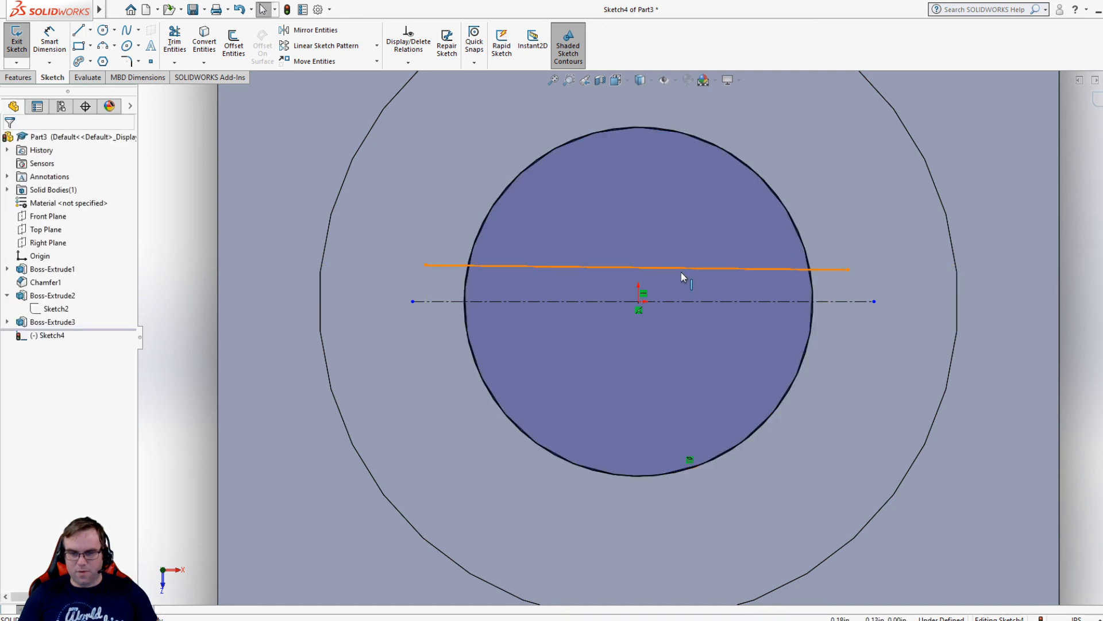
click(682, 272)
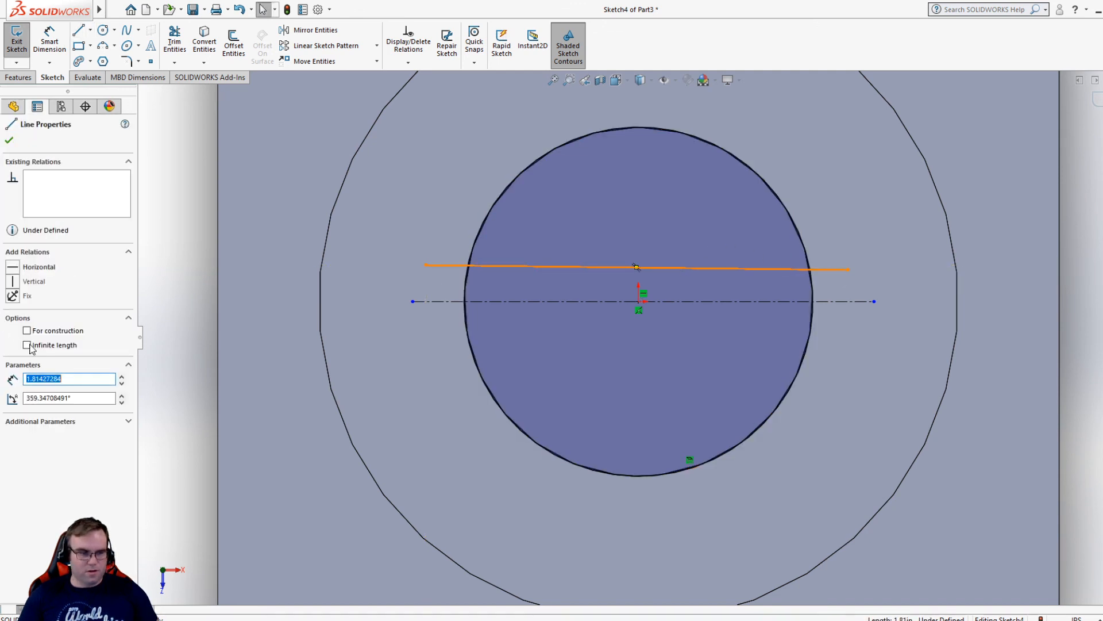
click(26, 267)
click(413, 405)
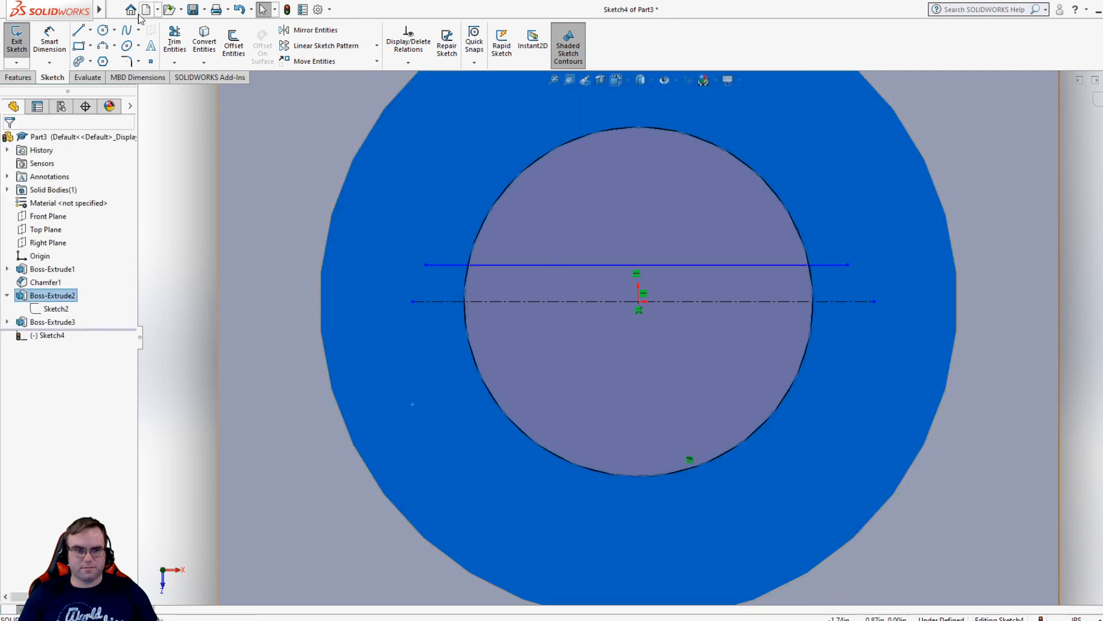
Draw a second horizontal line about 1.77 in long across the circle below the centerline
click(79, 31)
click(80, 31)
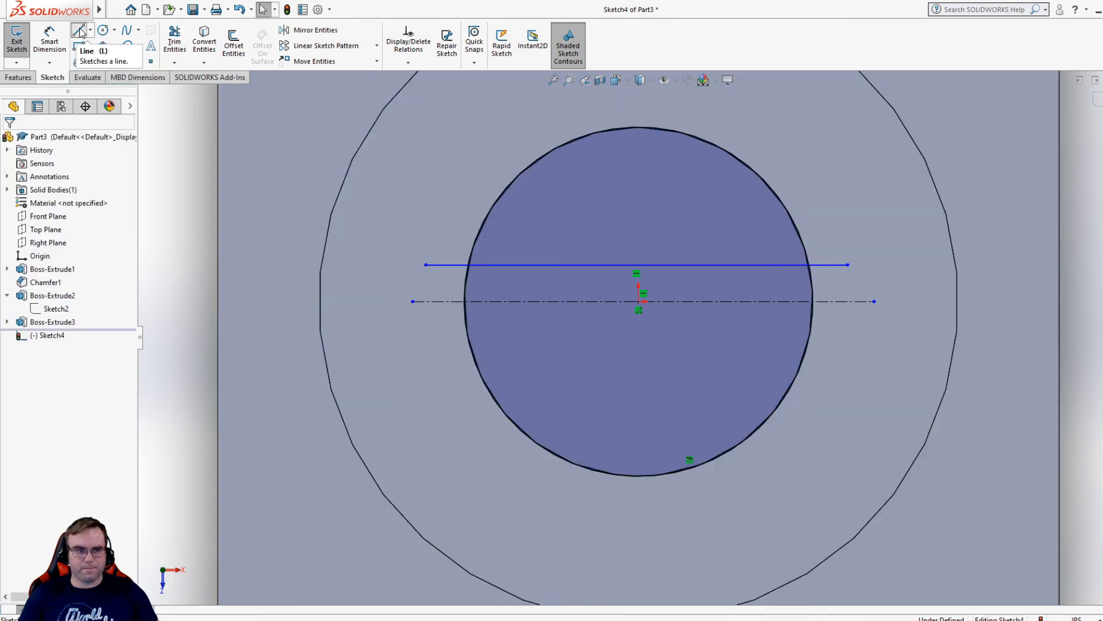
click(80, 31)
click(436, 370)
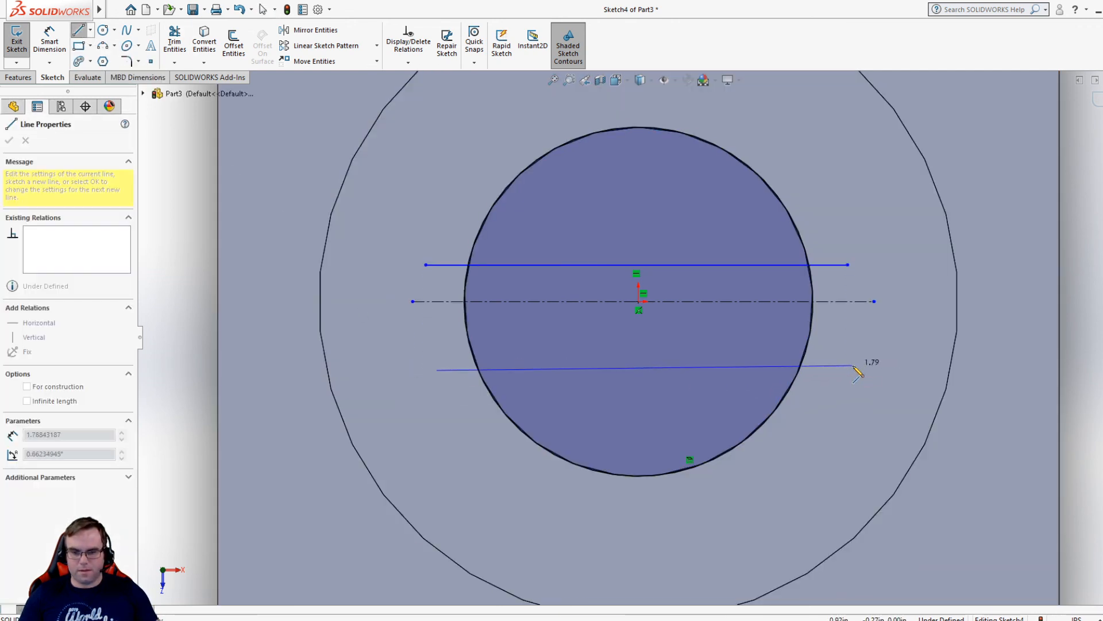
click(848, 370)
key(Escape)
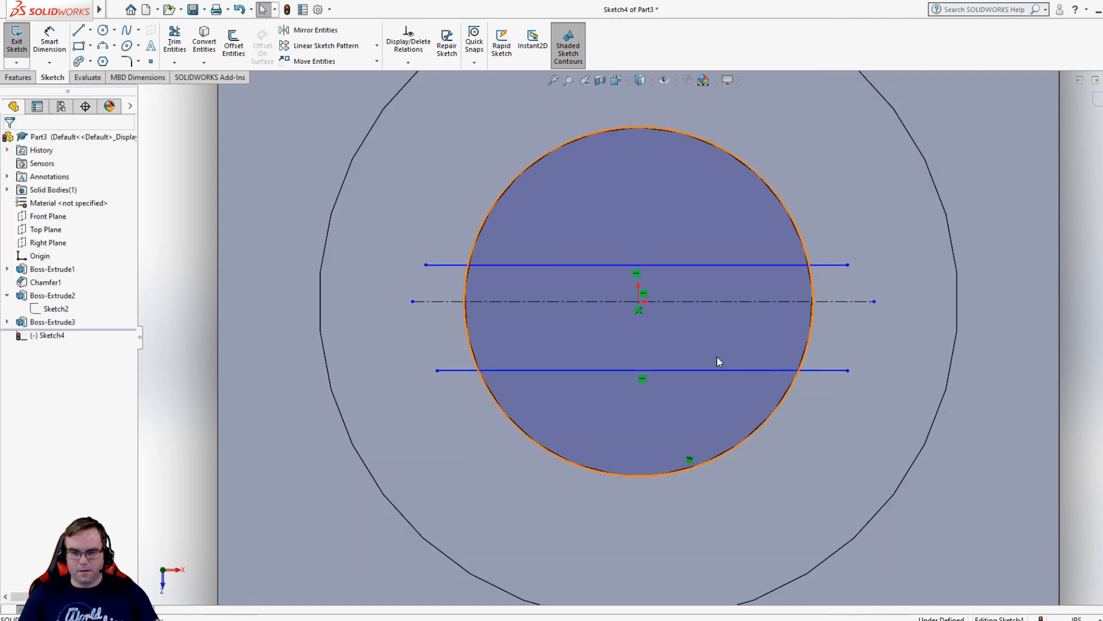
Make the two horizontal lines symmetric about the centerline
click(694, 370)
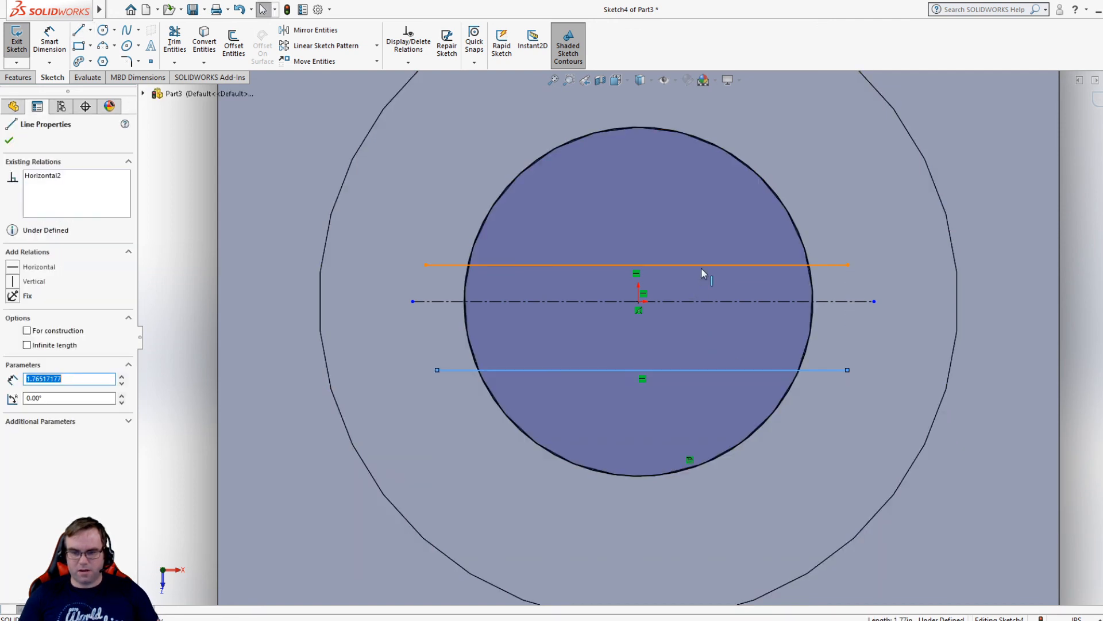
ctrl+click(701, 265)
ctrl+click(602, 301)
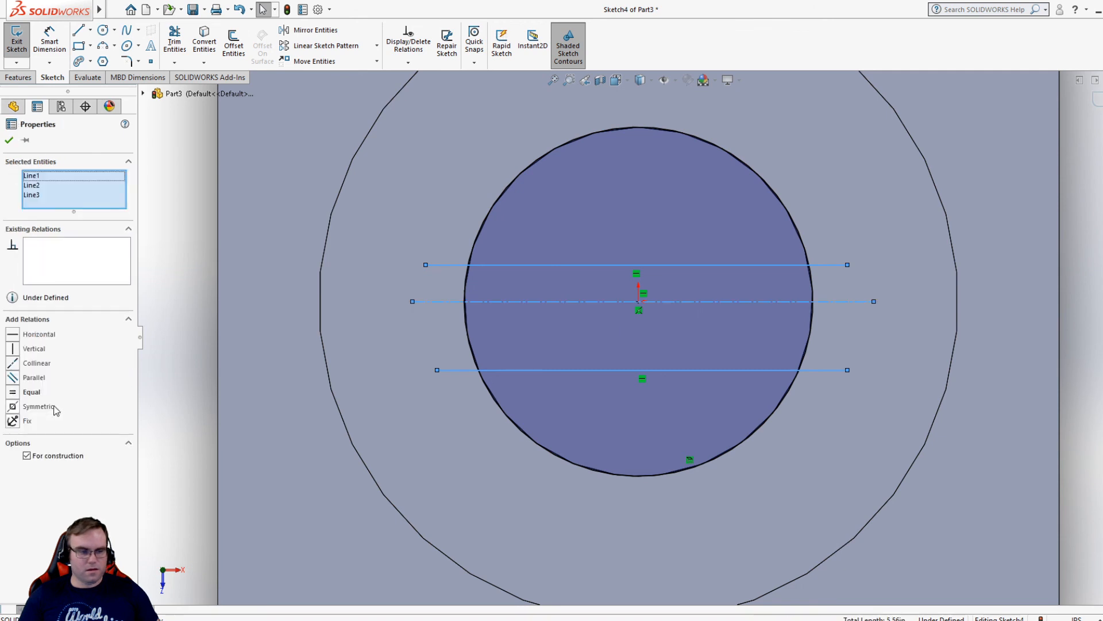
click(33, 406)
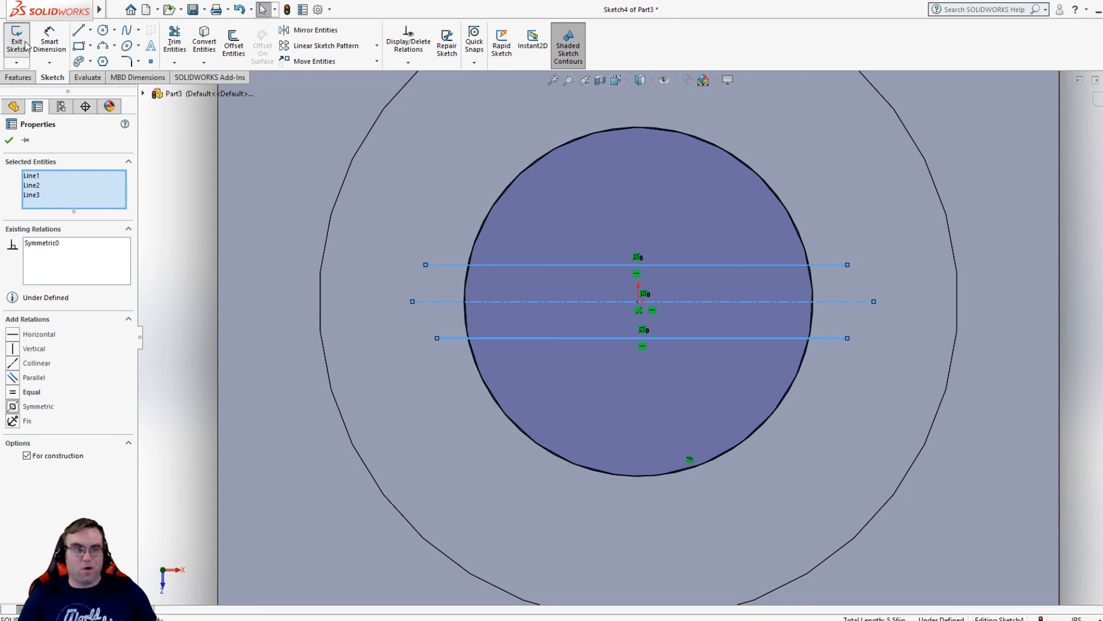
Dimension the spacing between the two horizontal slot lines as 0.38 in
click(49, 40)
click(612, 269)
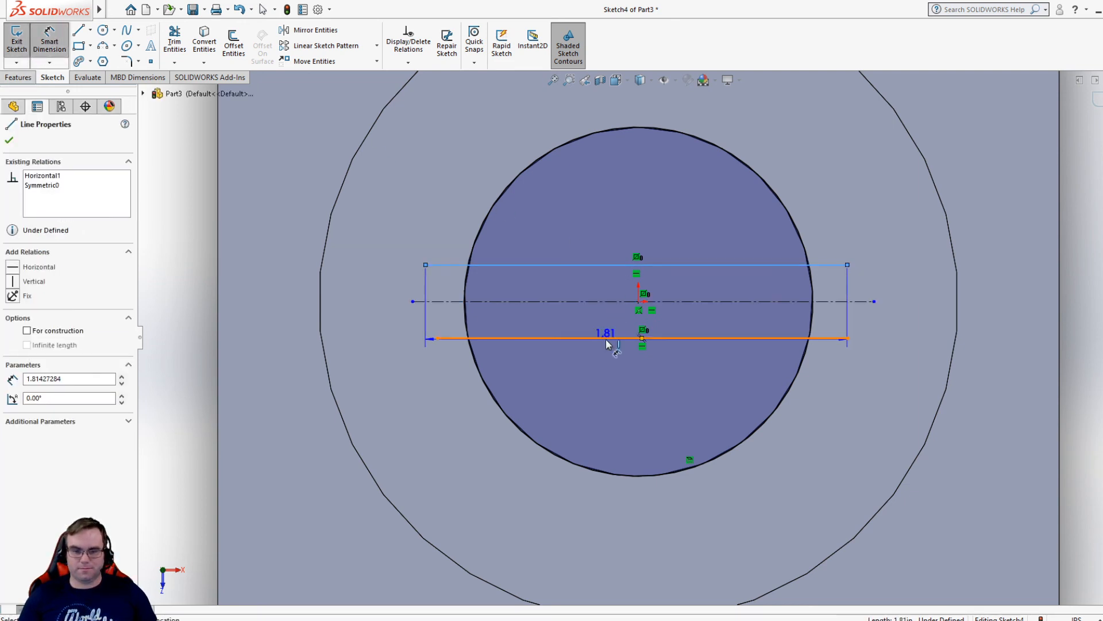
click(608, 340)
click(894, 395)
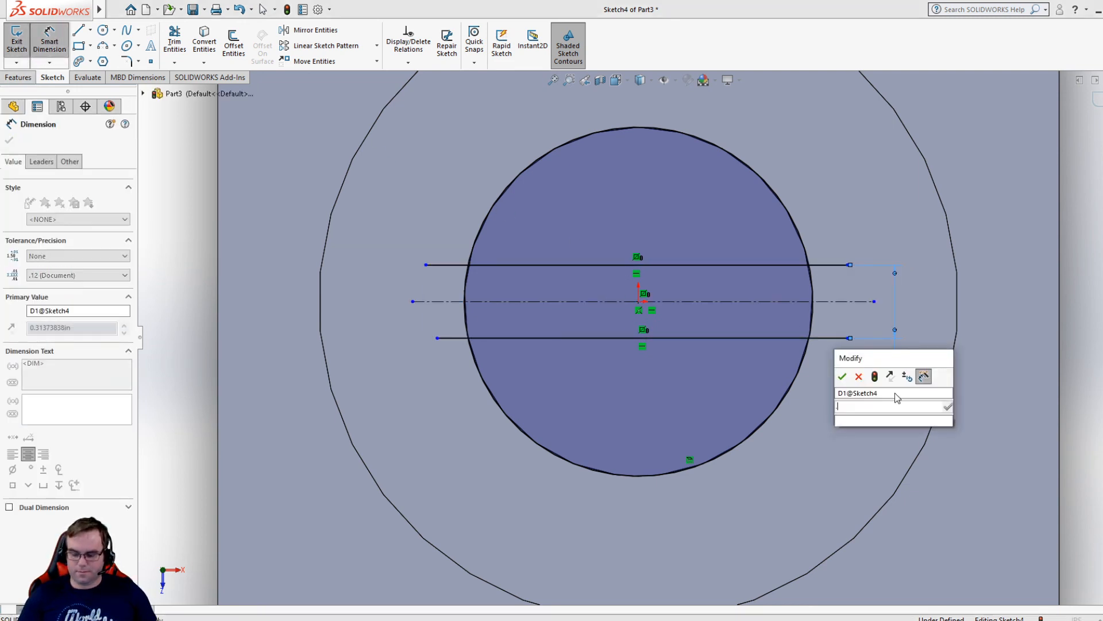
text(.38)
key(Return)
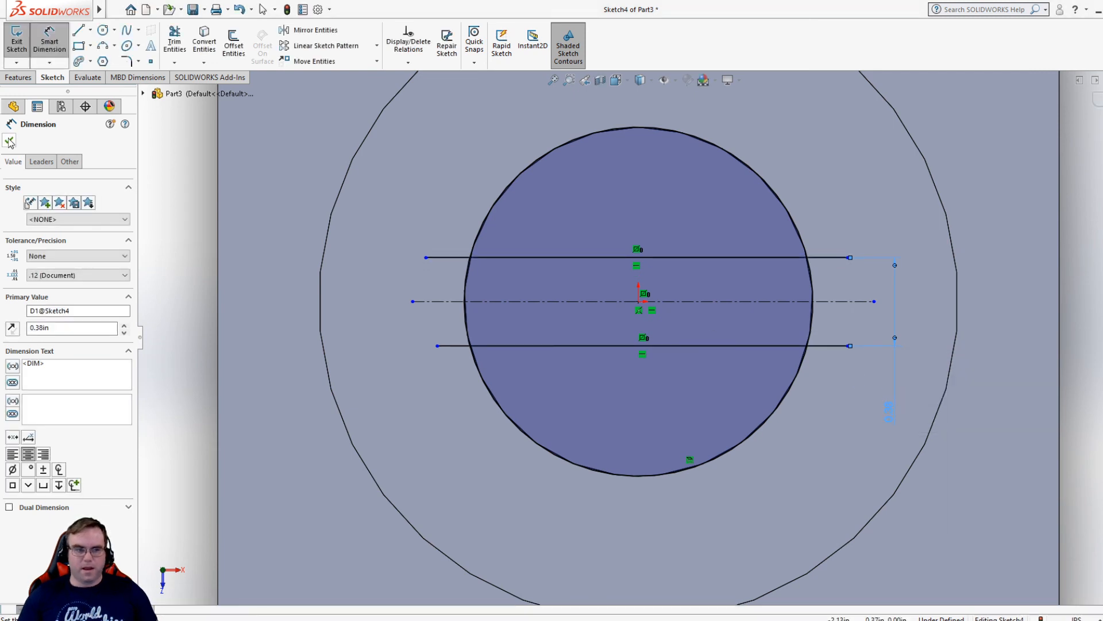
click(9, 140)
Trim the line ends outside the circle and the circle's upper and lower arcs, leaving only the closed slot profile
click(175, 41)
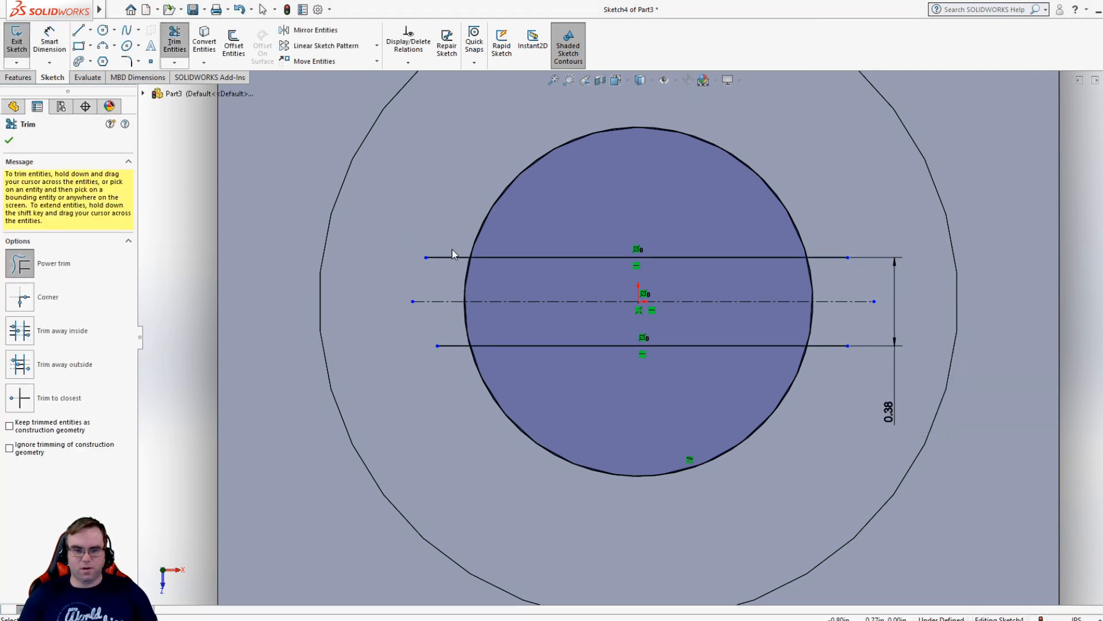
drag(452, 254, 455, 270)
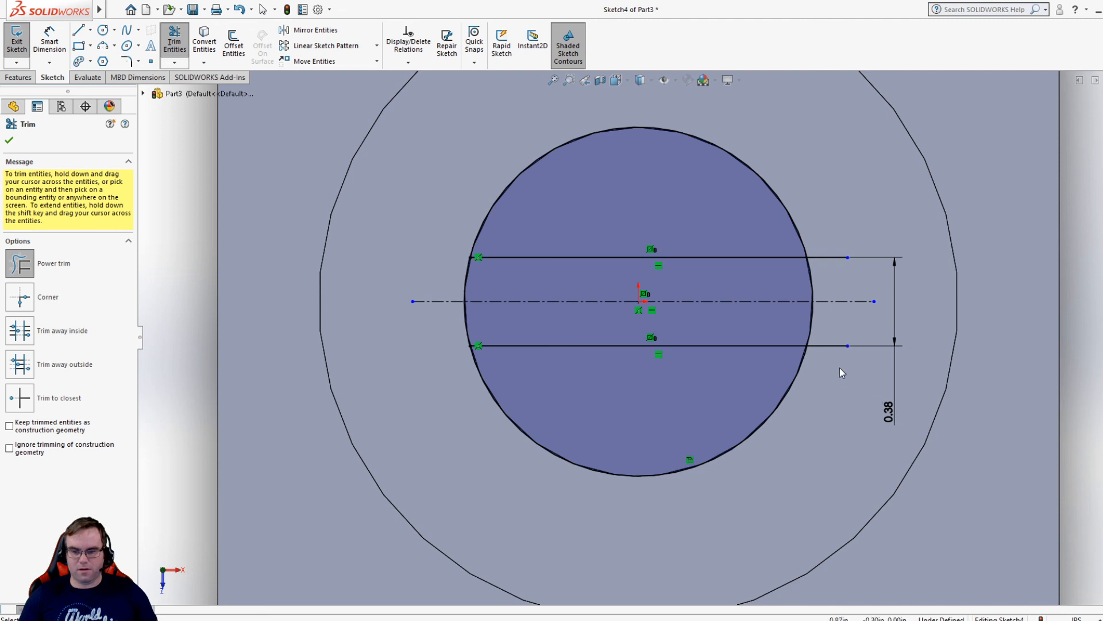
mouse_move(829, 253)
mouse_down()
mouse_move(798, 187)
mouse_move(743, 200)
mouse_move(764, 440)
mouse_move(736, 409)
mouse_up()
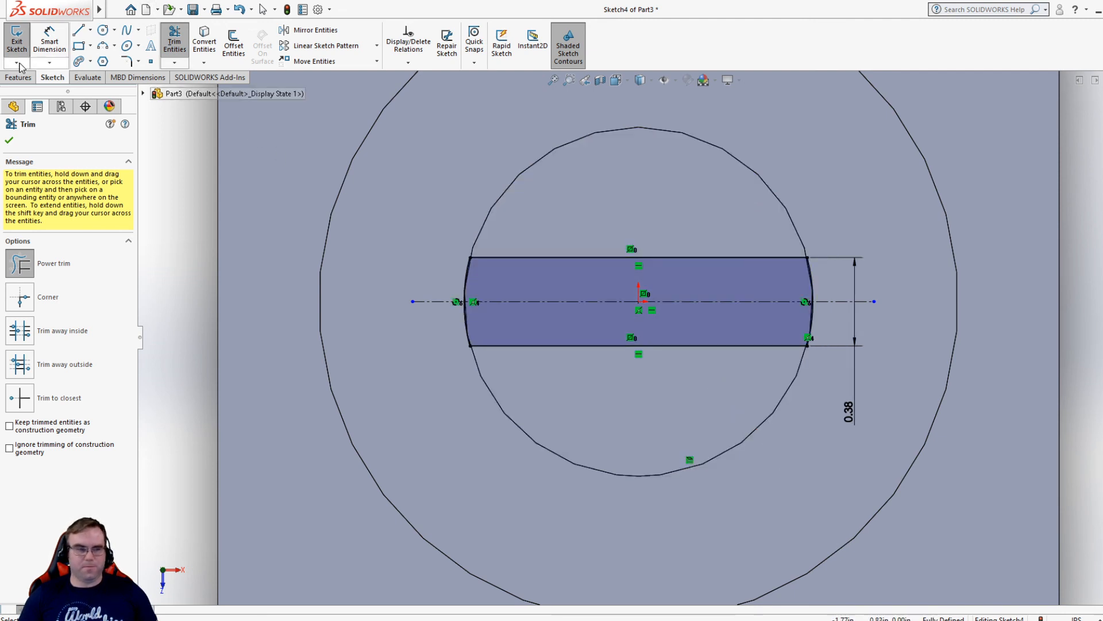
click(9, 141)
Cut the slot profile into the narrow cylinder with a blind Extruded Cut 1 in deep
click(22, 79)
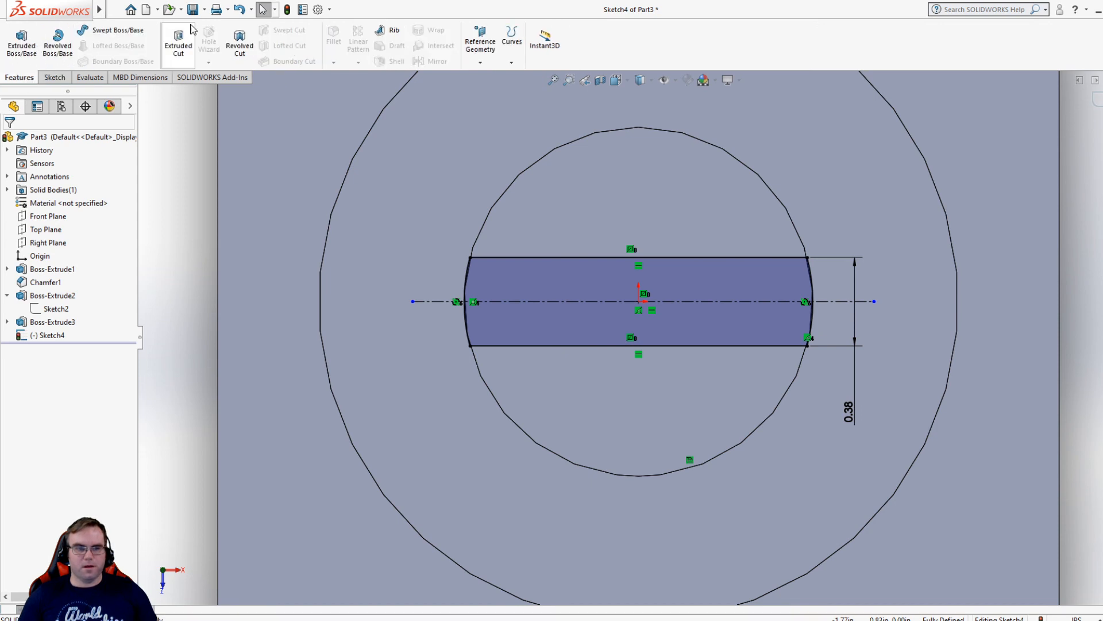
click(178, 41)
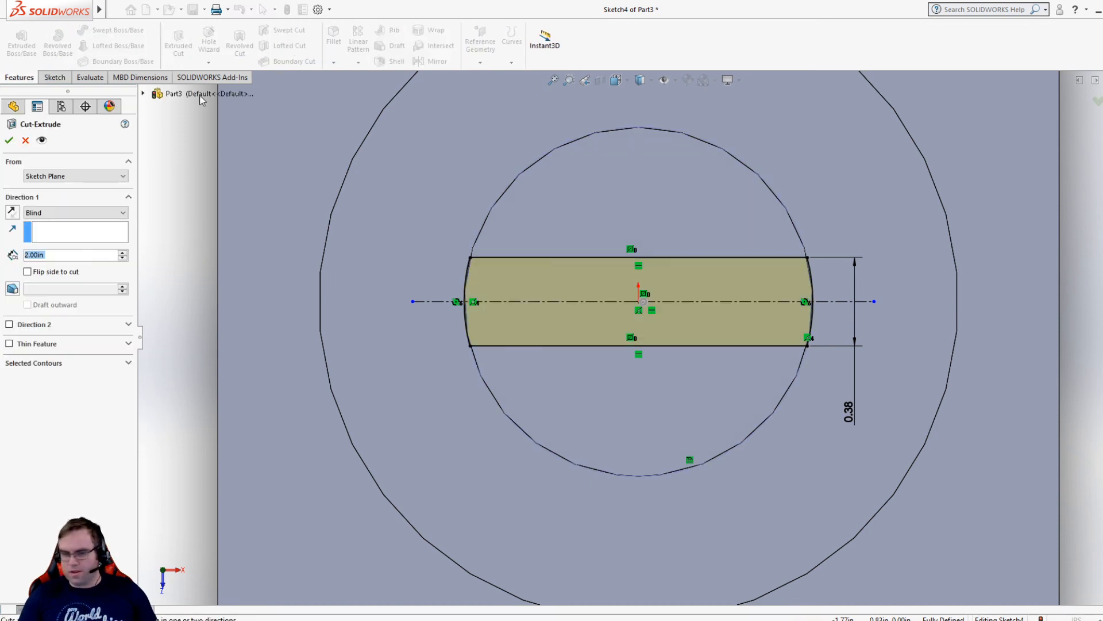
text(1)
key(Return)
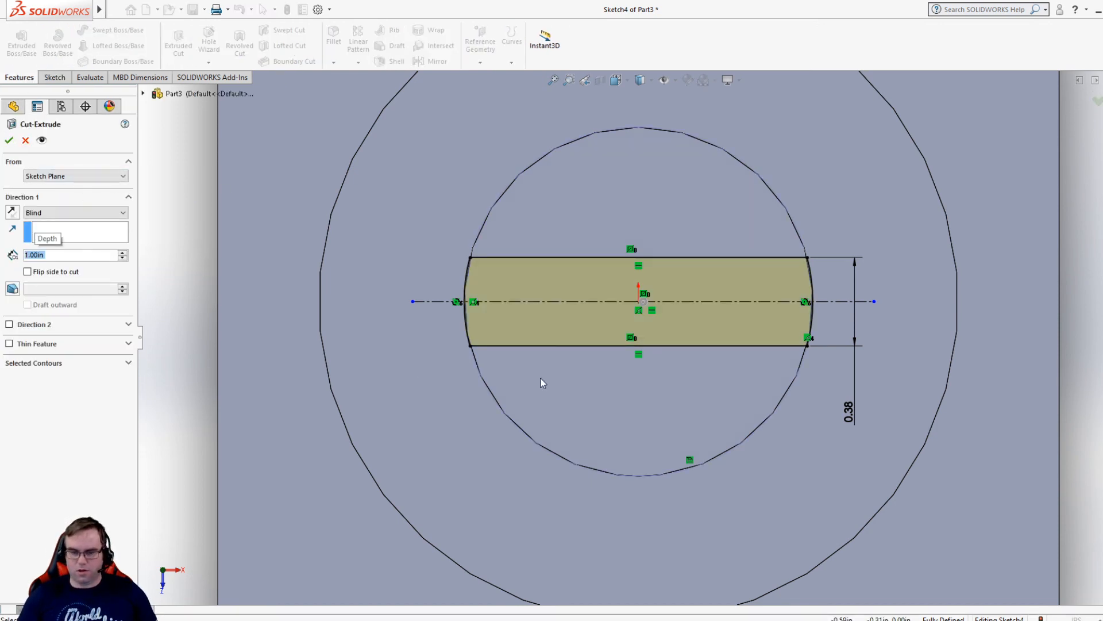
scroll(540, 378, up, 8)
middle_drag(843, 437, 818, 313)
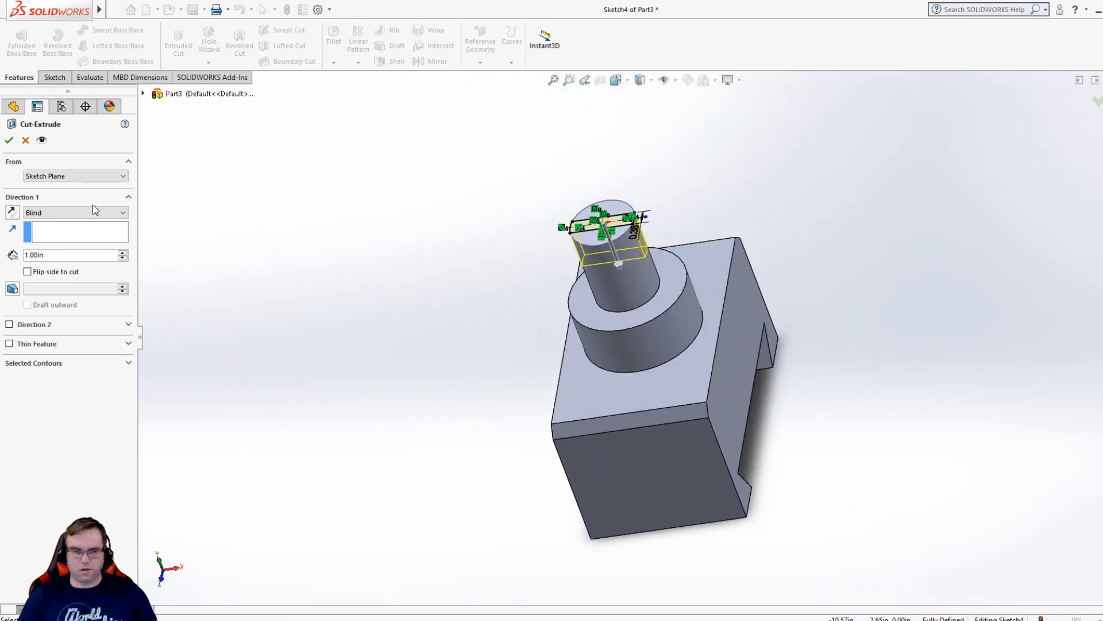
click(9, 140)
middle_drag(833, 404, 803, 468)
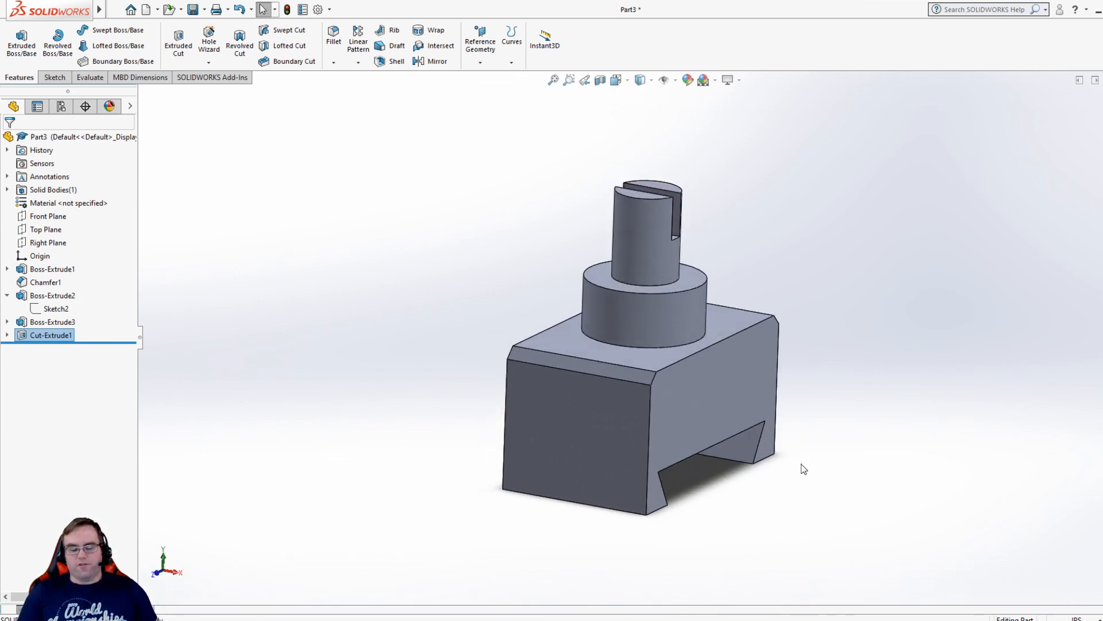